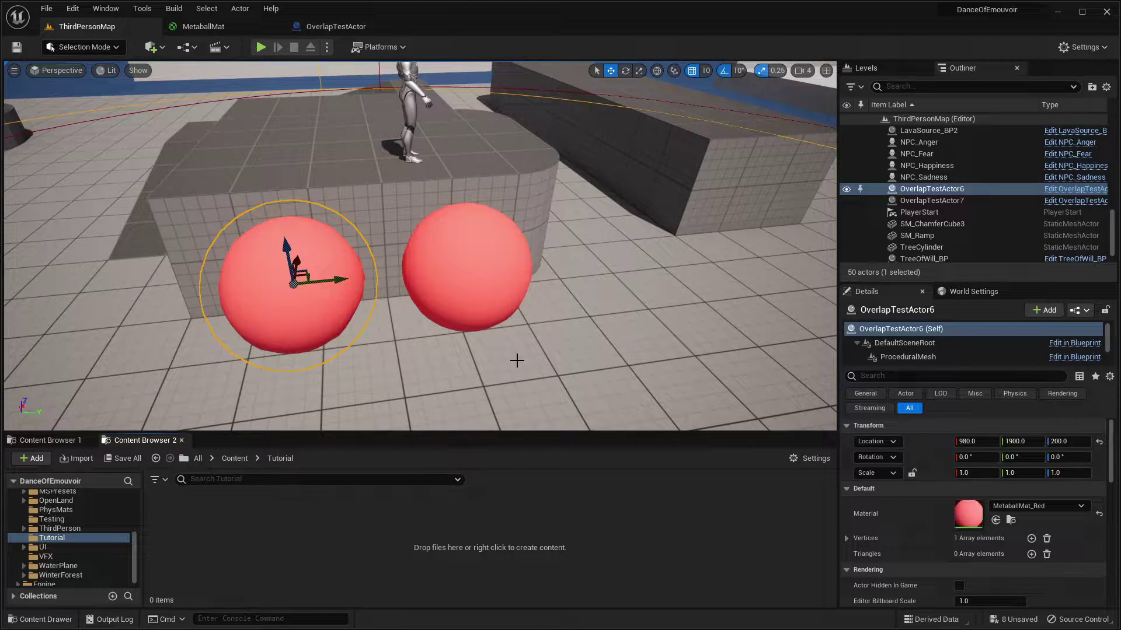
Step: Move OverlapTestActor6 away from the other red sphere to Y 1820 and lower it to Z 190
key("f")
mouse_move(546, 298)
right_mouse_down()
mouse_move(560, 296)
mouse_move(545, 297)
right_mouse_up()
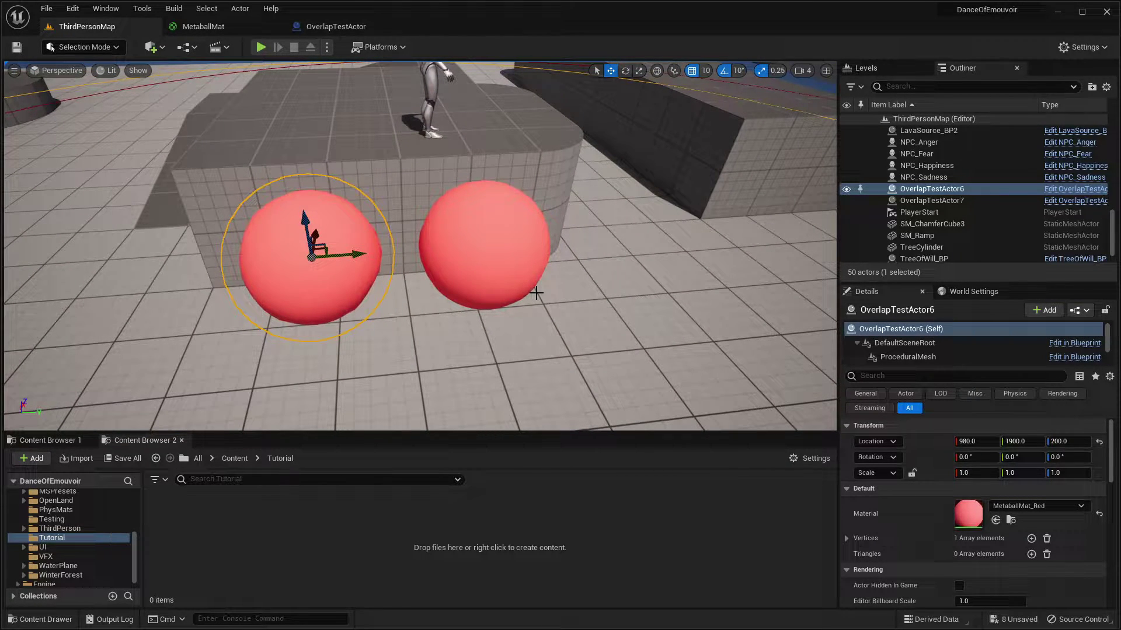
right_click_drag(483, 278, 469, 286)
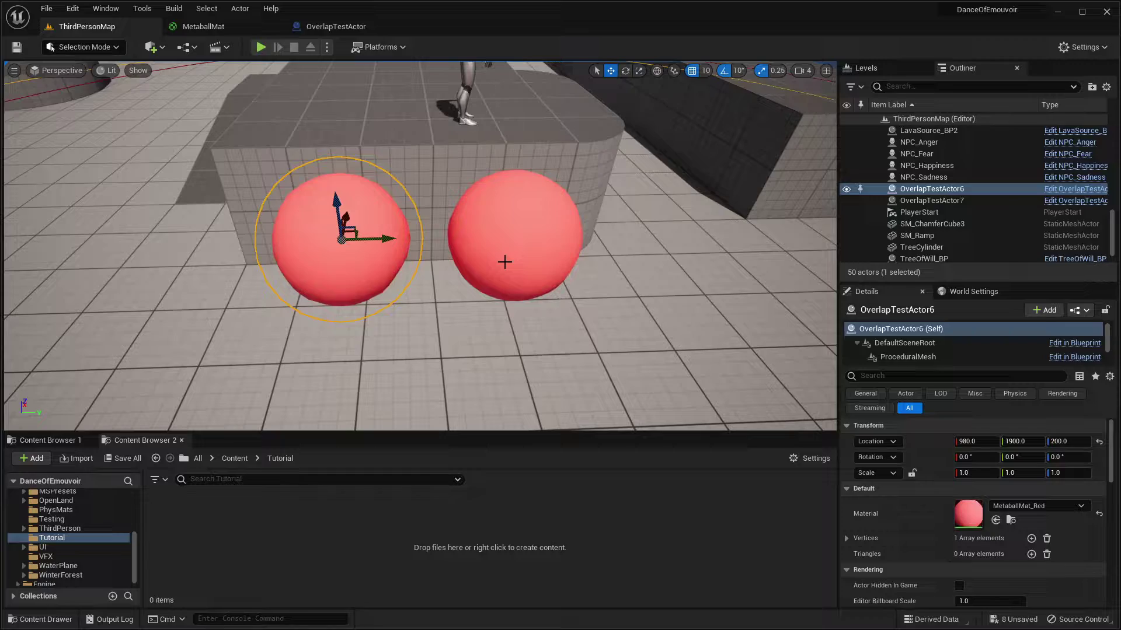
mouse_move(505, 262)
right_mouse_down()
mouse_move(513, 263)
mouse_move(490, 265)
right_mouse_up()
key("w")
left_click_drag(513, 161, 406, 166)
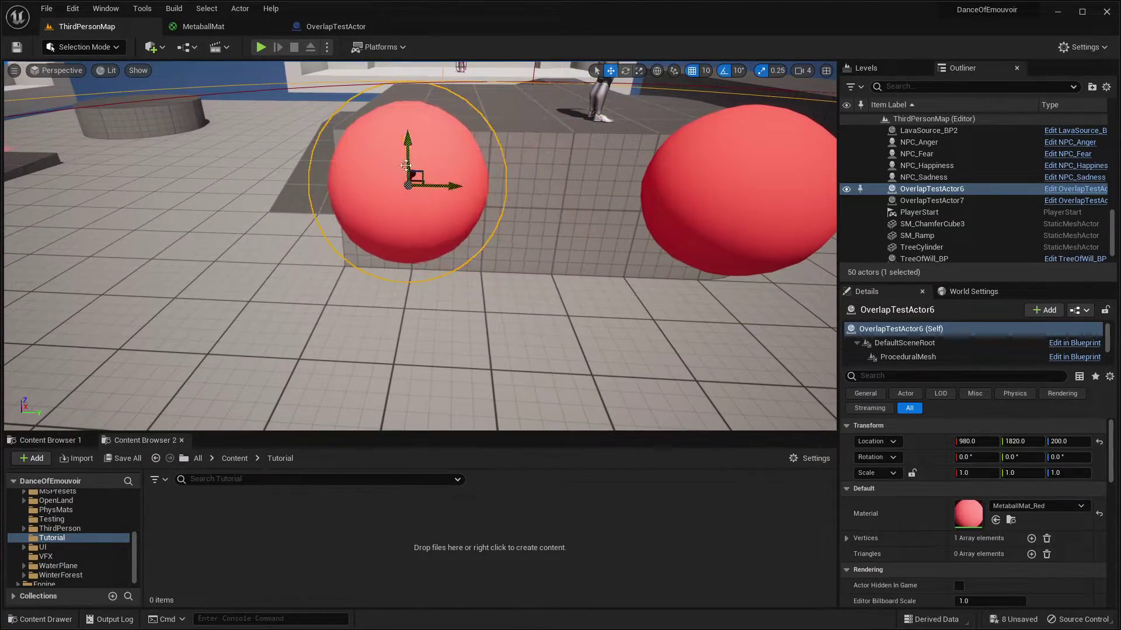
right_click_drag(406, 166, 403, 117)
mouse_move(403, 117)
left_mouse_down()
mouse_move(402, 264)
mouse_move(418, 284)
mouse_move(421, 257)
mouse_move(420, 294)
mouse_move(420, 111)
left_mouse_up()
right_click_drag(420, 111, 420, 111)
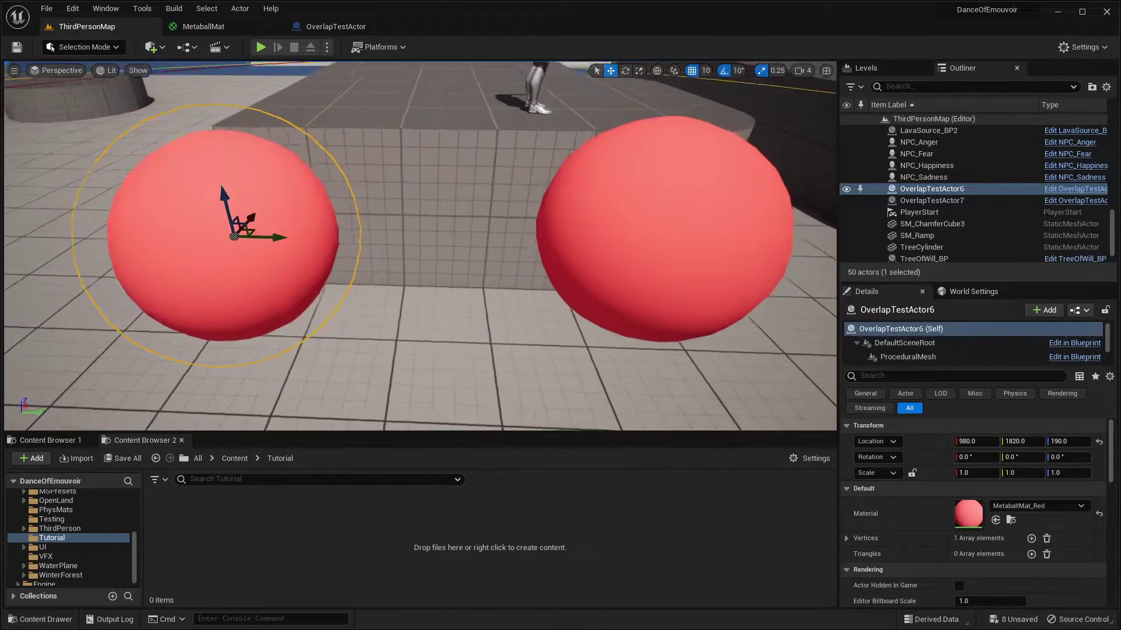
right_click_drag(508, 153, 508, 153)
key("s")
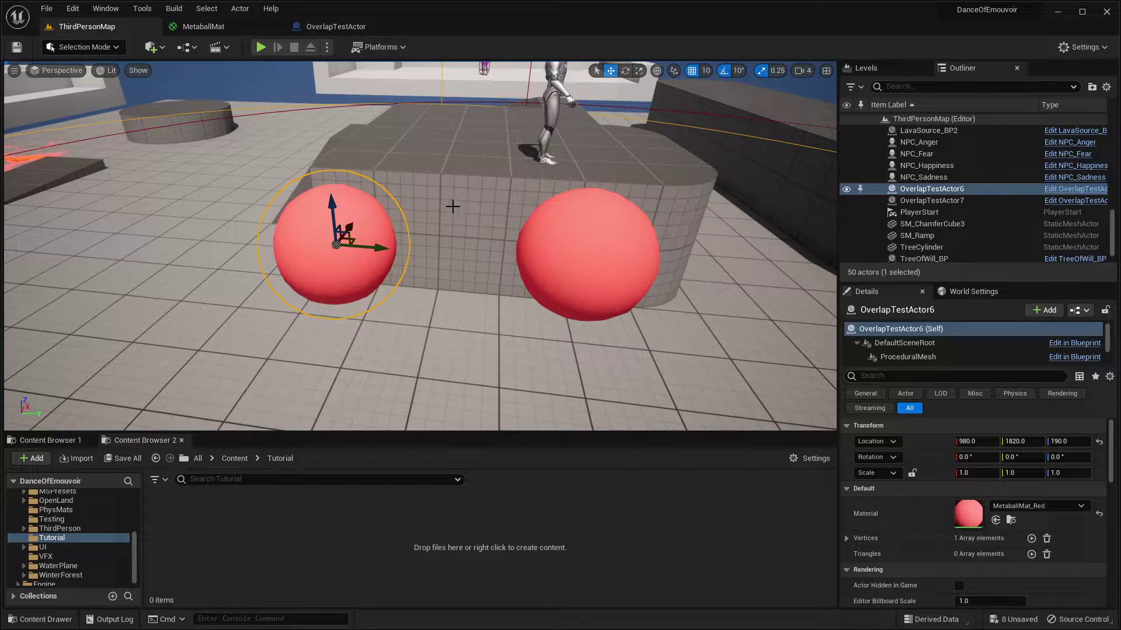
Step: Show the Distance Field Ambient Occlusion visualization for the level view around the two spheres
key("w")
mouse_move(480, 234)
right_mouse_down()
mouse_move(426, 222)
mouse_move(484, 242)
mouse_move(480, 234)
right_mouse_up()
key("s")
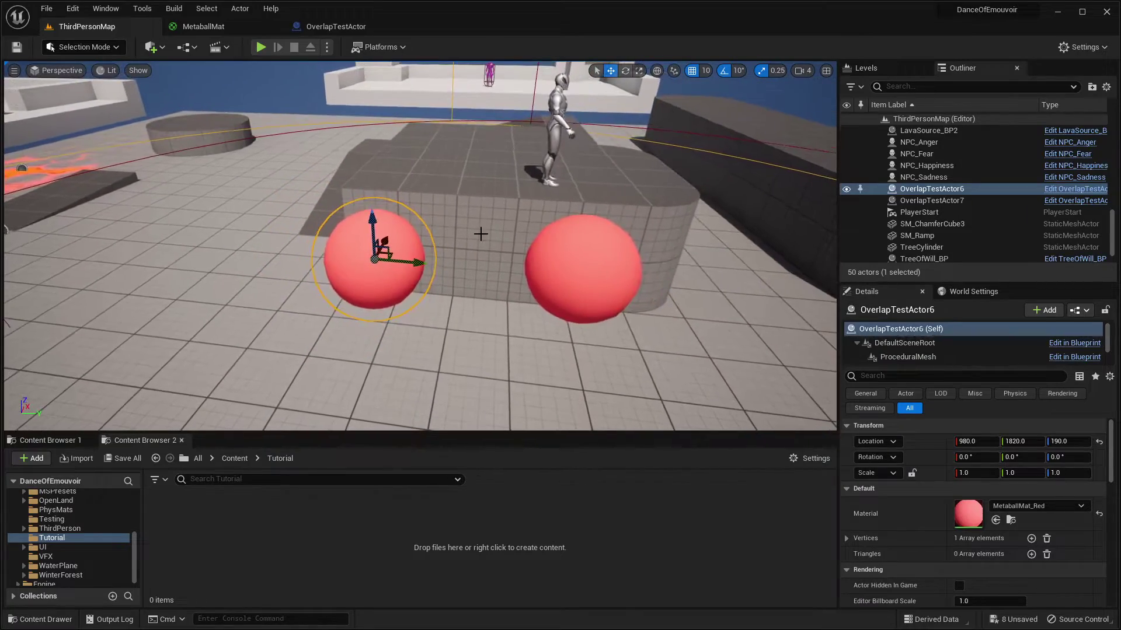
right_click_drag(366, 219, 316, 178)
key("d")
right_click_drag(206, 104, 205, 103)
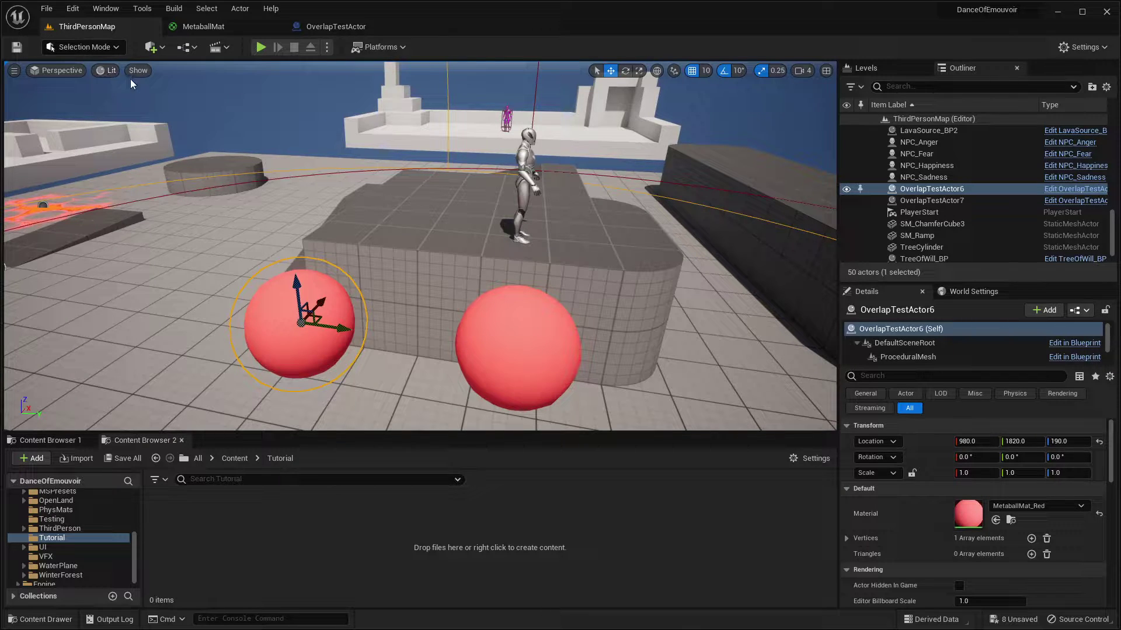
left_click(147, 70)
mouse_move(203, 459)
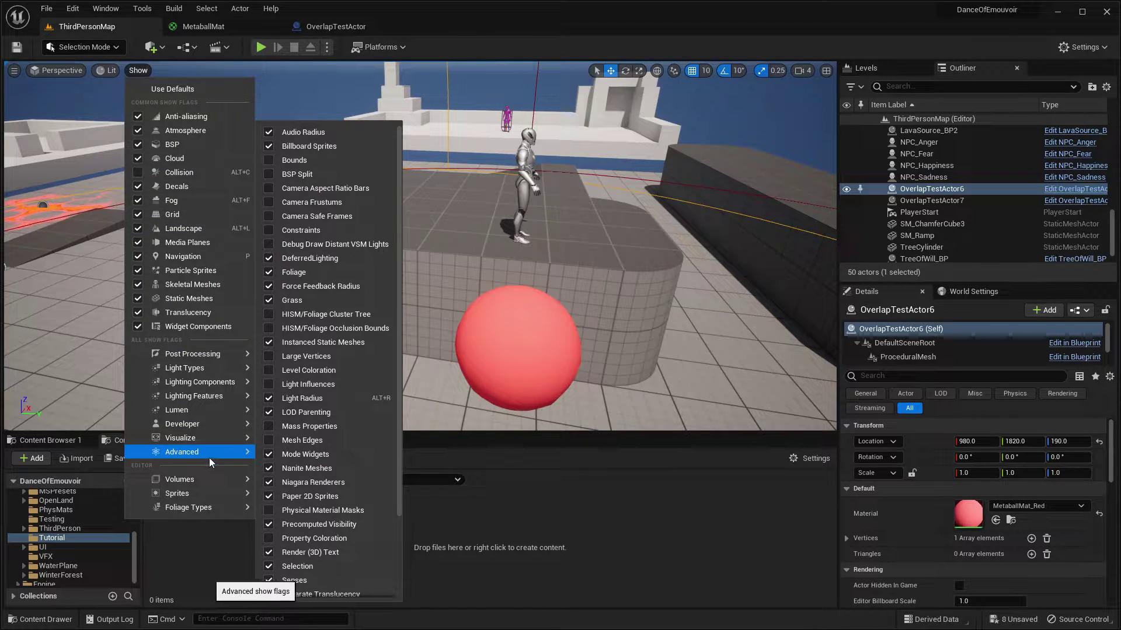
mouse_move(235, 400)
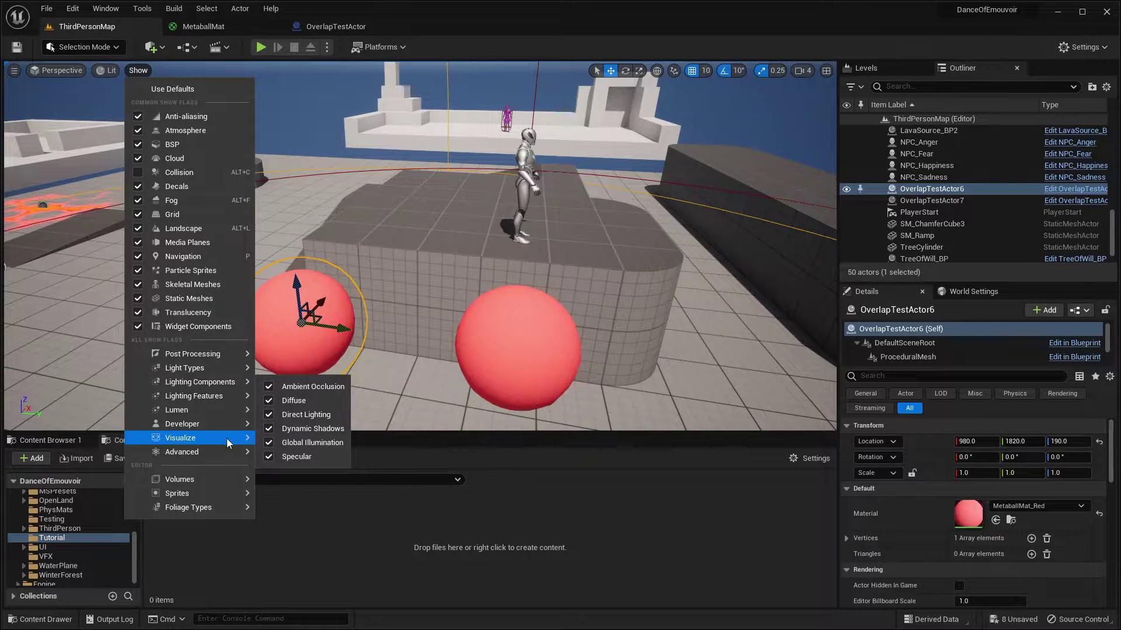
mouse_move(237, 438)
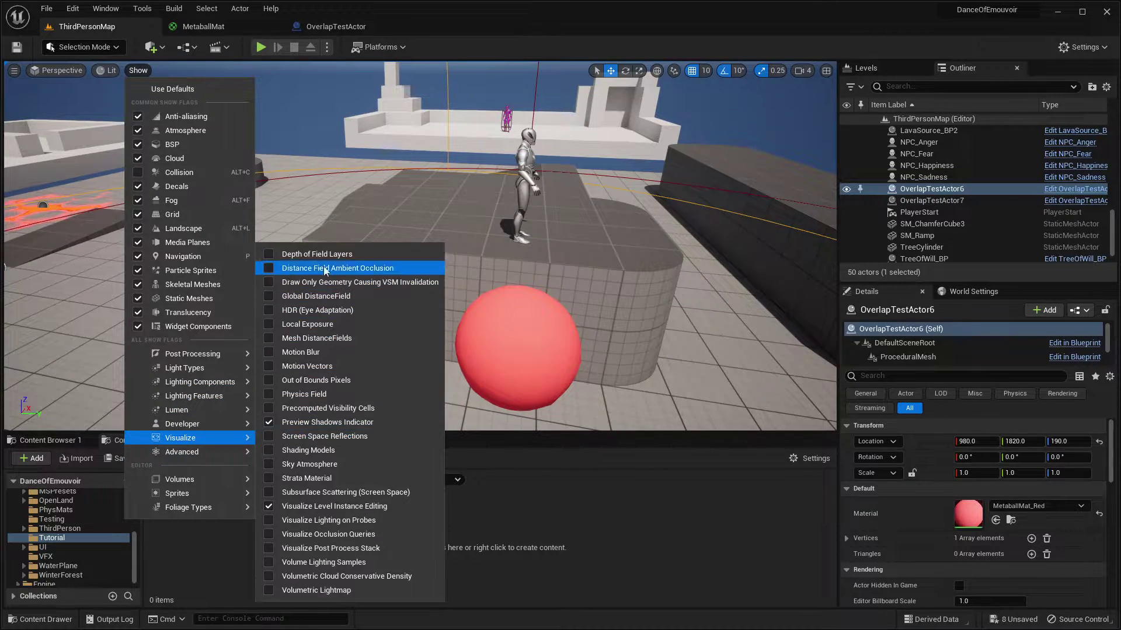
left_click(346, 269)
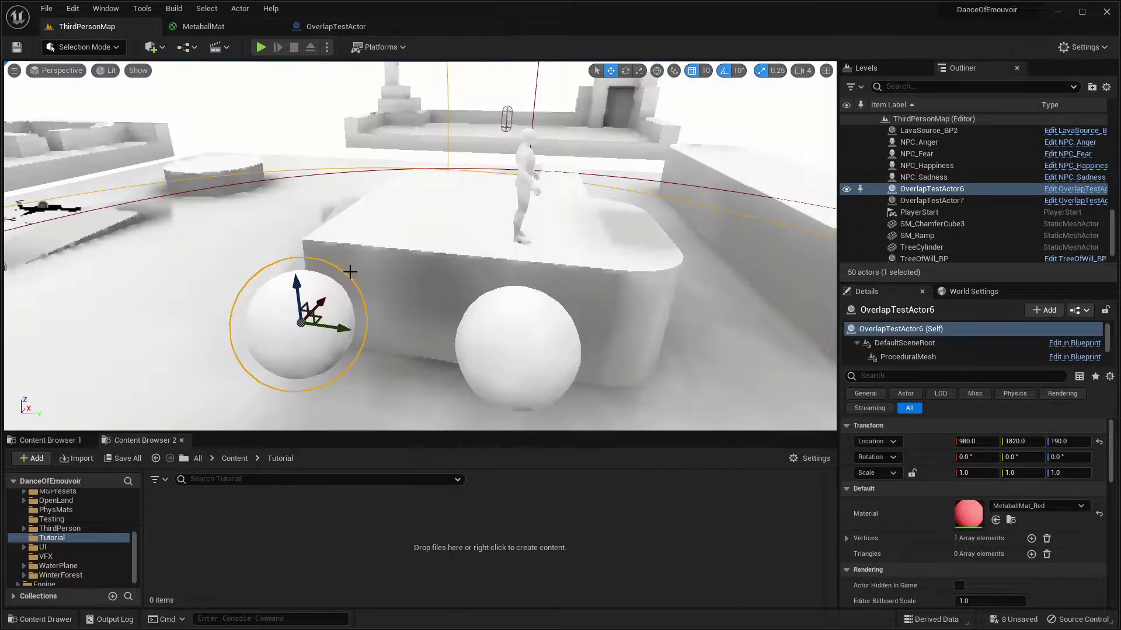
Step: Examine the ambient occlusion around the two spheres and the nearby block, and turn the Distance Field Ambient Occlusion visualization off
right_click_drag(421, 246, 591, 251)
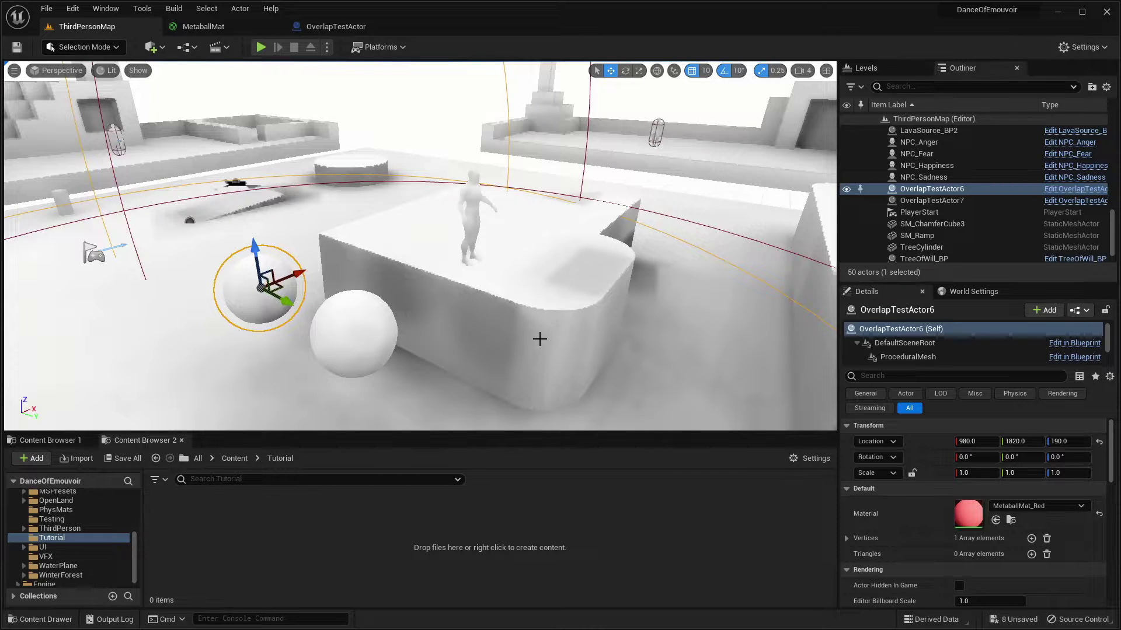
right_click_drag(551, 323, 386, 272)
key("f")
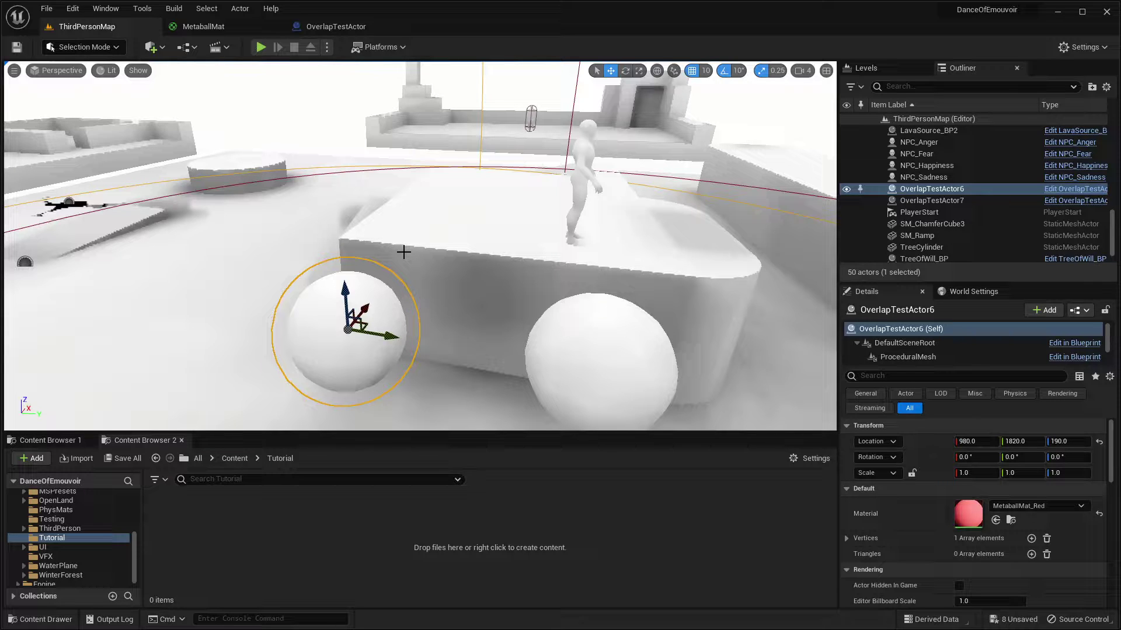
right_click_drag(385, 230, 496, 227)
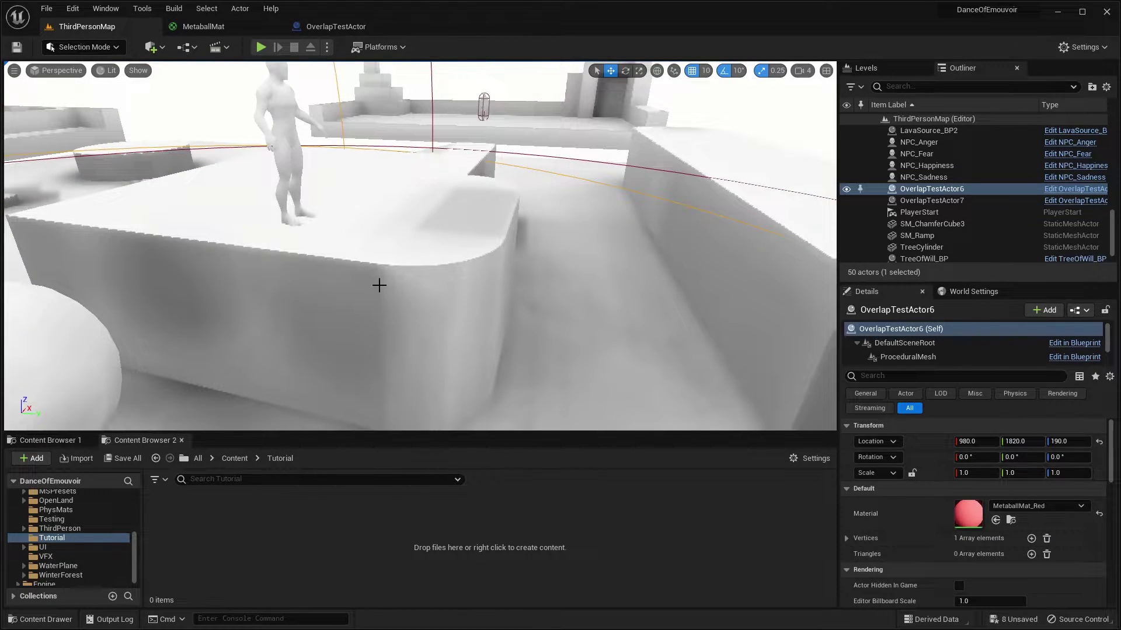
key("f")
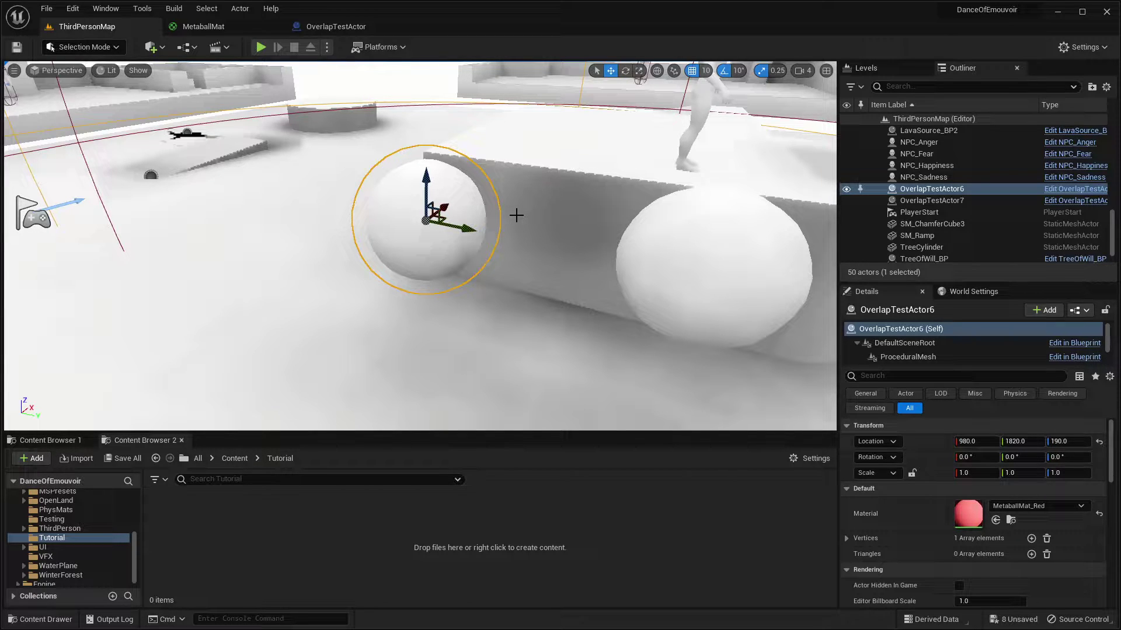
right_click_drag(611, 217, 547, 203)
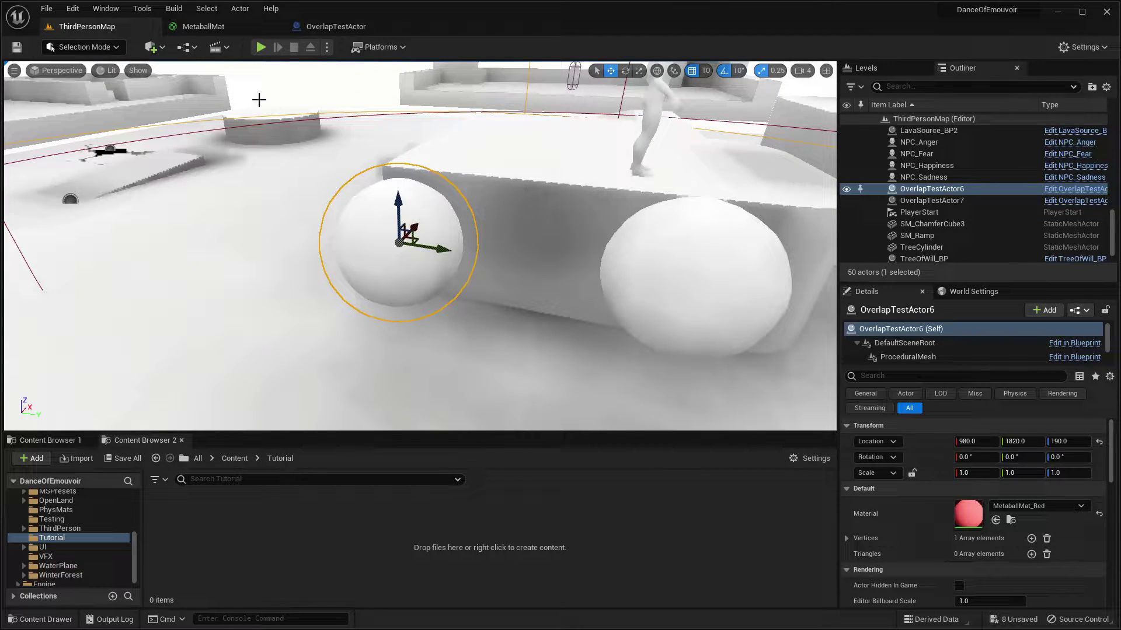
left_click(138, 70)
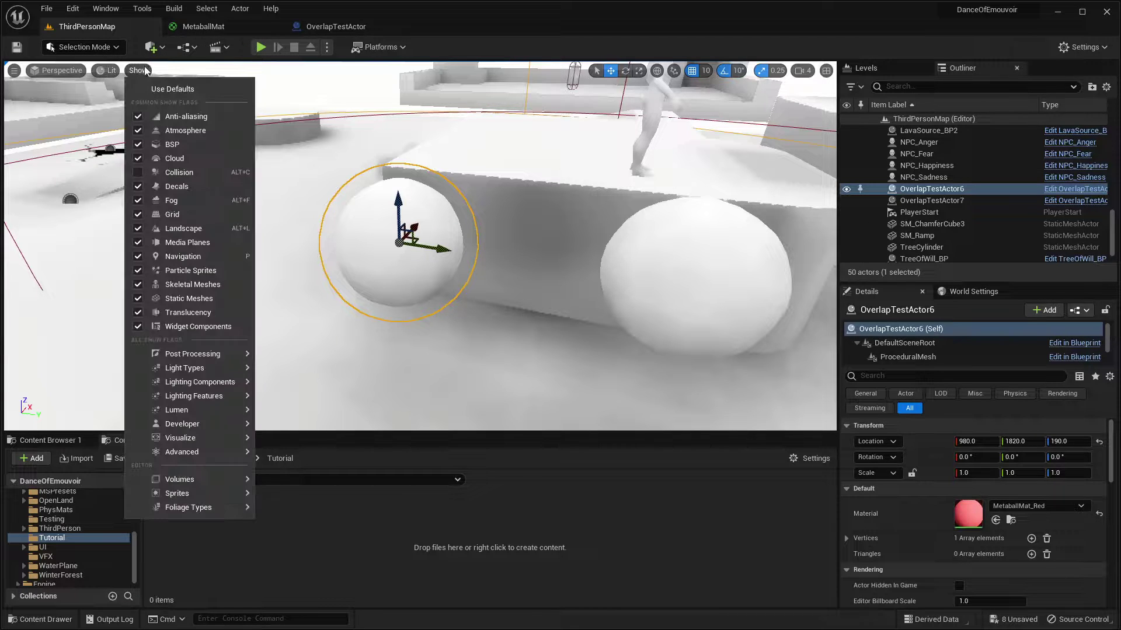
mouse_move(232, 380)
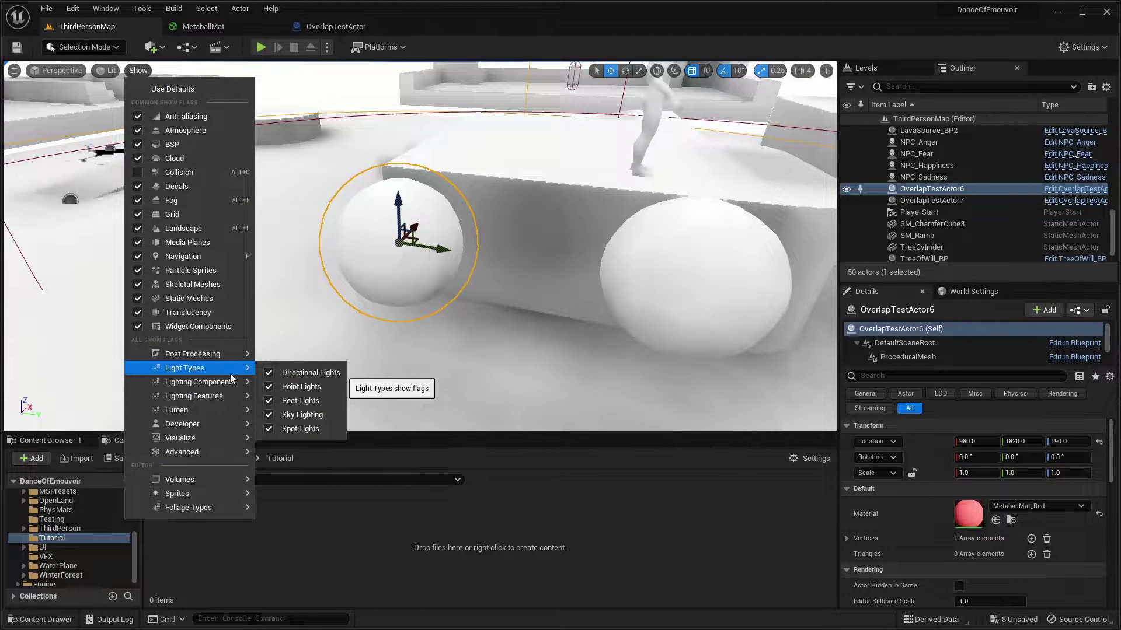
mouse_move(228, 444)
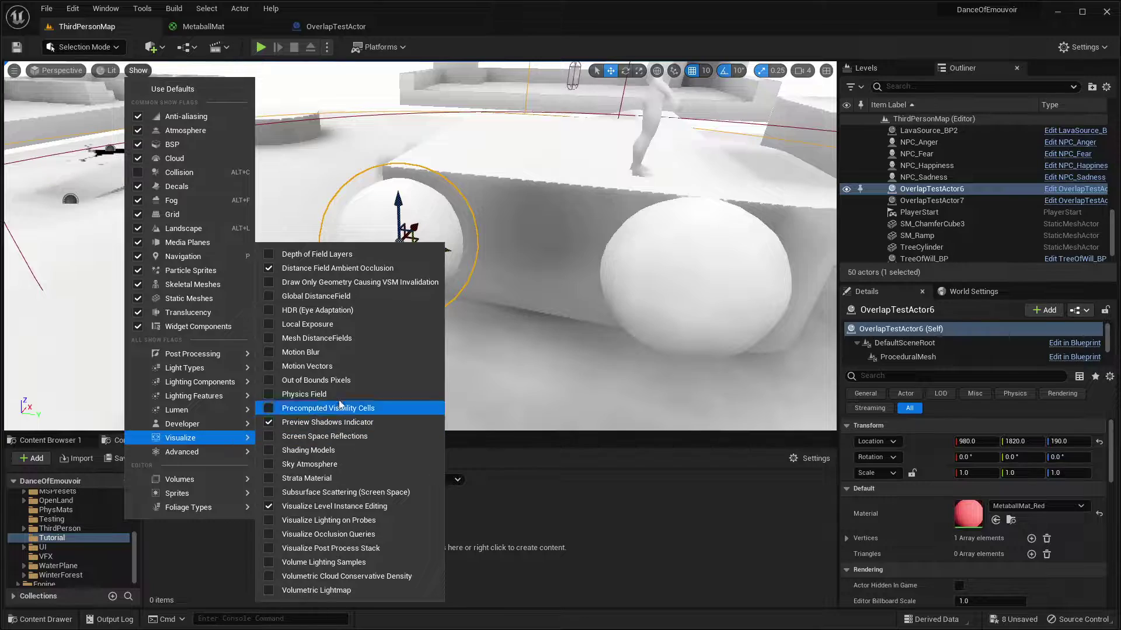
left_click(368, 268)
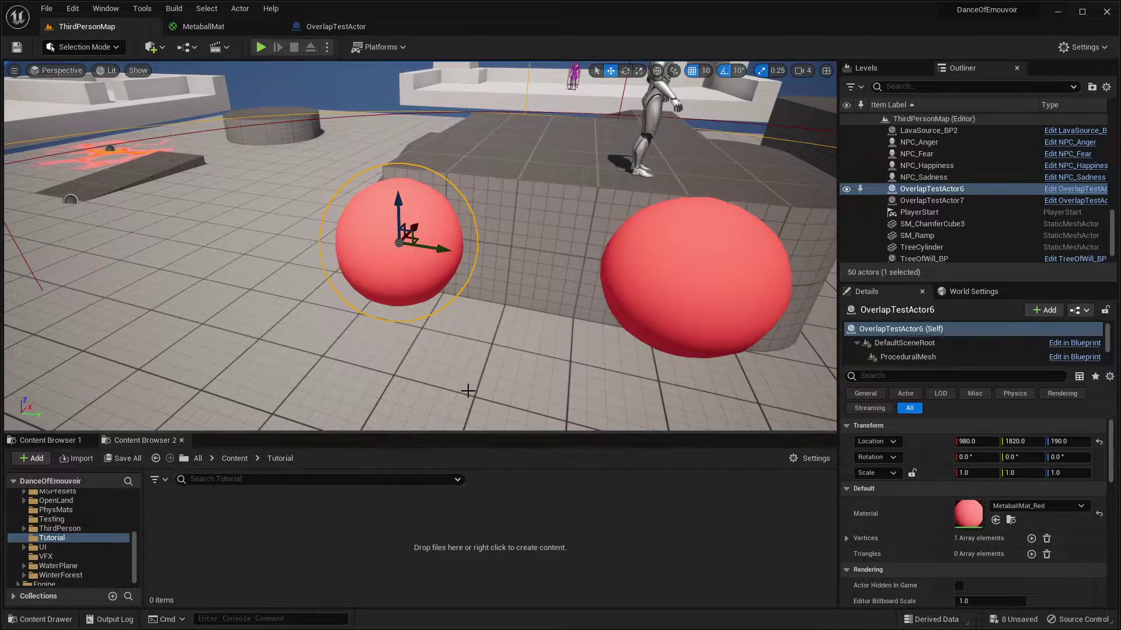
Step: Move OverlapTestActor6 along the Y axis toward the other red sphere, to Y 1860
right_click_drag(468, 391, 513, 388)
key("w")
key("s")
right_click_drag(573, 263, 573, 263)
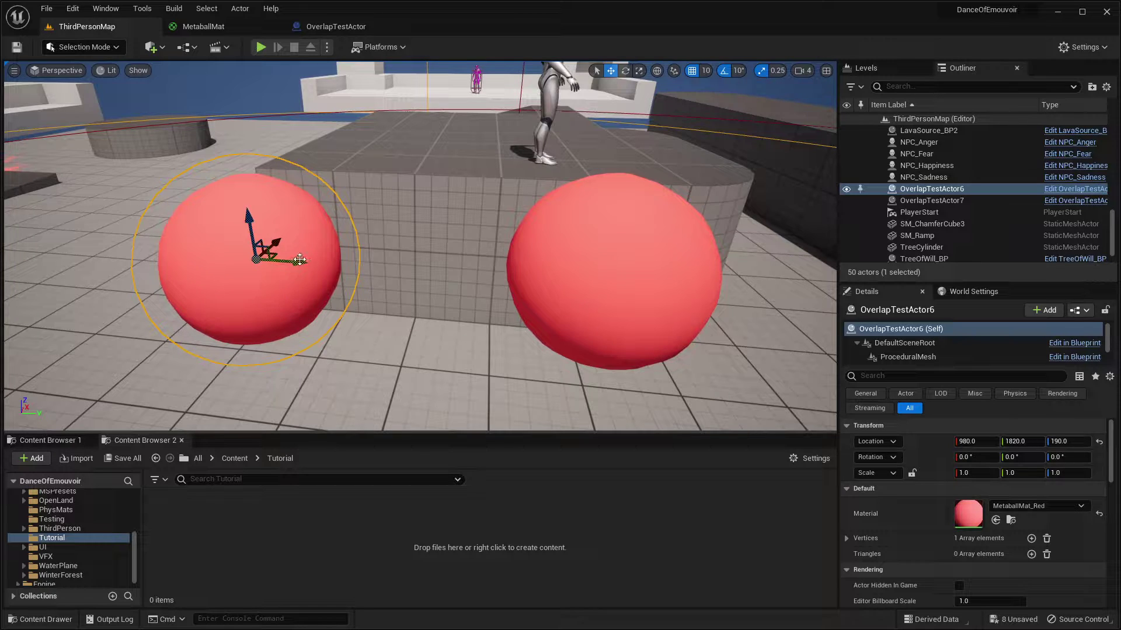
left_click_drag(299, 260, 335, 231)
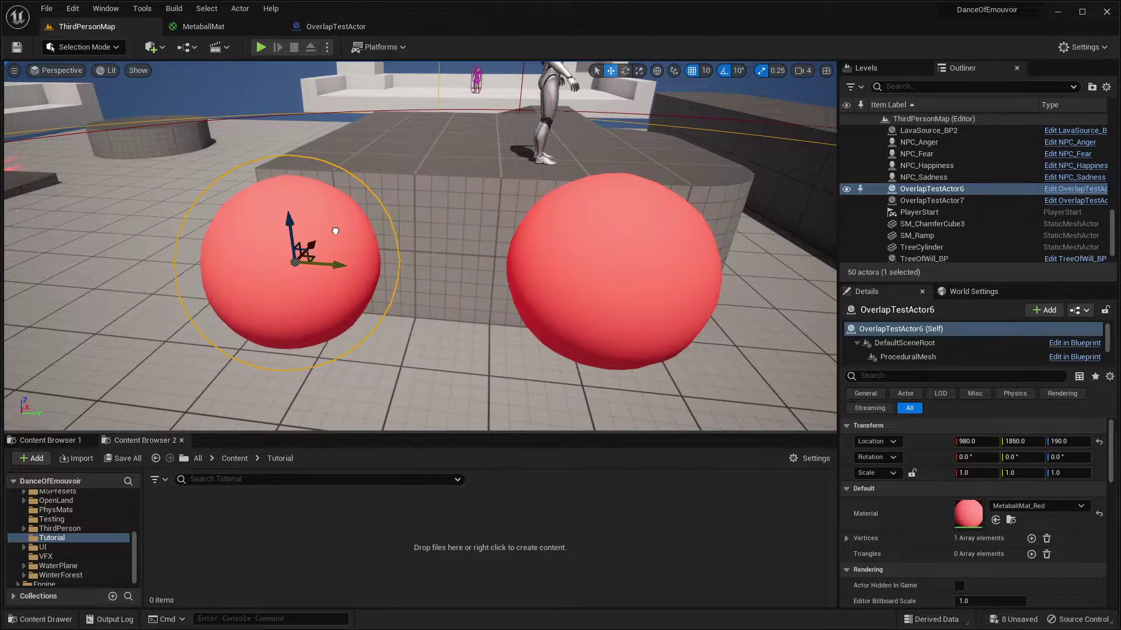
right_click_drag(482, 255, 482, 254)
key("s")
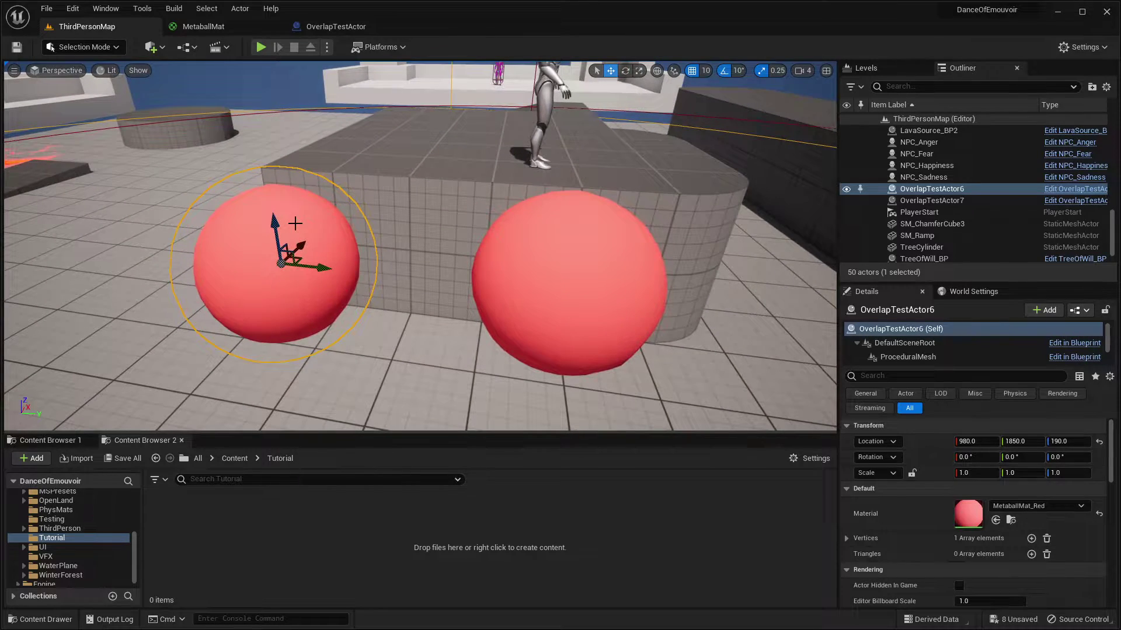
left_click_drag(329, 270, 350, 261)
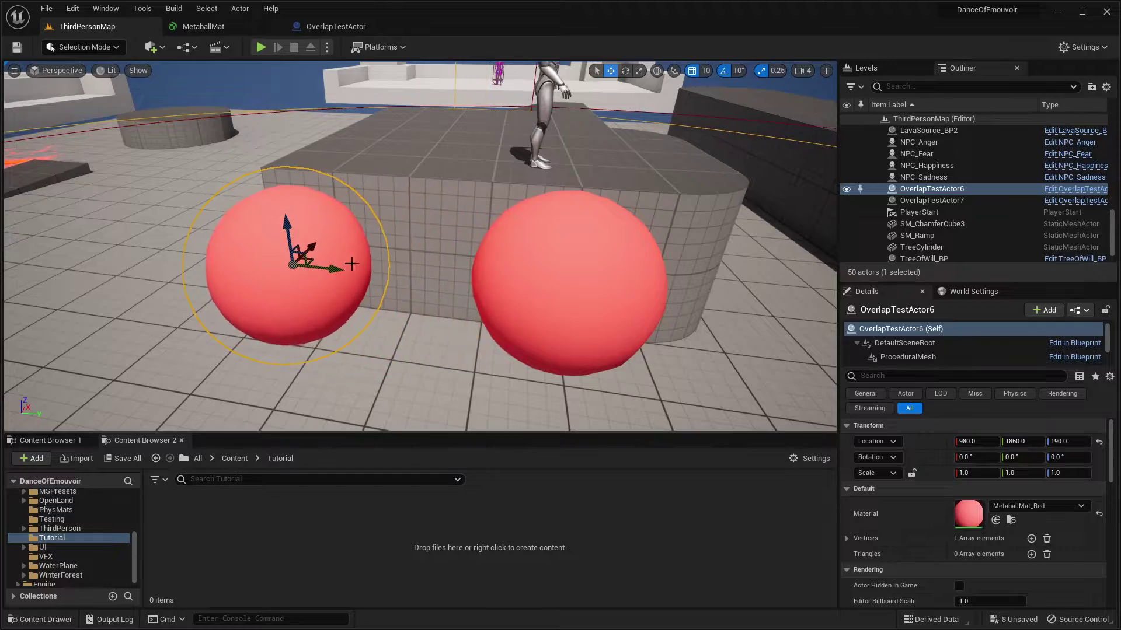
Step: Look at the Sphere component's lighting options in the OverlapTestActor blueprint and return to the ThirdPersonMap level
key("s")
right_click_drag(350, 261, 350, 261)
right_click_drag(555, 267, 346, 378)
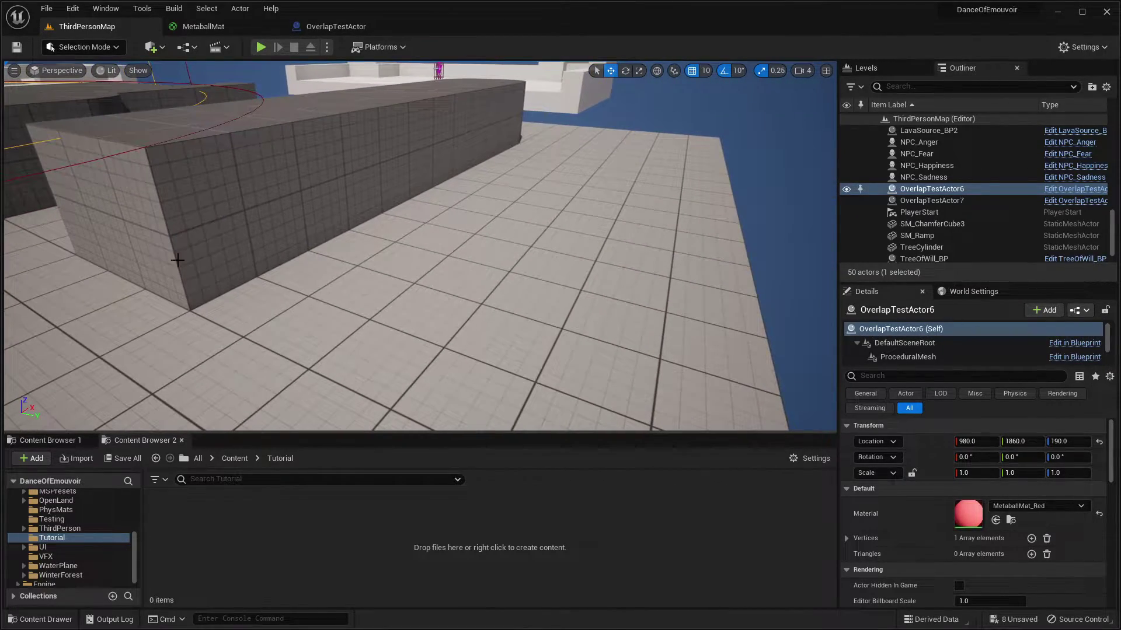
left_click(156, 50)
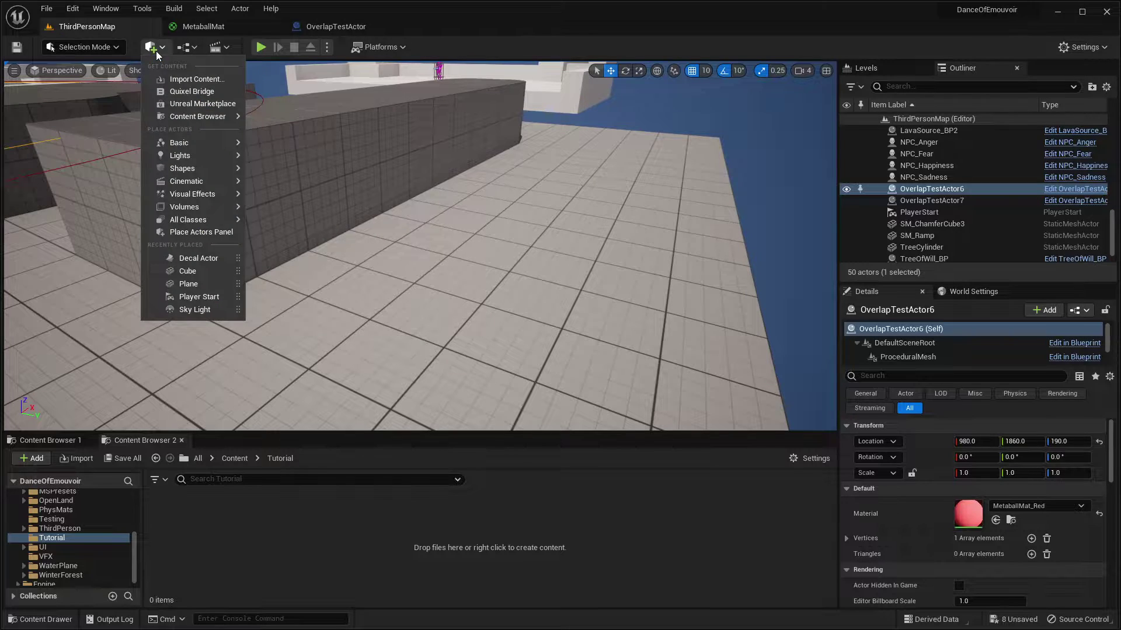
mouse_move(222, 169)
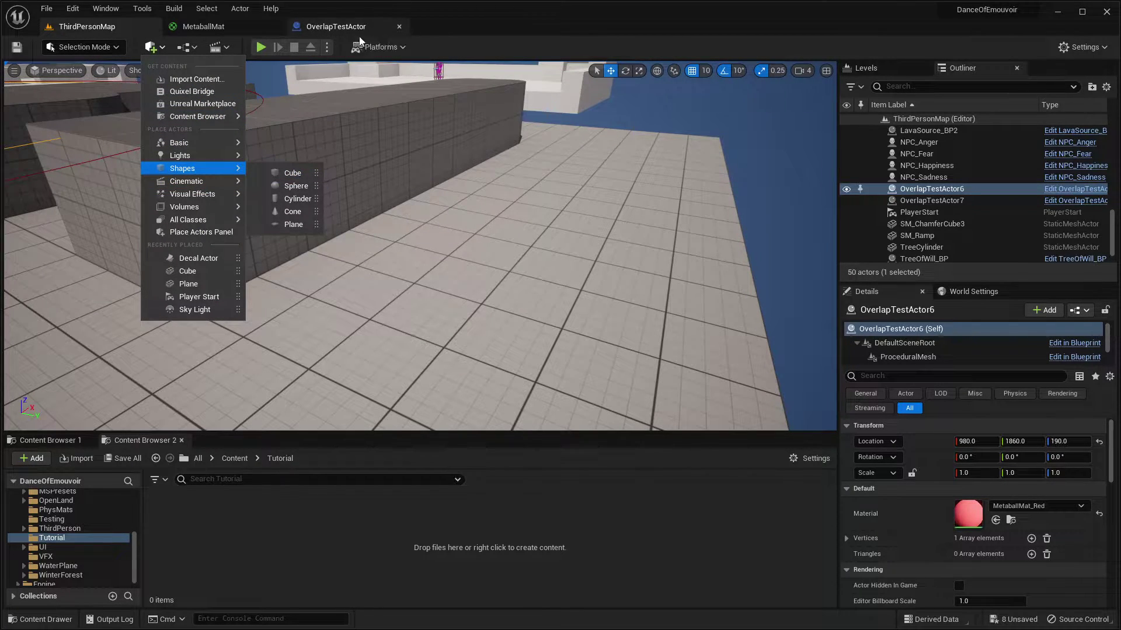
left_click(335, 29)
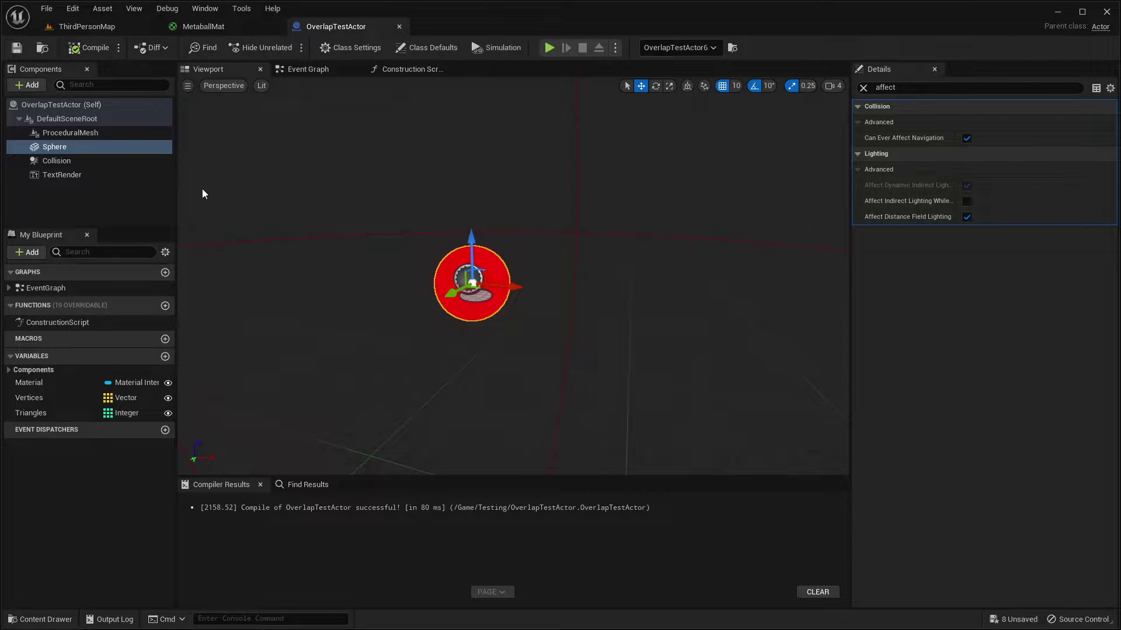
left_click(121, 25)
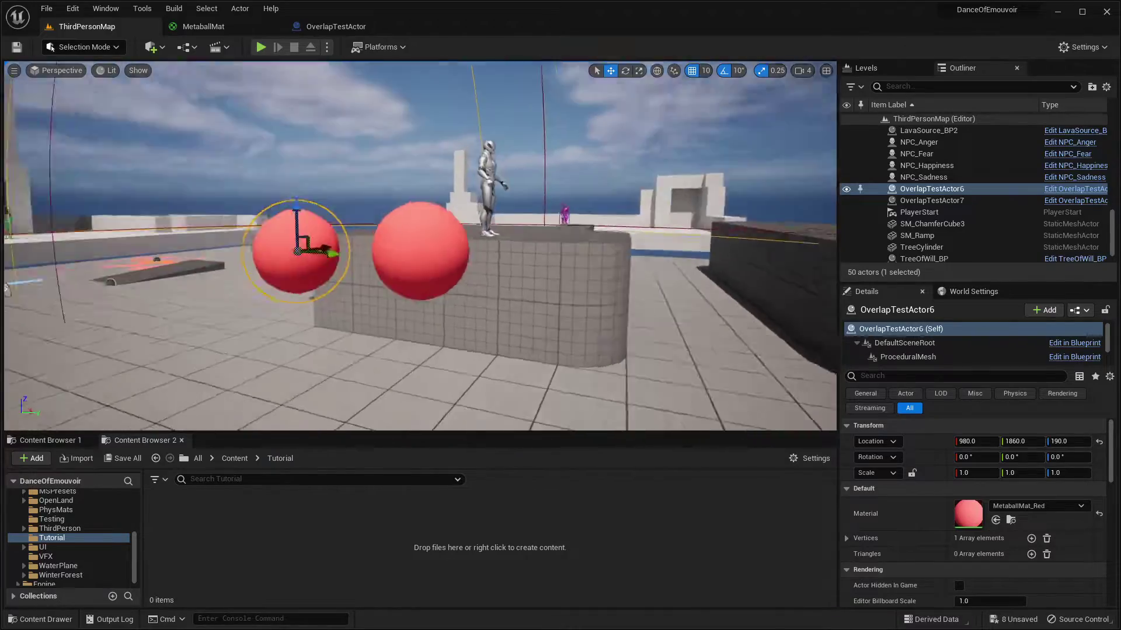
Step: Add a basic Sphere shape on the open floor beside the long block
right_click_drag(420, 246, 292, 344)
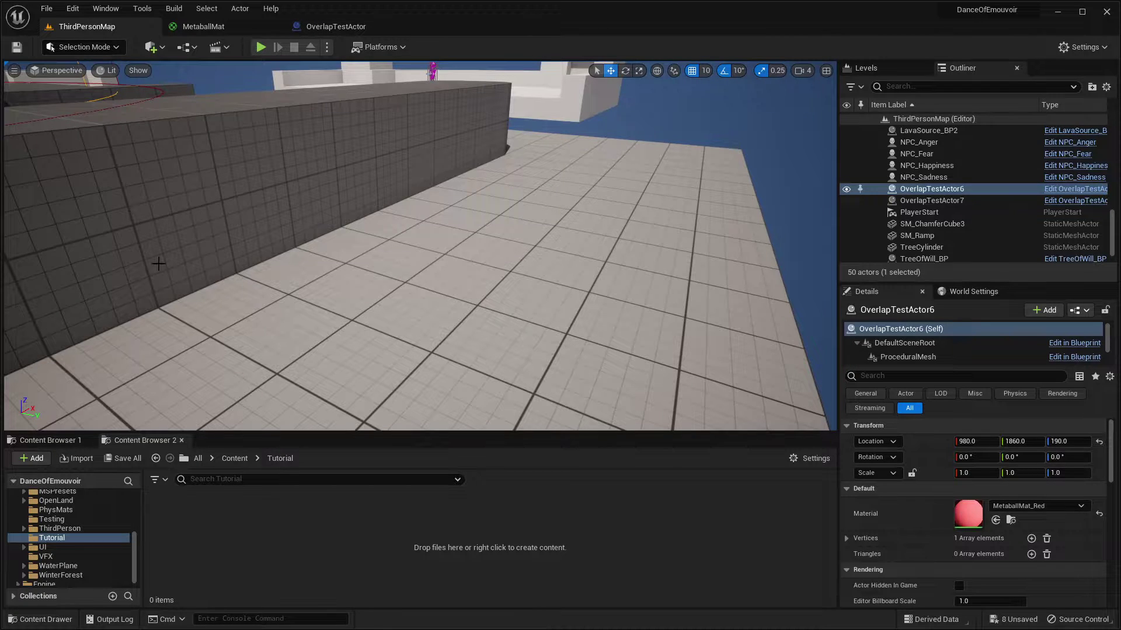
left_click(152, 49)
mouse_move(212, 149)
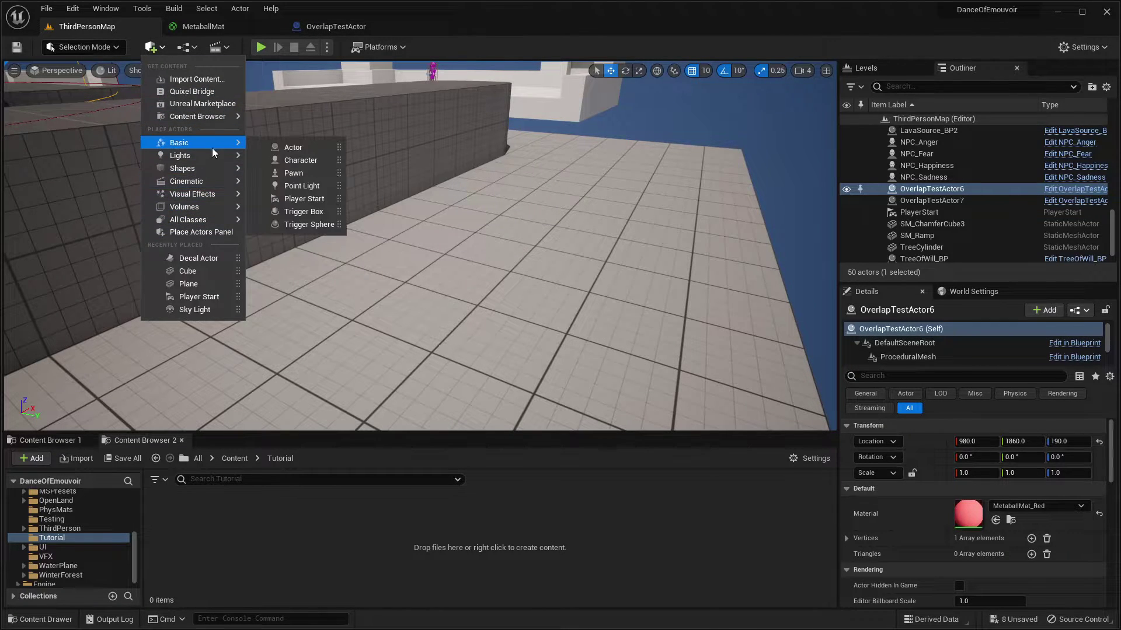
mouse_move(222, 173)
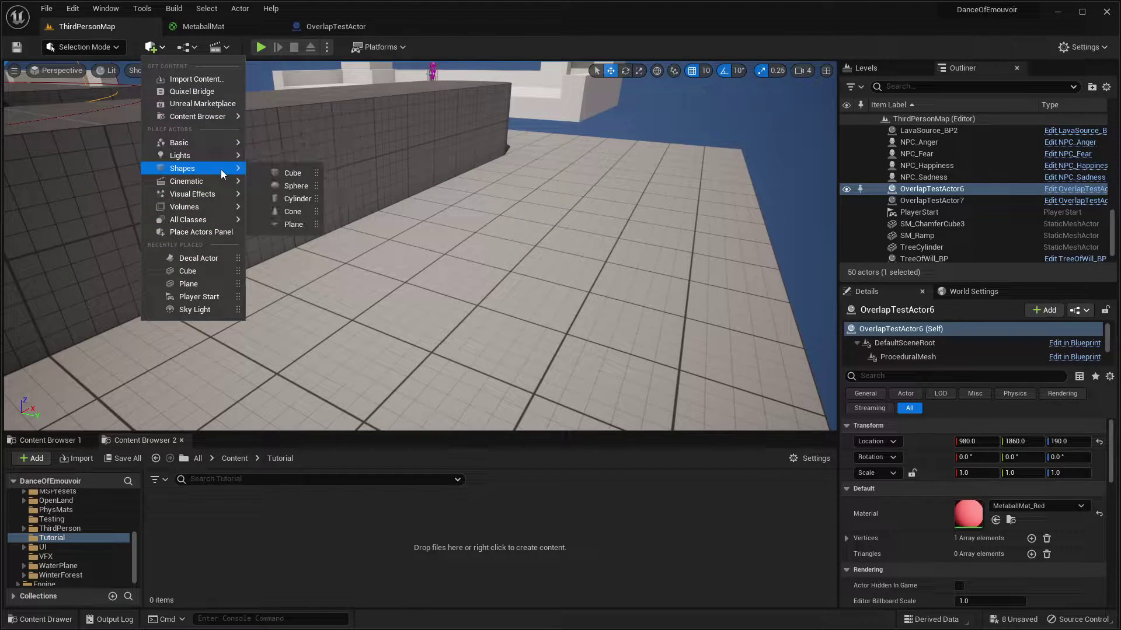
left_click(301, 186)
Step: Raise the new white sphere out of the floor to Z 50
scroll(476, 207, "down", 5)
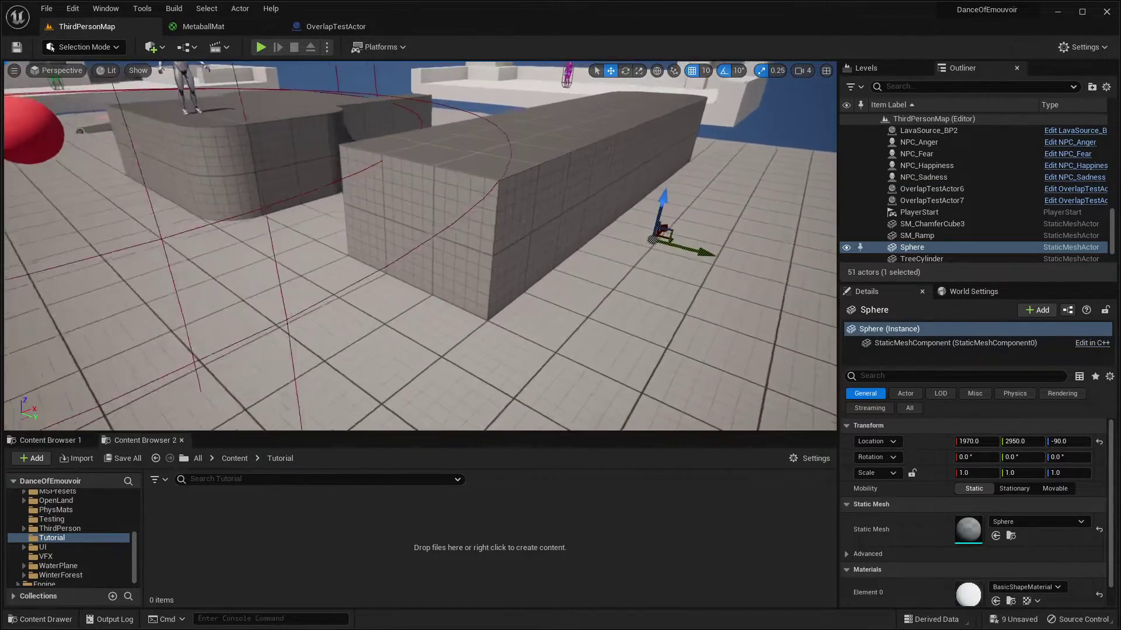
key("f")
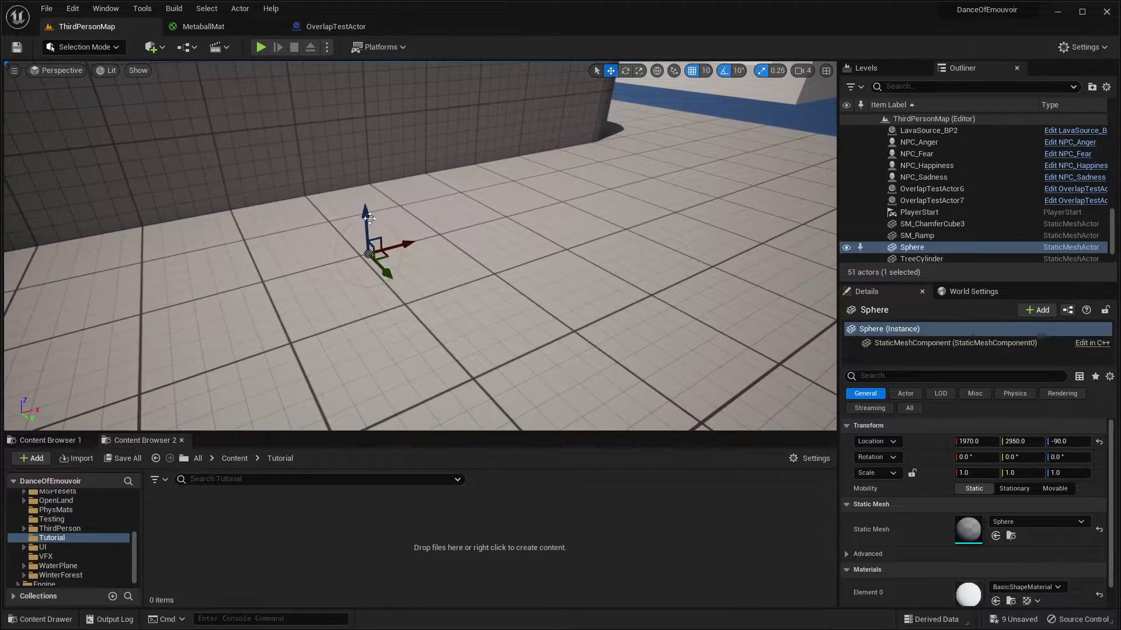
left_click_drag(363, 216, 366, 127)
right_click_drag(367, 127, 303, 143)
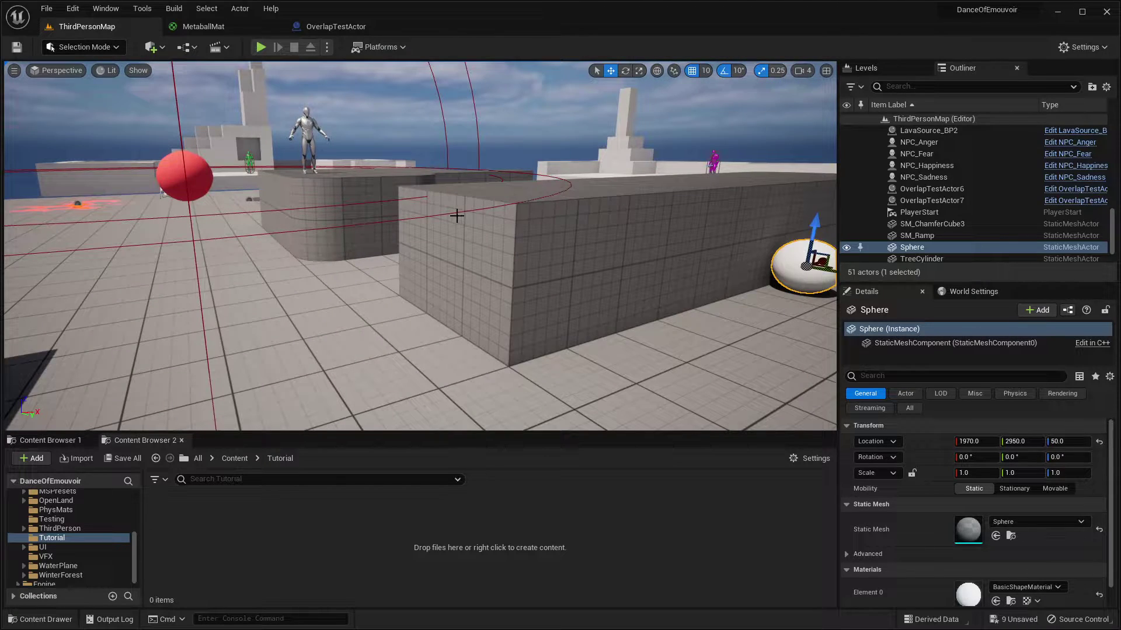
Step: Add a basic Cube shape to the open floor near the two red spheres
right_click_drag(437, 221, 402, 212)
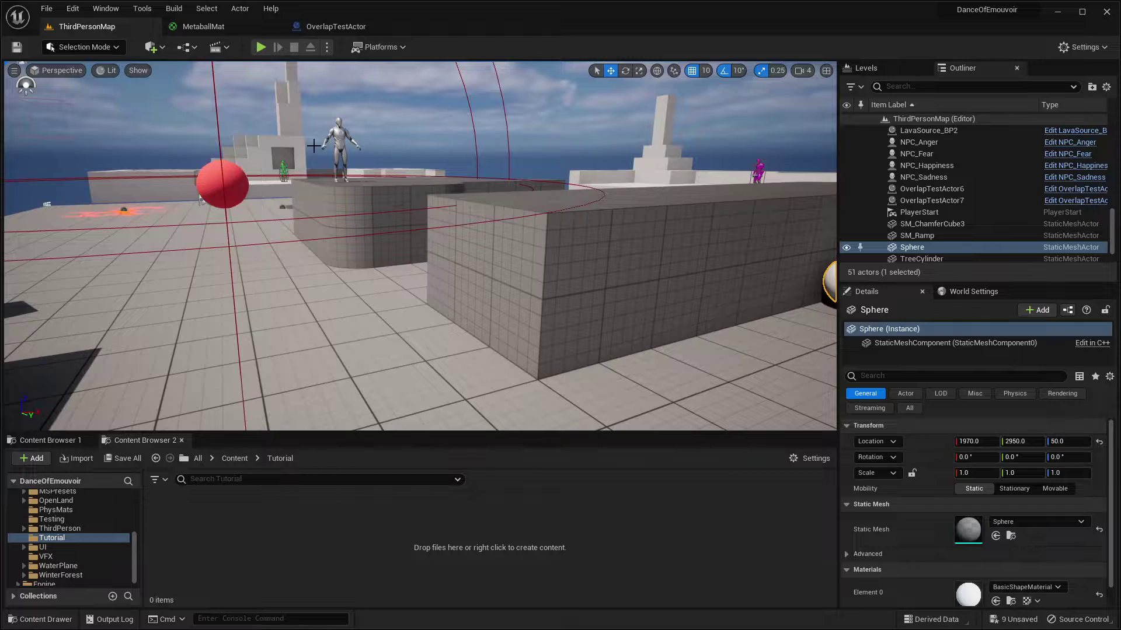
right_click_drag(506, 237, 396, 230)
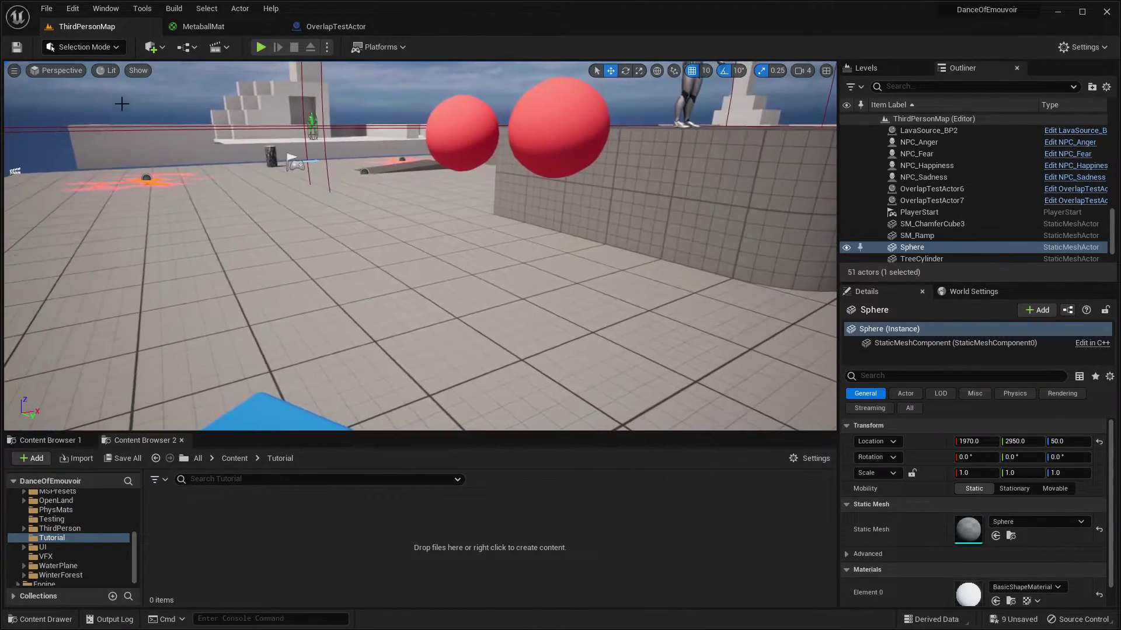
left_click(154, 47)
mouse_move(222, 149)
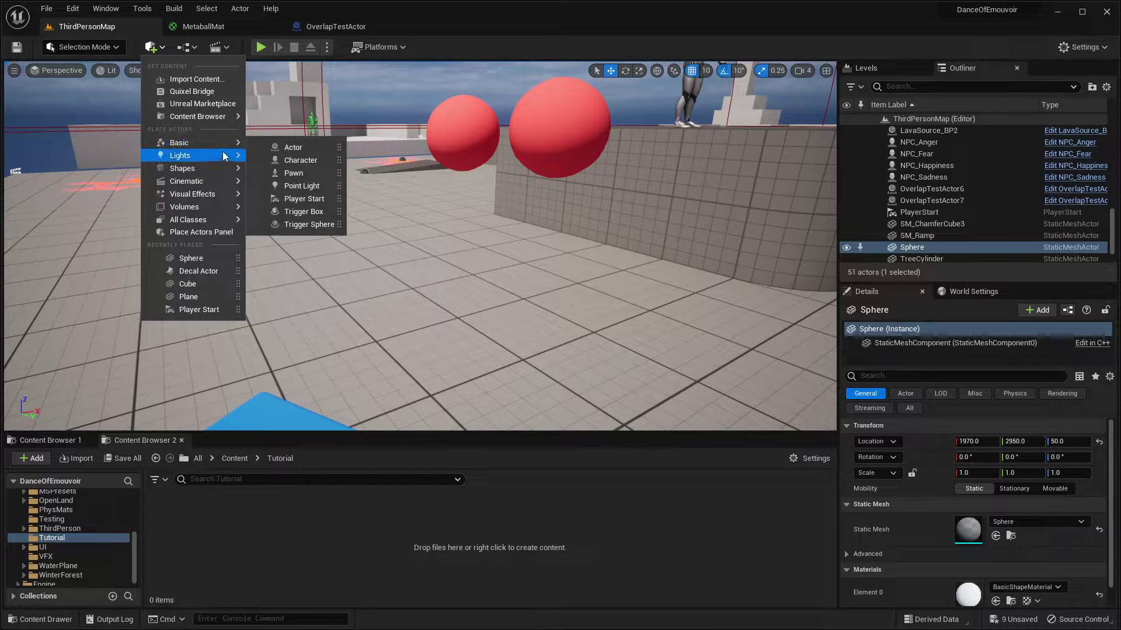
mouse_move(229, 172)
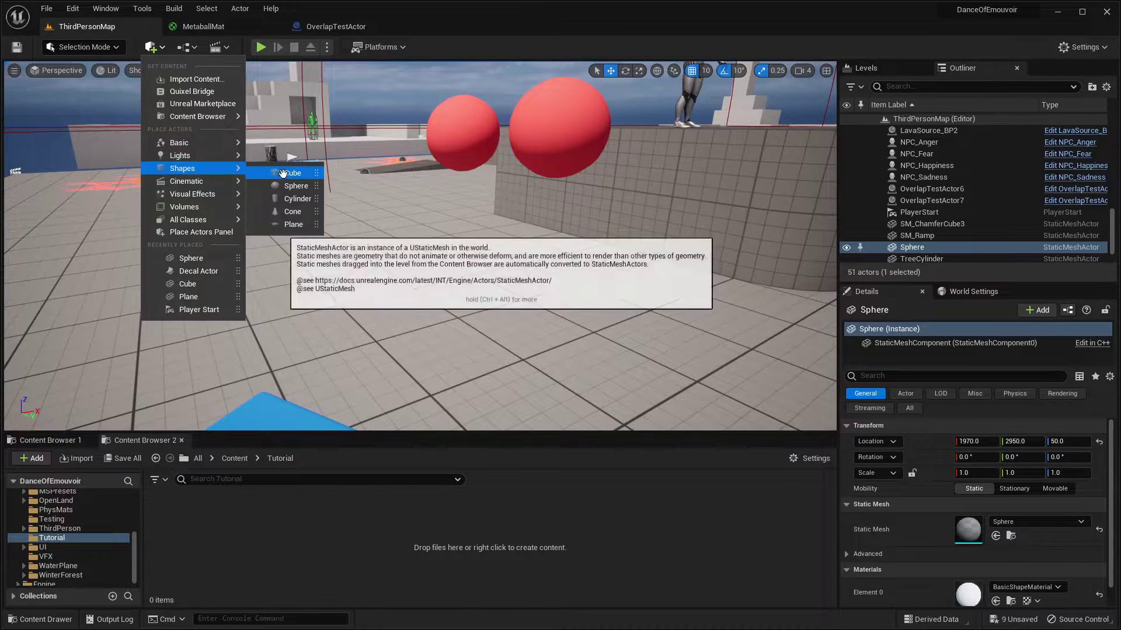
left_click(292, 173)
Step: Raise the new white cube out of the floor to Z 70
scroll(404, 210, "up", 5)
right_click_drag(403, 211, 394, 218)
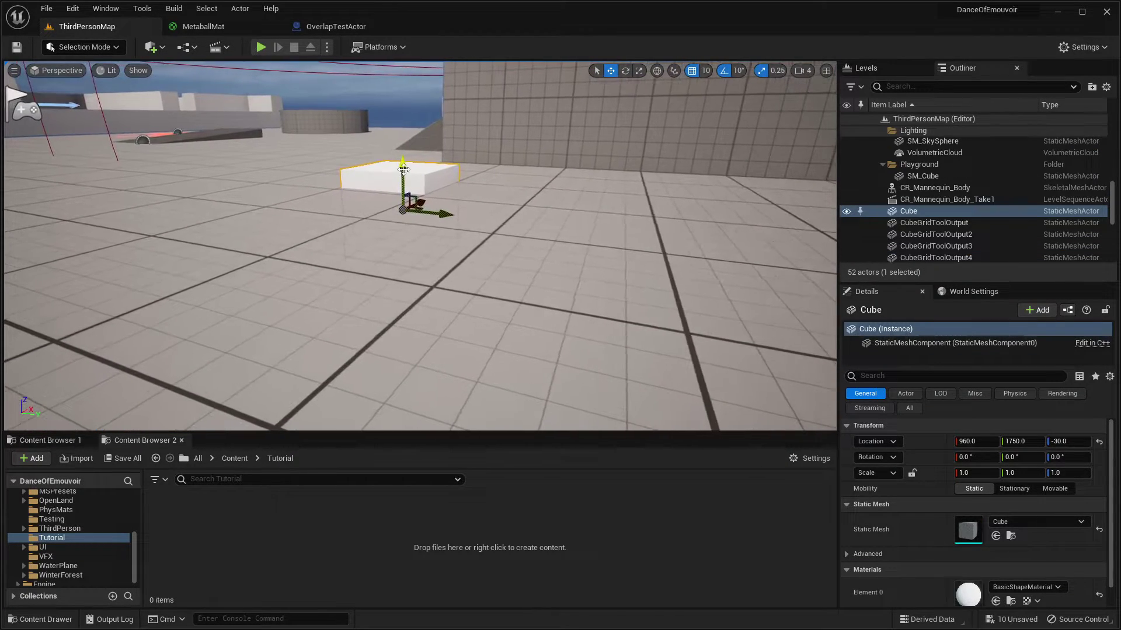
left_click_drag(404, 168, 408, 87)
Step: Examine the edges of the white cube and compare them with those of the blue SM_ChamferCube3
right_click_drag(420, 174, 365, 202)
mouse_move(463, 204)
right_mouse_down()
mouse_move(450, 207)
mouse_move(463, 204)
right_mouse_up()
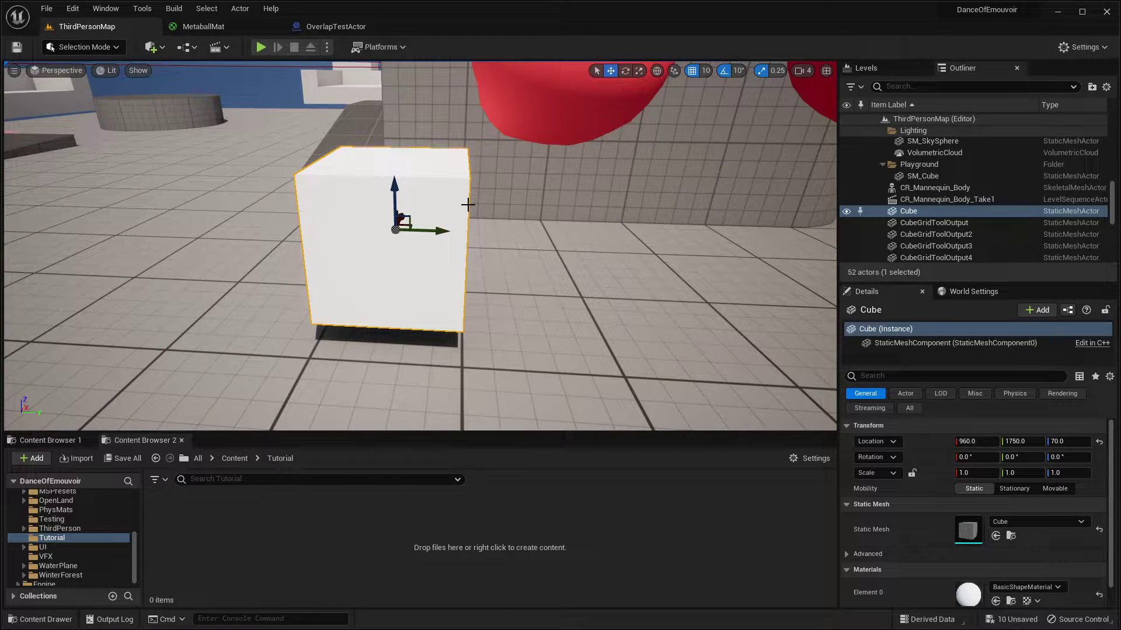
right_click_drag(344, 214, 327, 212)
right_click_drag(423, 251, 463, 243)
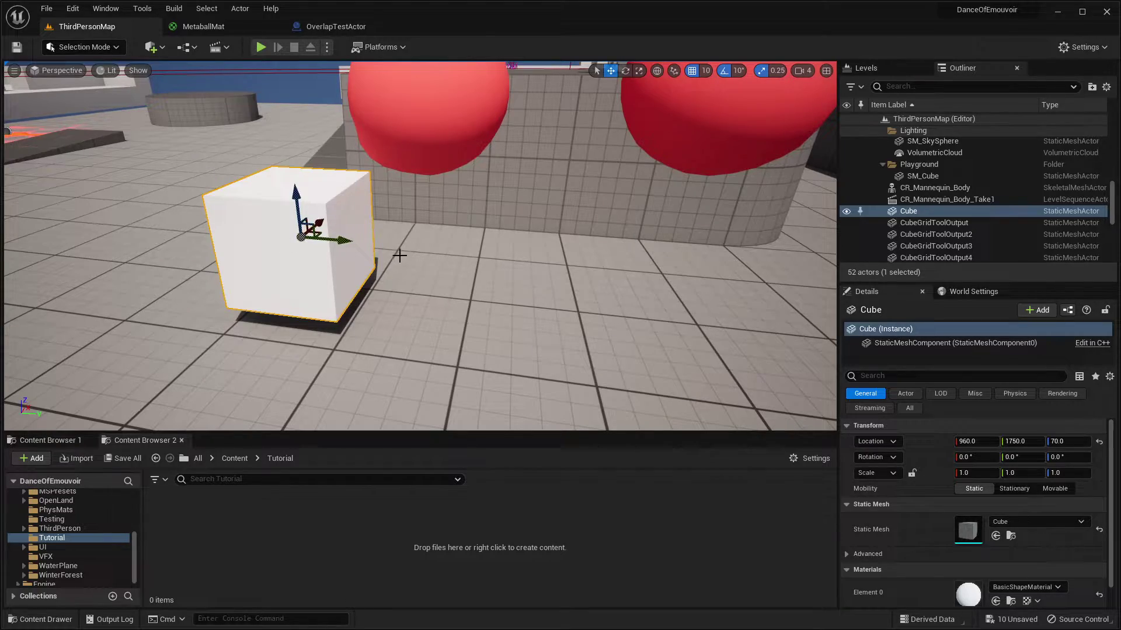
right_click_drag(399, 255, 432, 238)
left_click(470, 284)
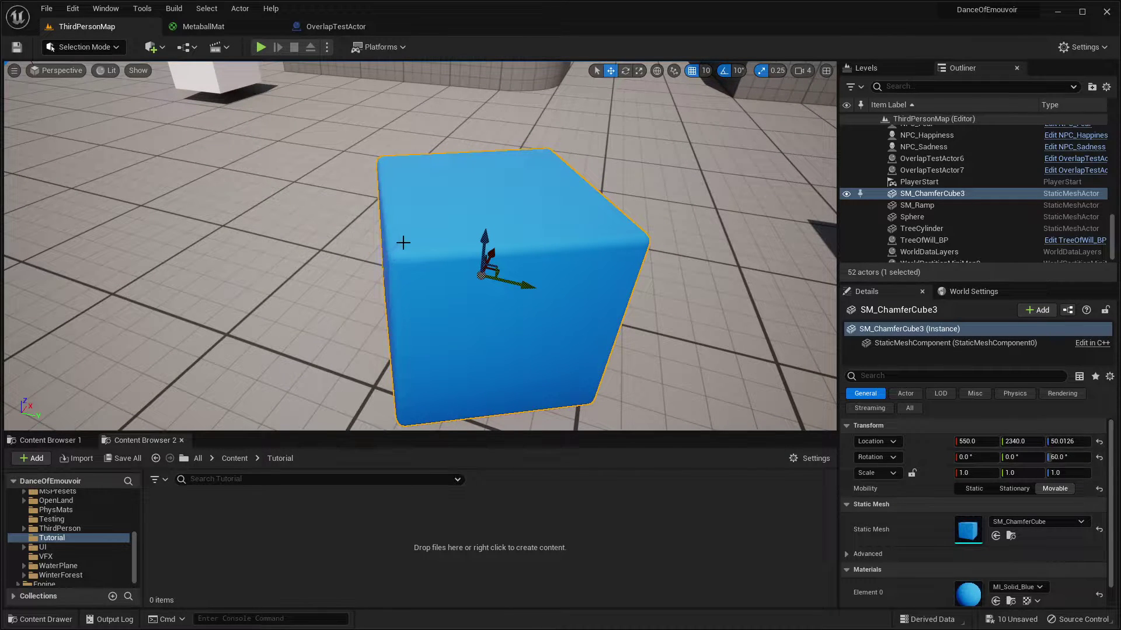
right_click_drag(507, 250, 504, 252)
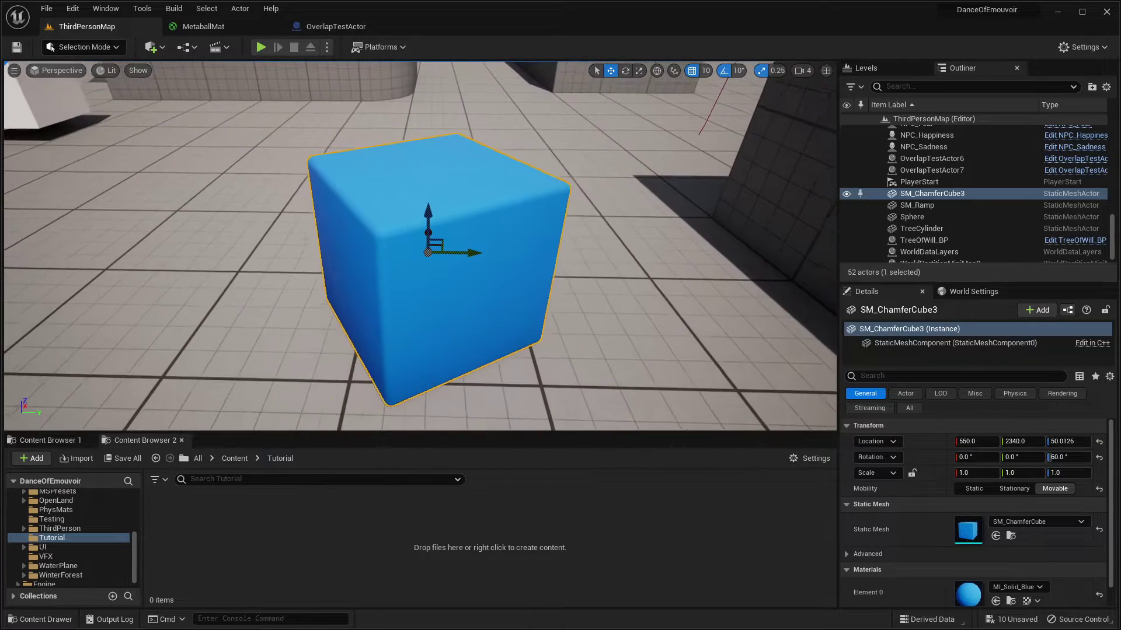
scroll(502, 262, "up", 6)
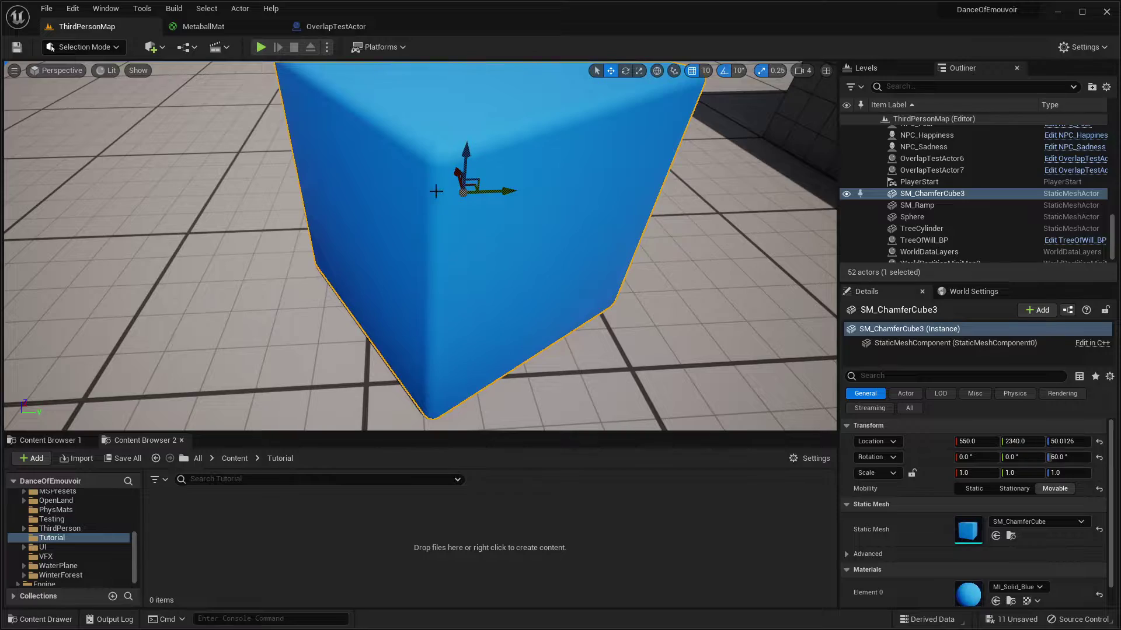
scroll(436, 192, "down", 8)
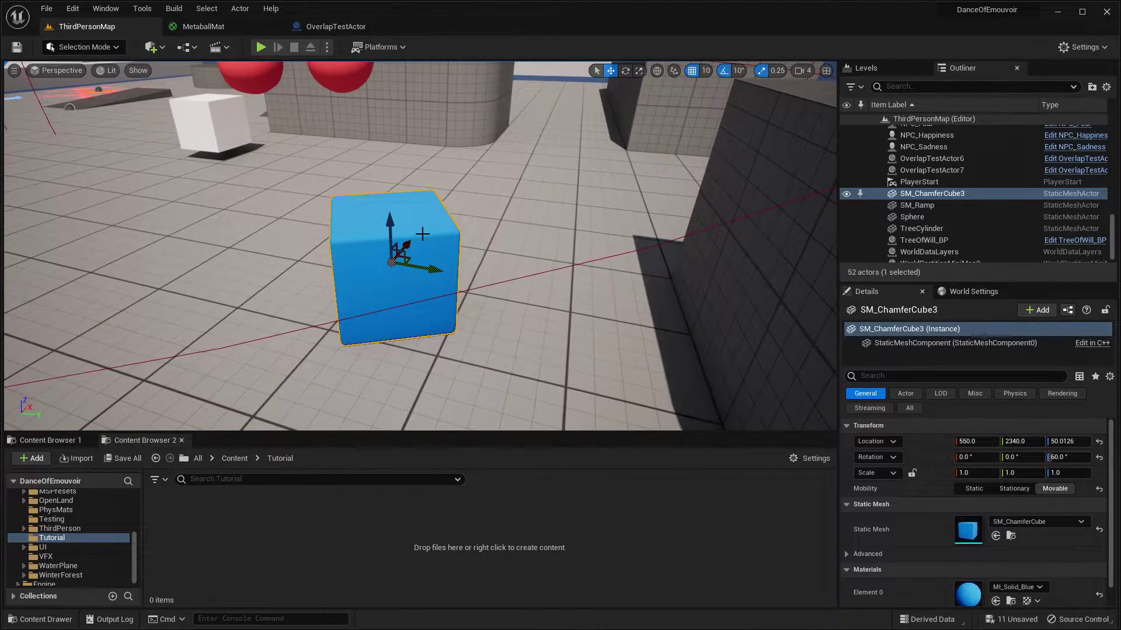
Step: Move the white sphere along the Y axis to 3030 and raise it to Z 80
key("w")
right_click_drag(436, 192, 344, 187)
right_click_drag(560, 245, 412, 251)
left_click(514, 239)
key("d")
left_click_drag(418, 233, 299, 240)
key("a")
right_click_drag(299, 240, 435, 238)
key("a")
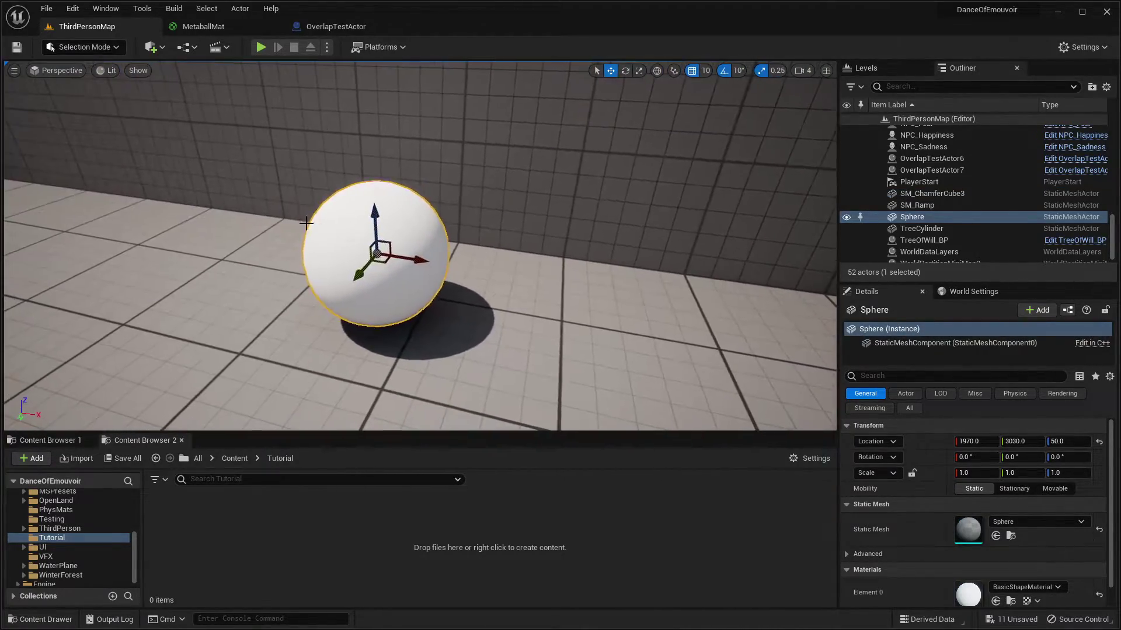
left_click_drag(376, 215, 376, 169)
key("a")
right_click_drag(376, 169, 446, 124)
Step: Create a new material named MetabllMaterialTutorial in the Tutorial folder
right_click(358, 586)
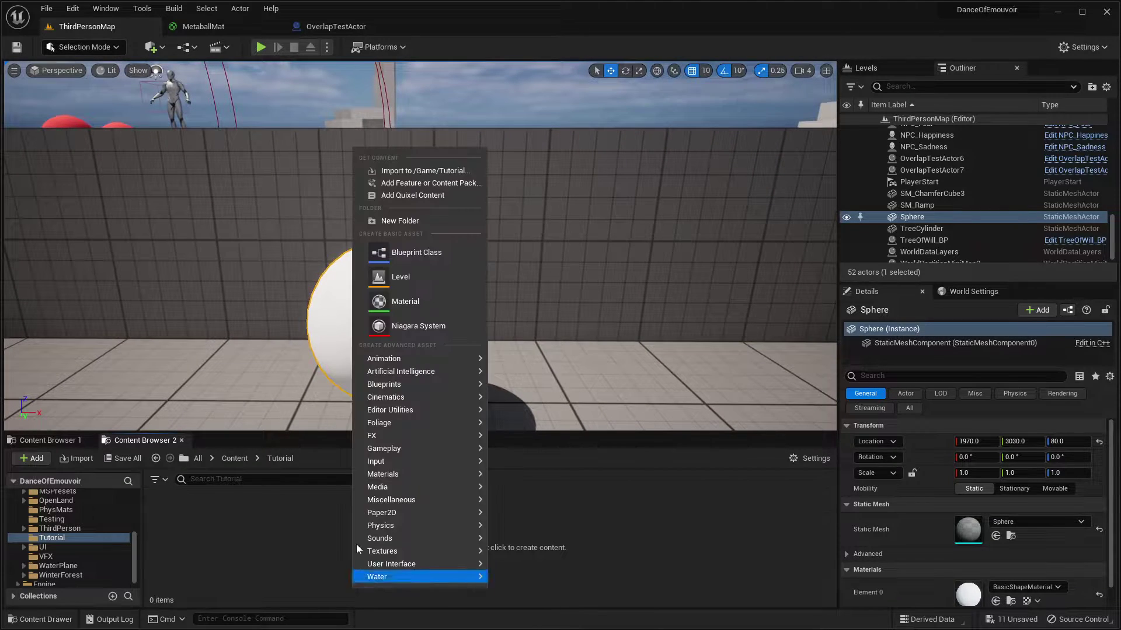
left_click(397, 303)
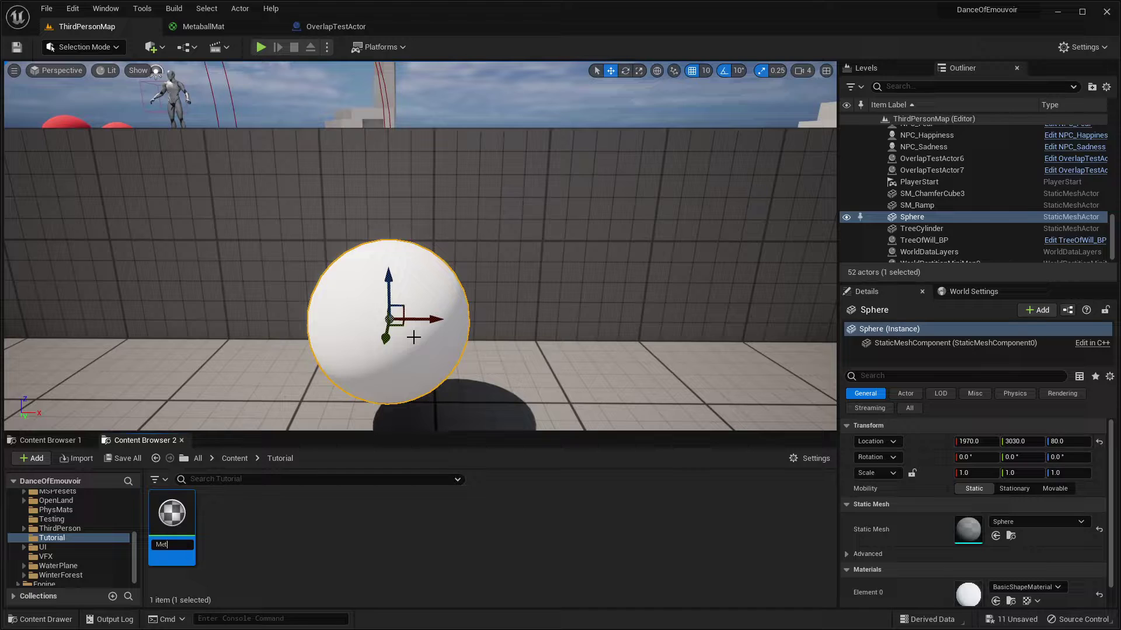
type("Materia")
type("lTutorial")
key("Return")
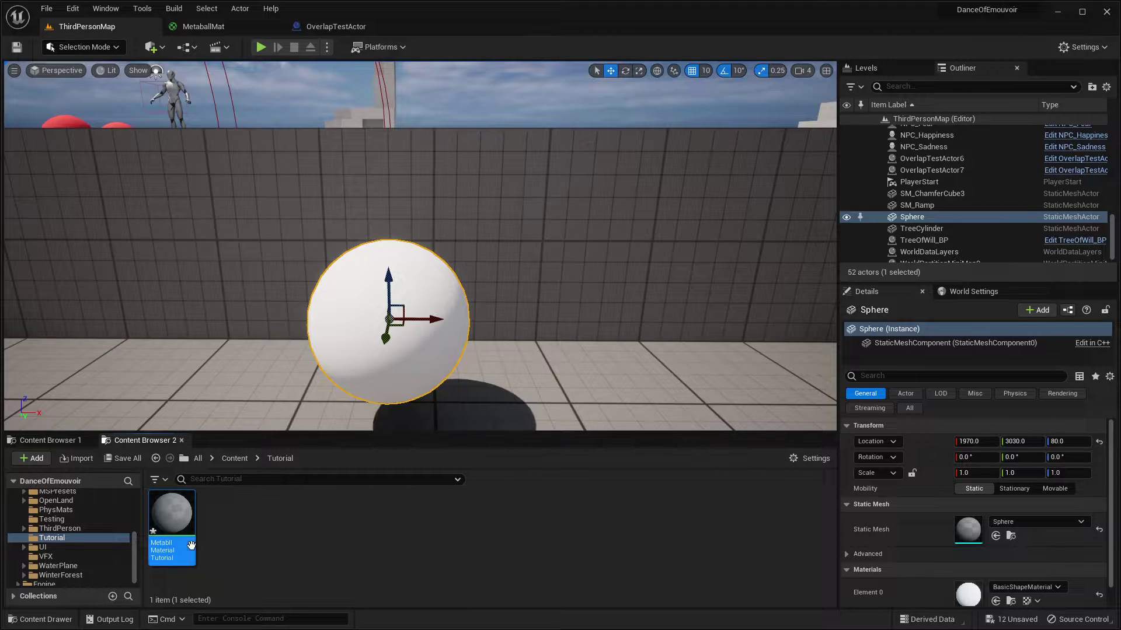
Step: Open the MetabllMaterialTutorial material and close the MetaballMat and OverlapTestActor editors
double_click(170, 514)
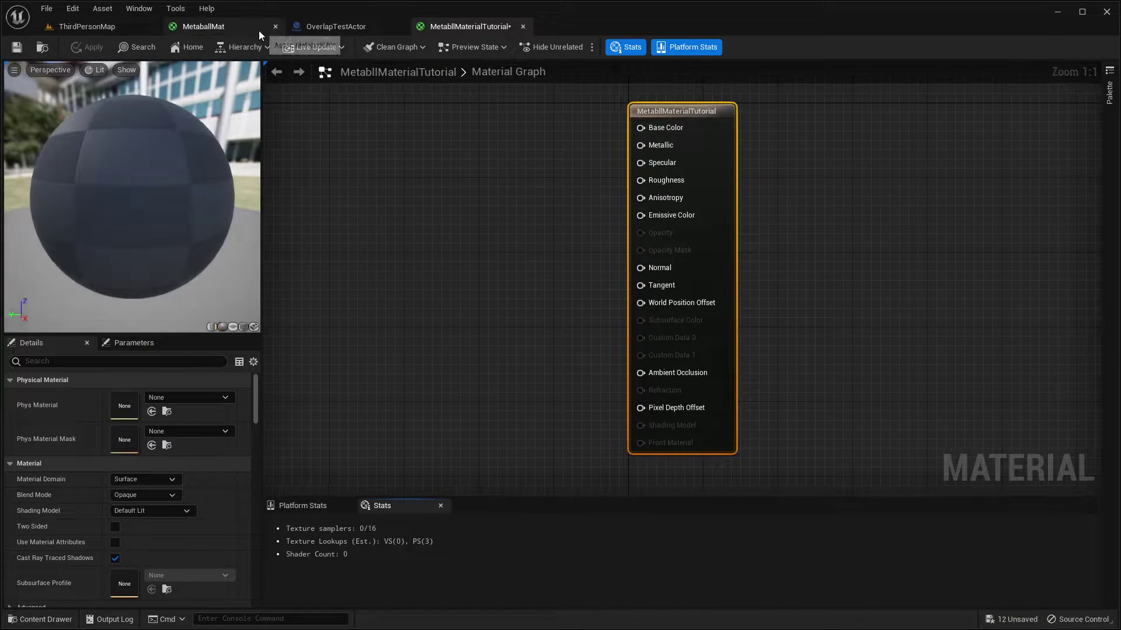
left_click(275, 27)
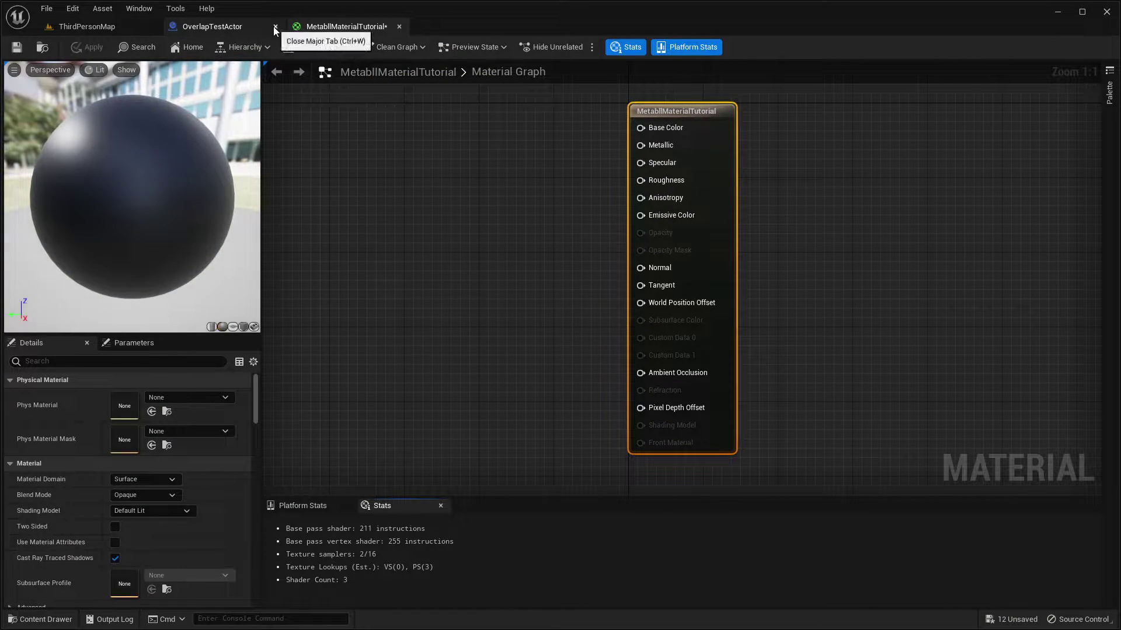
left_click(275, 27)
left_click(113, 26)
right_click_drag(292, 143, 284, 169)
key("w")
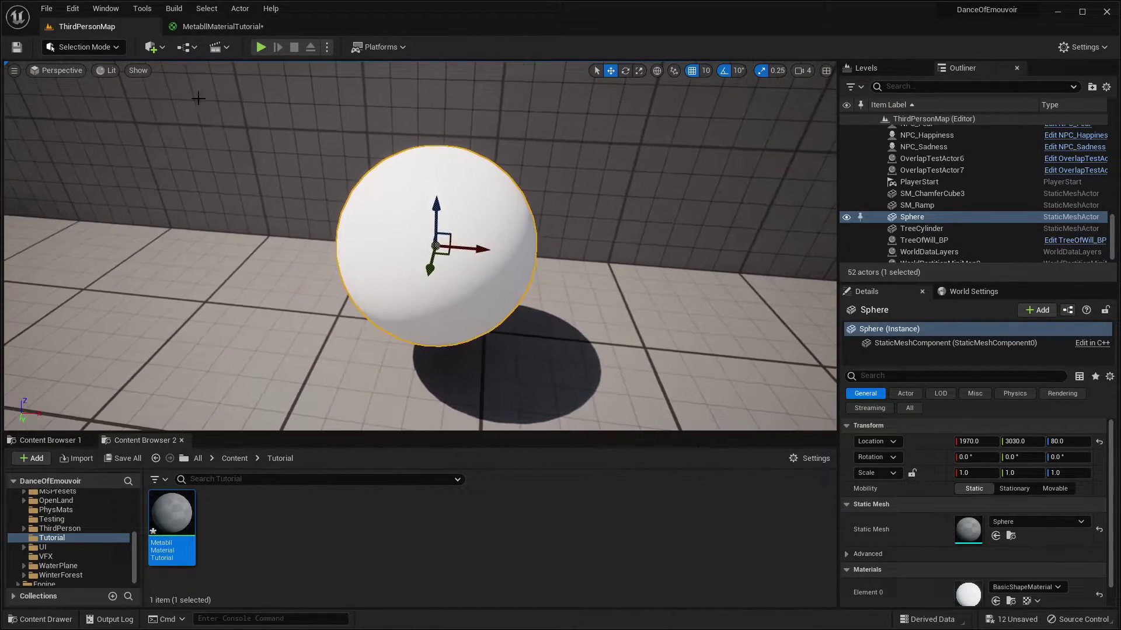
left_click(236, 26)
Step: Add a Constant node with value 0 to the material graph and connect it to Specular
right_click_drag(430, 250, 560, 318)
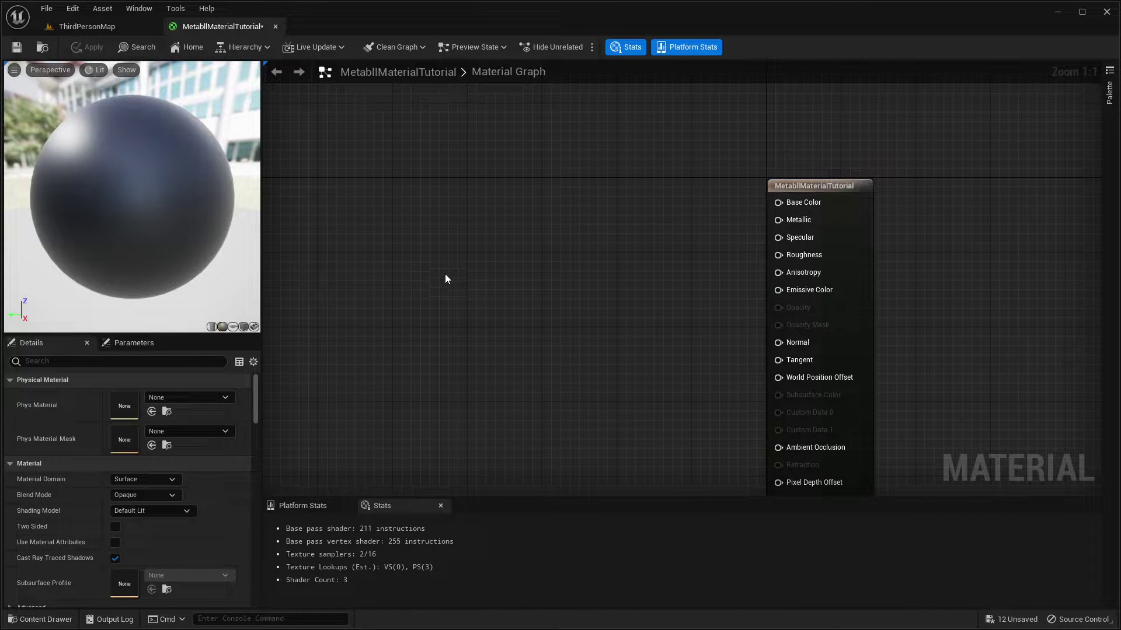
right_click_drag(531, 343, 489, 314)
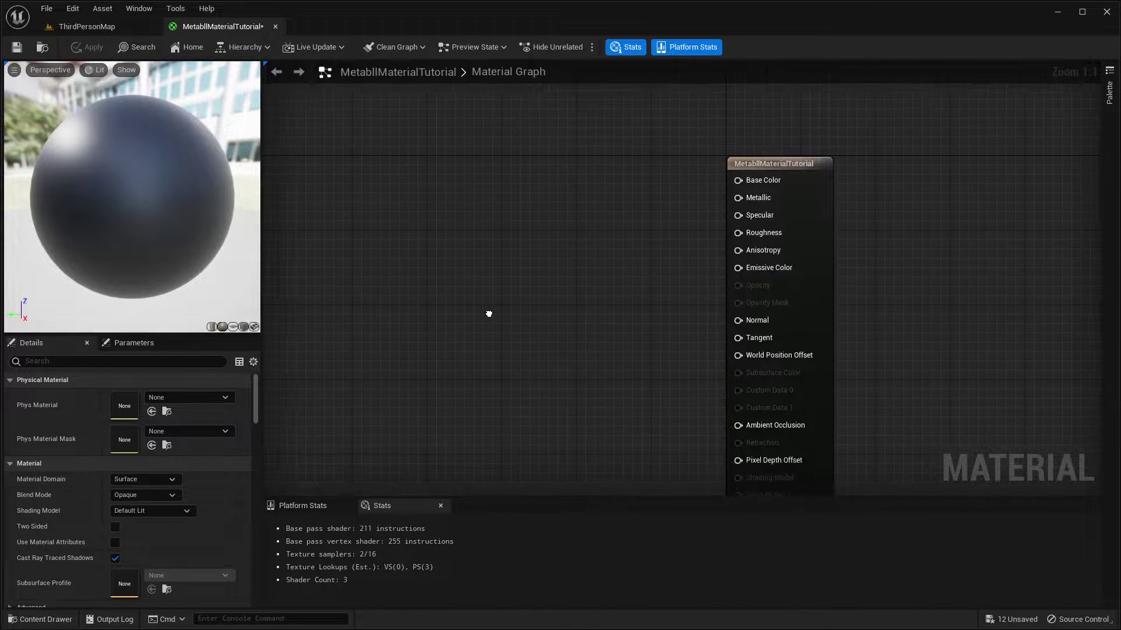
left_click(559, 252)
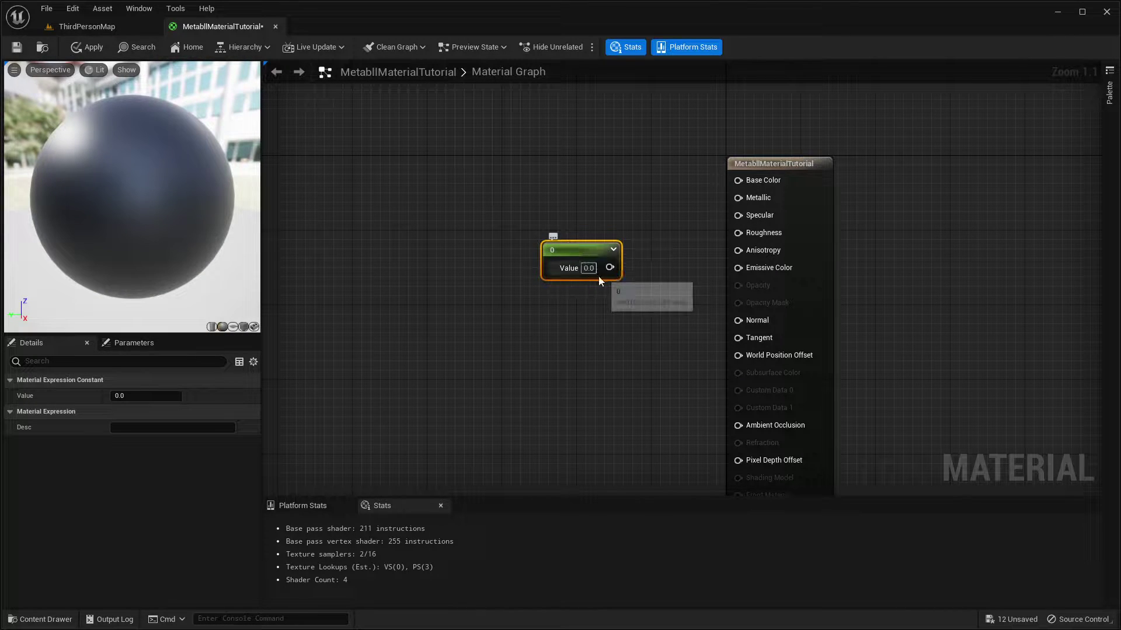
left_click_drag(609, 268, 738, 216)
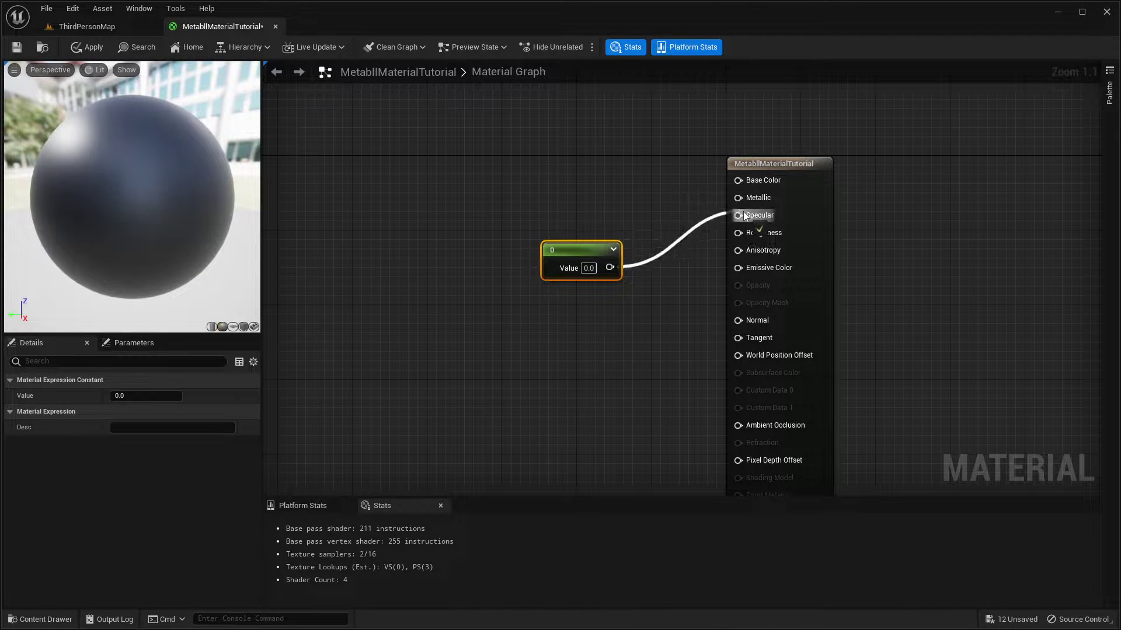
Step: Add a second Constant node with value 1, connect it to Roughness and align the two constants
left_click(537, 307)
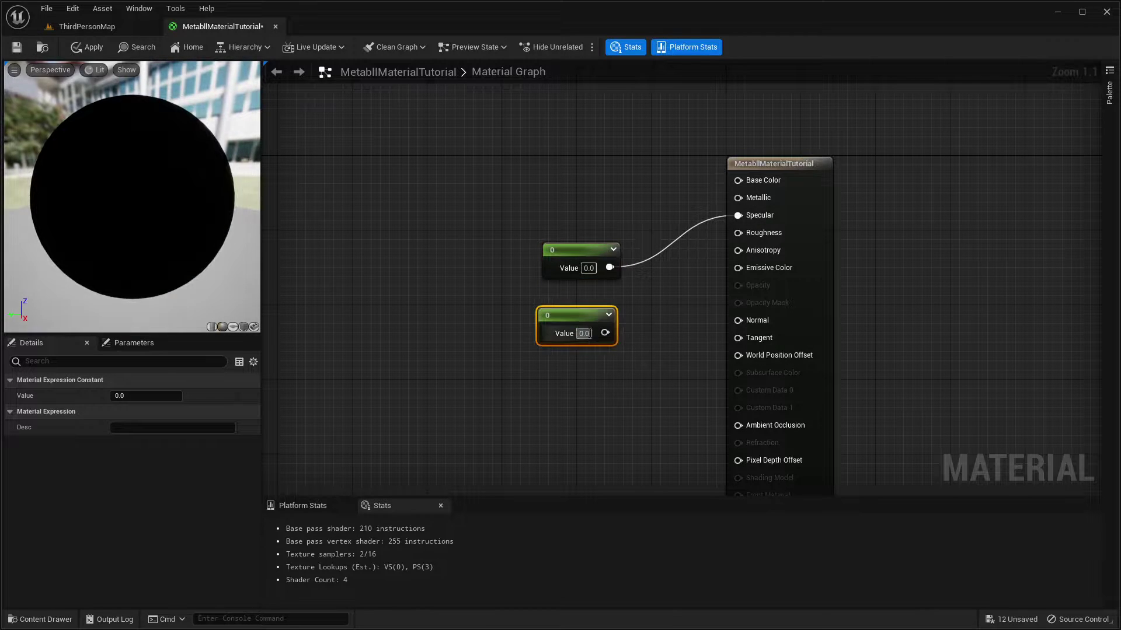
left_click(585, 333)
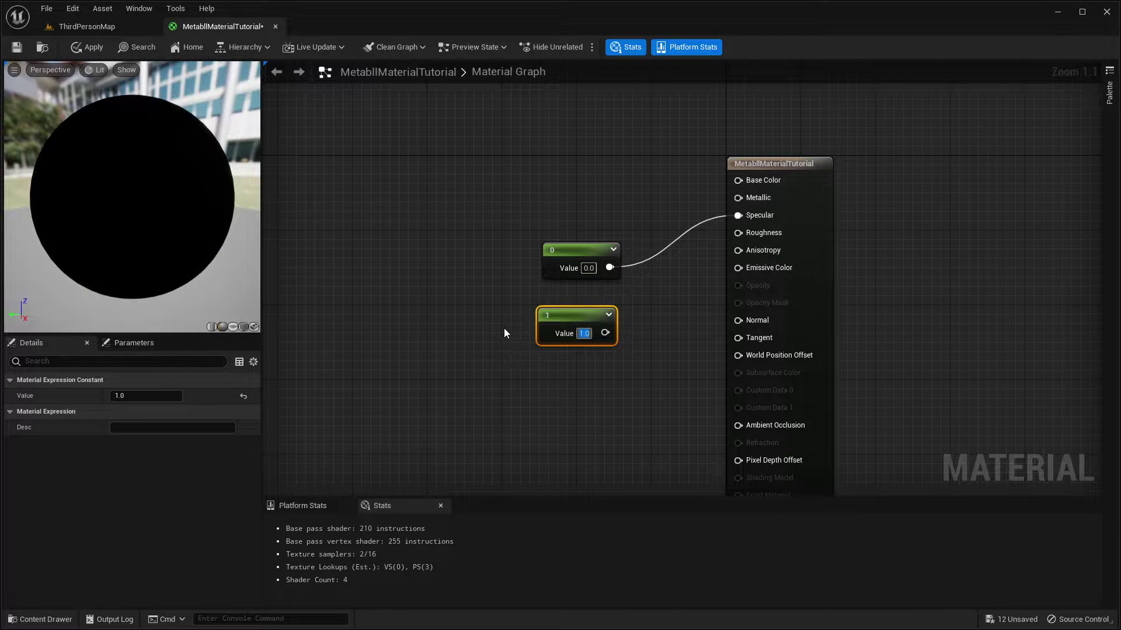
type("1")
key("Return")
left_click_drag(606, 333, 595, 304)
left_click_drag(563, 241, 570, 243)
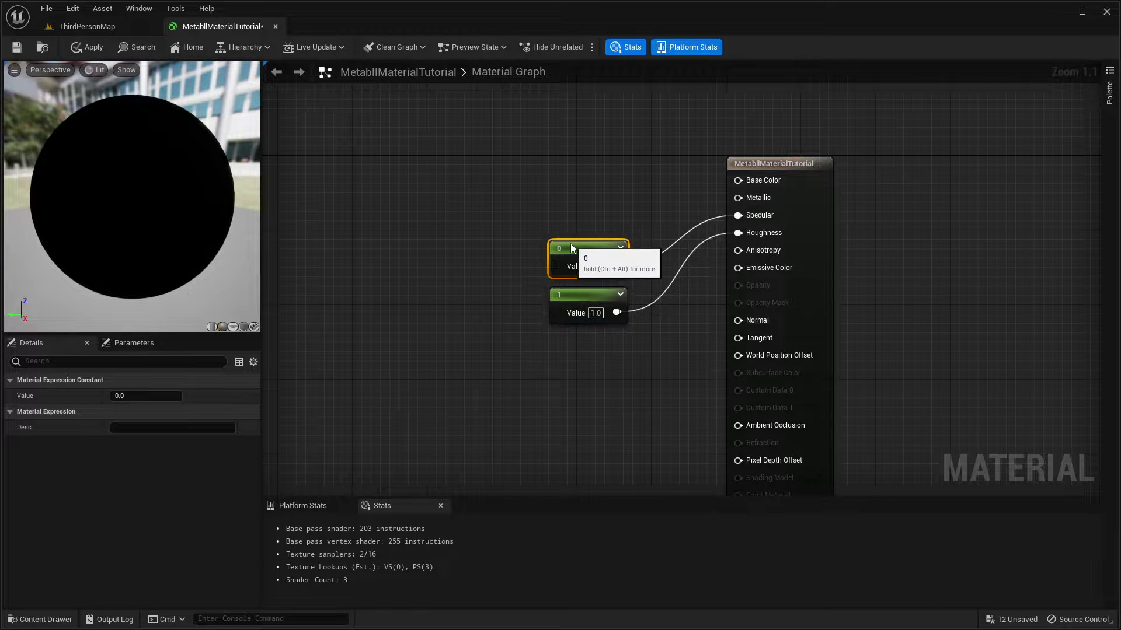
left_click(447, 324)
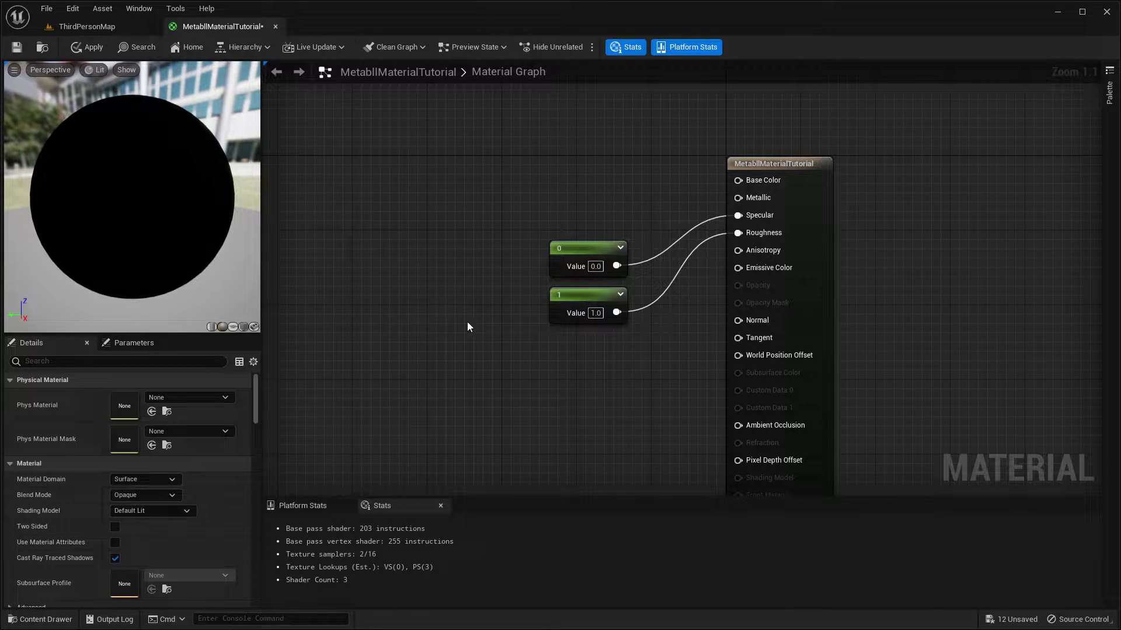
left_click(457, 293)
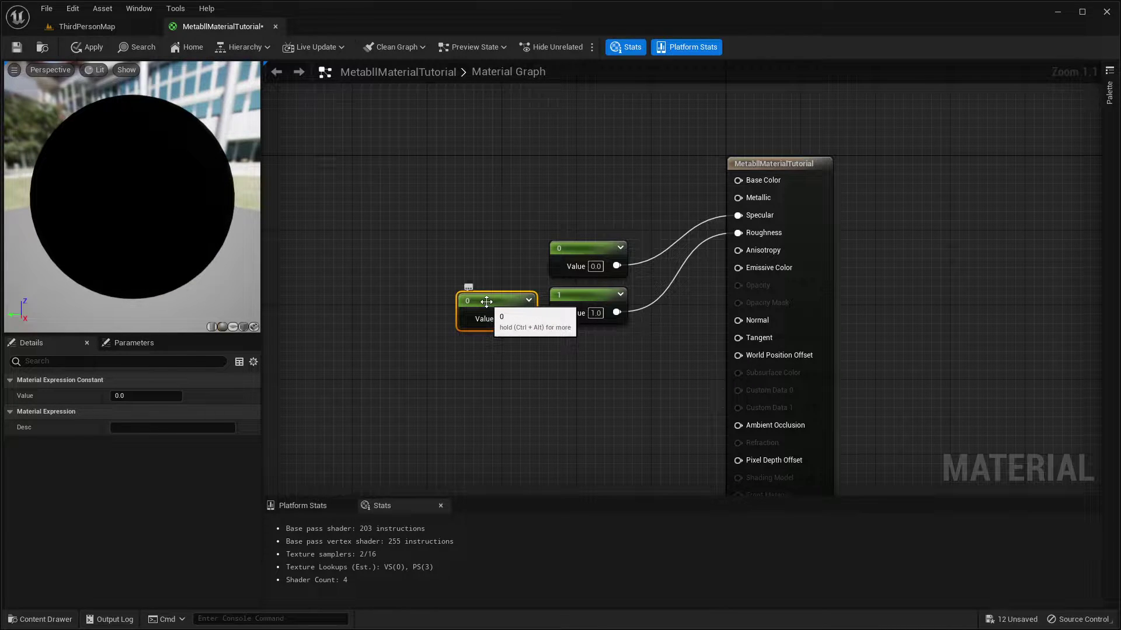
key("Delete")
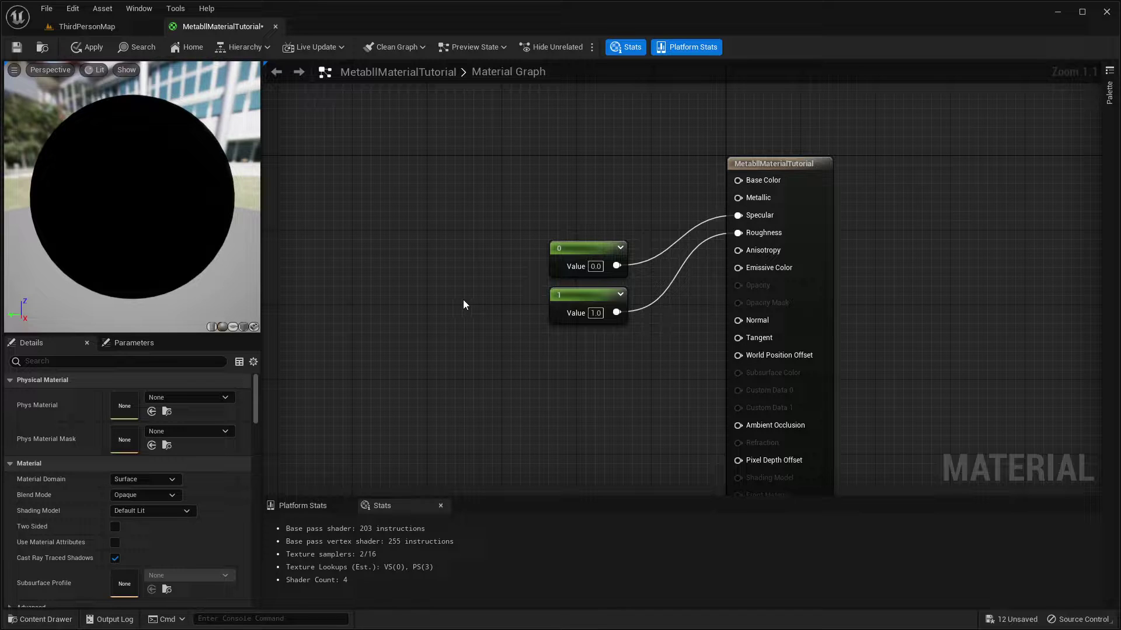
left_click(442, 293)
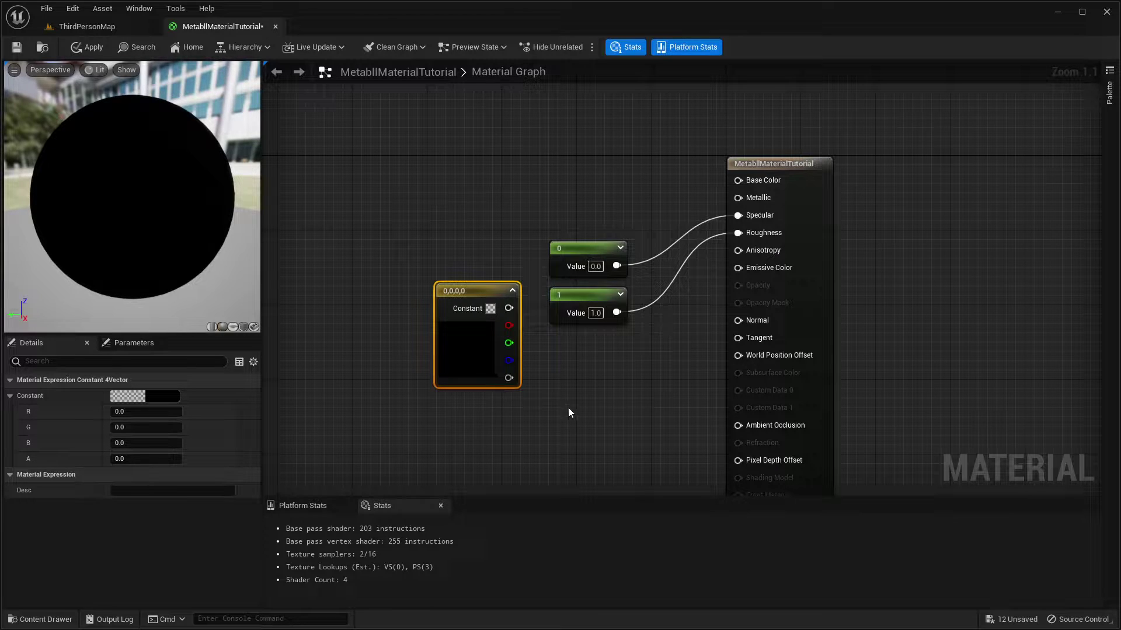
key("Delete")
Step: Move both Constant nodes farther away from the material output node
right_click_drag(499, 330, 471, 376)
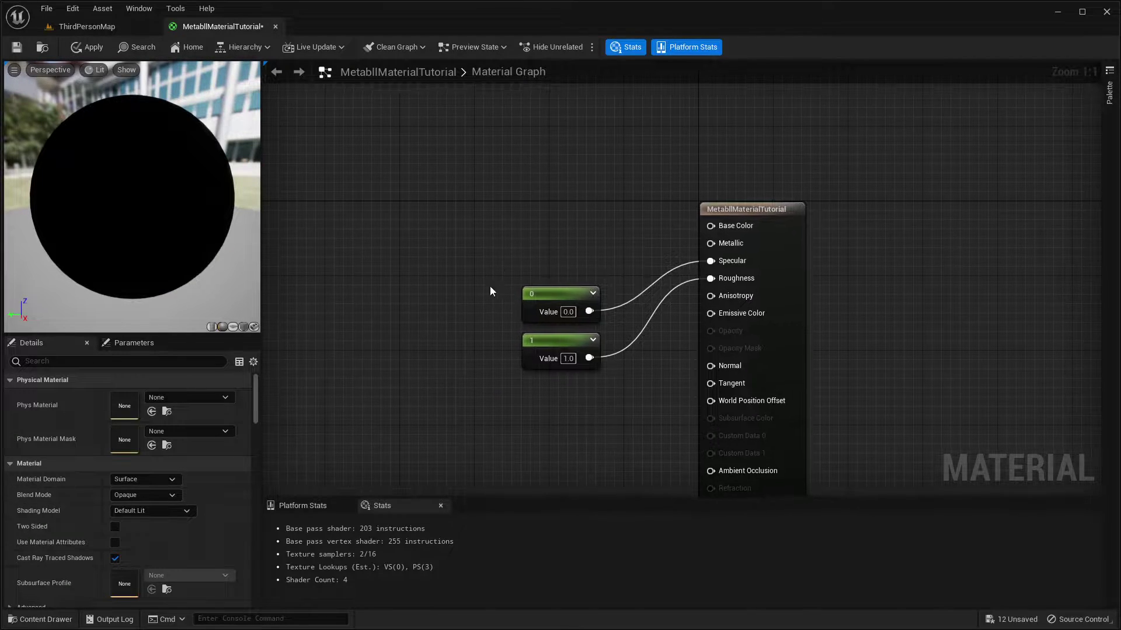
left_click_drag(489, 286, 590, 405)
left_click_drag(554, 348, 496, 347)
right_click_drag(533, 230, 595, 259)
left_click(544, 243)
right_click(544, 244)
left_click(474, 221)
right_click(533, 194)
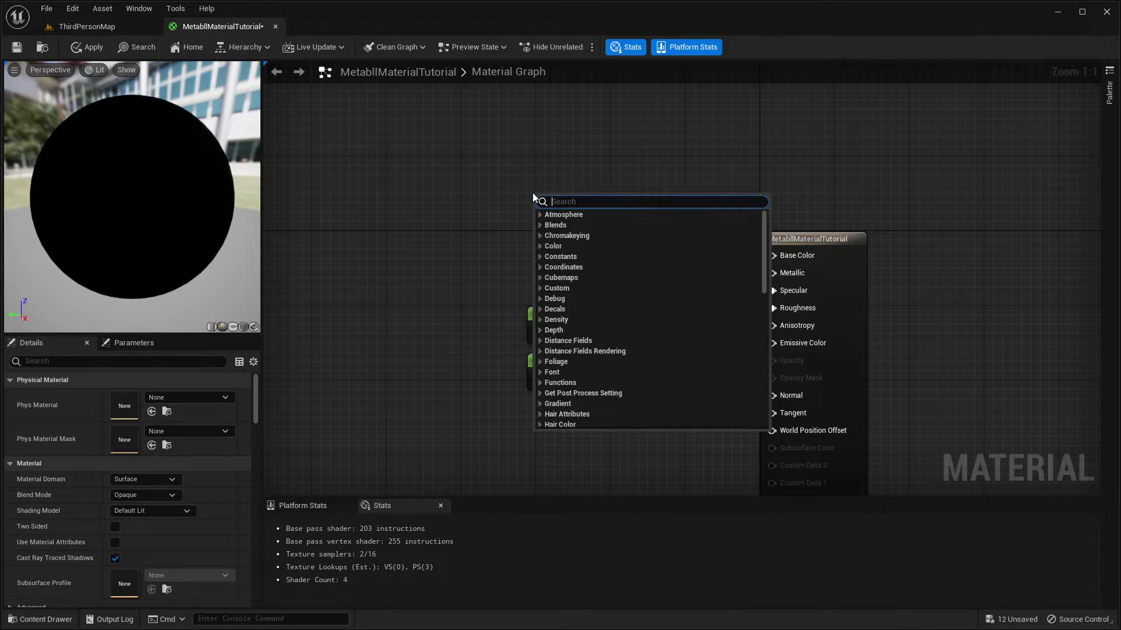
left_click(451, 201)
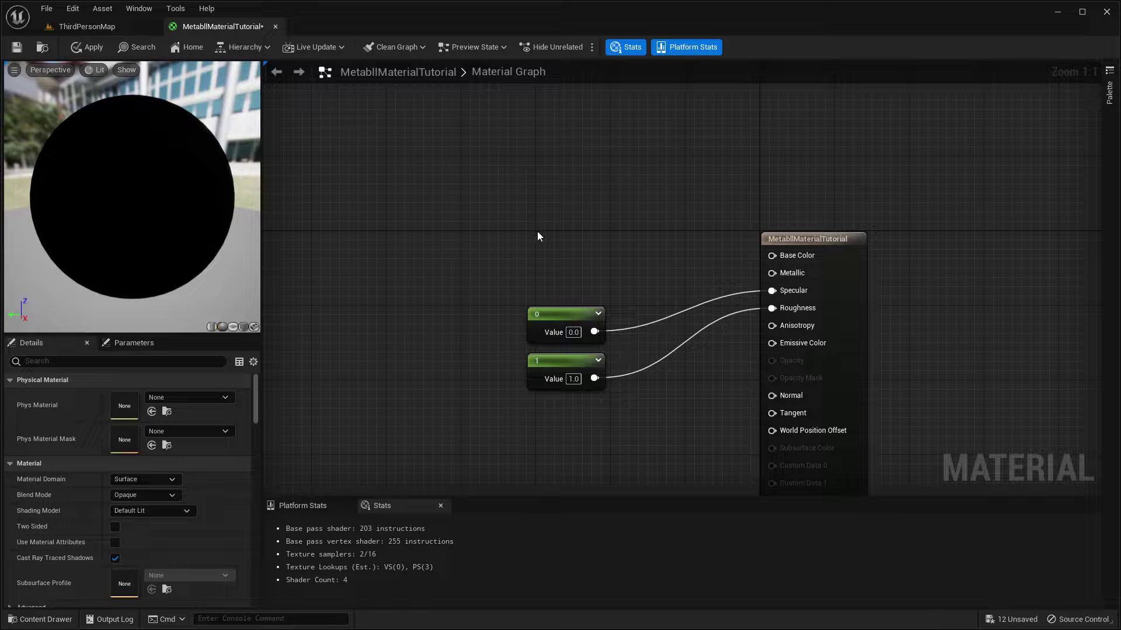
Step: Add a Constant4Vector node above the two constants and convert it to a parameter named Color
left_click(527, 175)
right_click(566, 182)
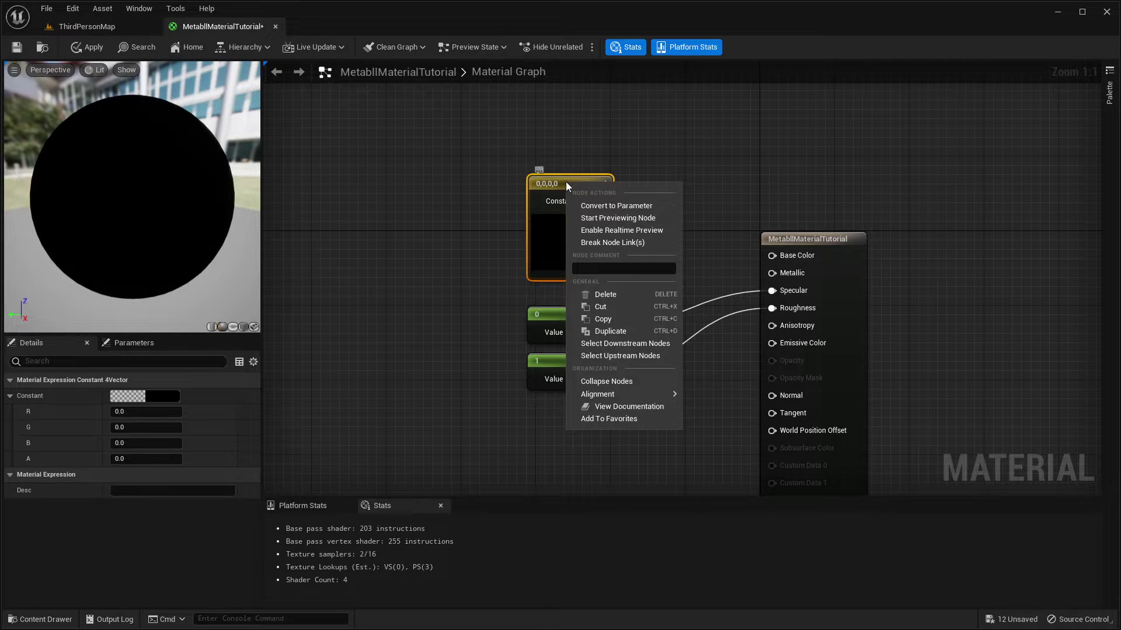
left_click(653, 207)
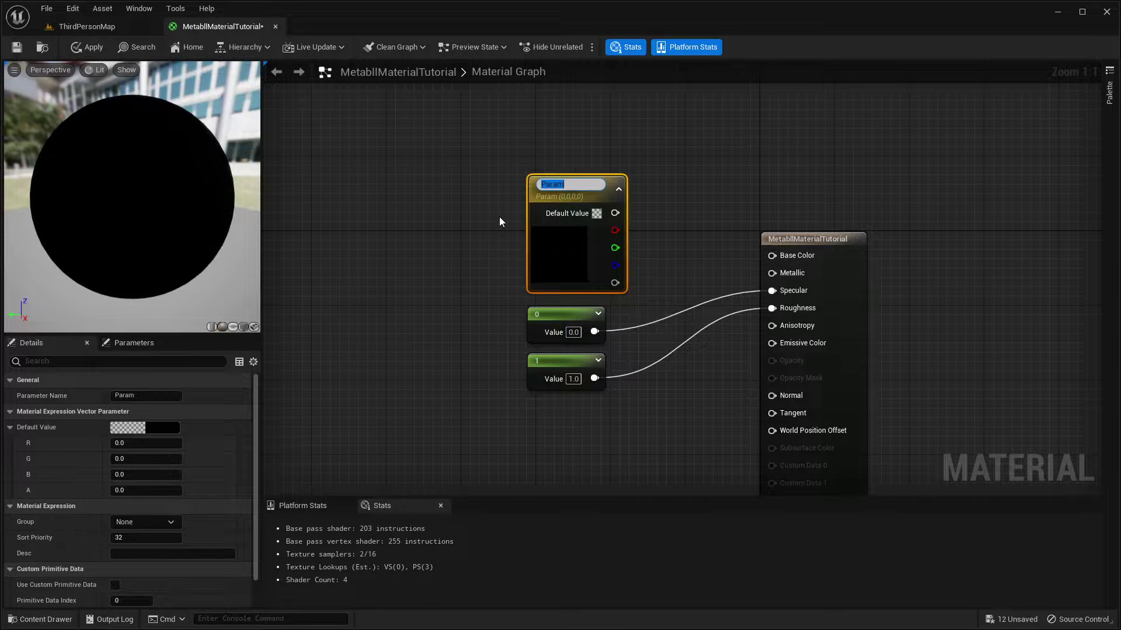
type("Color")
key("Return")
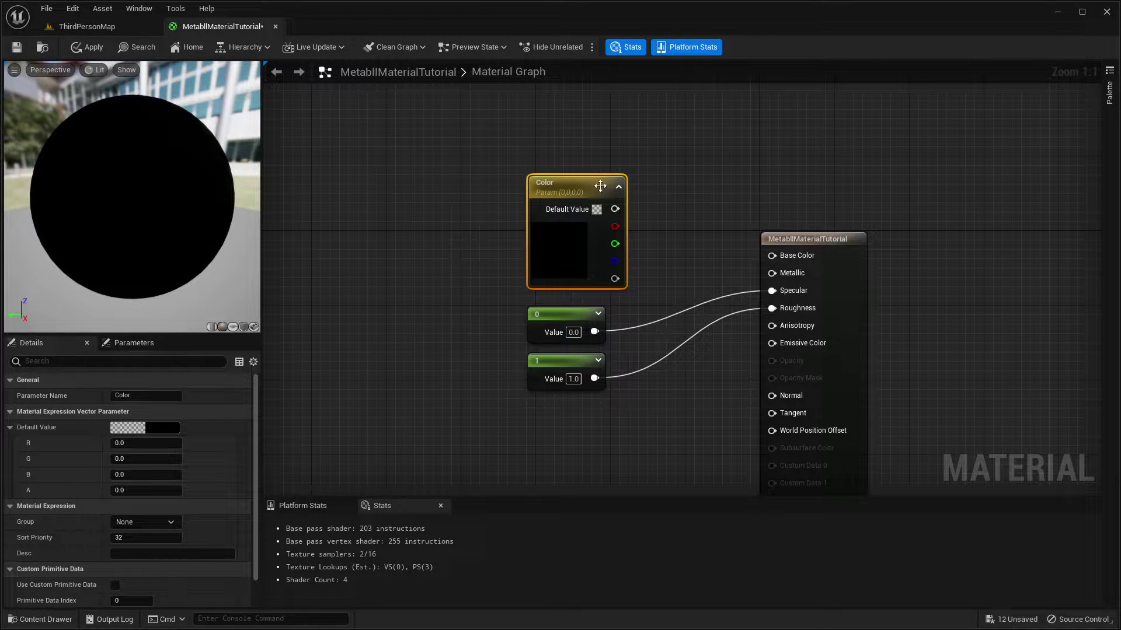
Step: Align the Color parameter node and the two Constant nodes beneath it in one column
left_click_drag(573, 189, 581, 180)
key("Home")
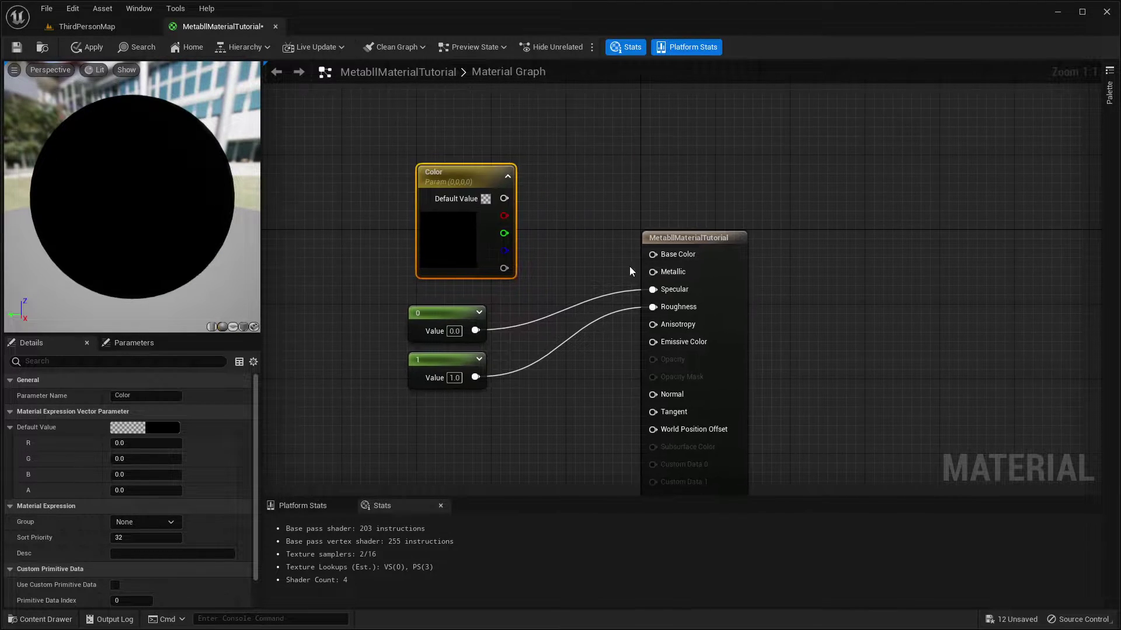
left_click_drag(390, 308, 497, 397)
left_click_drag(441, 315, 453, 320)
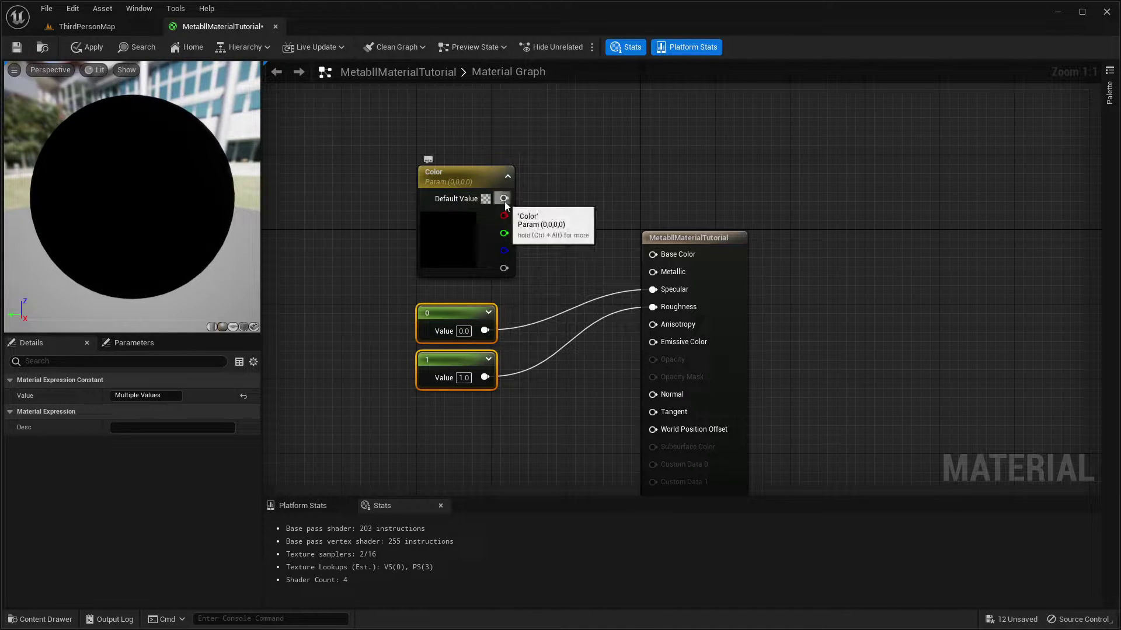
Step: Set the Color parameter's default R, G, B and A to 1 and connect its output to Base Color
left_click(465, 207)
left_click(146, 443)
type("1")
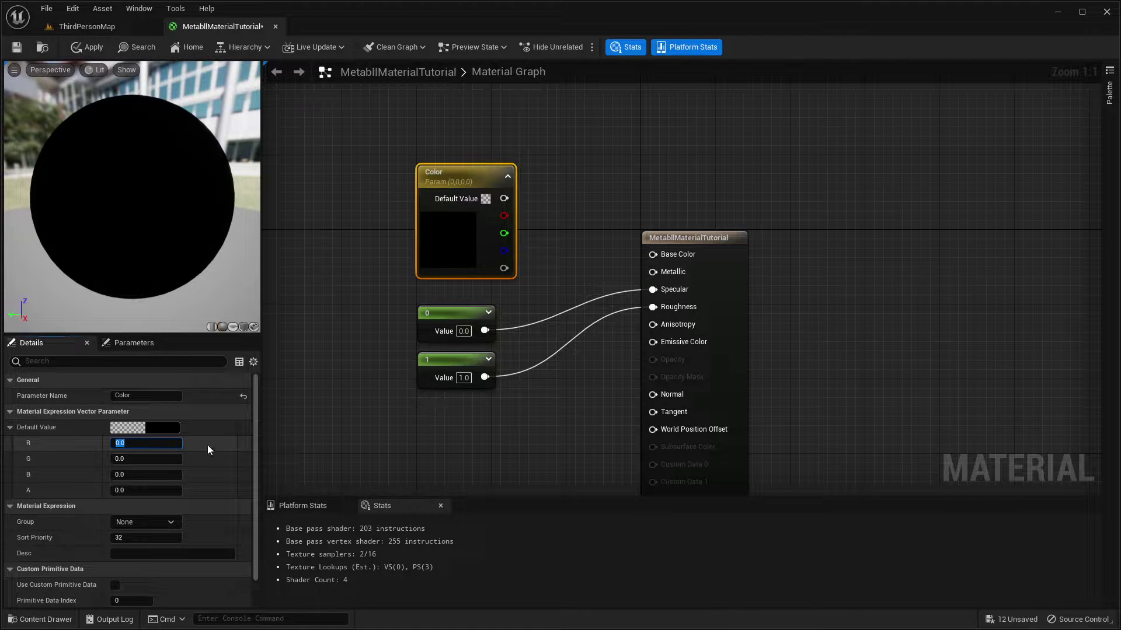
key("Tab")
type("1")
key("Tab")
type("1")
key("Tab")
type("1")
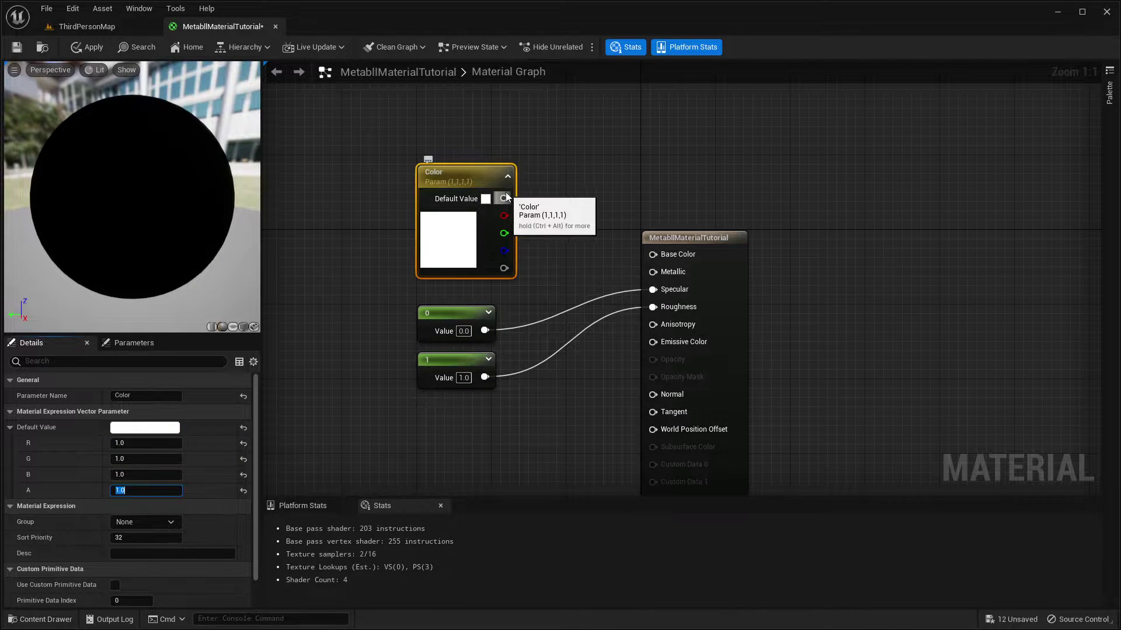
left_click_drag(505, 198, 660, 254)
Step: Save the material and assign MetabllMaterialTutorial to the Sphere actor's Element 0 slot in ThirdPersonMap
right_click_drag(475, 390, 638, 310)
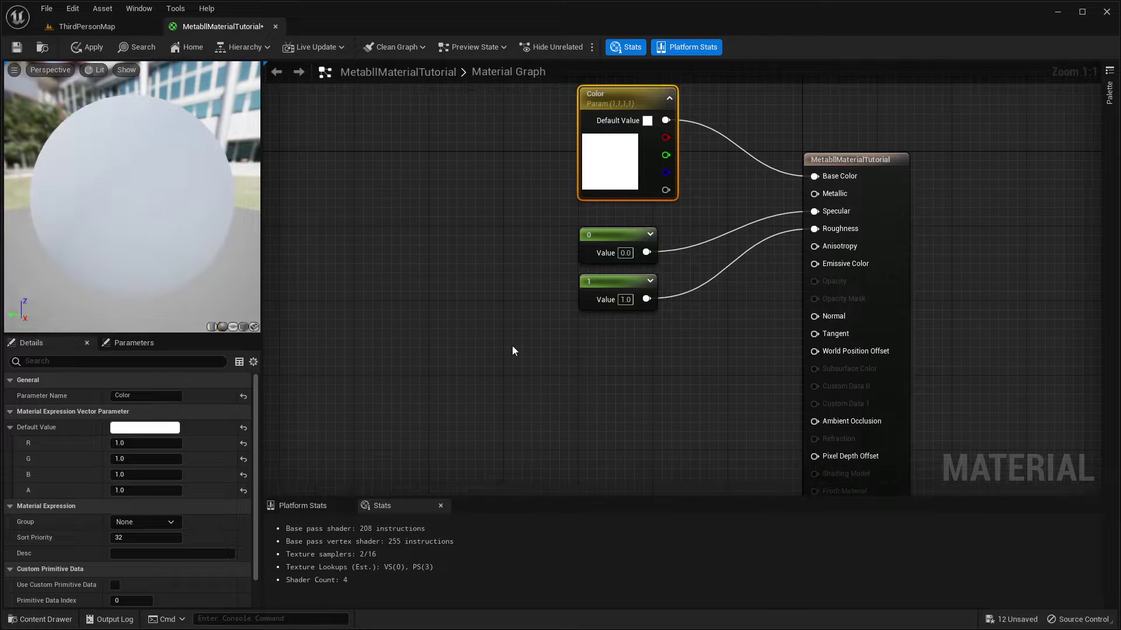
right_click_drag(545, 348, 420, 340)
left_click_drag(408, 130, 537, 306)
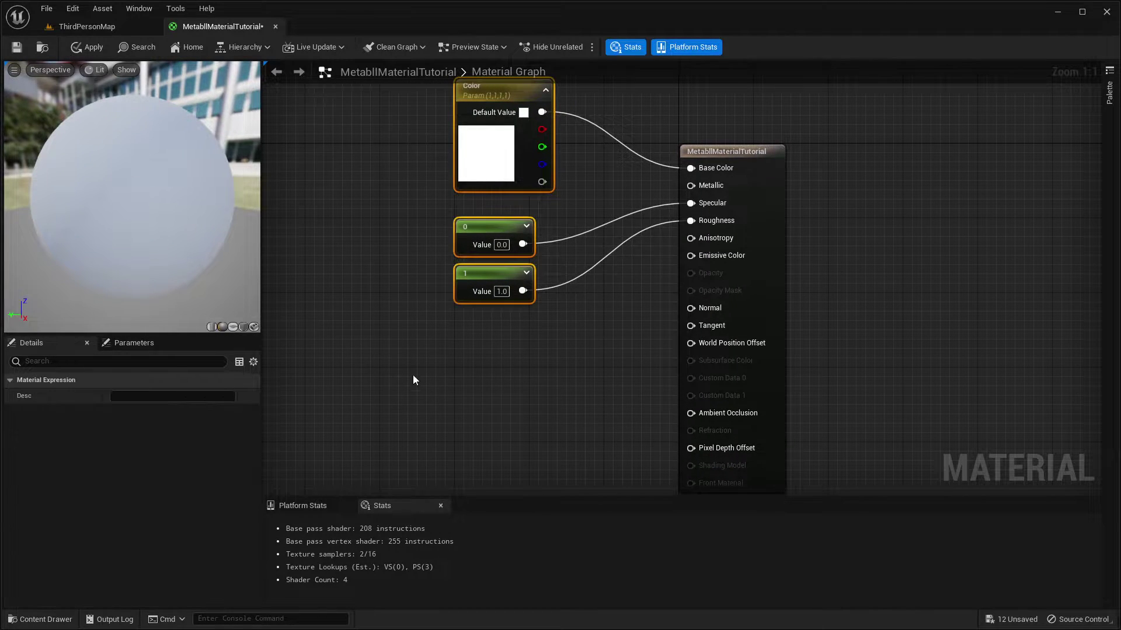
key("Home")
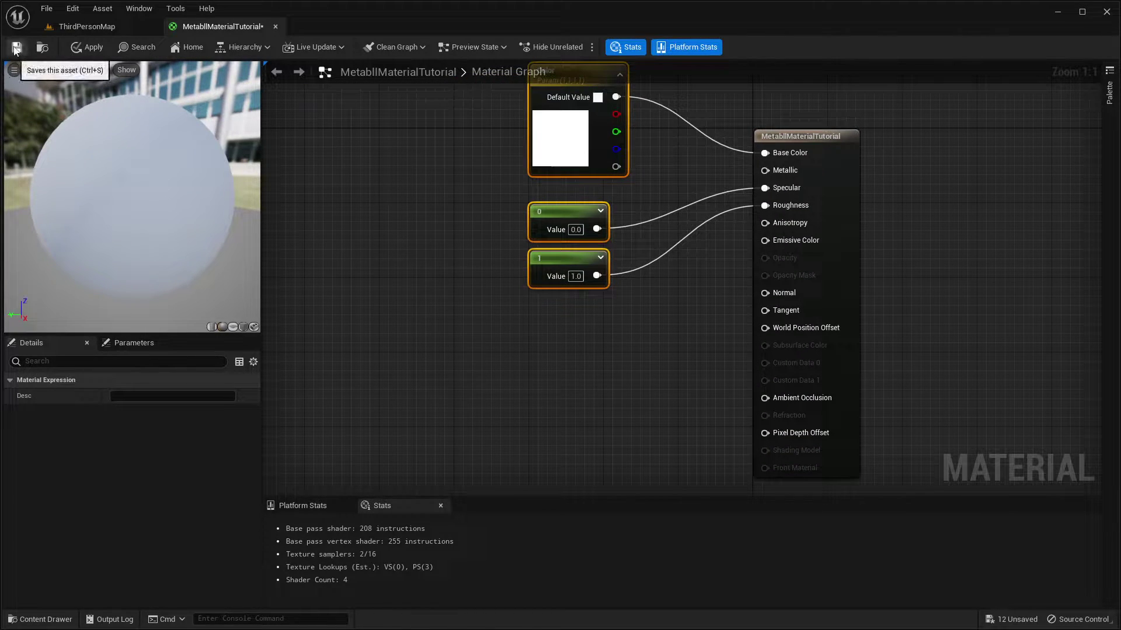
key("ctrl+s")
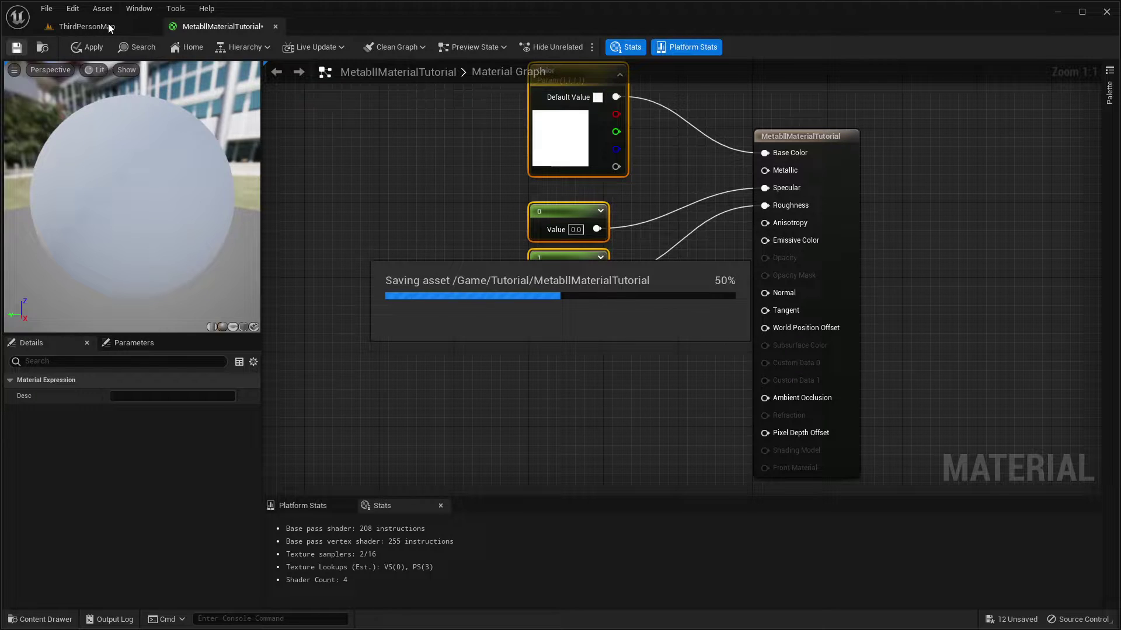
left_click(109, 27)
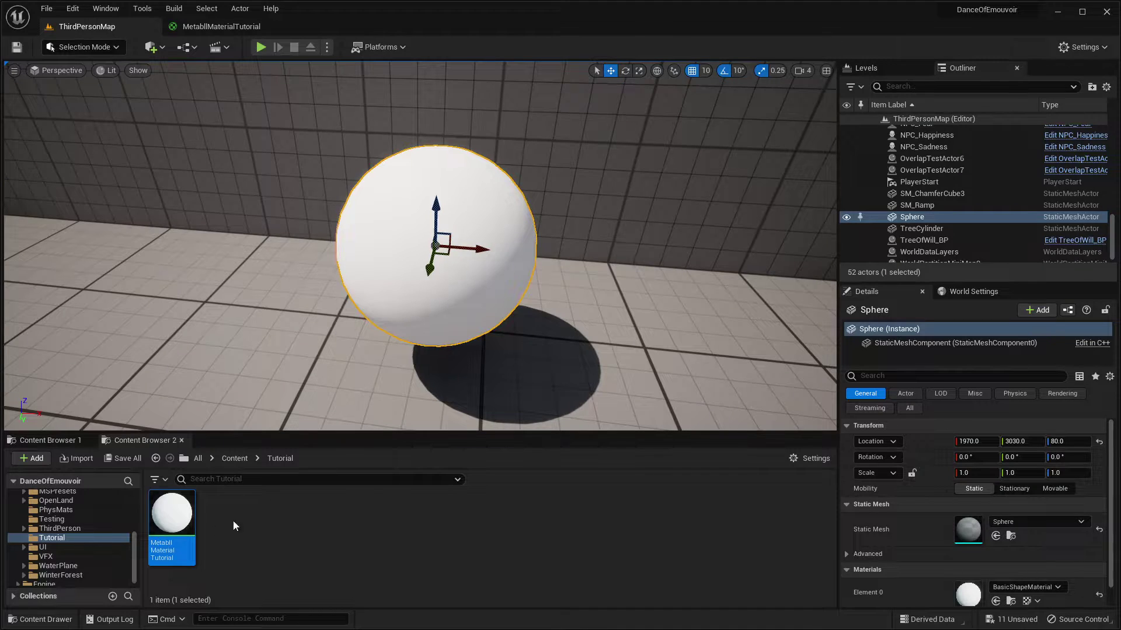
left_click_drag(172, 517, 968, 599)
Step: Examine the sphere's assigned material in the level from different distances and angles
right_click_drag(603, 394, 598, 333)
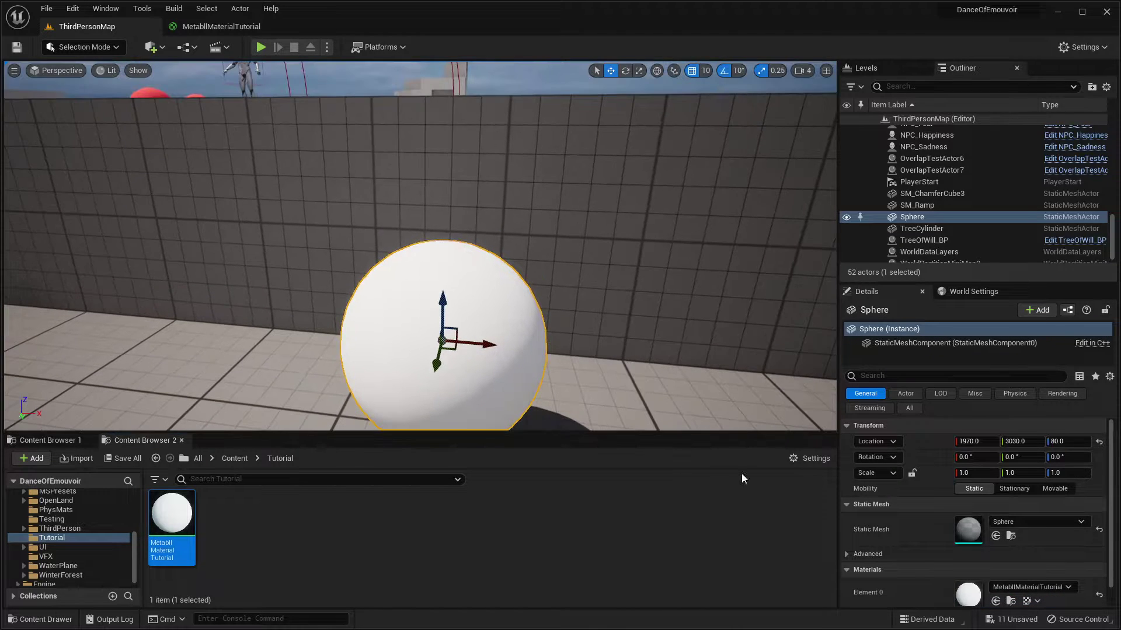
scroll(909, 548, "down", 1)
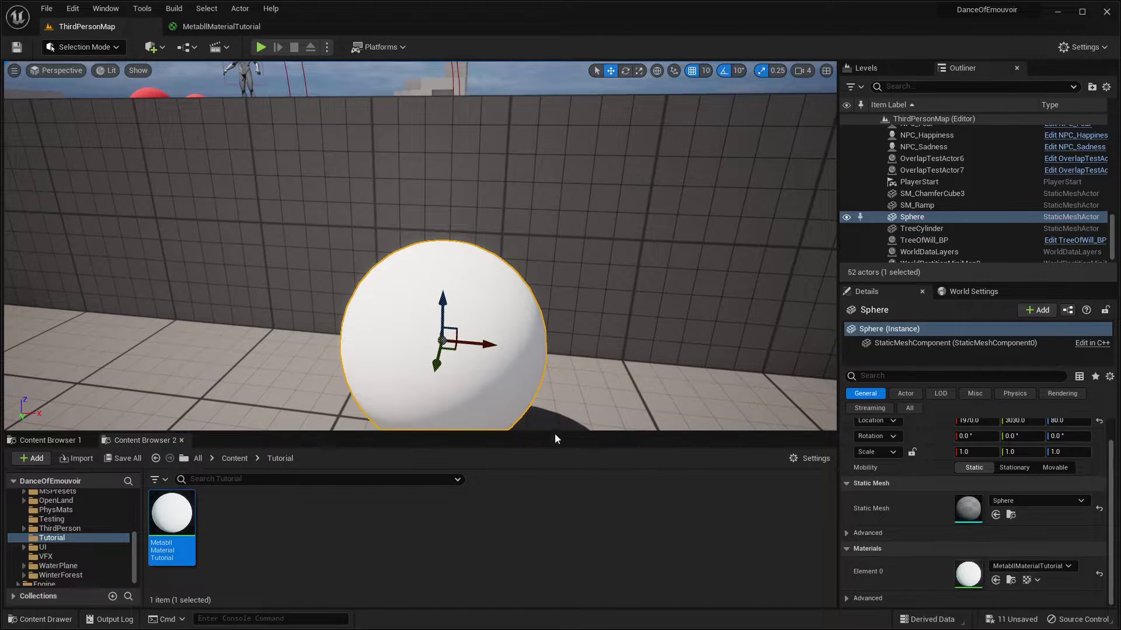
key("s")
right_click_drag(498, 334, 480, 379)
key("w")
key("s")
key("w")
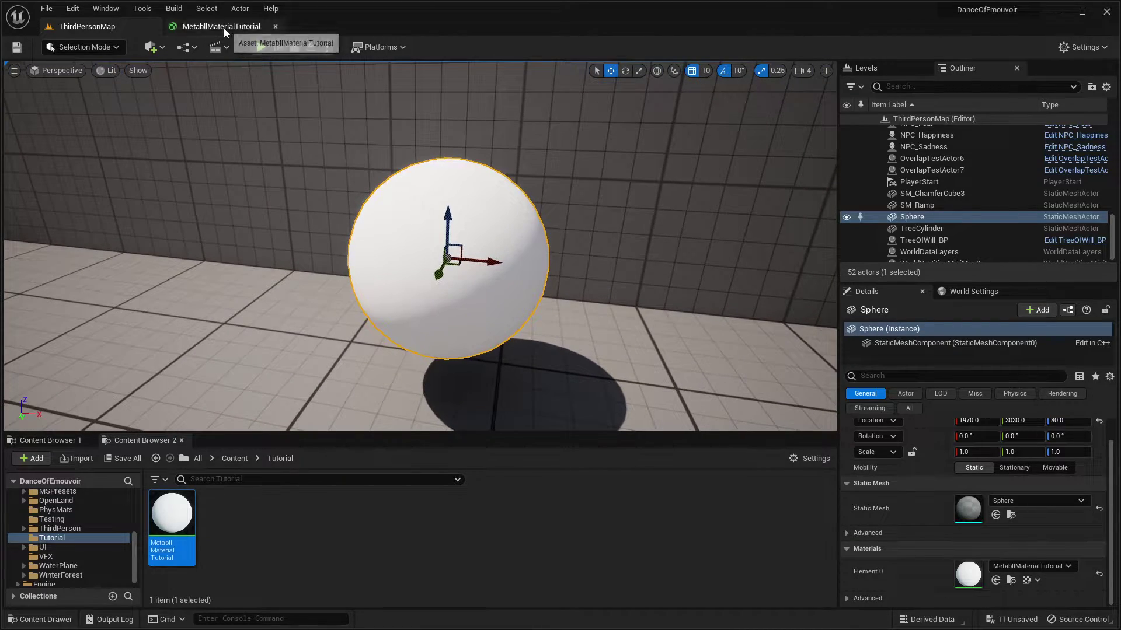
Step: Add a DistanceToNearestSurface node below the Constant nodes in the MetabllMaterialTutorial graph
left_click(223, 27)
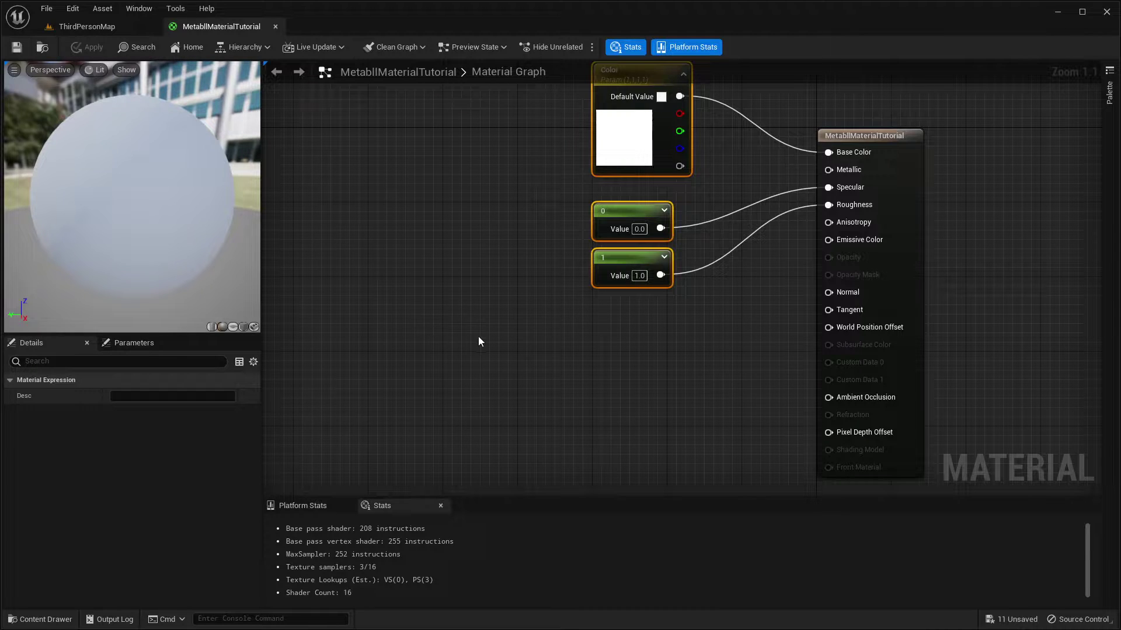
right_click(459, 347)
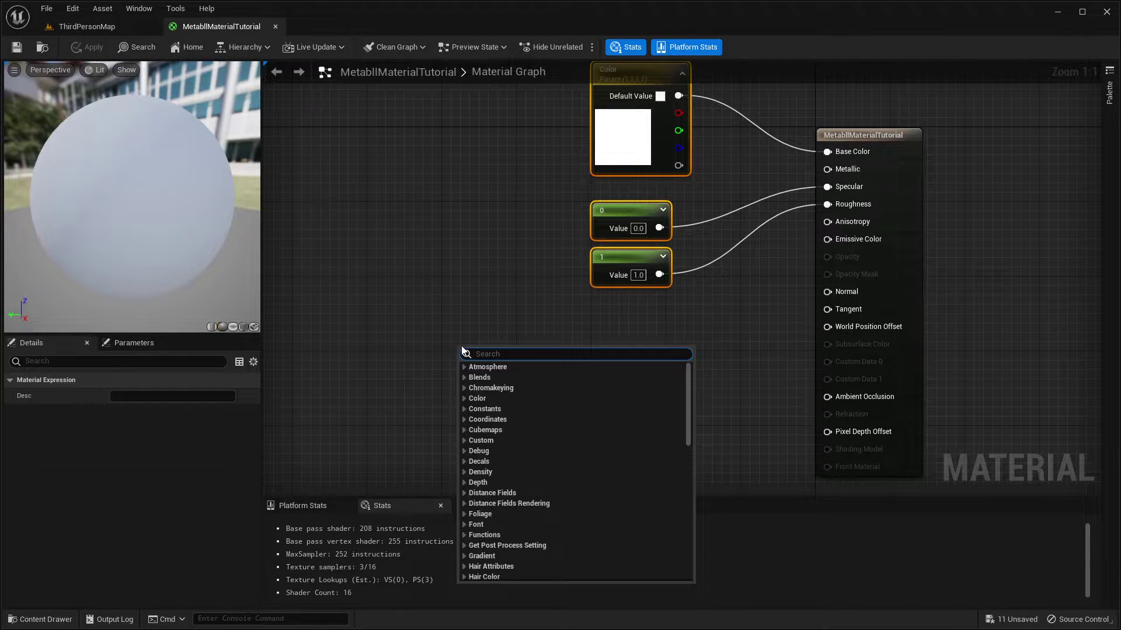
type("distancefo")
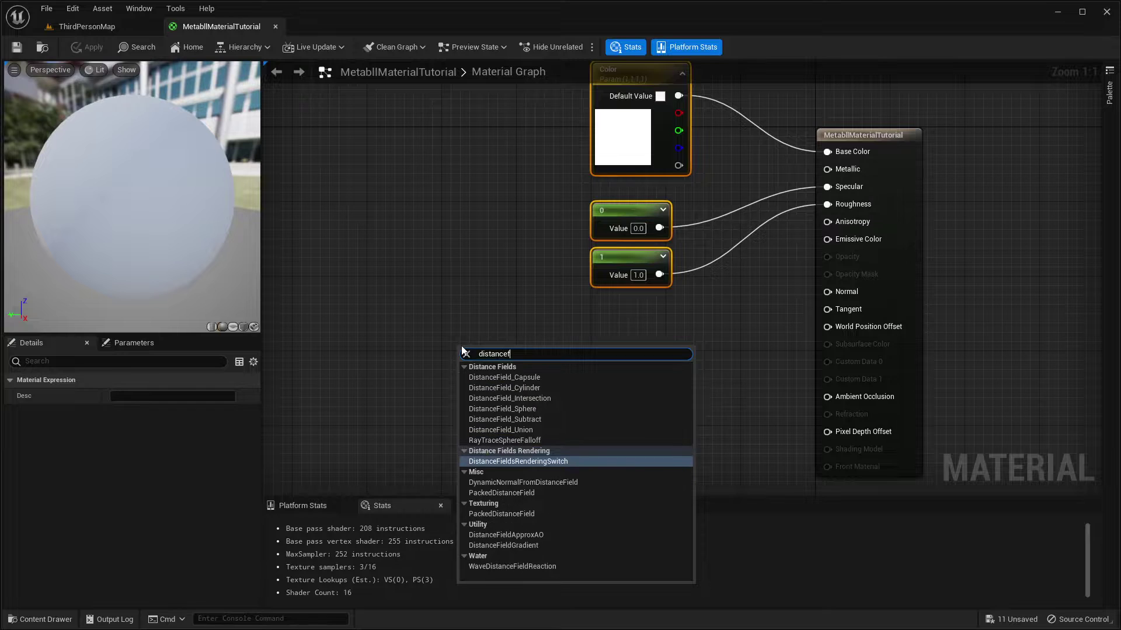
key("BackSpace")
key("BackSpace")
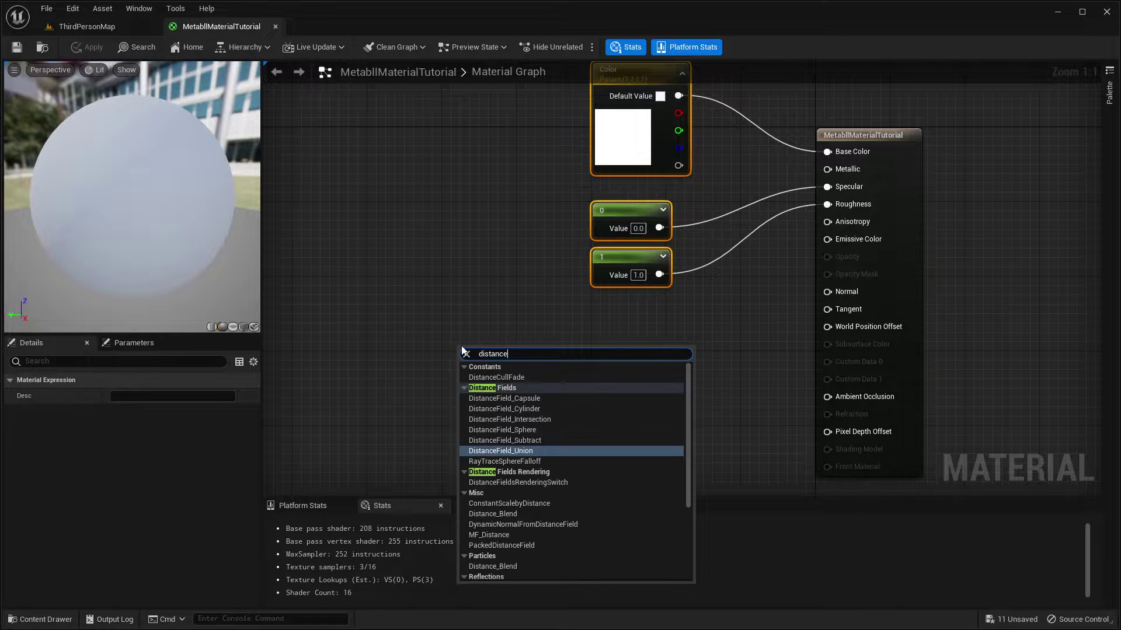
type("to")
key("Return")
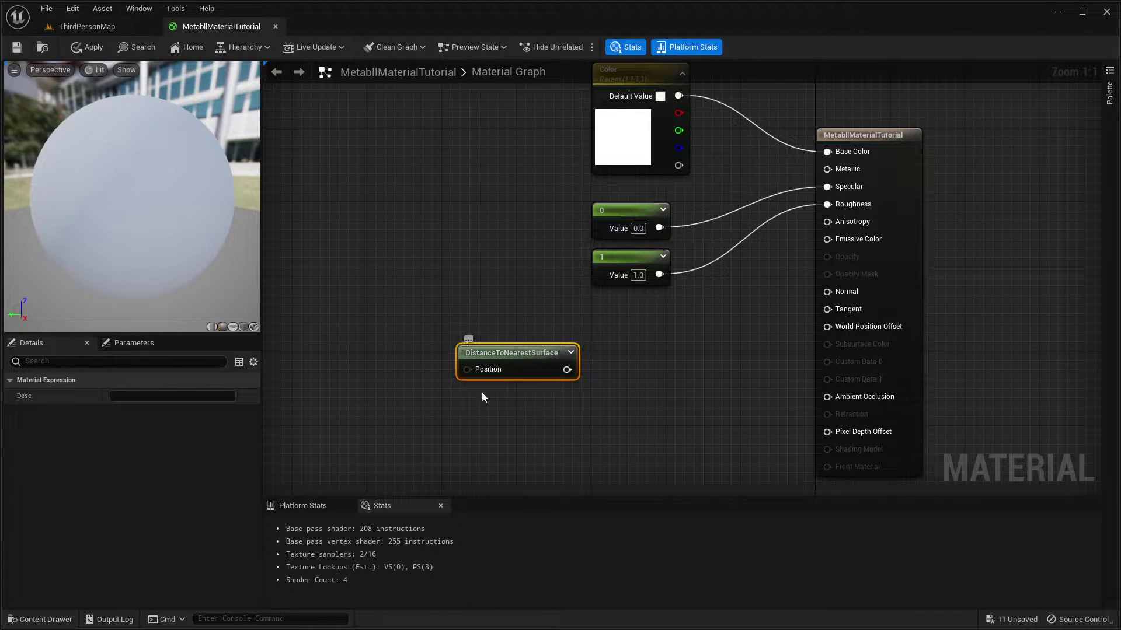
right_click_drag(482, 392, 580, 320)
left_click_drag(580, 320, 564, 327)
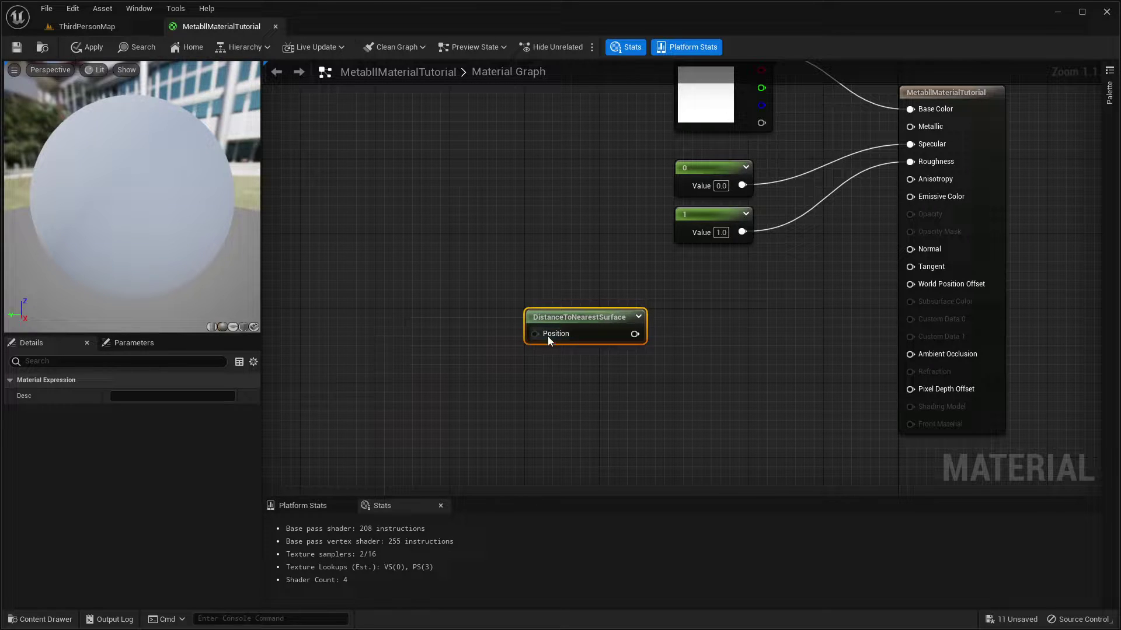
right_click_drag(491, 329, 532, 328)
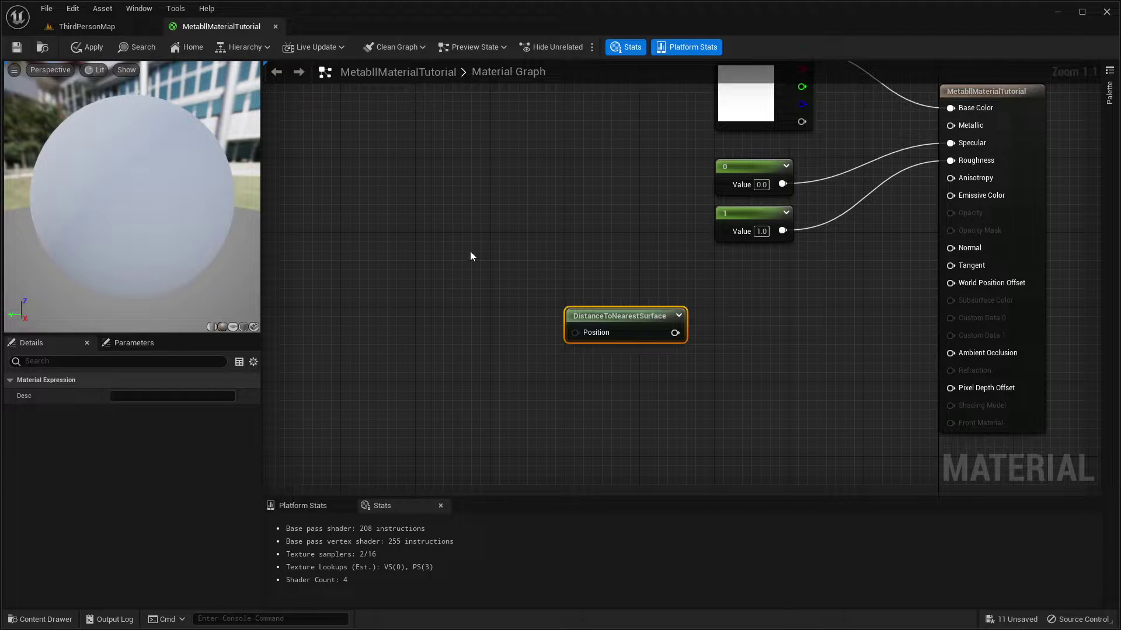
left_click(88, 27)
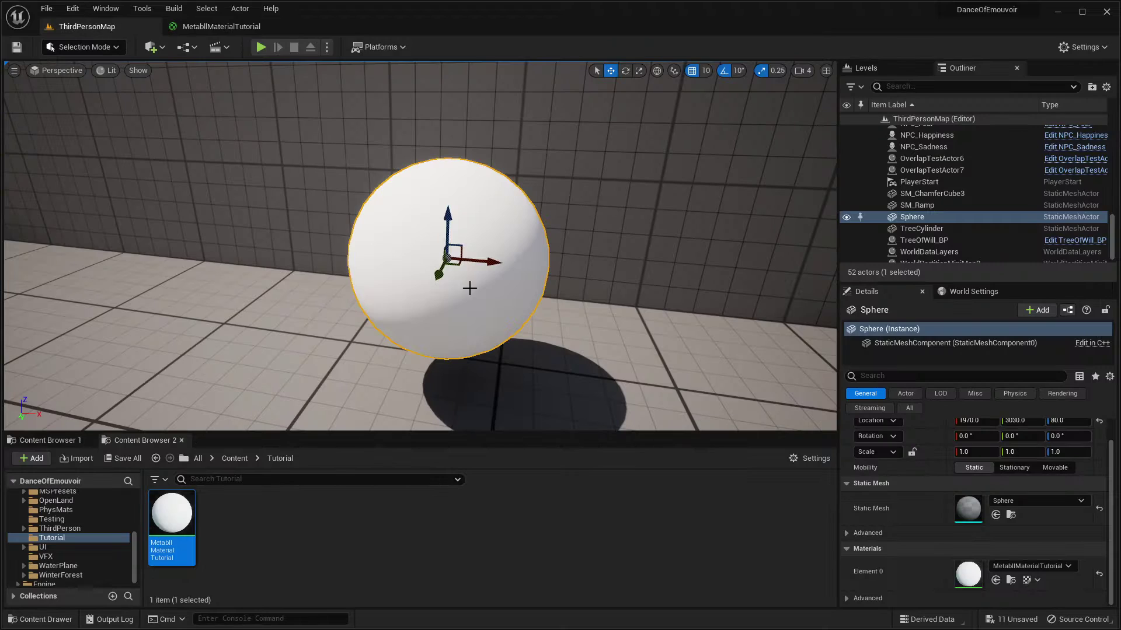
left_click(246, 27)
right_click_drag(722, 333, 521, 346)
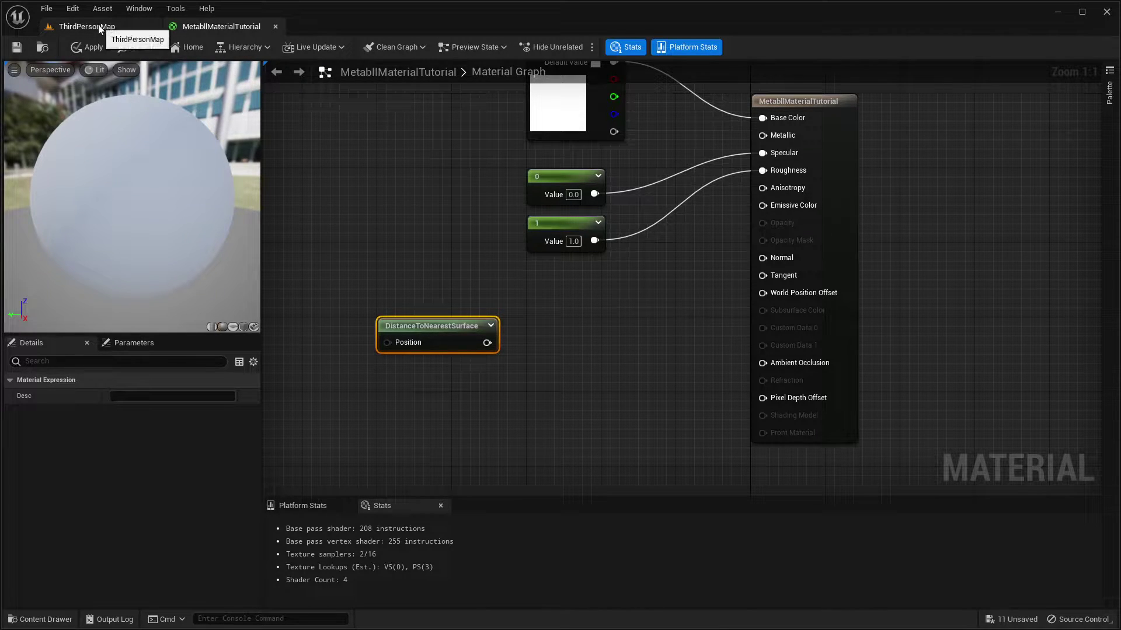
left_click_drag(487, 342, 518, 378)
left_click(440, 416)
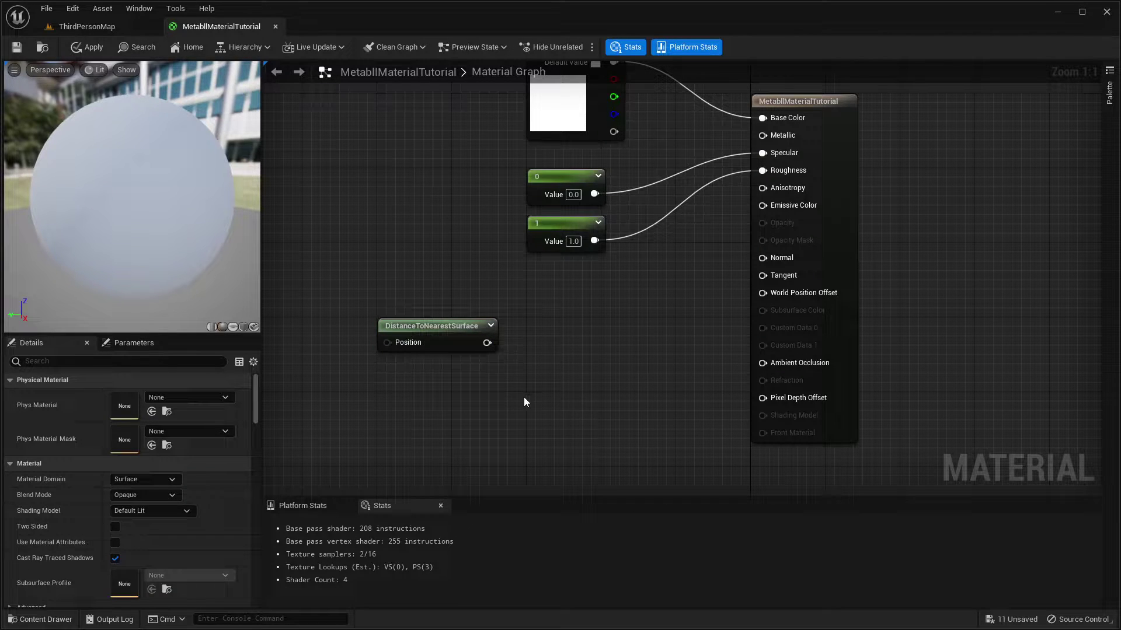
Step: Connect the DistanceToNearestSurface output to Base Color in place of the Color parameter and save the material
right_click_drag(496, 263, 449, 333)
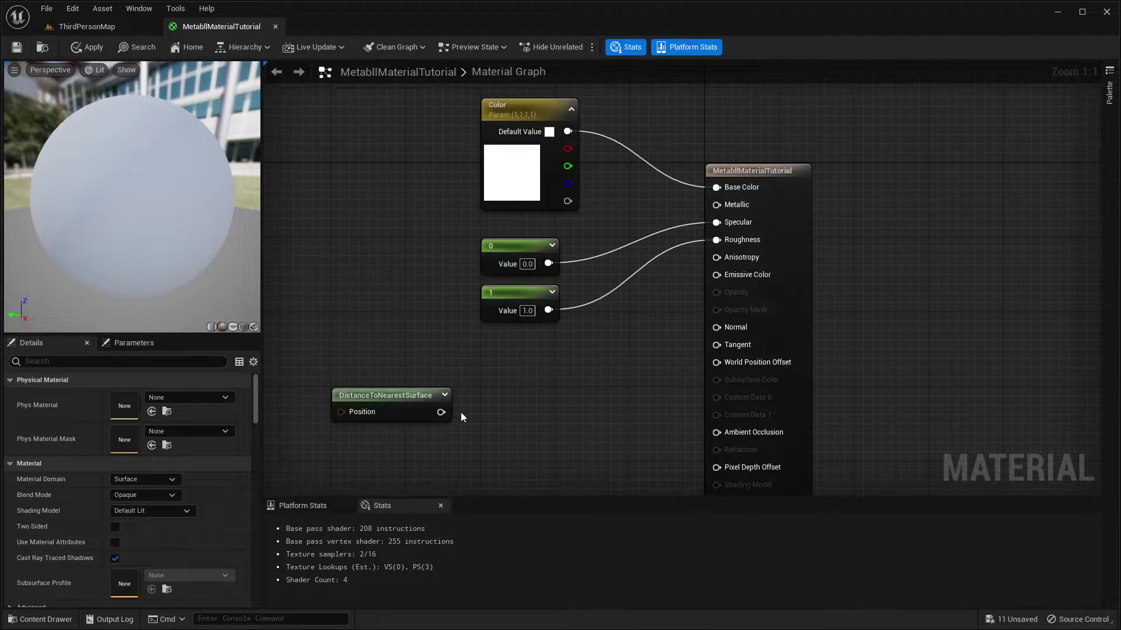
left_click_drag(442, 412, 716, 187)
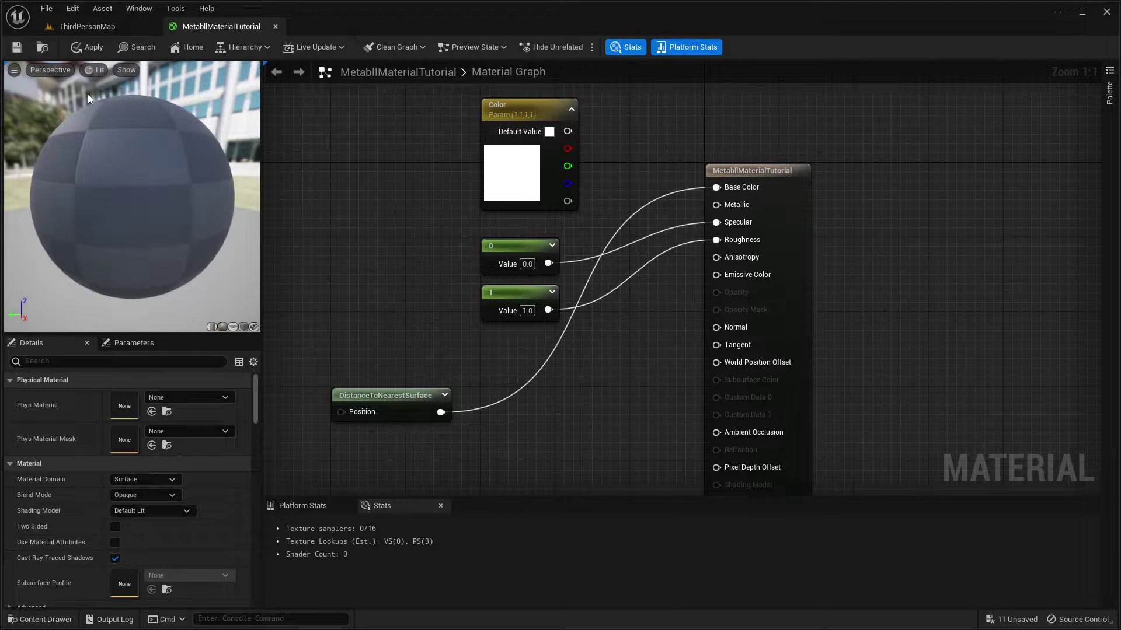
left_click(16, 48)
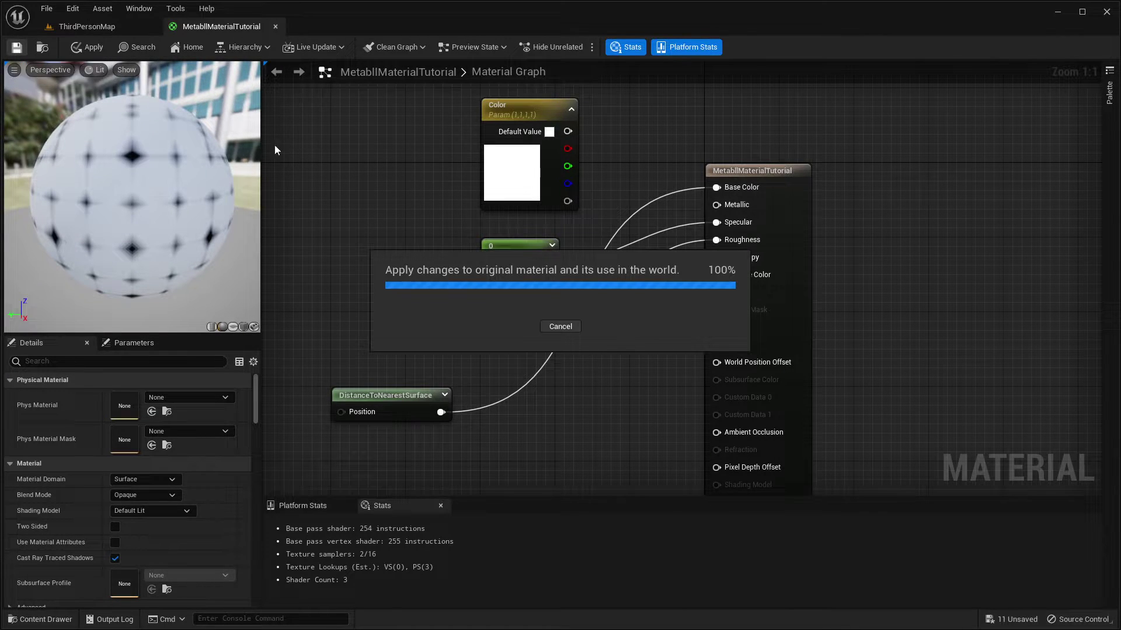
Step: Move the sphere toward and away from the wall and floor in ThirdPersonMap to examine its distance-based shading
left_click(110, 27)
right_click_drag(457, 192, 453, 185)
left_click_drag(454, 184, 493, 191)
right_click_drag(493, 192, 327, 199)
left_click_drag(308, 216, 377, 220)
left_click_drag(437, 186, 438, 231)
right_click_drag(438, 232, 461, 249)
left_click_drag(409, 255, 470, 255)
right_click_drag(461, 248, 467, 251)
left_click_drag(500, 210, 500, 169)
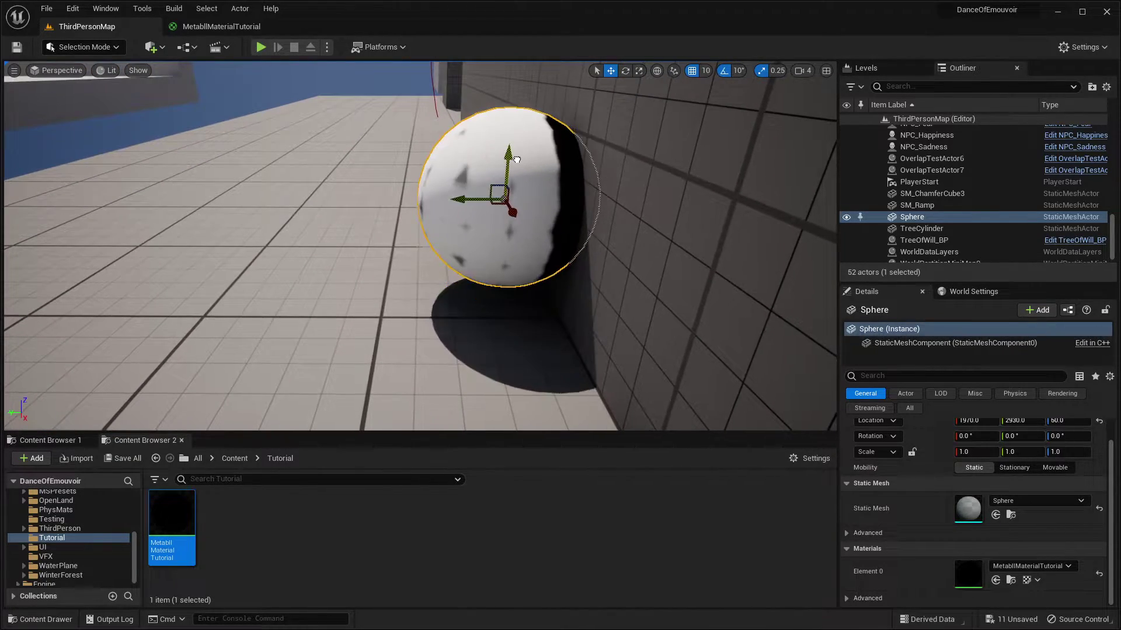
left_click_drag(460, 215, 304, 211)
right_click_drag(304, 212, 336, 222)
Step: Add a Divide node fed by DistanceToNearestSurface in the material graph and set its B value to 50
left_click(243, 26)
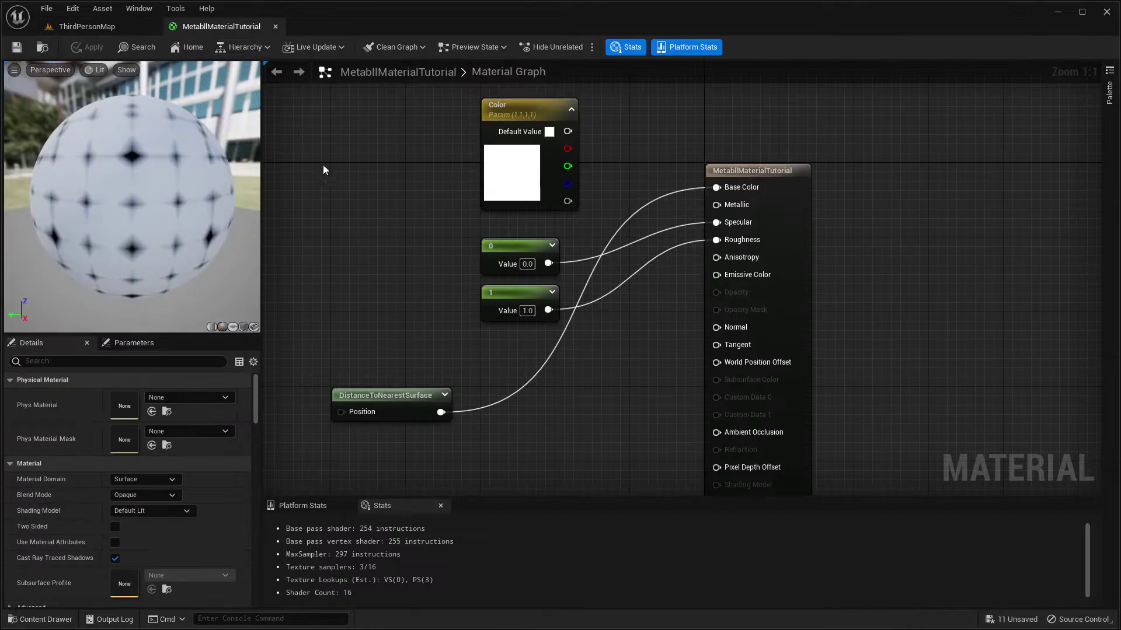
right_click_drag(532, 280, 655, 215)
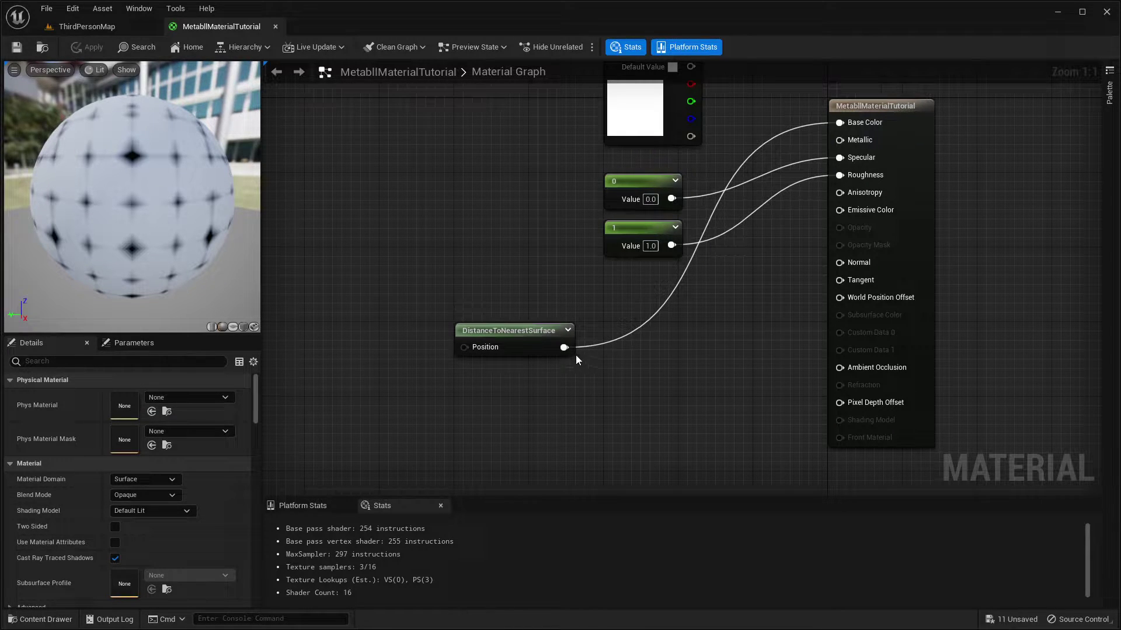
left_click_drag(564, 347, 627, 381)
type("divi")
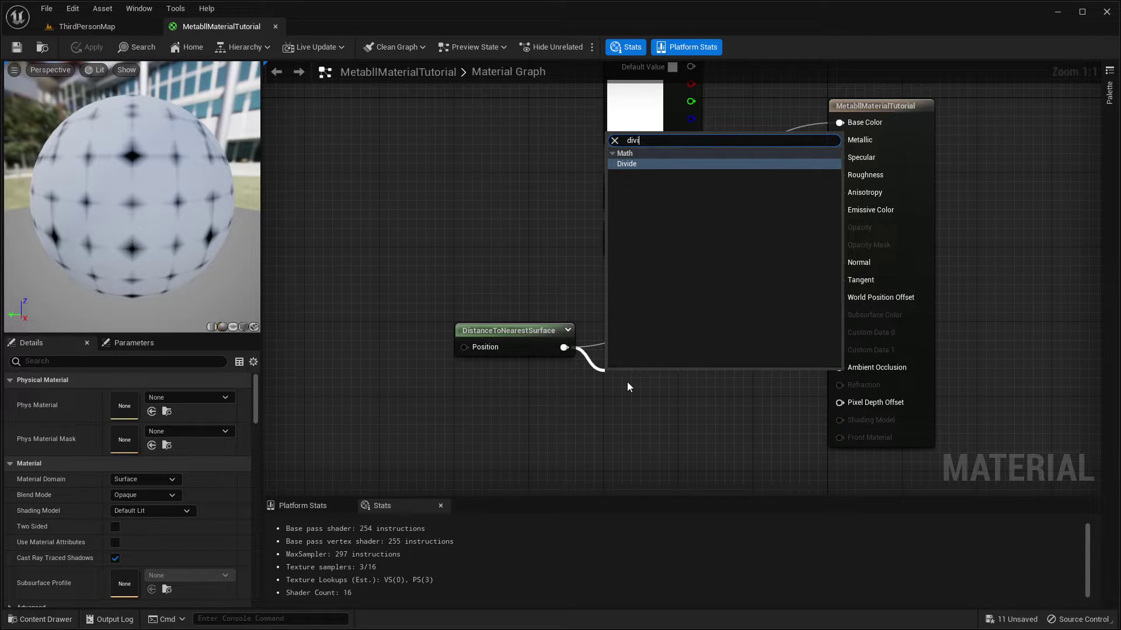
key("Return")
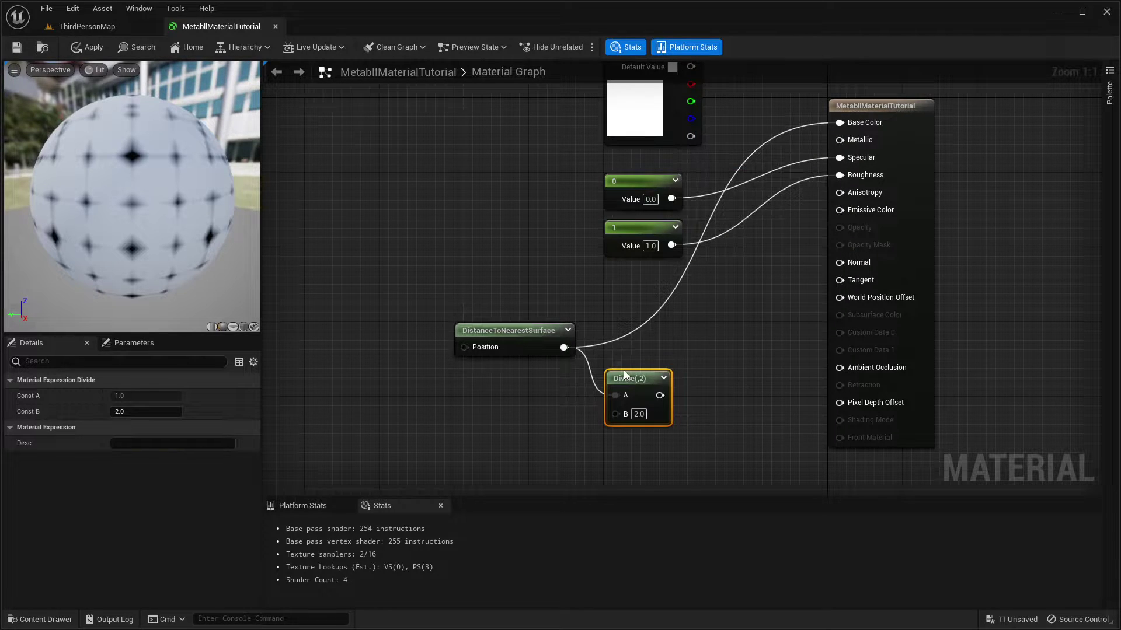
left_click_drag(628, 381, 636, 362)
left_click(646, 394)
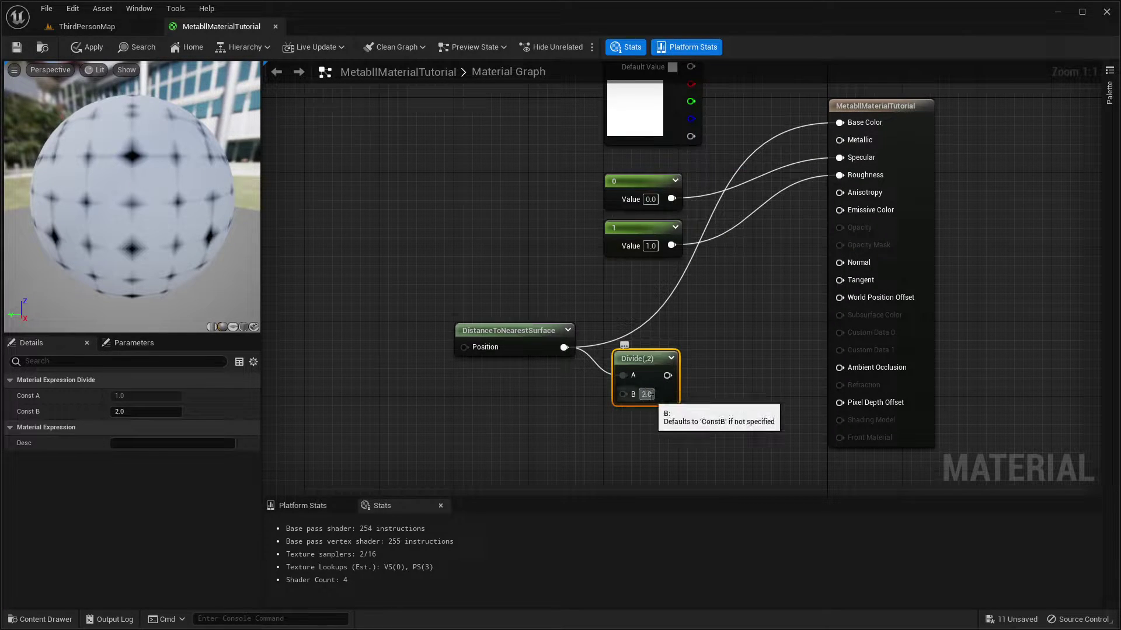
type("50")
key("Return")
Step: Connect the Divide output to Base Color and align the DistanceToNearestSurface node level with the Divide node
right_click_drag(557, 408, 499, 482)
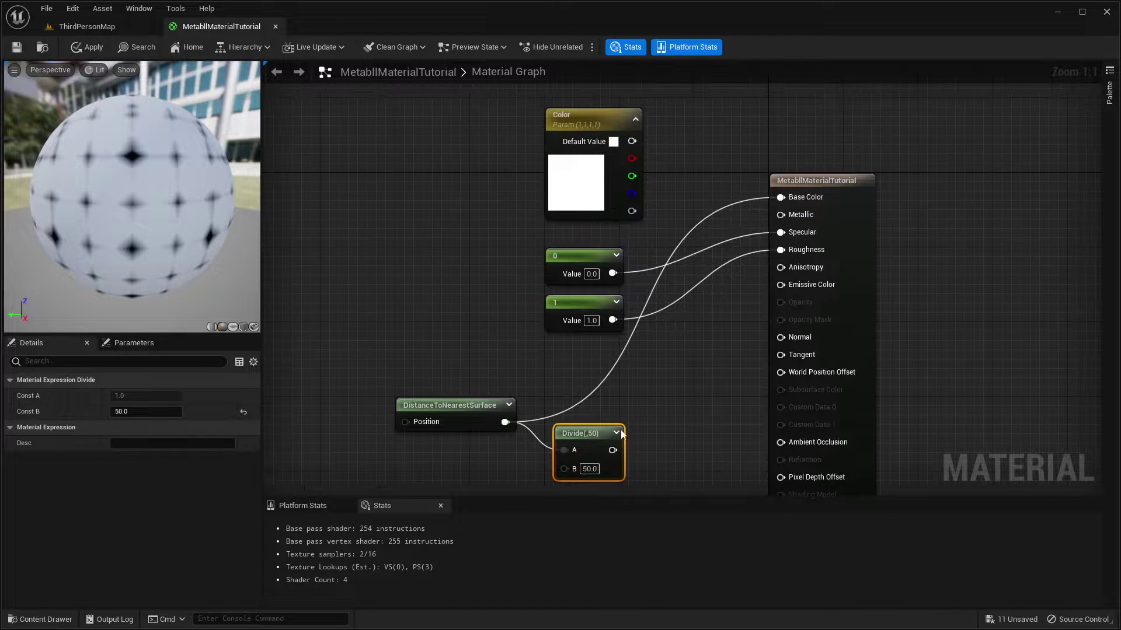
left_click_drag(614, 450, 782, 196)
right_click_drag(587, 353, 689, 289)
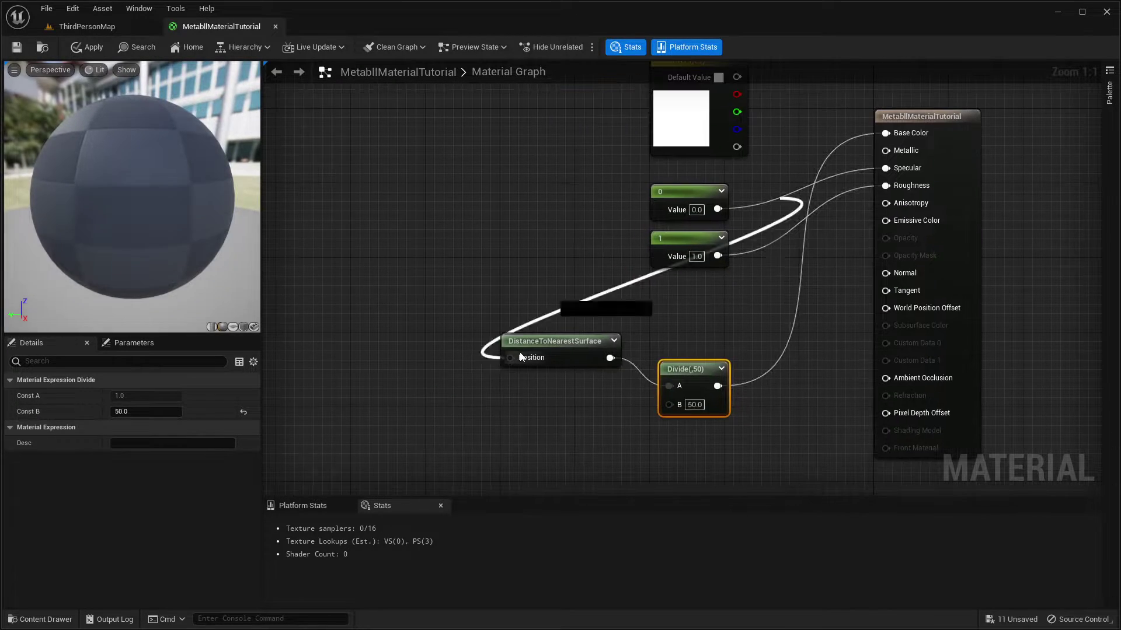
left_click_drag(580, 349, 576, 387)
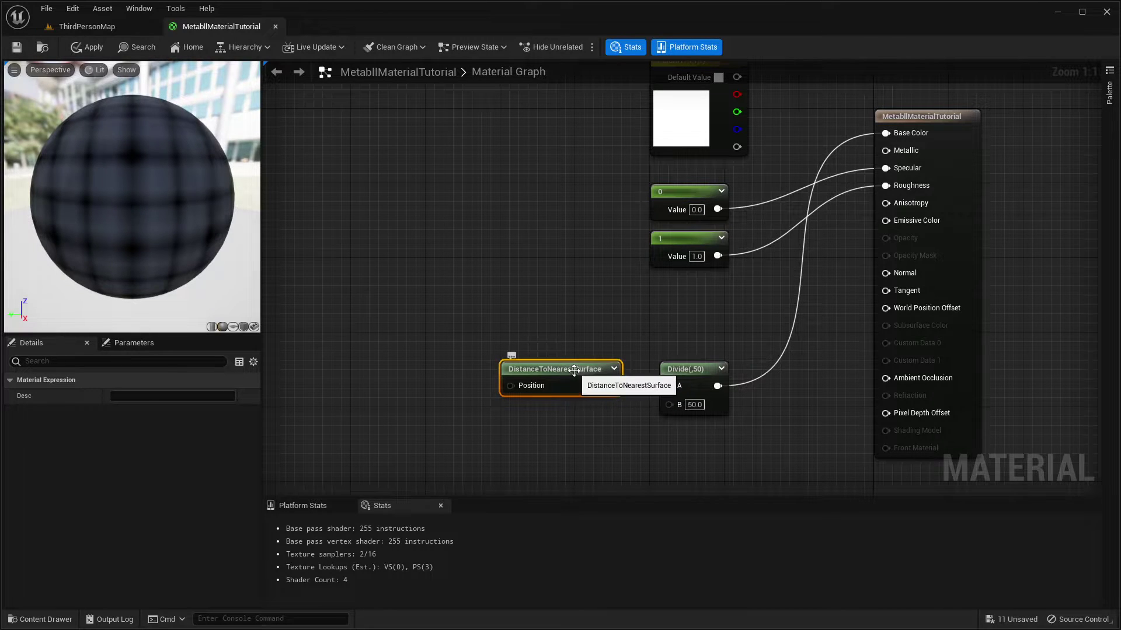
right_click_drag(625, 367, 557, 323)
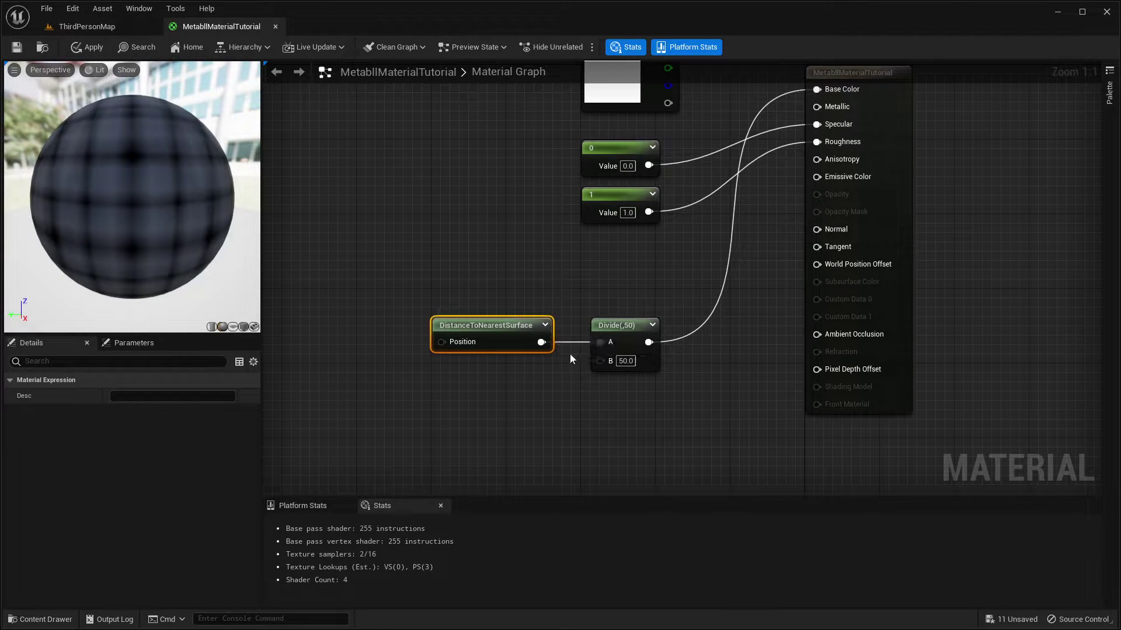
Step: Reposition the DistanceToNearestSurface and Divide nodes together in the material graph and save the material
left_click_drag(479, 289, 660, 406)
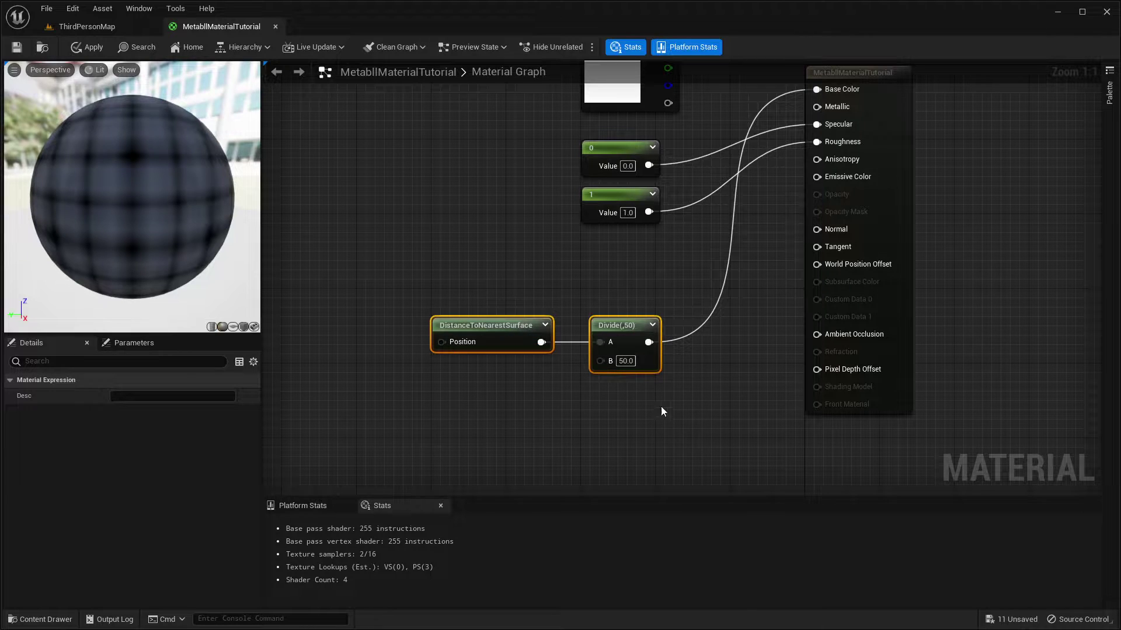
left_click_drag(614, 328, 537, 306)
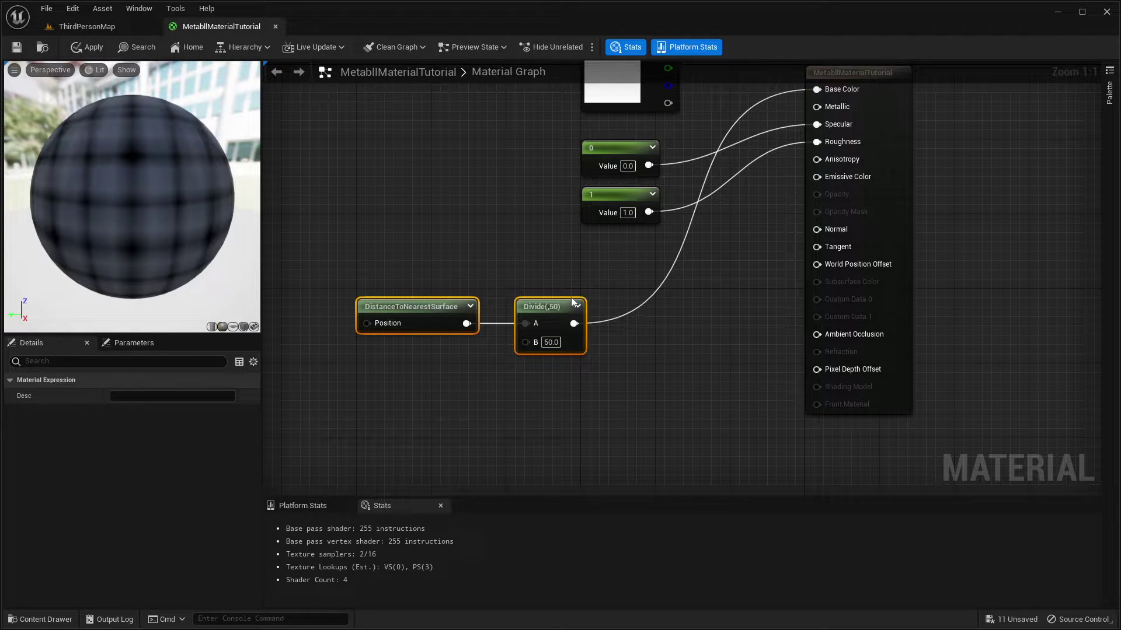
mouse_move(546, 285)
right_mouse_down()
mouse_move(582, 275)
mouse_move(542, 275)
right_mouse_up()
left_click(553, 298)
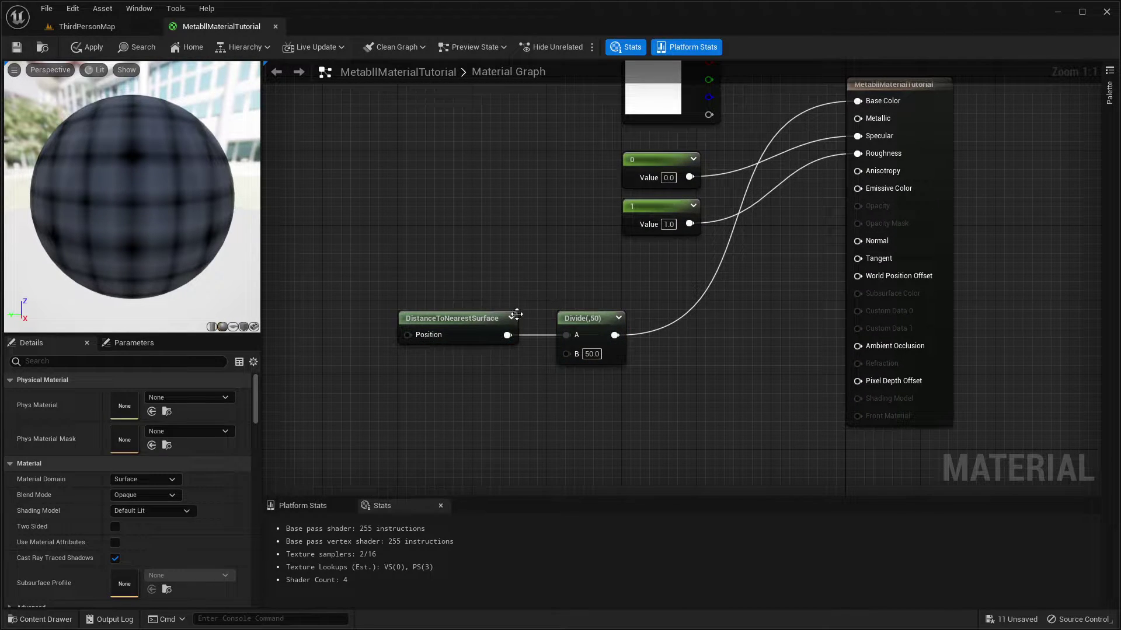
left_click(97, 29)
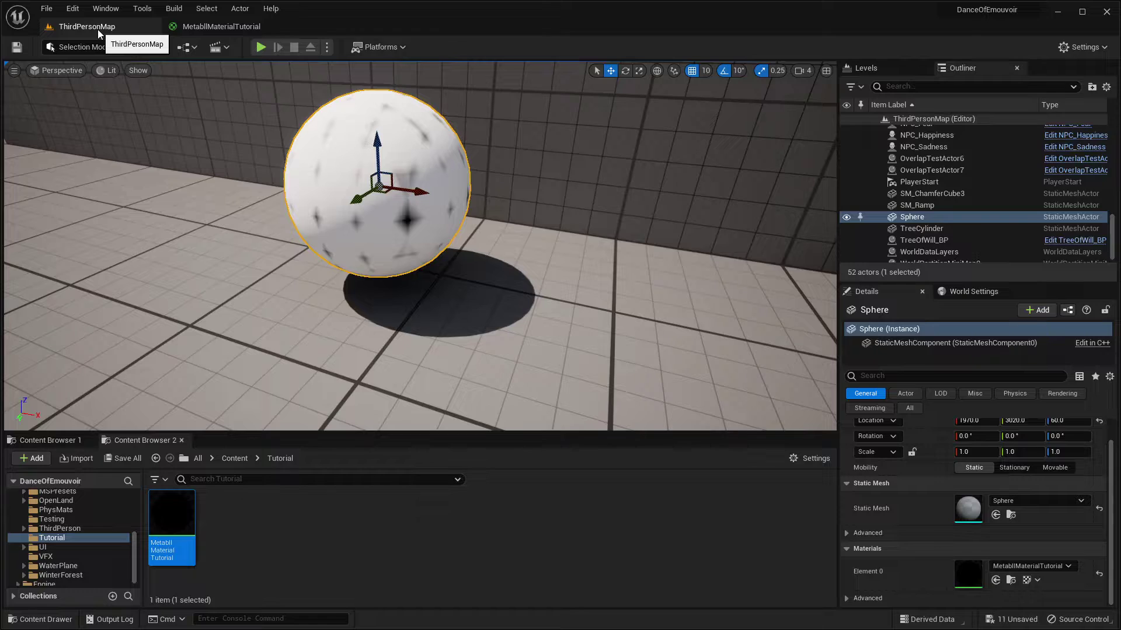
right_click_drag(483, 228, 451, 245)
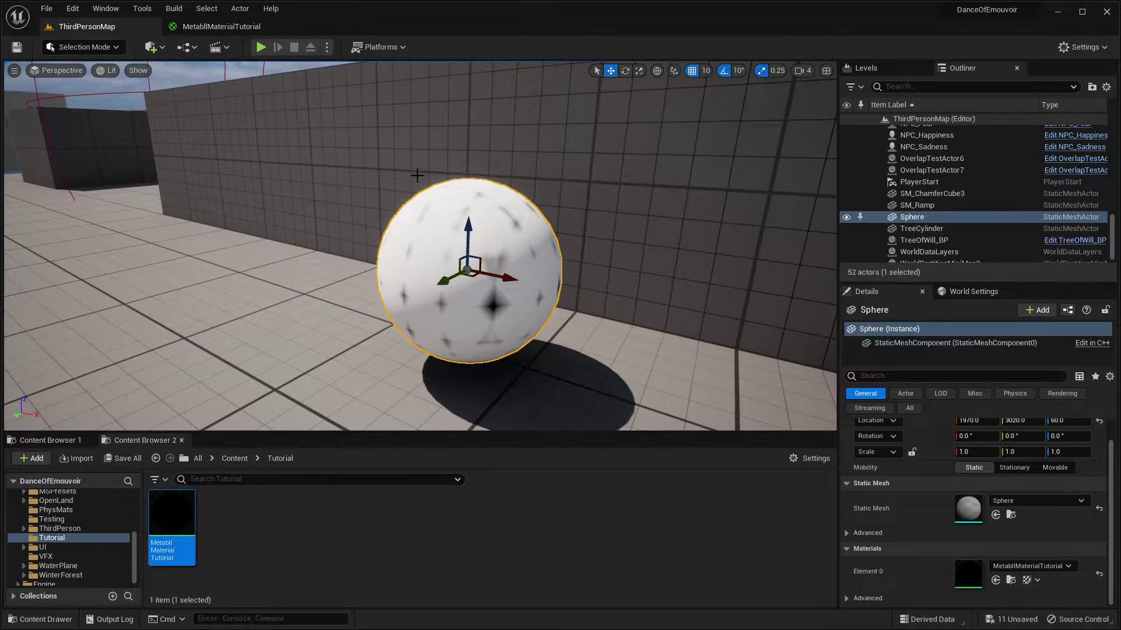
left_click(213, 29)
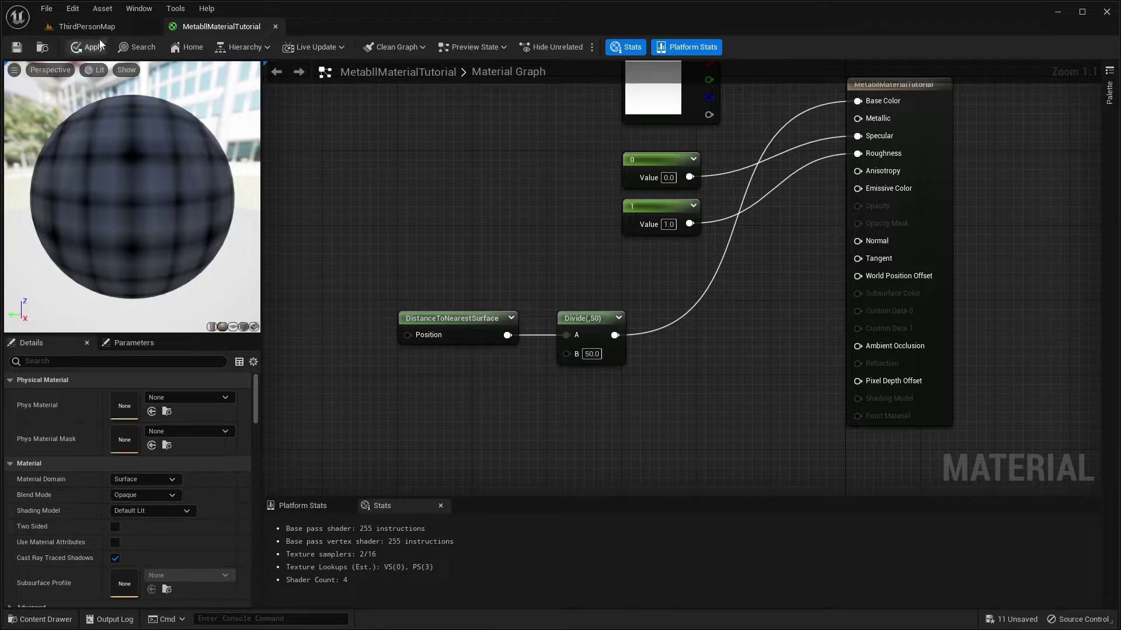
left_click(10, 48)
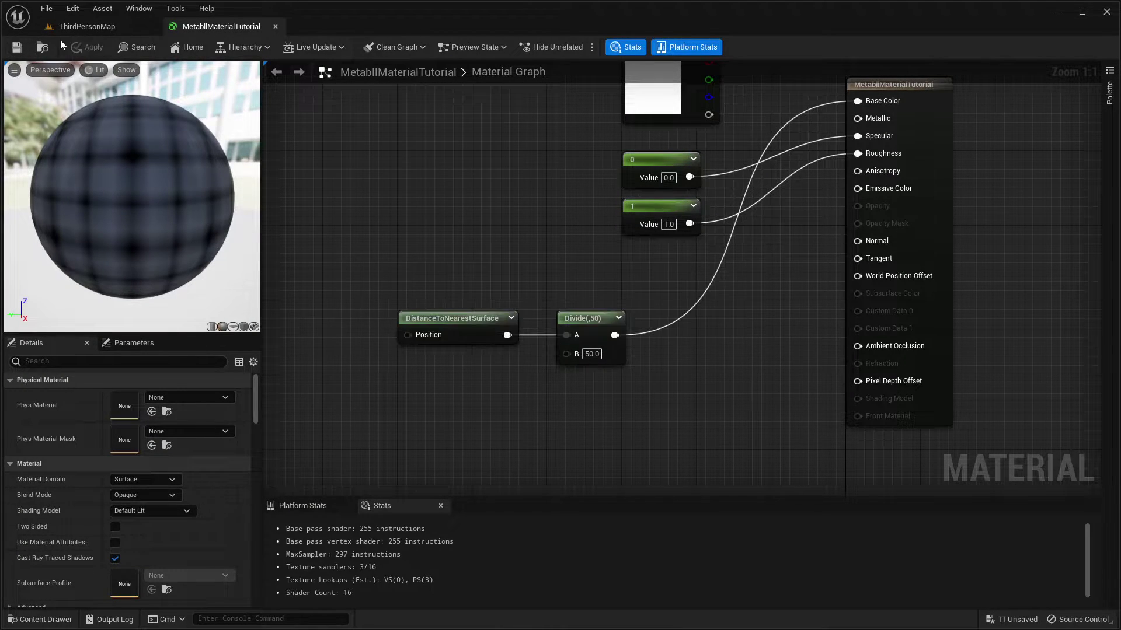
Step: Lower the sphere into the floor in ThirdPersonMap and raise it again to examine its divided distance shading
left_click(95, 26)
key("w")
right_click_drag(467, 277, 443, 274)
key("s")
left_click_drag(442, 271, 444, 300)
mouse_move(456, 273)
right_mouse_down()
mouse_move(453, 315)
mouse_move(455, 273)
right_mouse_up()
key("w")
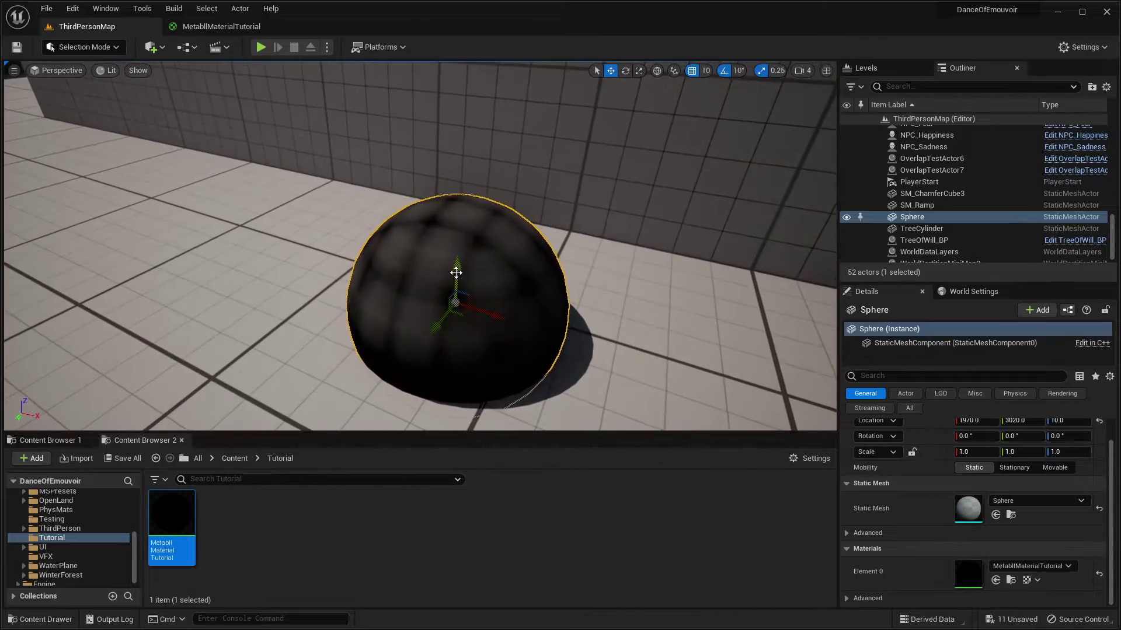
left_click_drag(456, 273, 454, 195)
right_click_drag(454, 195, 406, 154)
key("s")
key("w")
key("d")
key("s")
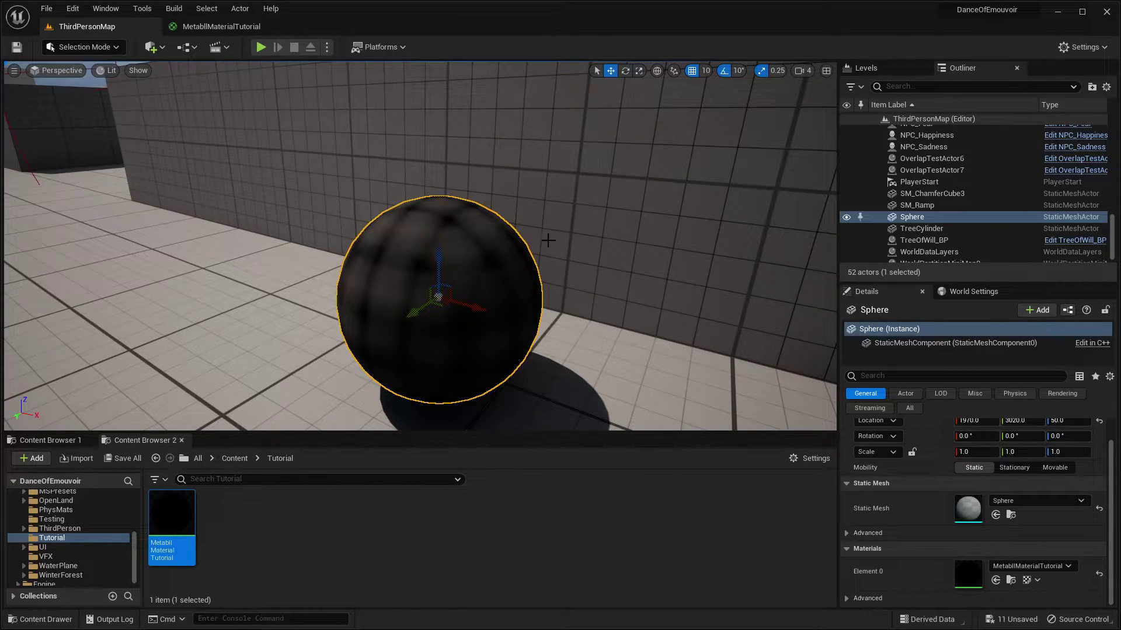
Step: Filter the sphere's details by "affect" and disable Affect Distance Field Lighting
scroll(420, 246, "down", 5)
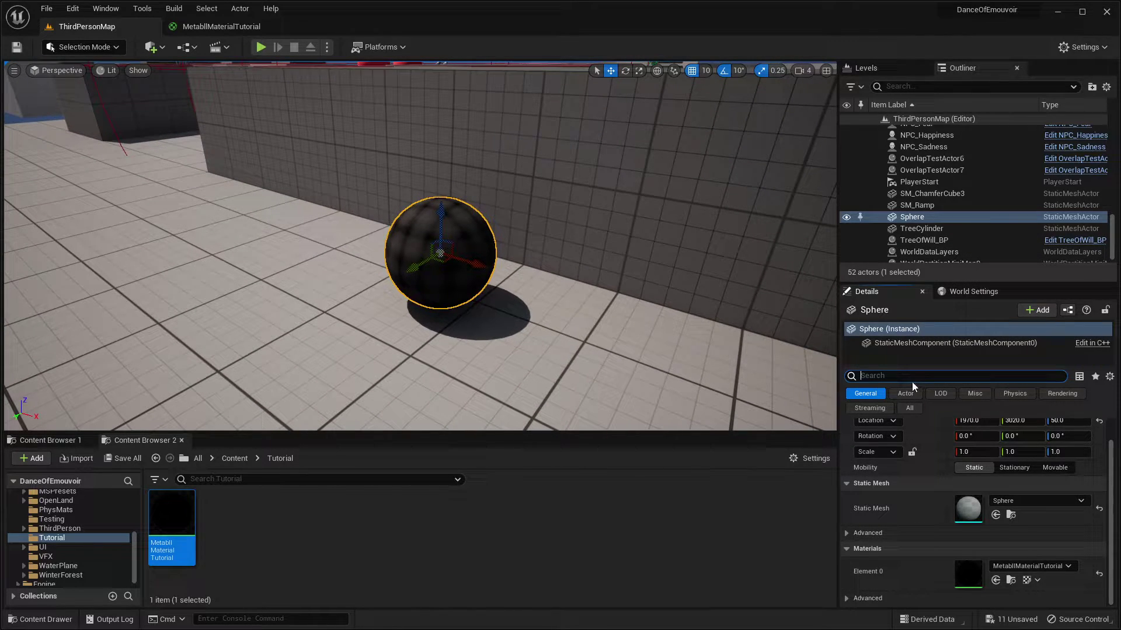
type("affect")
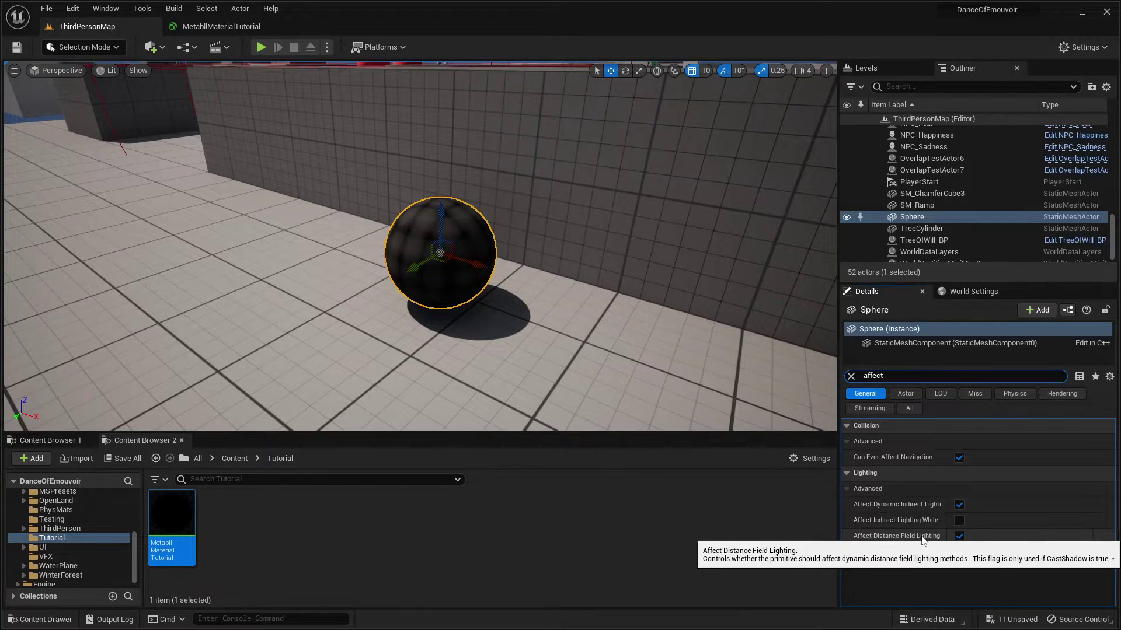
left_click(959, 536)
mouse_move(392, 205)
right_mouse_down()
mouse_move(379, 204)
mouse_move(393, 205)
right_mouse_up()
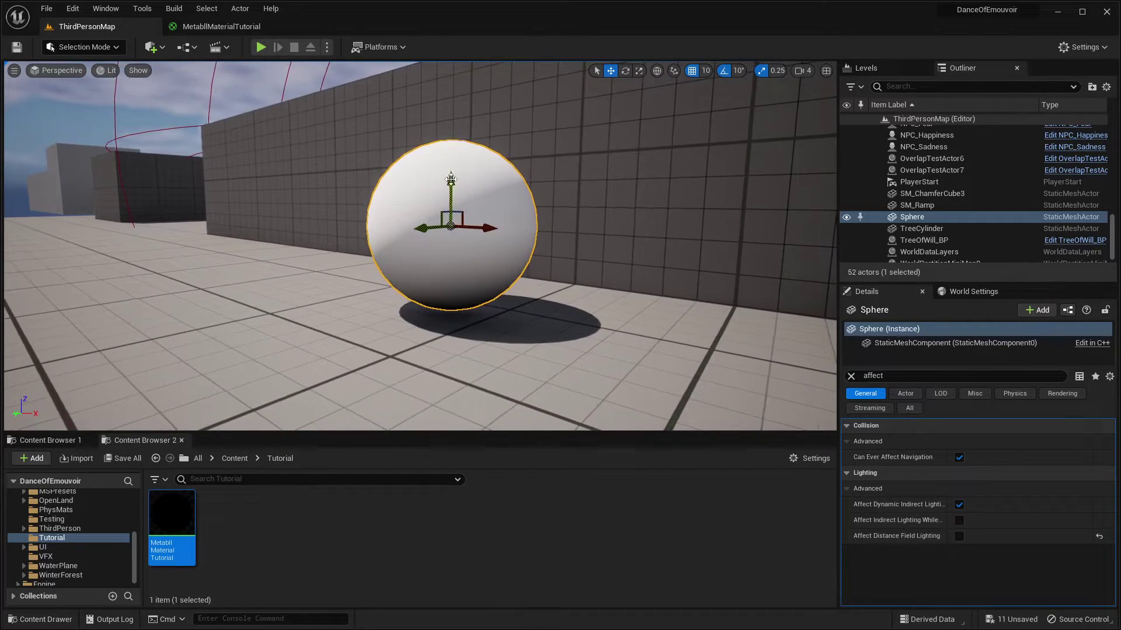
Step: Shift the sphere near the wall and floor and examine its shading without its own distance field
left_click_drag(451, 185, 489, 182)
right_click_drag(489, 182, 402, 207)
mouse_move(246, 253)
left_mouse_down()
mouse_move(373, 245)
mouse_move(269, 251)
mouse_move(317, 234)
mouse_move(276, 233)
mouse_move(375, 234)
mouse_move(237, 234)
left_mouse_up()
right_click_drag(237, 234, 396, 249)
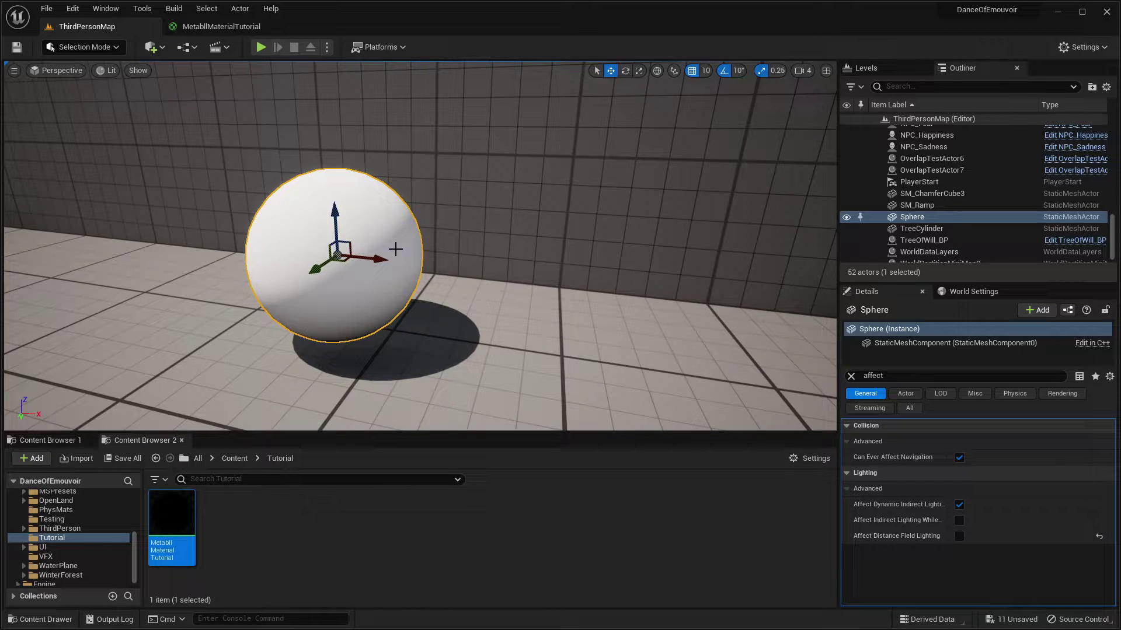
right_click_drag(472, 269, 472, 298)
key("s")
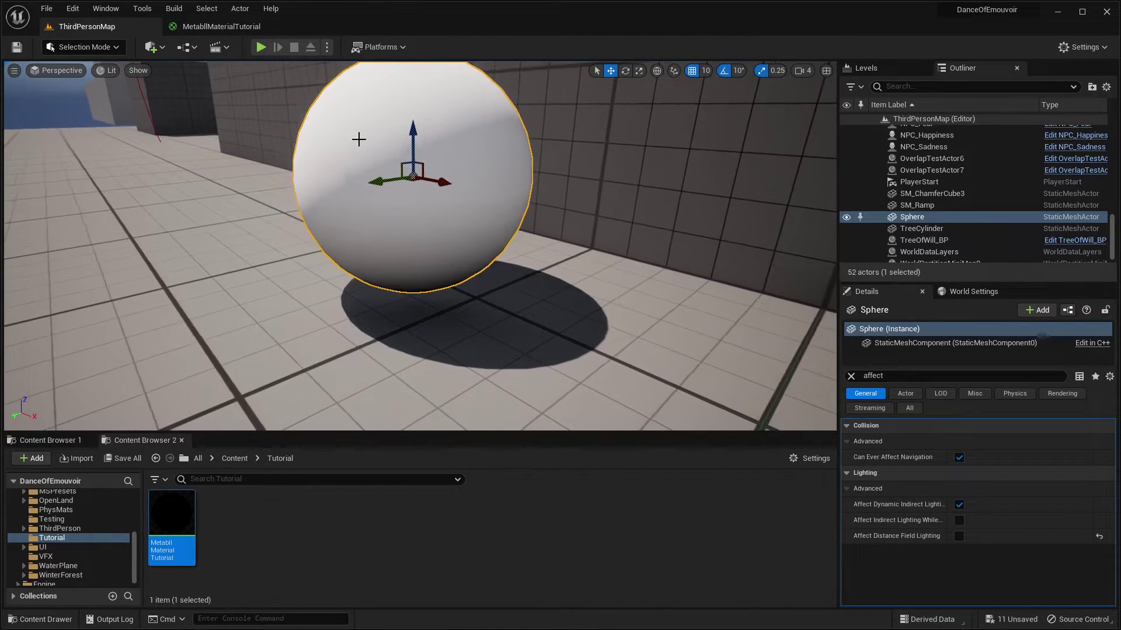
Step: Connect the DistanceToNearestSurface output directly to Base Color, bypassing the Divide node, and save the material
left_click(225, 29)
left_click_drag(536, 310, 534, 331)
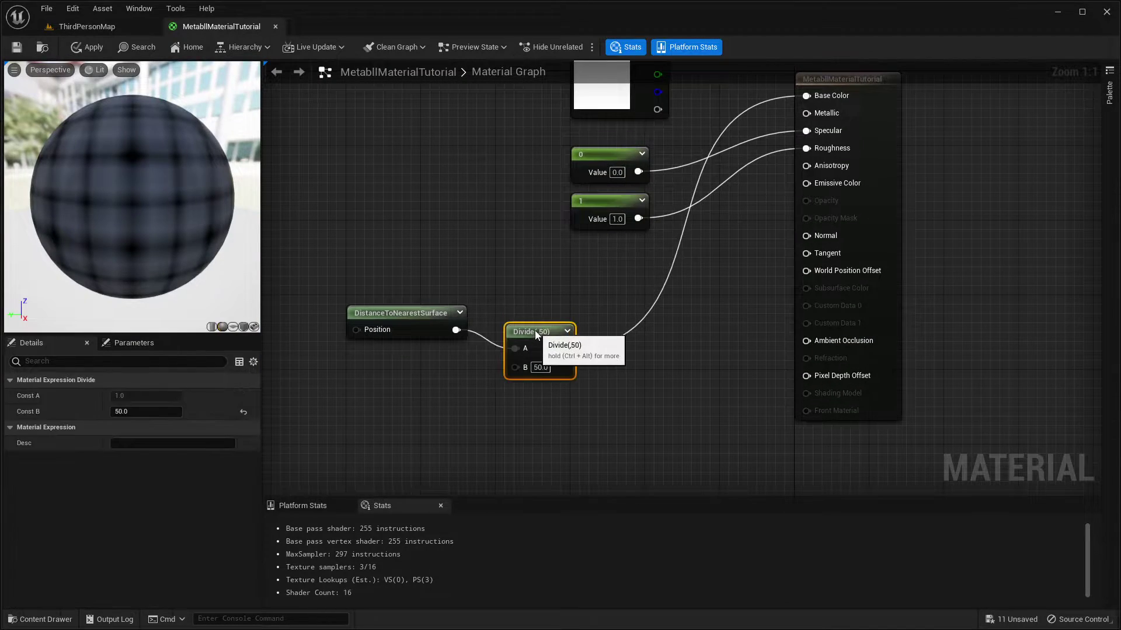
right_click_drag(535, 330, 494, 411)
left_click_drag(415, 410, 760, 170)
left_click(584, 362)
left_click_drag(415, 409, 765, 175)
left_click(8, 50)
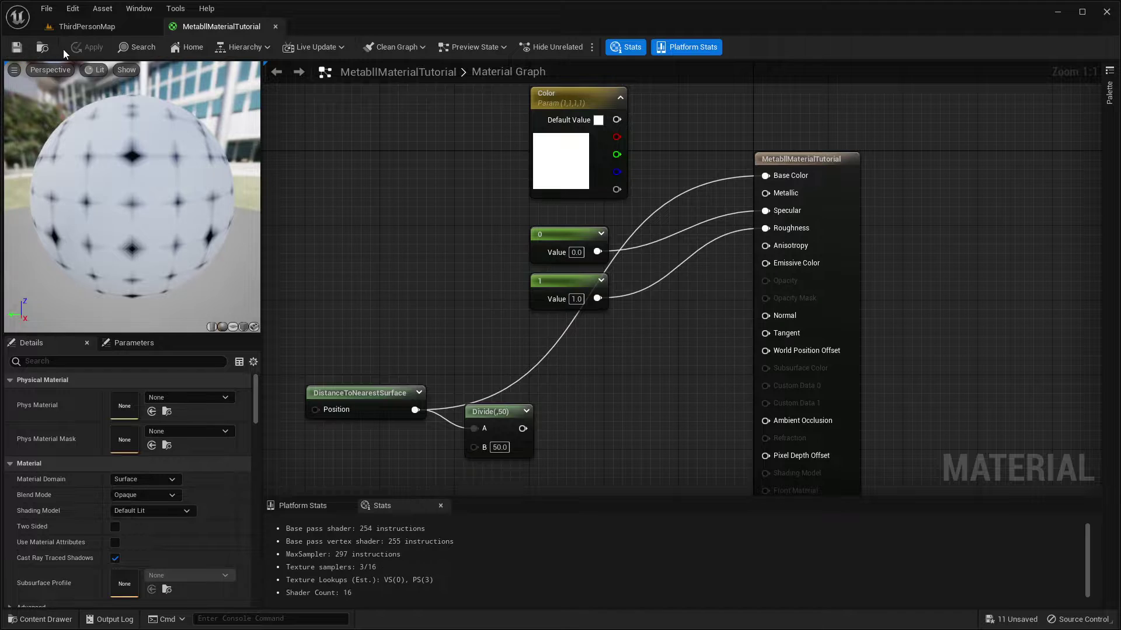
Step: Lower the sphere into the floor and lift it above the ground to examine the undivided distance shading
left_click(96, 27)
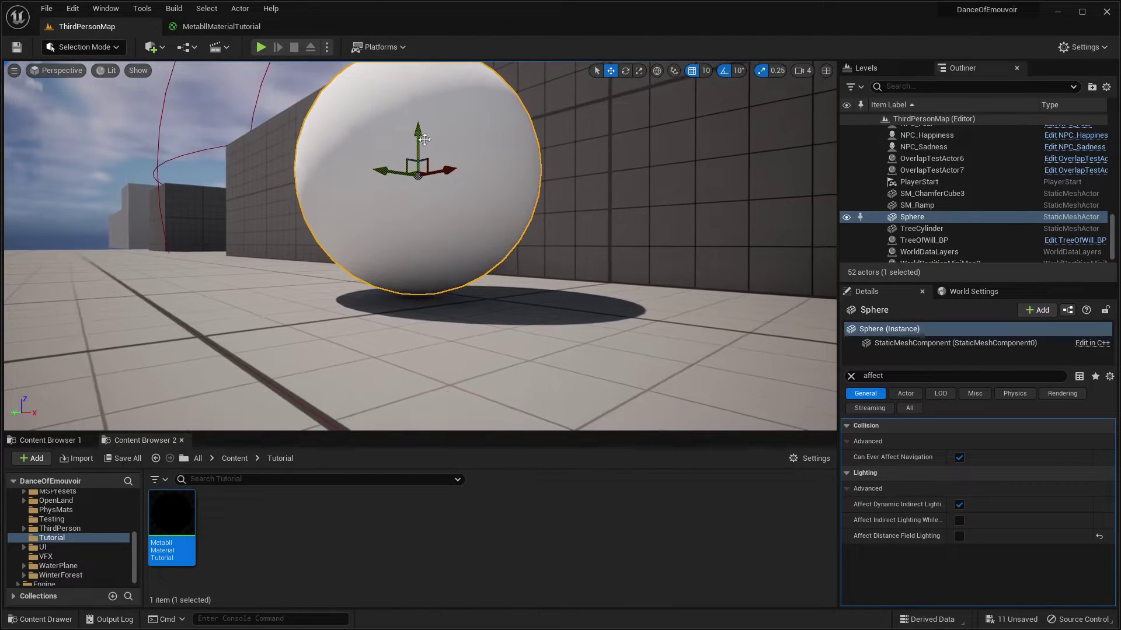
left_click_drag(429, 131, 424, 192)
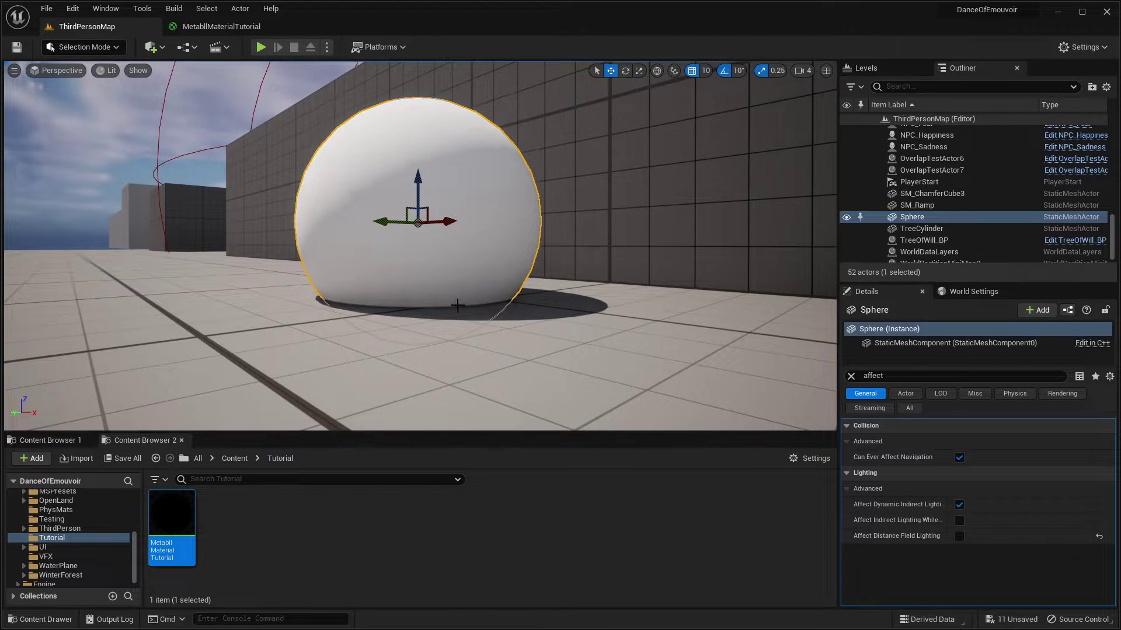
right_click_drag(457, 305, 432, 241)
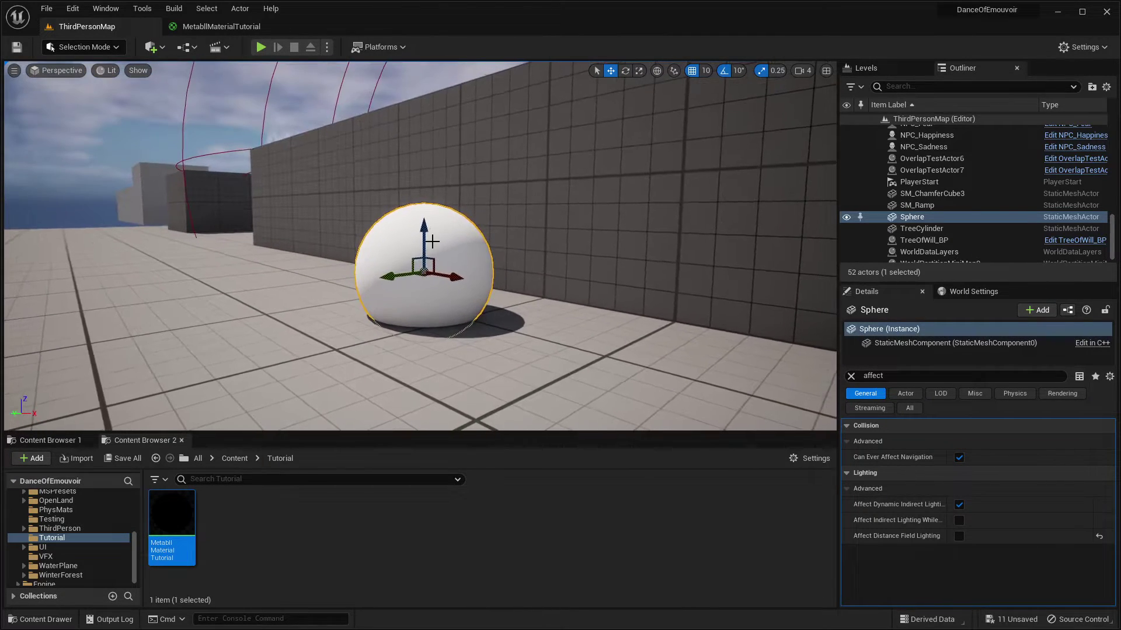
left_click_drag(432, 241, 428, 173)
right_click_drag(428, 173, 433, 225)
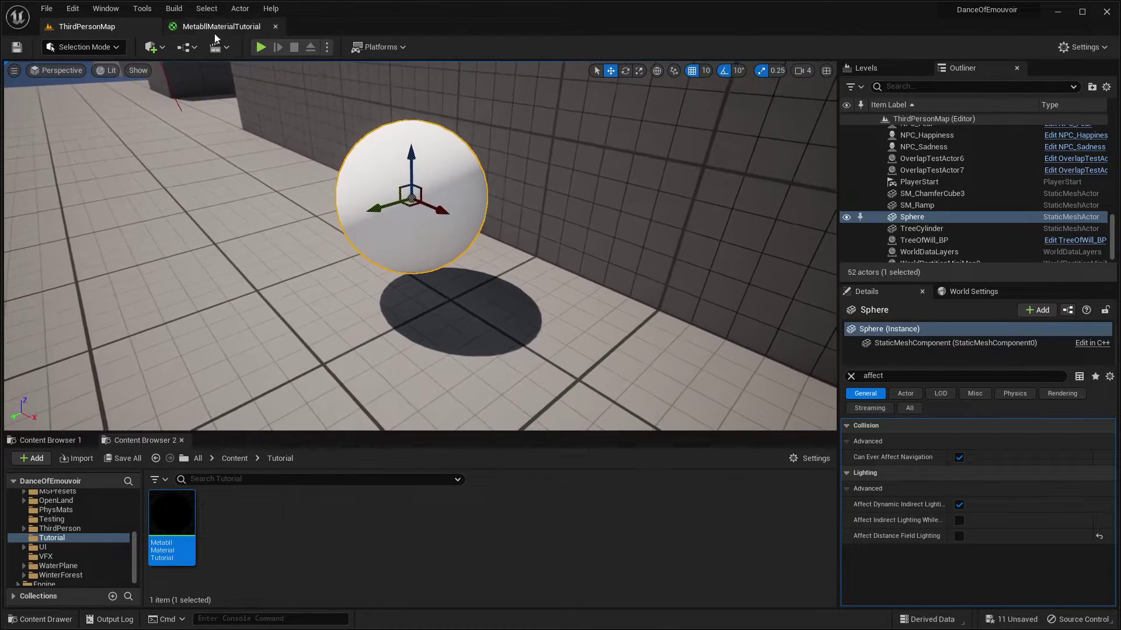
Step: Reconnect the Divide output to Base Color, set the Divide node's B value to 150, and save the material
left_click(218, 27)
left_click_drag(413, 410, 765, 175)
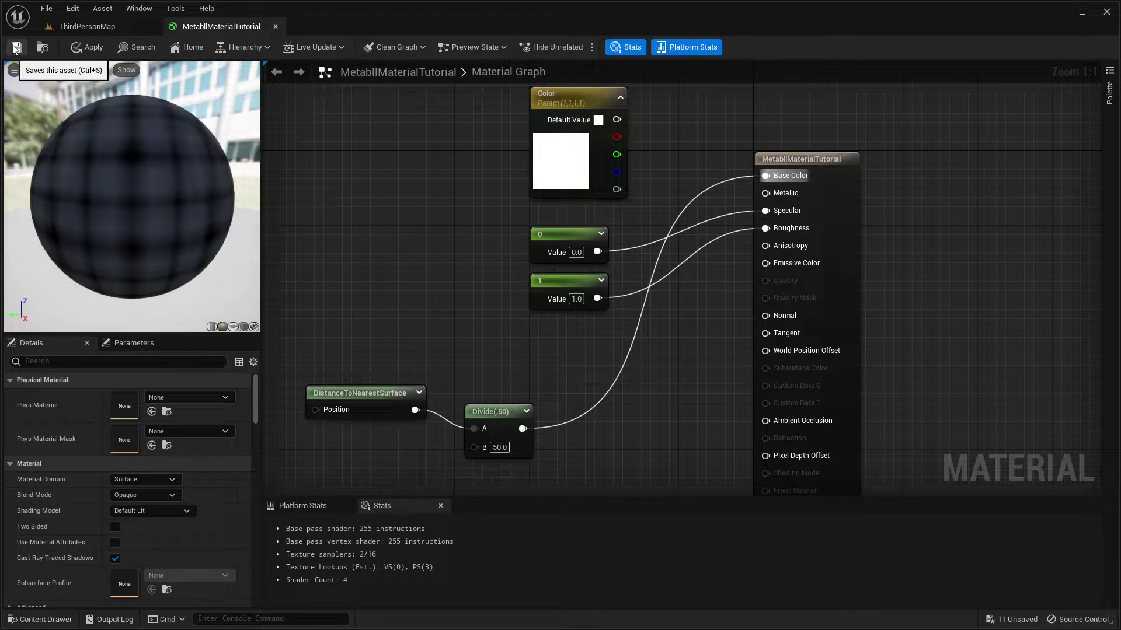
left_click(500, 448)
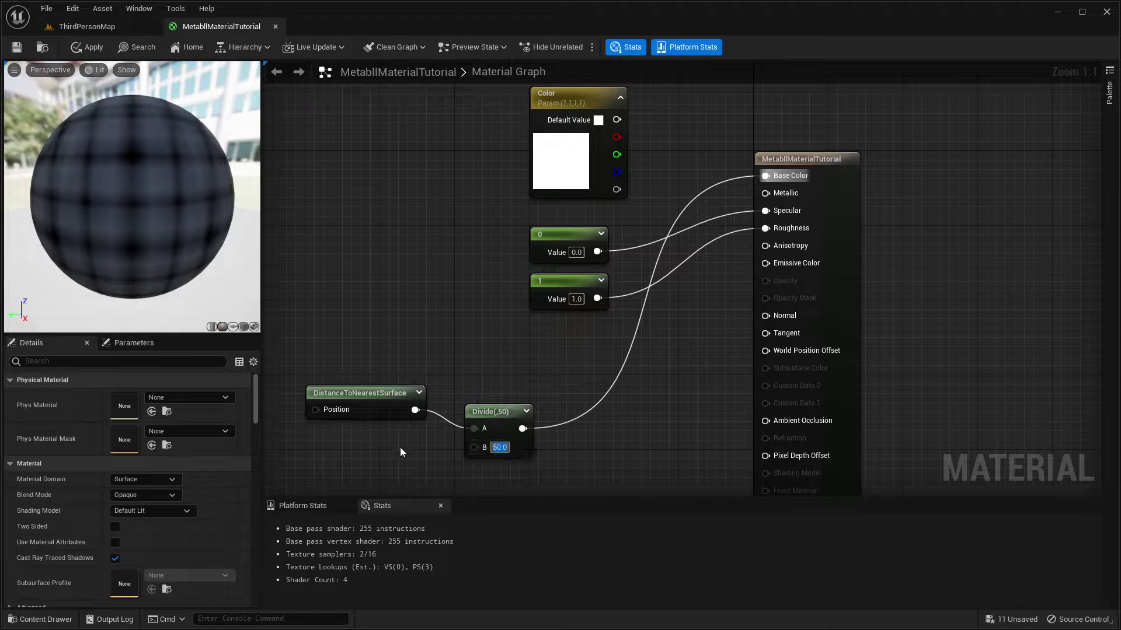
type("150")
key("Return")
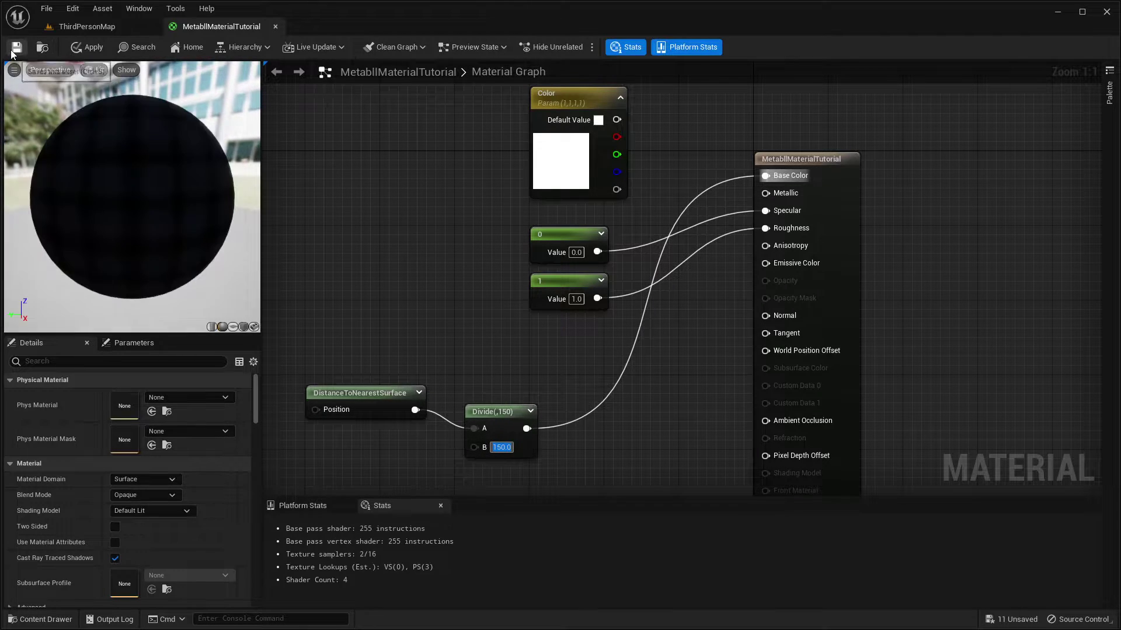
left_click(16, 47)
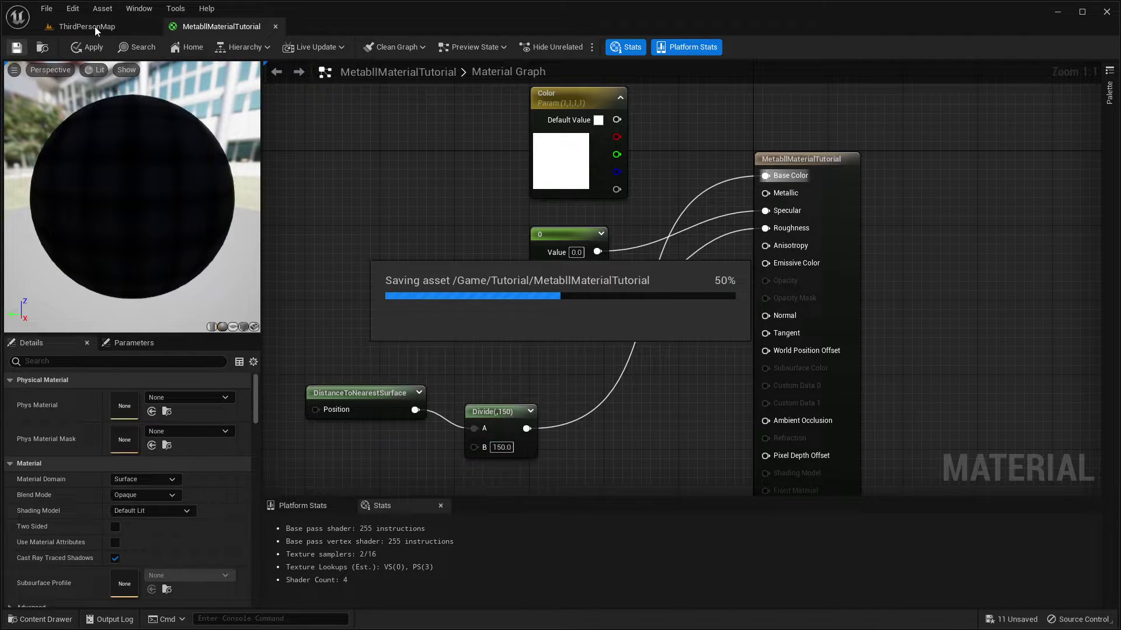
Step: Examine the sphere's gradient near the floor in ThirdPersonMap and compare it with the Divide setup in the material graph
left_click(94, 27)
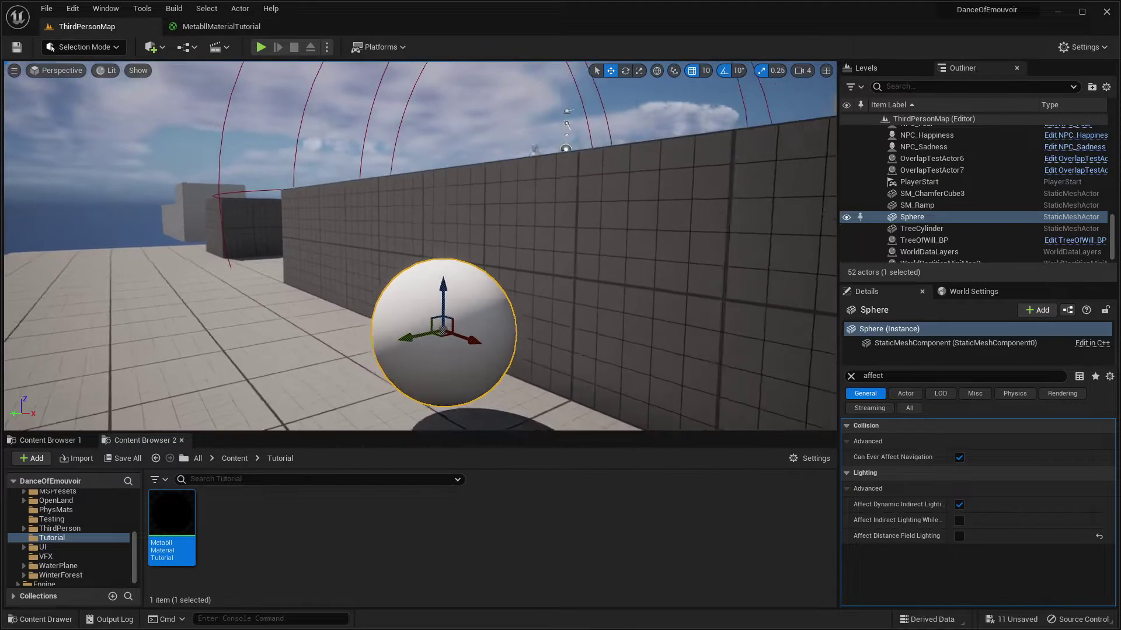
left_click_drag(461, 252, 461, 284)
key("f")
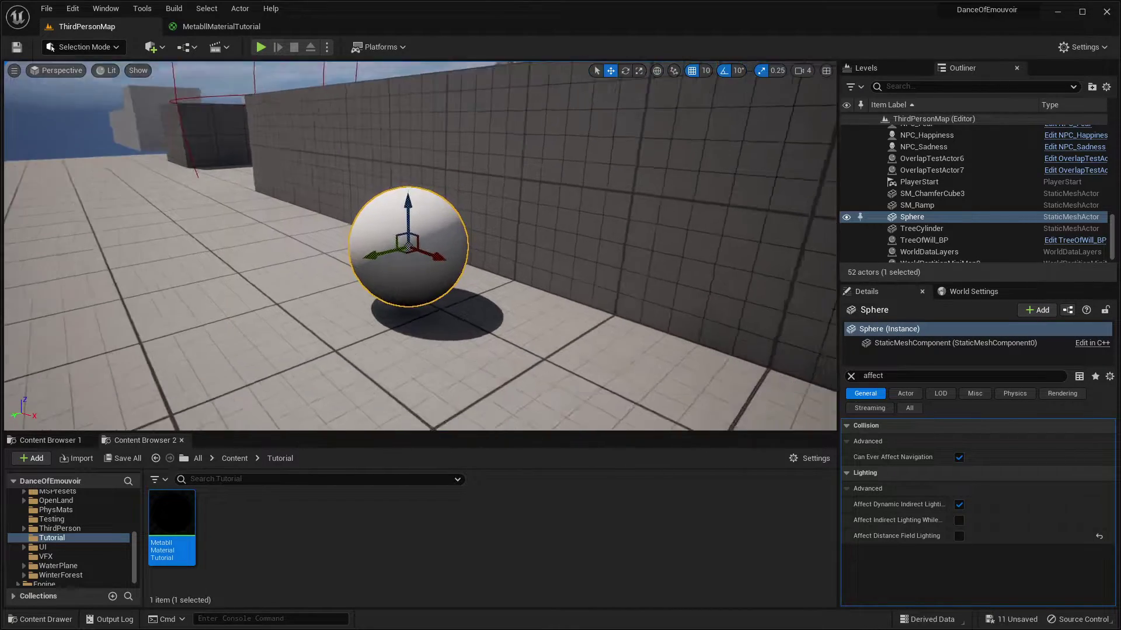
left_click(221, 26)
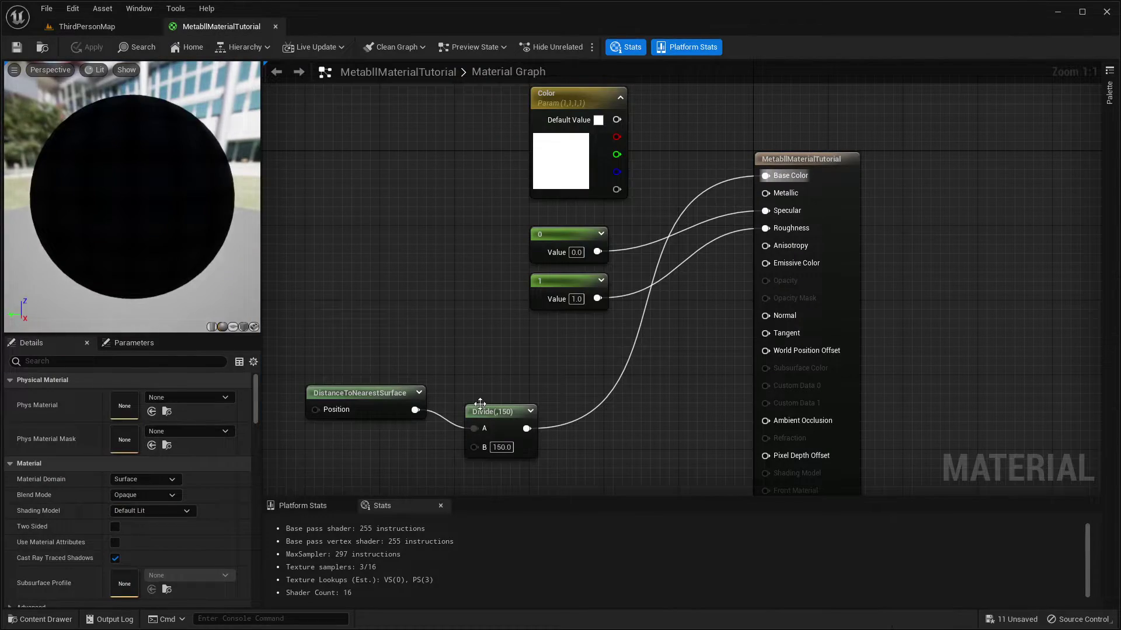
right_click_drag(480, 404, 545, 318)
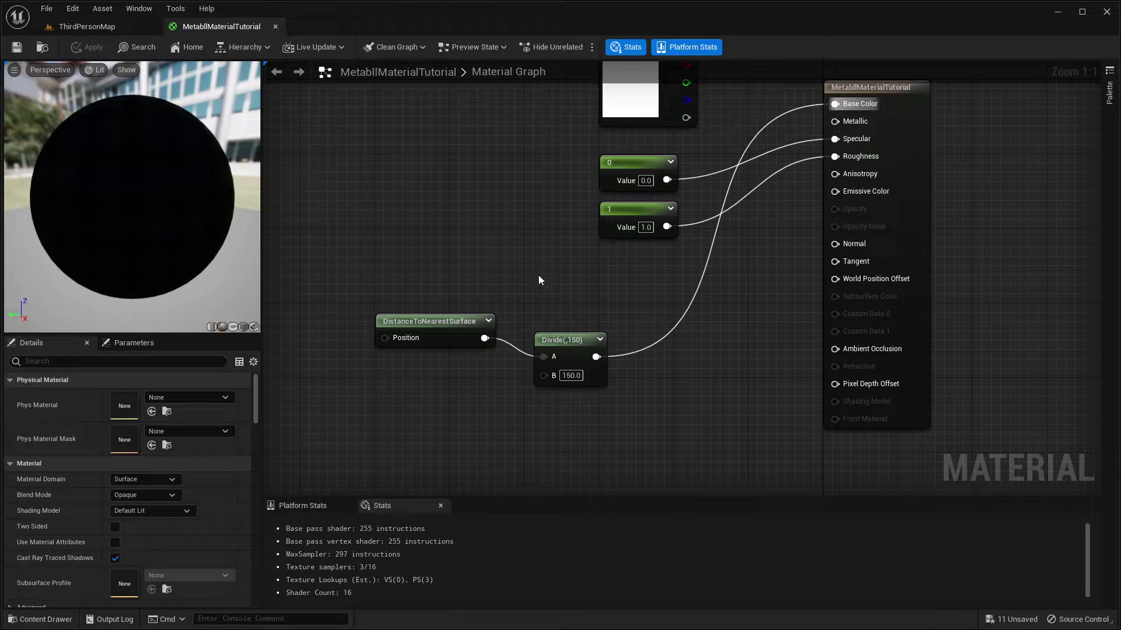
left_click(114, 28)
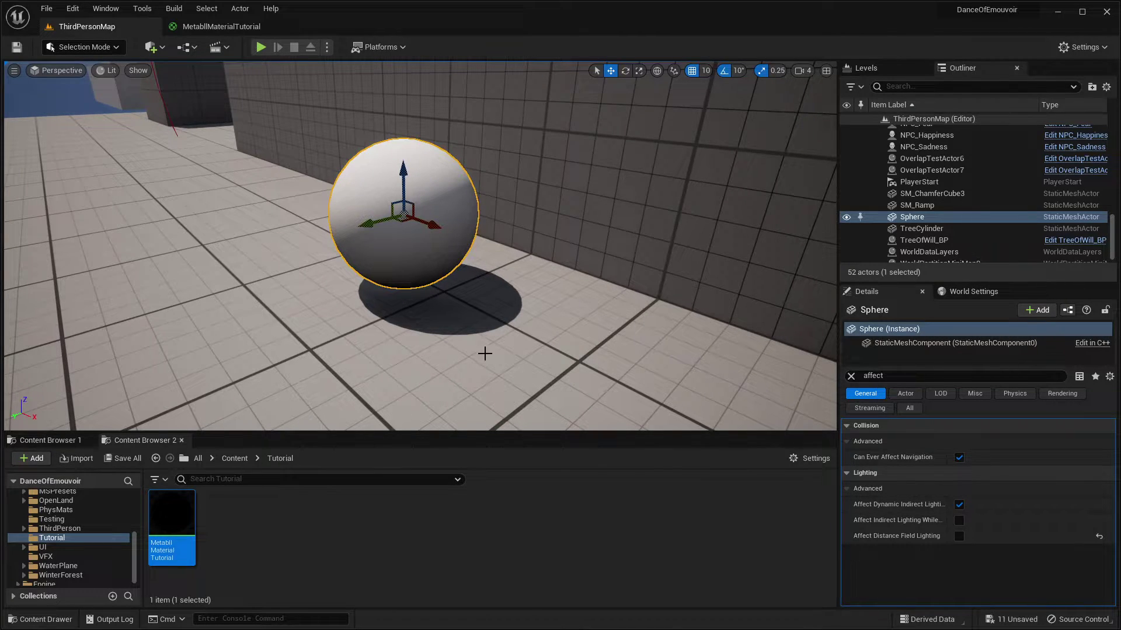
left_click_drag(438, 249, 403, 158)
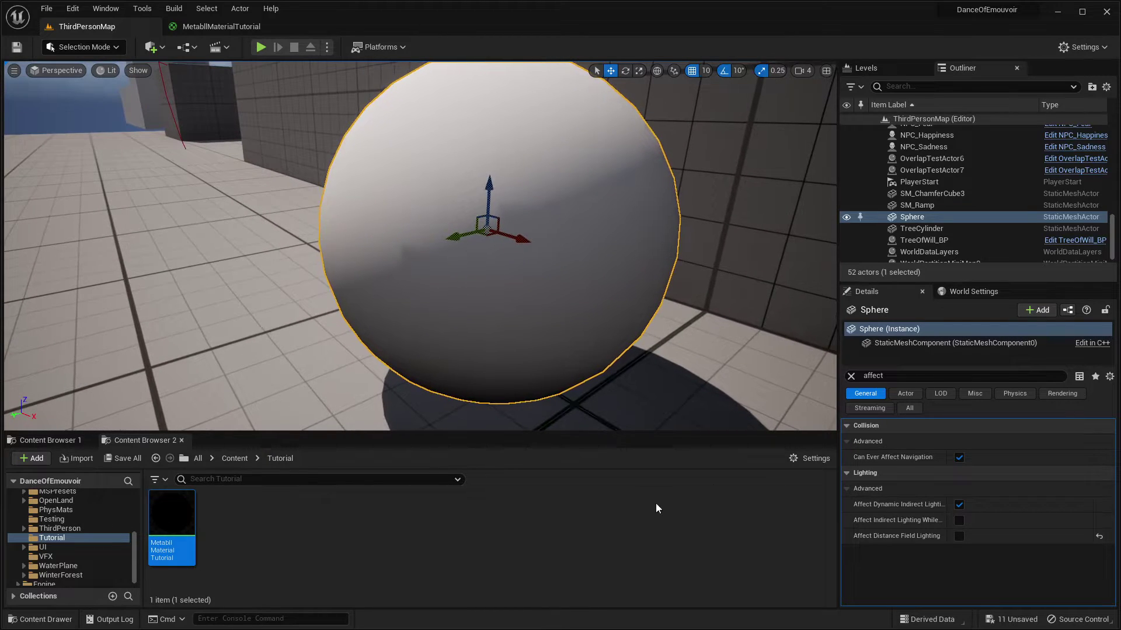
key("f")
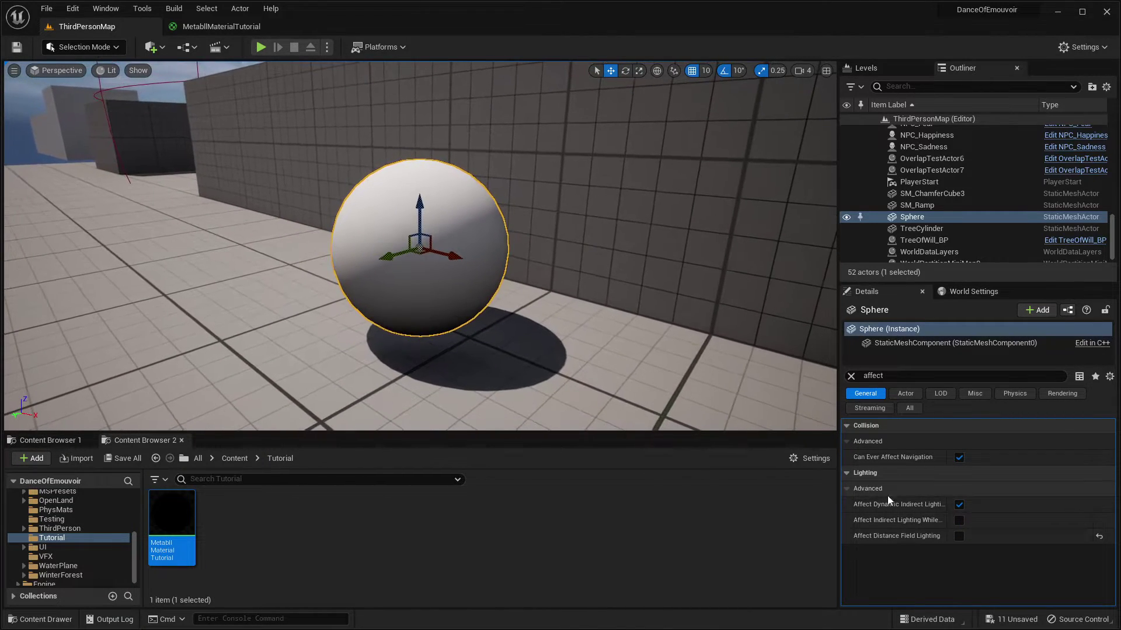
Step: Toggle the sphere's Affect Distance Field Lighting on and back off, and inspect its shading from several distances
left_click(958, 538)
left_click(958, 538)
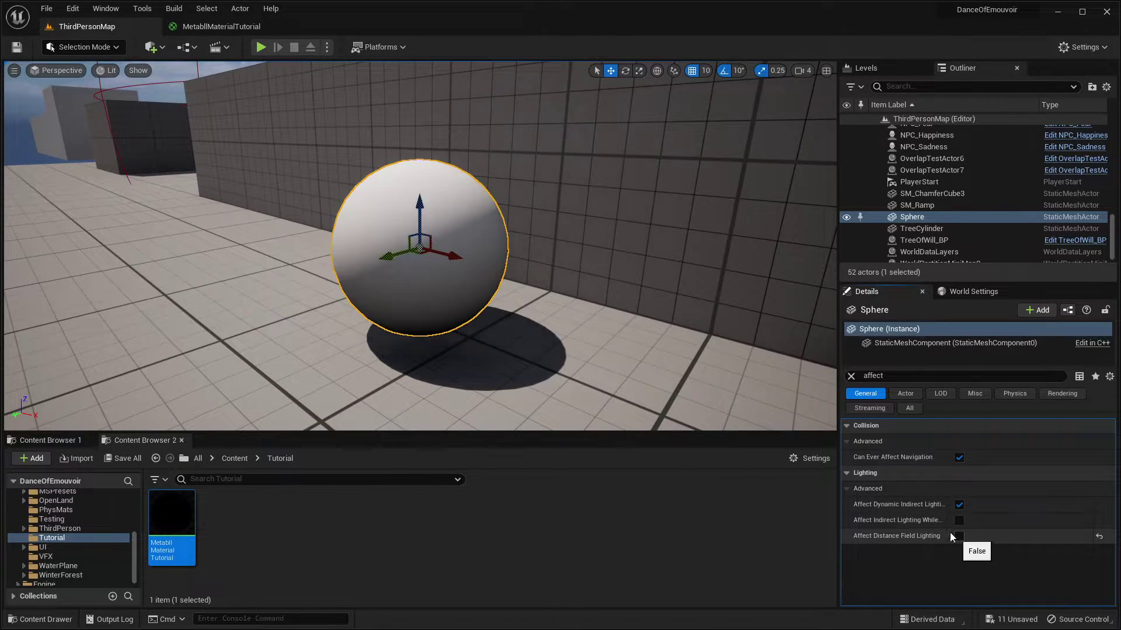
mouse_move(689, 350)
right_mouse_down()
mouse_move(685, 379)
mouse_move(676, 353)
mouse_move(689, 339)
mouse_move(679, 370)
right_mouse_up()
key("s")
key("w")
key("s")
key("w")
key("s")
key("w")
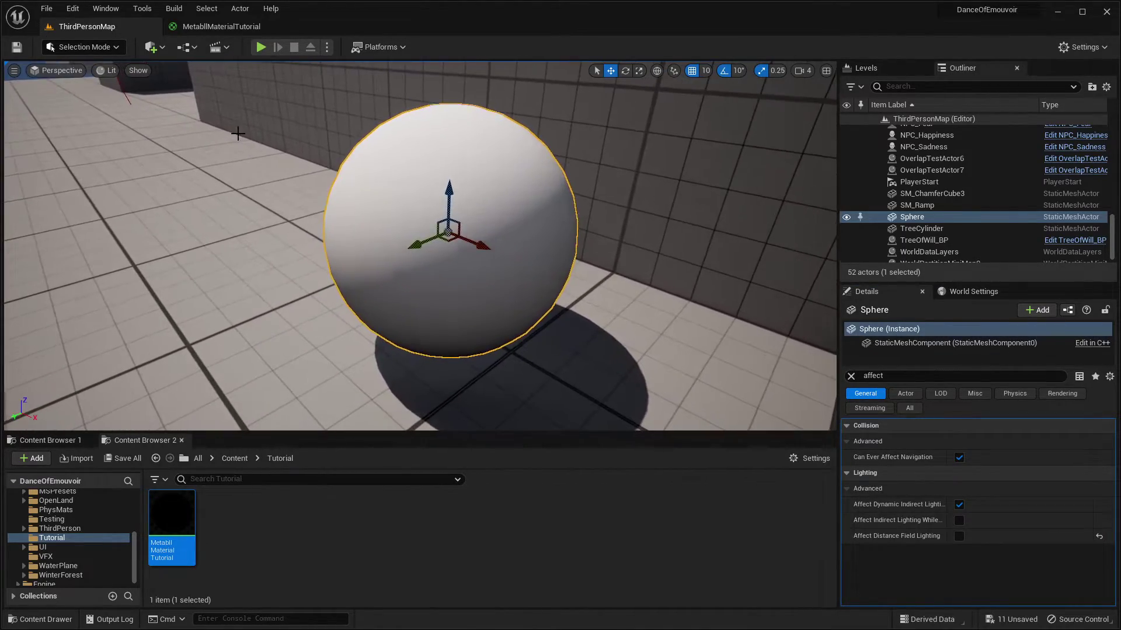
left_click(238, 28)
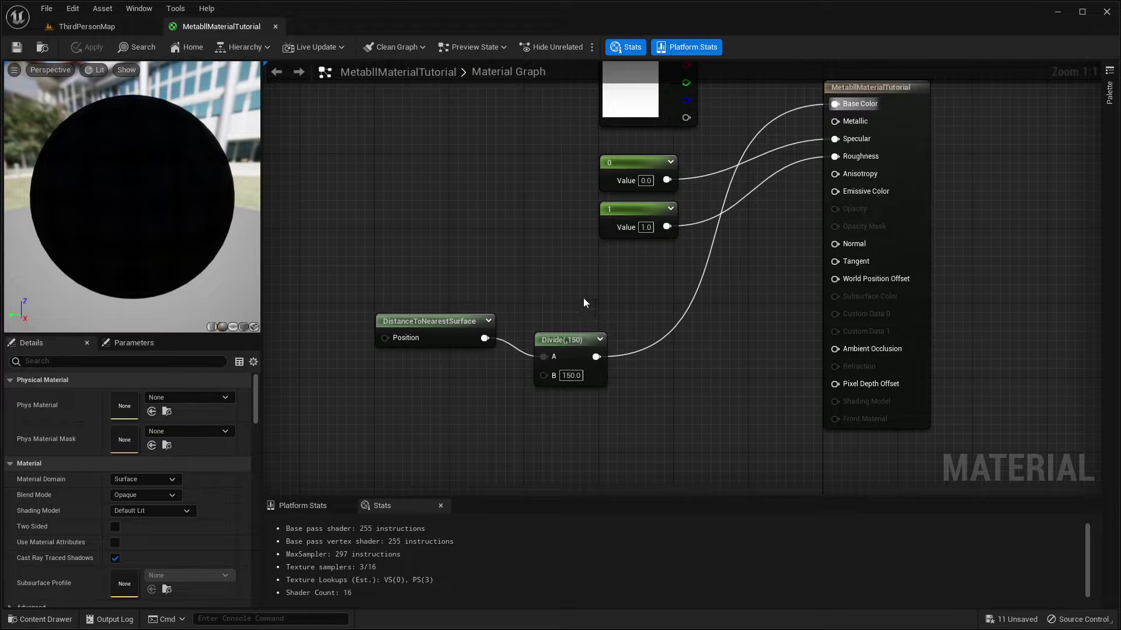
left_click(93, 28)
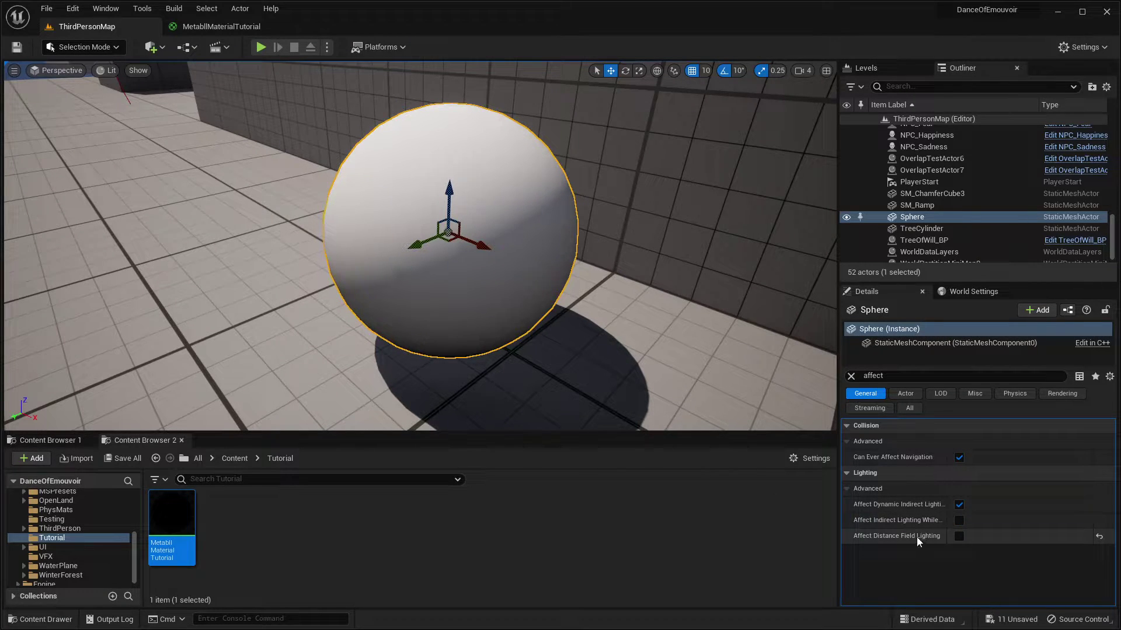
Step: Examine the sphere's distance gradient beside the wall from near, far and several angles
right_click_drag(631, 327, 637, 263)
key("s")
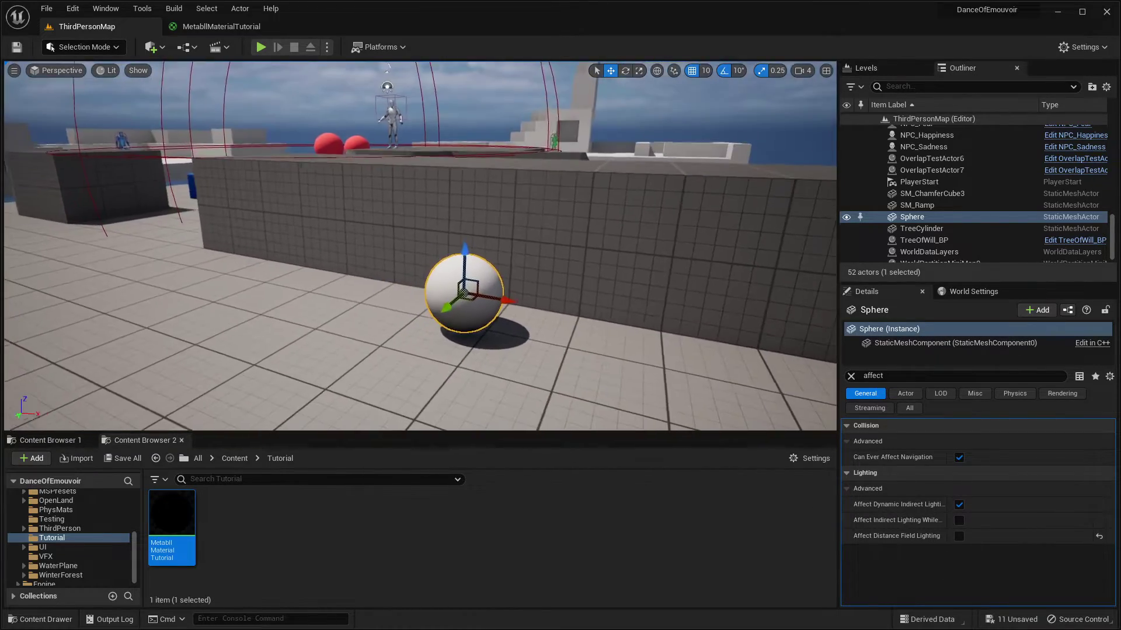
key("w")
right_click_drag(531, 316, 485, 269)
key("a")
key("d")
key("w")
key("s")
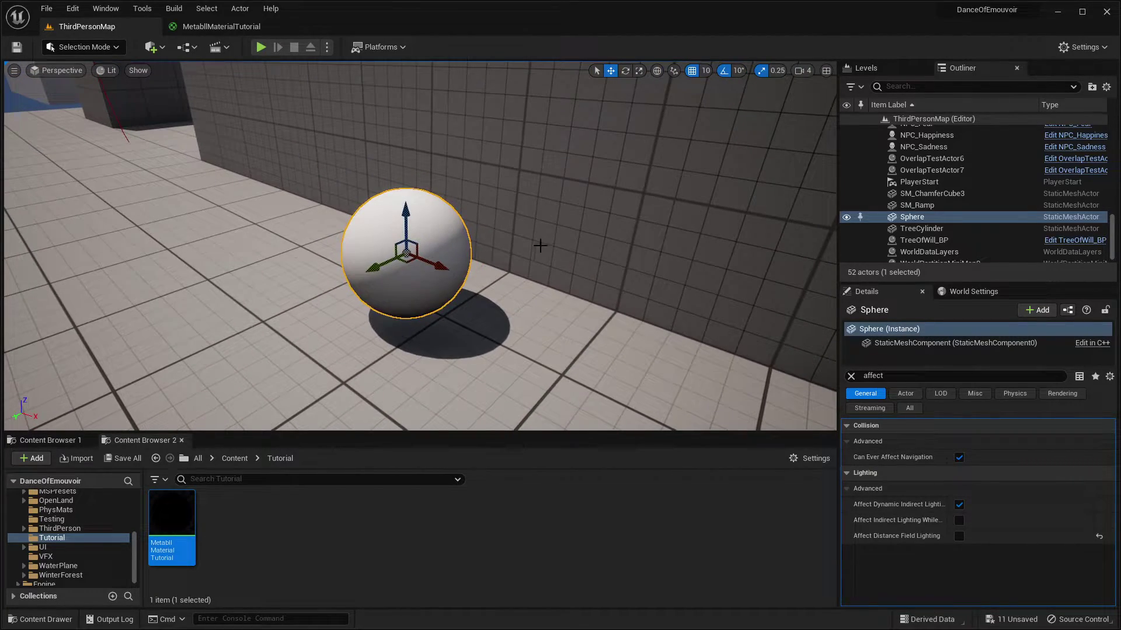
right_click_drag(369, 177, 330, 180)
key("w")
key("s")
key("w")
right_click_drag(429, 213, 413, 205)
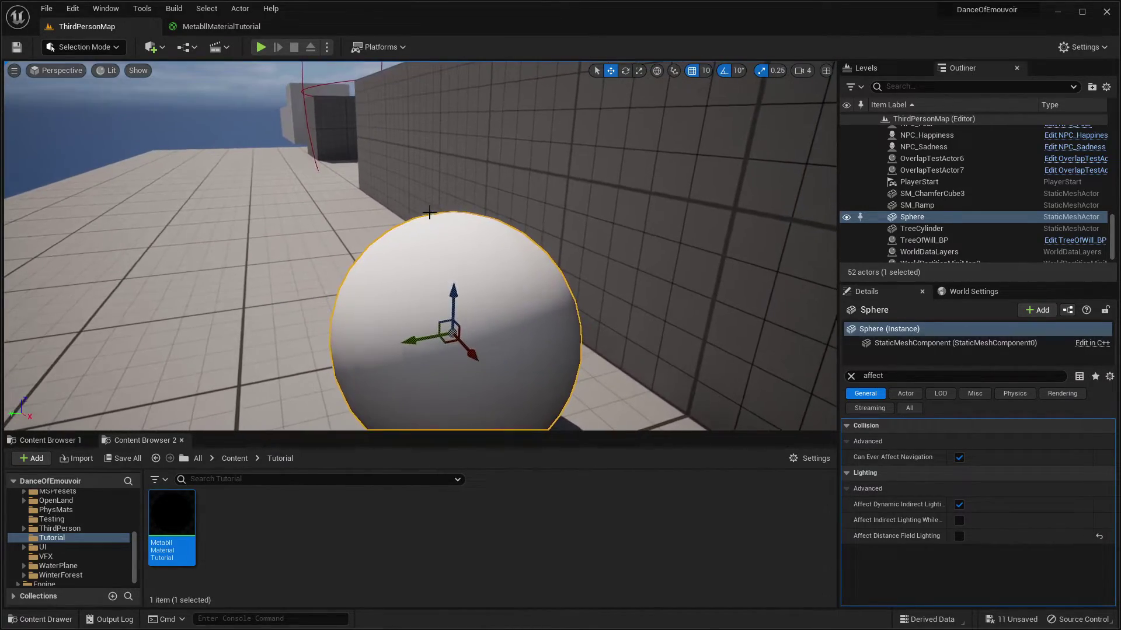
key("s")
right_click_drag(476, 151, 503, 191)
key("w")
key("s")
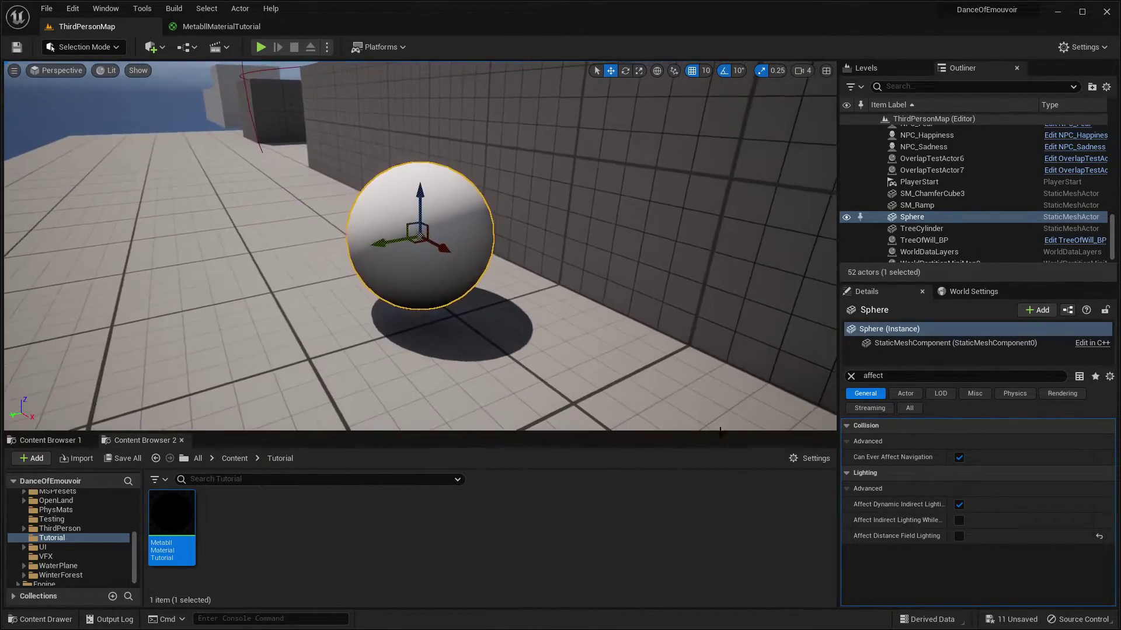
Step: In the MetabllMaterialTutorial graph, move the Divide node closer to DistanceToNearestSurface and level with it
left_click(222, 27)
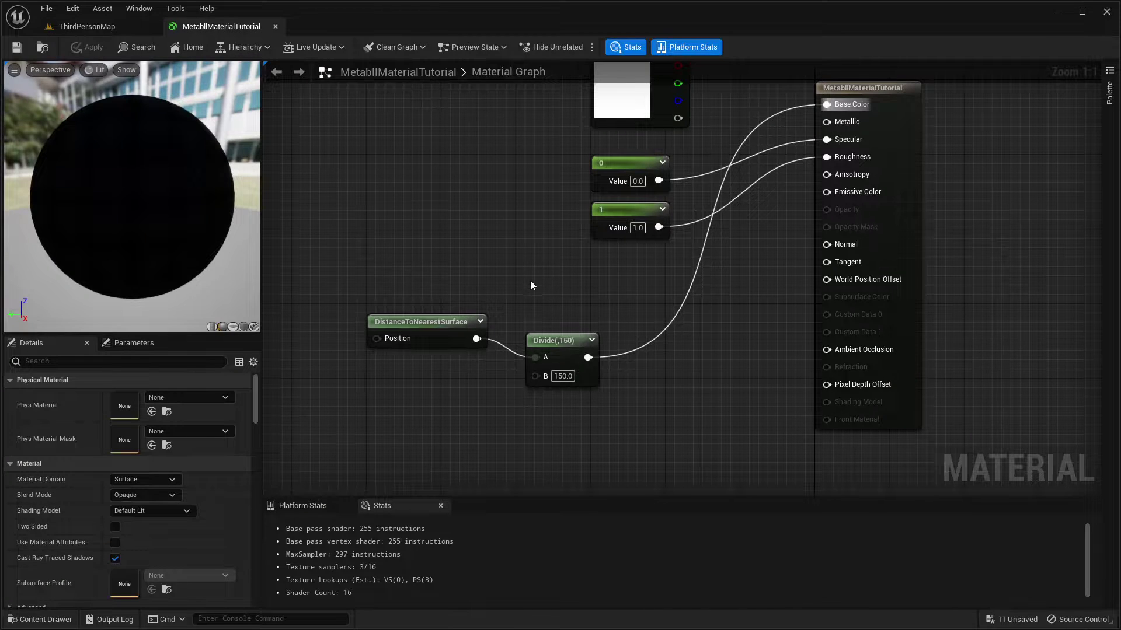
right_click_drag(530, 285, 517, 297)
left_click(534, 347)
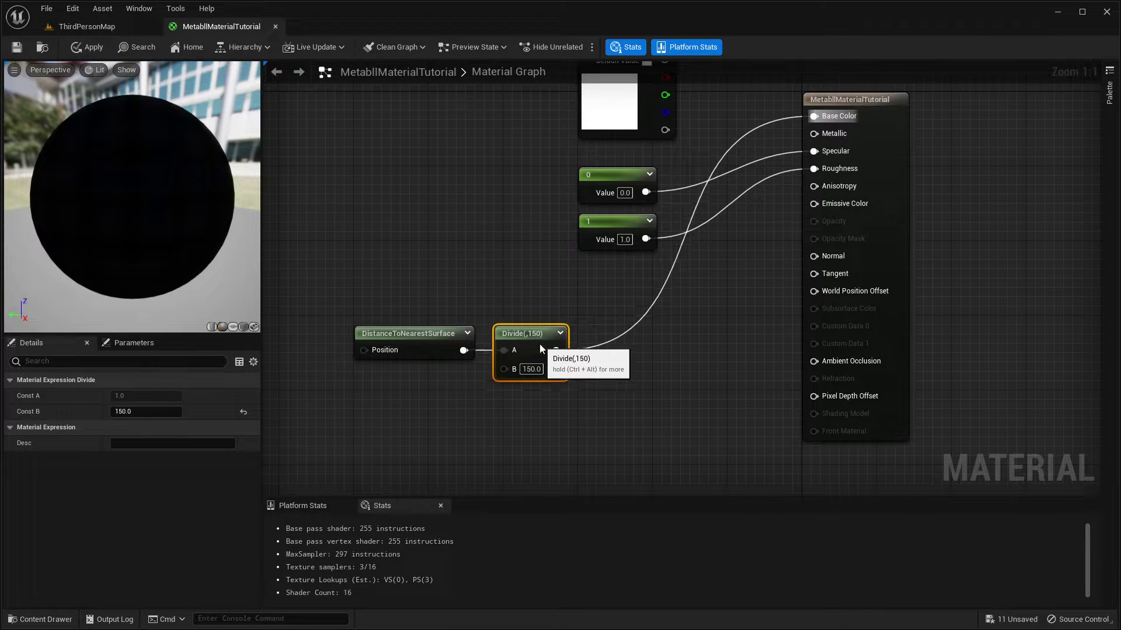
left_click_drag(571, 354, 581, 355)
right_click_drag(521, 358, 480, 290)
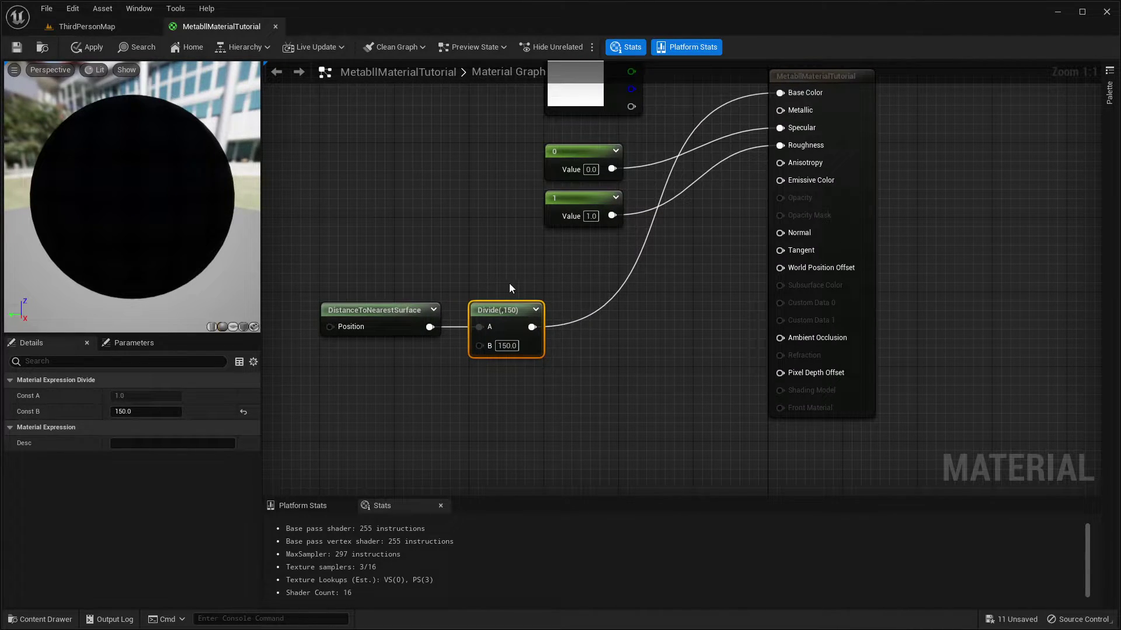
right_click_drag(592, 315, 595, 379)
Step: Add a Saturate node fed by the Divide output and place it directly beside the Divide node
right_click(602, 369)
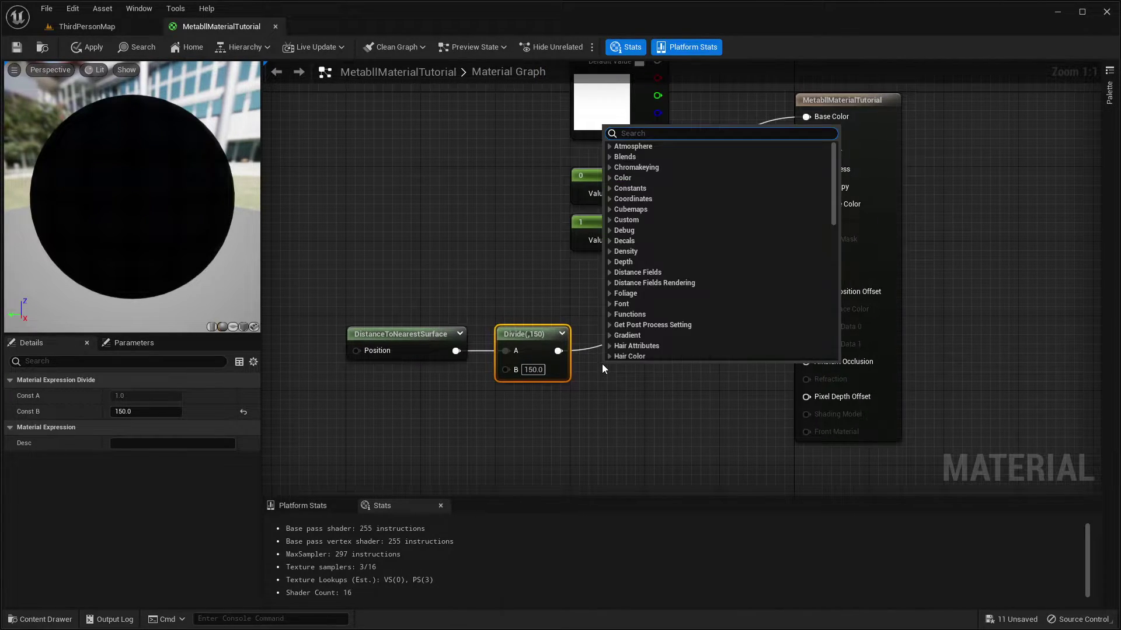
left_click(570, 403)
left_click_drag(557, 351, 631, 391)
type("saturate")
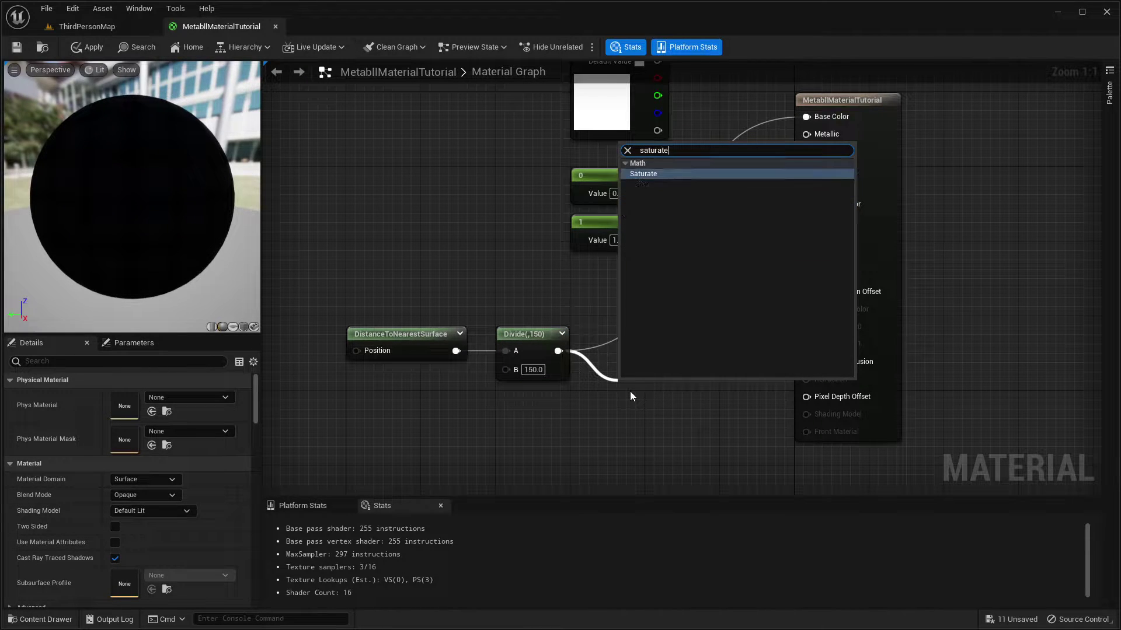
key("Return")
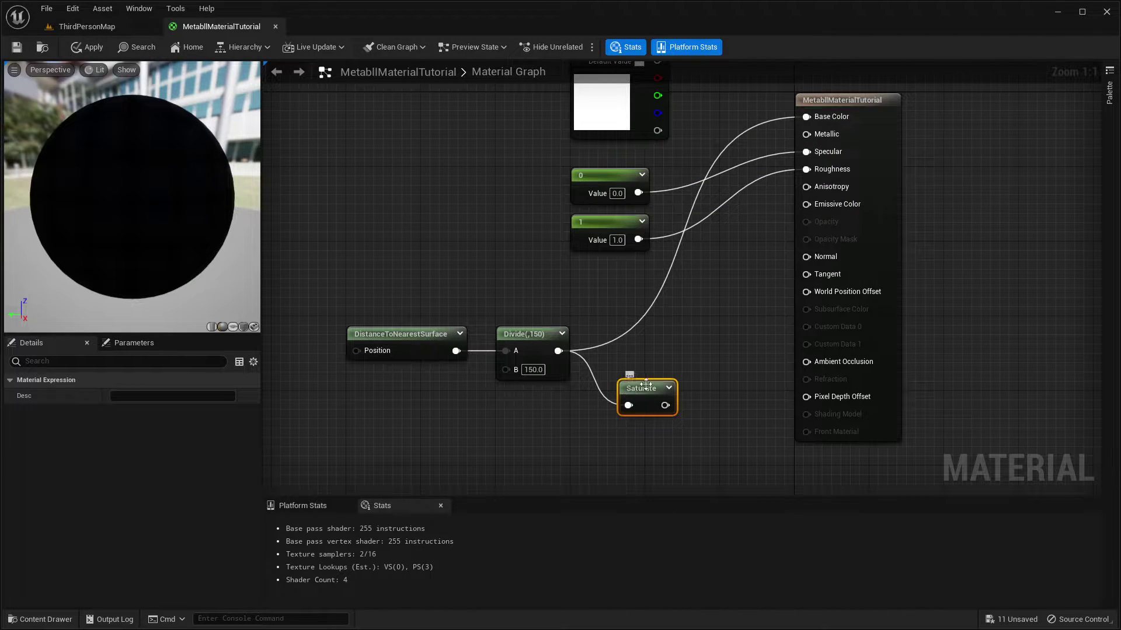
left_click(600, 327)
left_click_drag(648, 392, 618, 337)
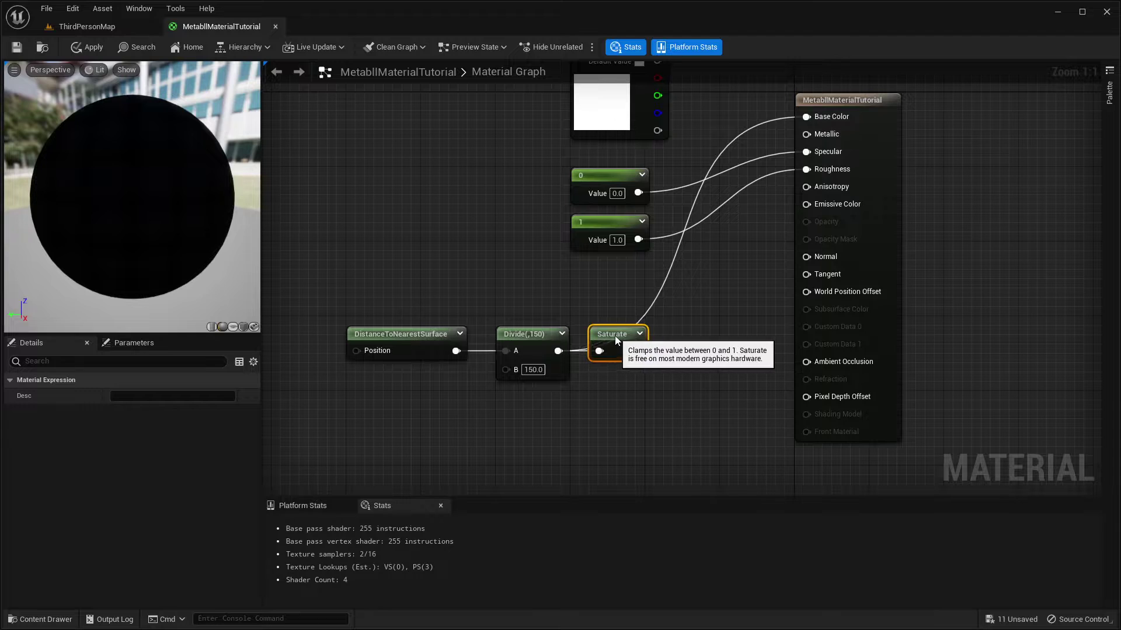
Step: Insert a 1-x node between Saturate and Base Color and shift the whole distance node chain away from the material's main node
right_click(666, 372)
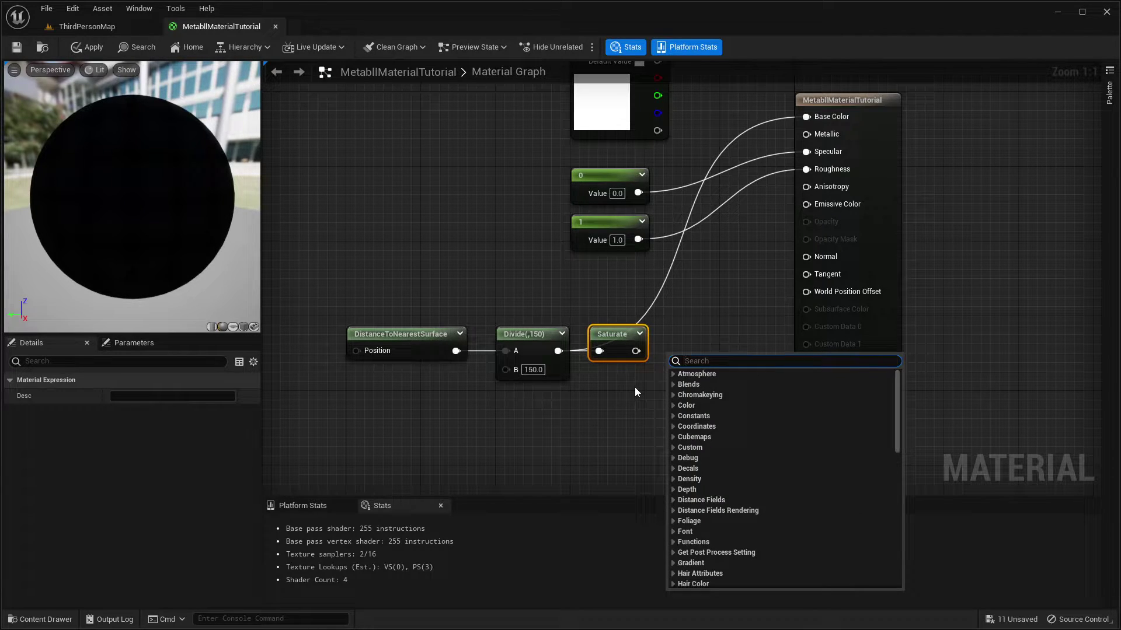
type("1-x")
key("Return")
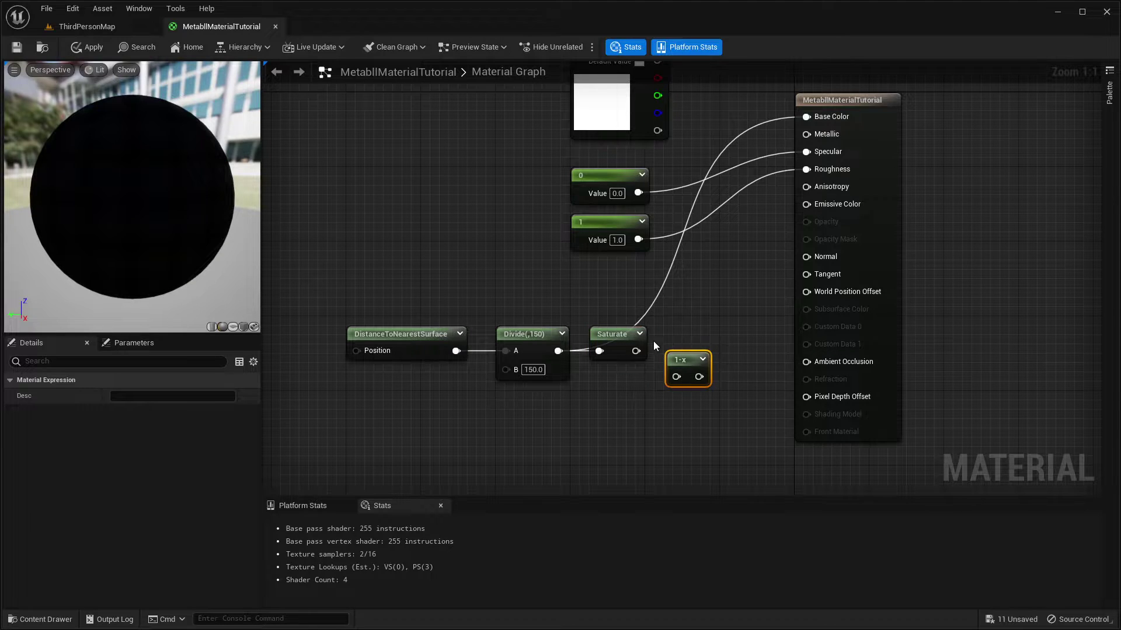
left_click_drag(635, 351, 806, 117)
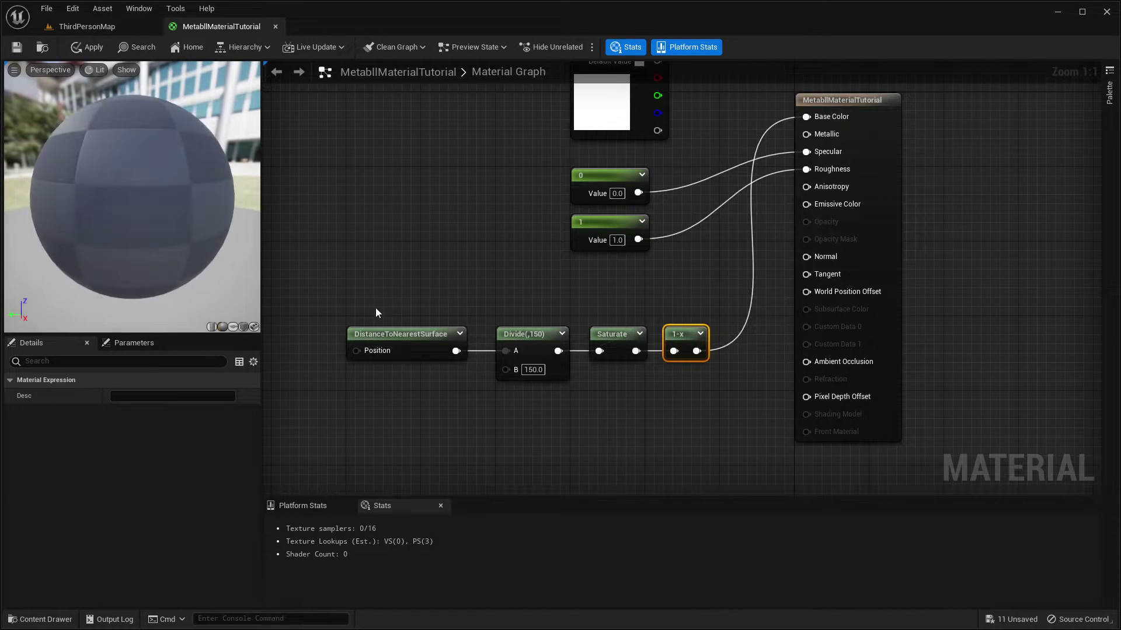
left_click_drag(376, 307, 643, 332)
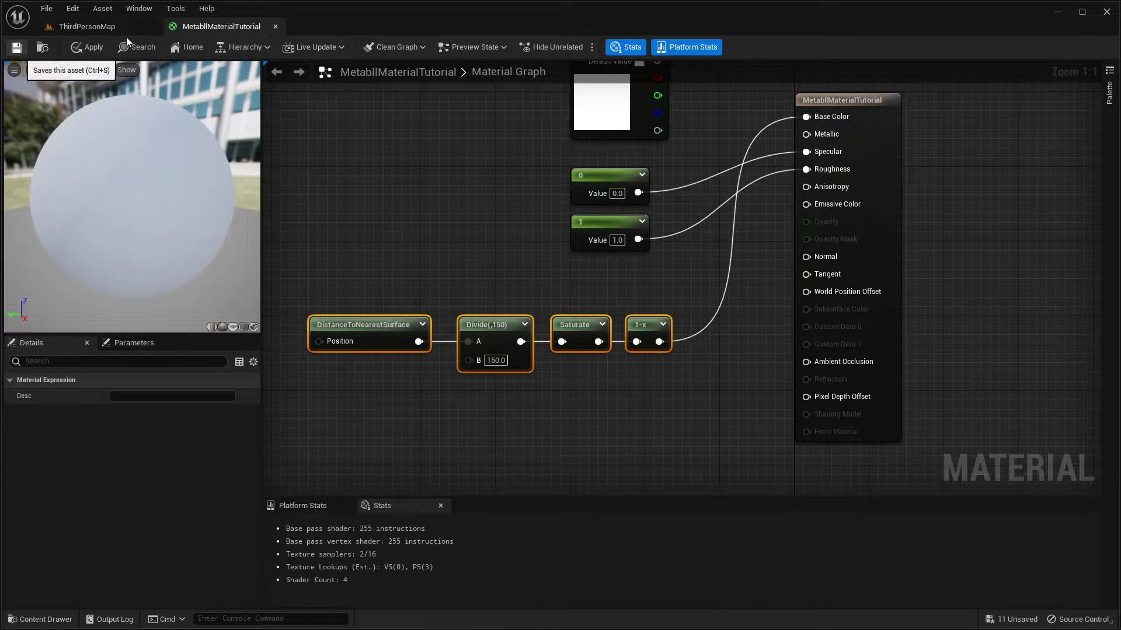
Step: Save the material and lift the sphere higher above the floor in ThirdPersonMap to check the inverted gradient
left_click(16, 47)
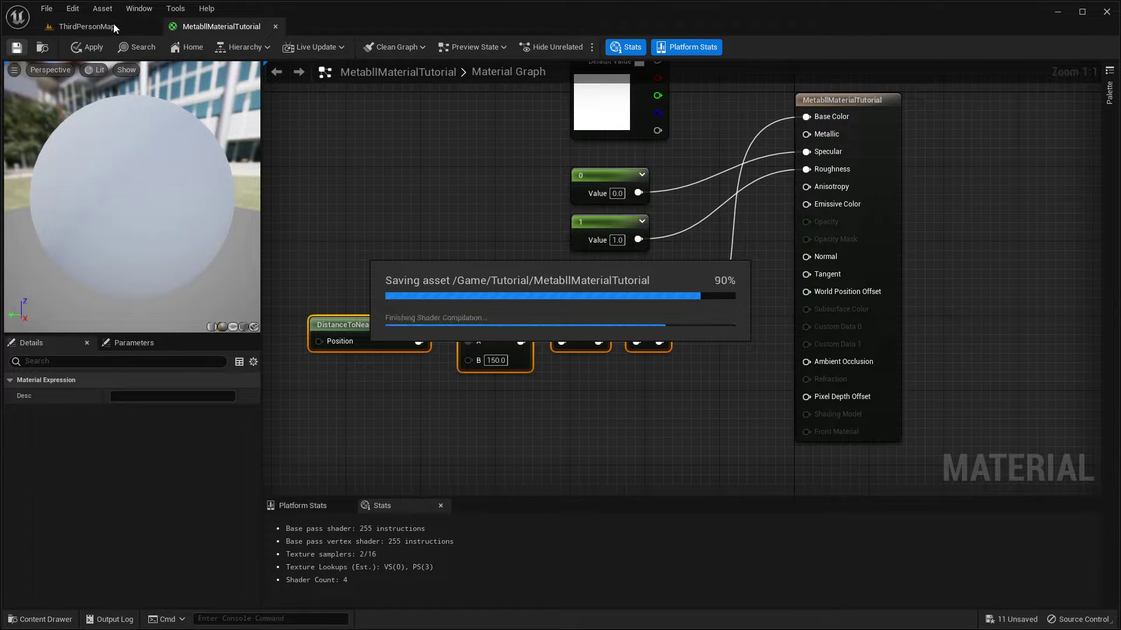
left_click(114, 23)
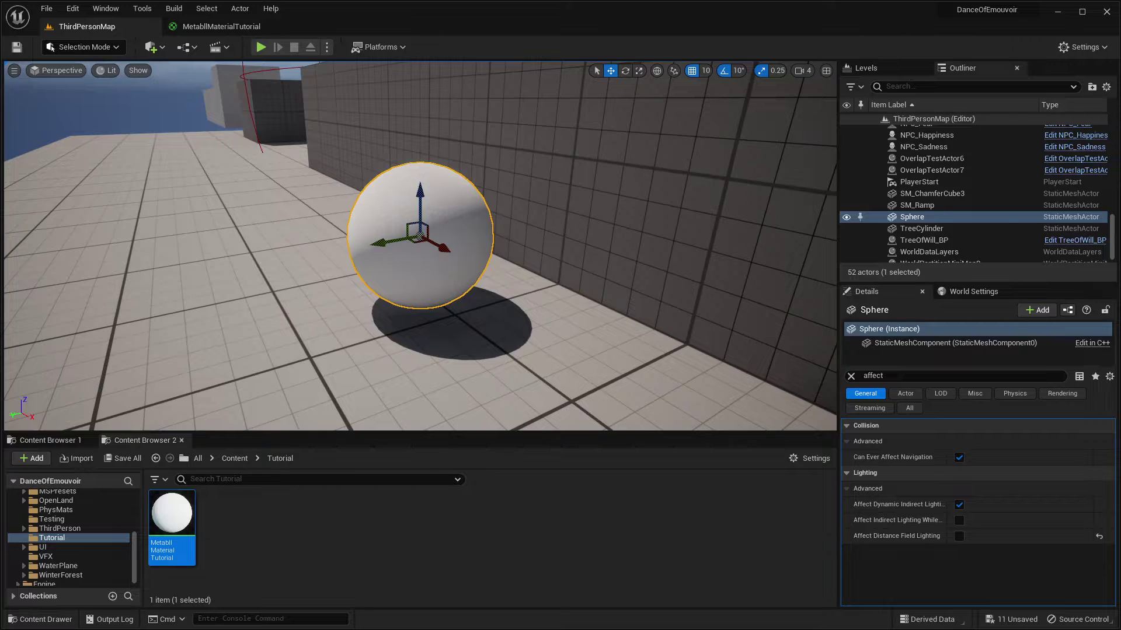
left_click_drag(427, 196, 427, 163)
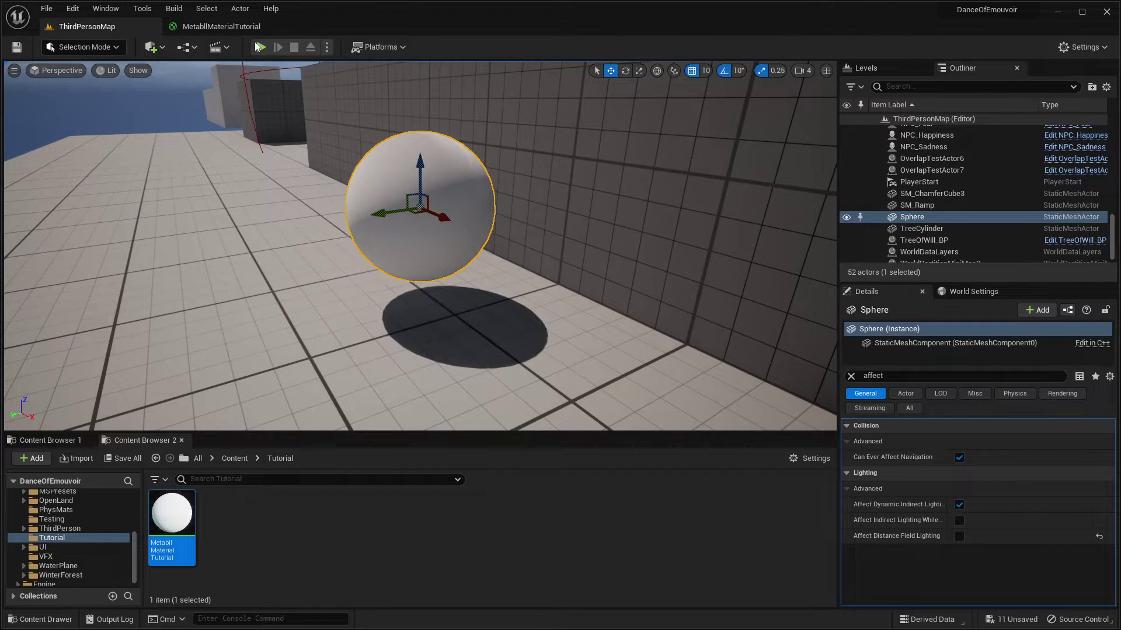
Step: Move the Saturate node out of the chain, connect Divide directly to 1-x, and save the material
left_click(202, 26)
left_click(569, 327)
left_click_drag(569, 326, 569, 374)
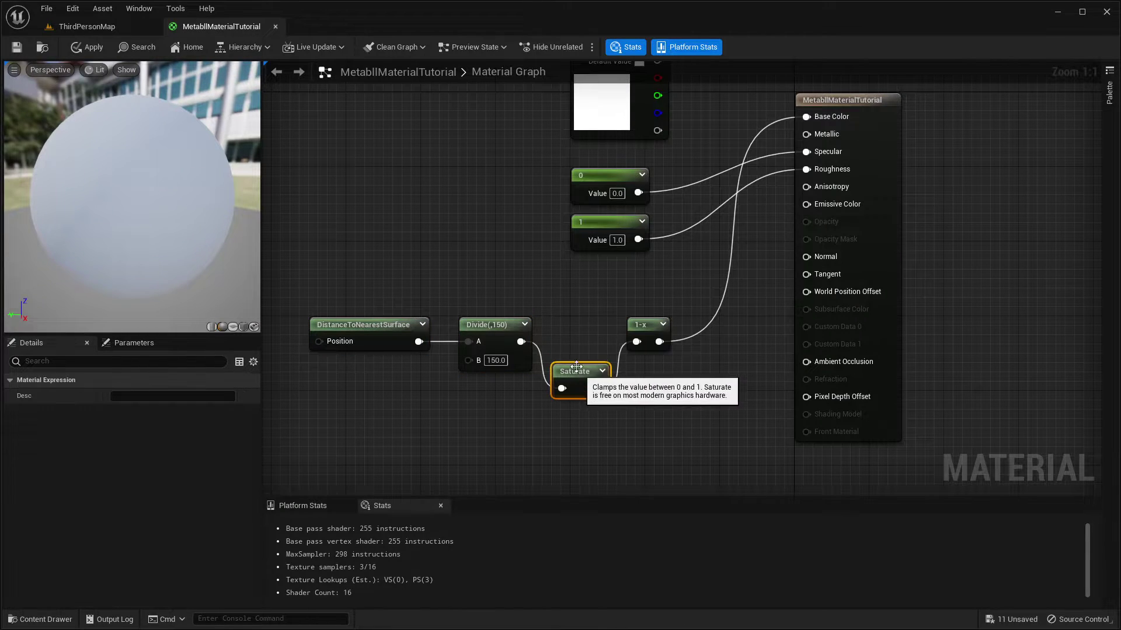
left_click_drag(520, 341, 637, 342)
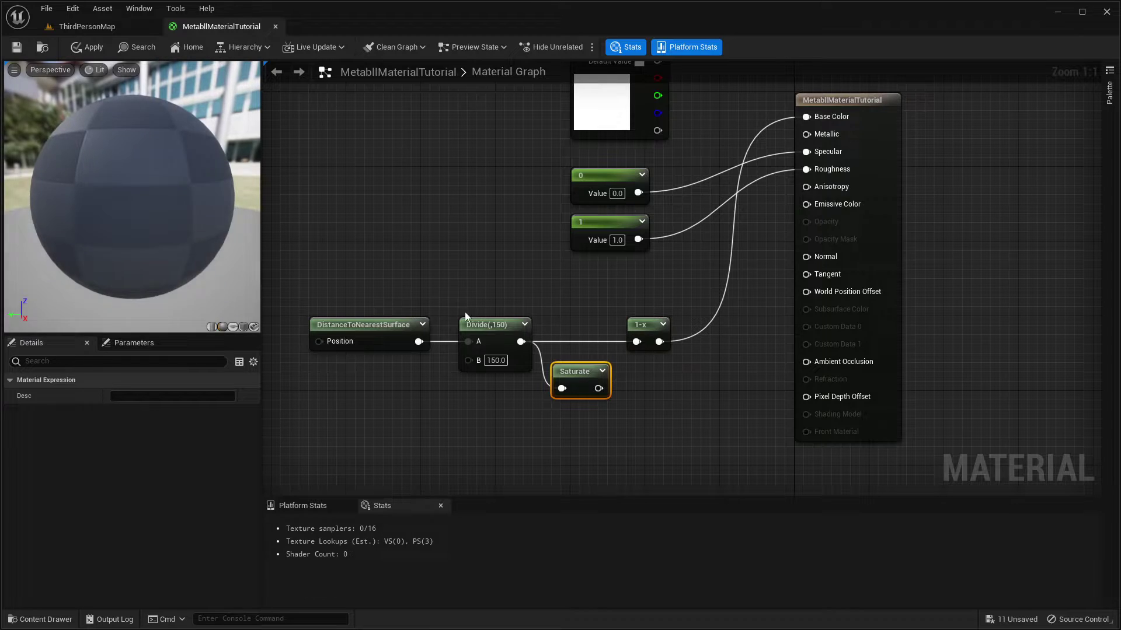
left_click(17, 47)
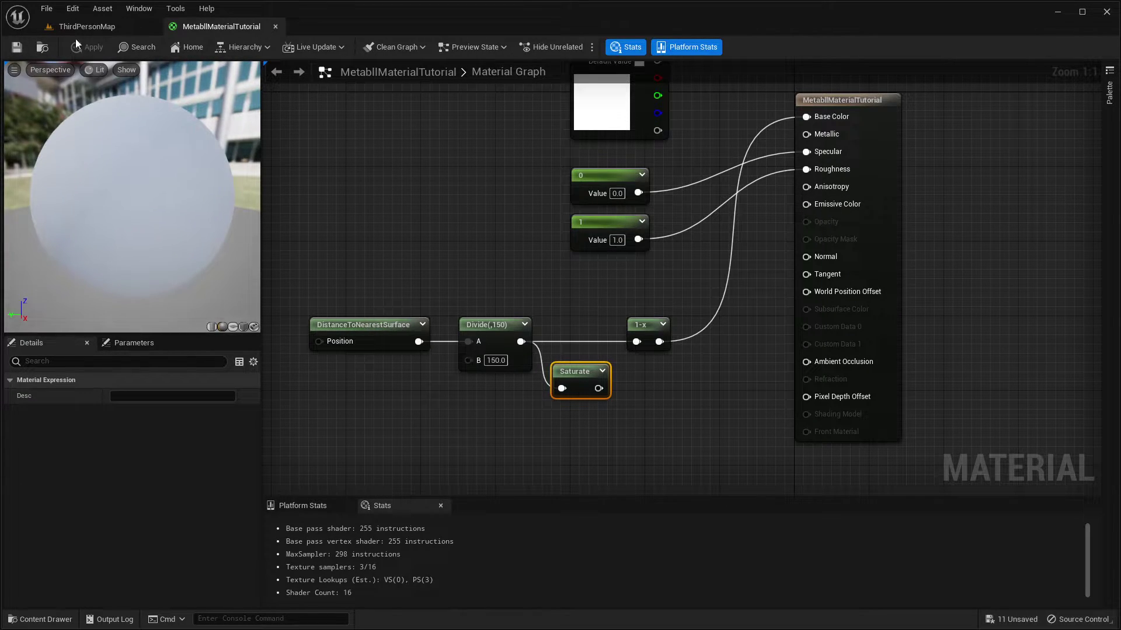
Step: Move the sphere up and down beside the wall in ThirdPersonMap and examine its inverted shading without Saturate
left_click(93, 26)
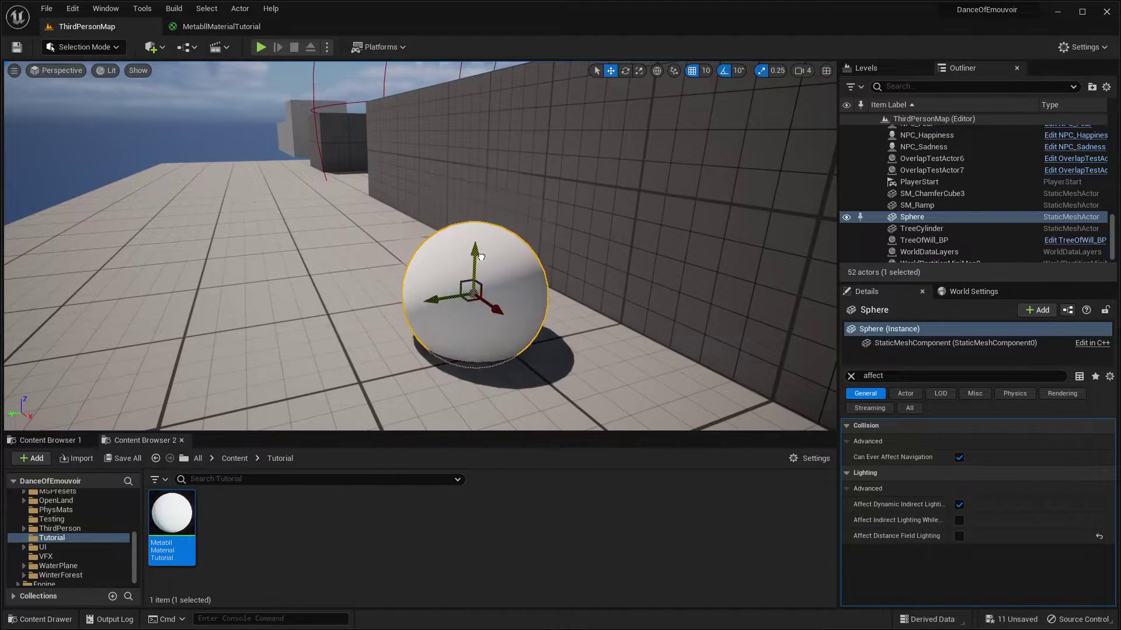
left_click_drag(486, 278, 453, 221, "shift")
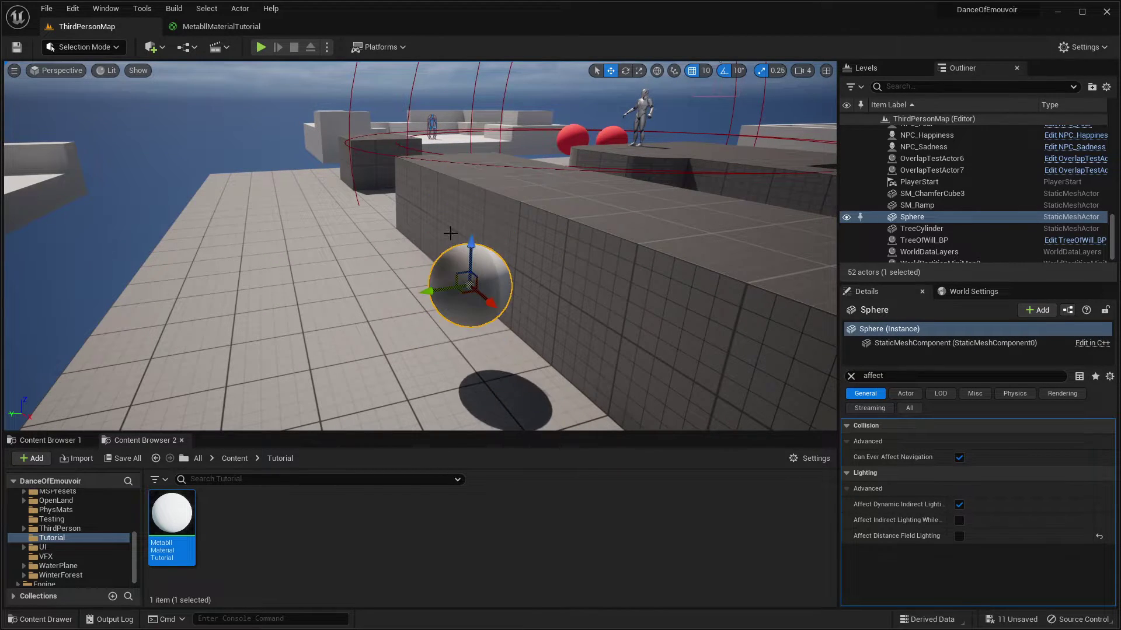
key("f")
right_click_drag(453, 221, 441, 274)
left_click_drag(440, 275, 440, 217)
mouse_move(441, 217)
right_mouse_down()
mouse_move(447, 198)
mouse_move(467, 230)
mouse_move(432, 213)
right_mouse_up()
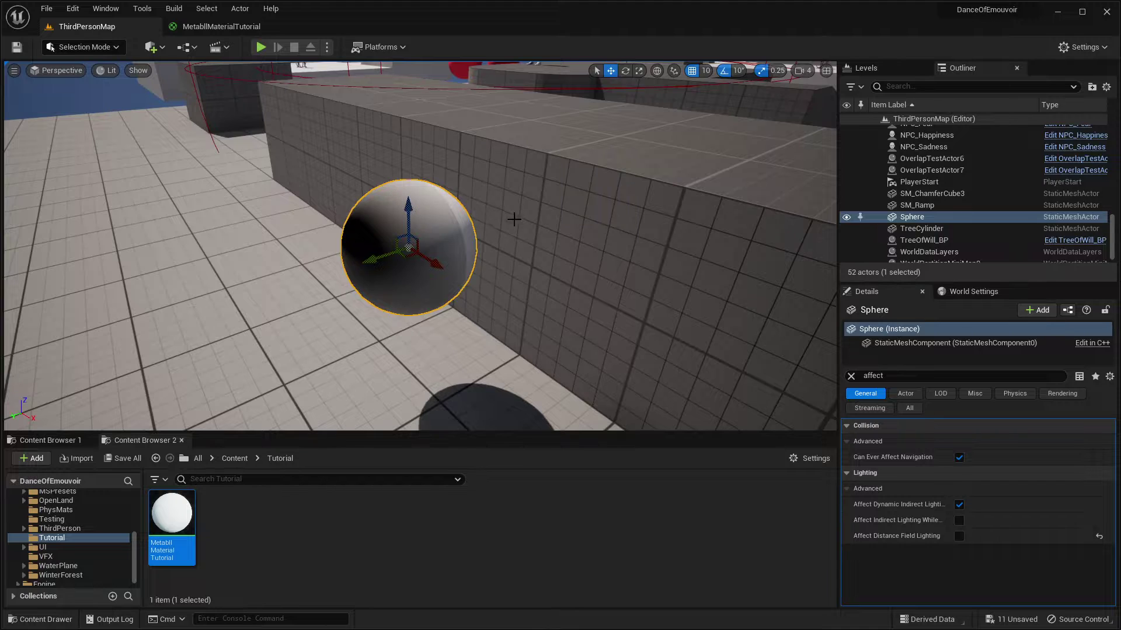
right_click_drag(514, 220, 509, 188)
left_click_drag(434, 153, 439, 179)
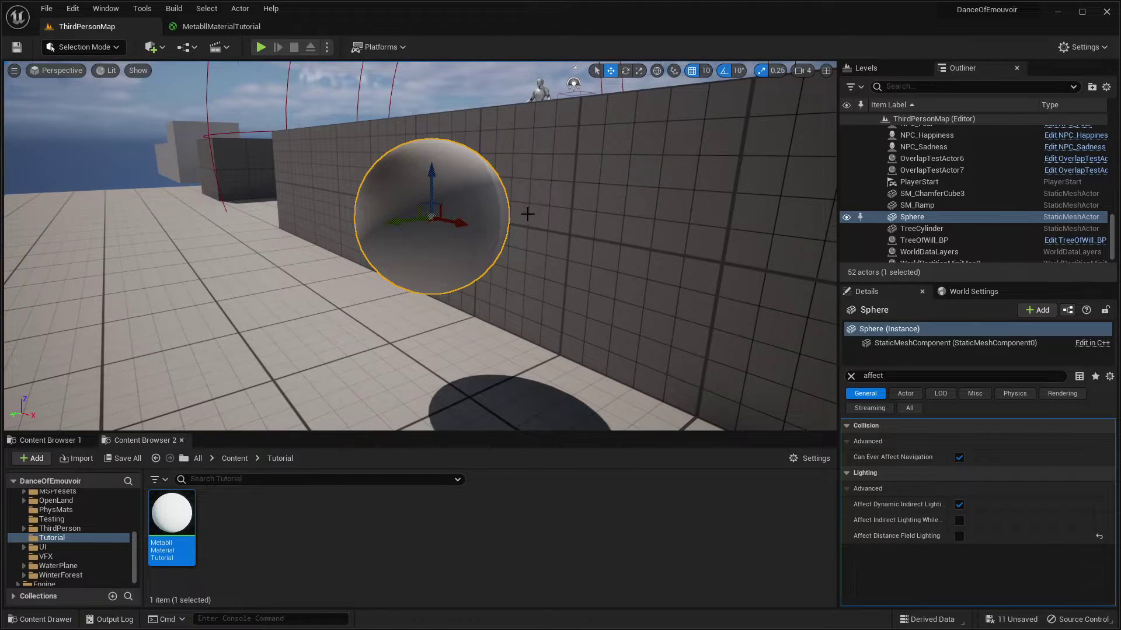
right_click_drag(527, 214, 508, 203)
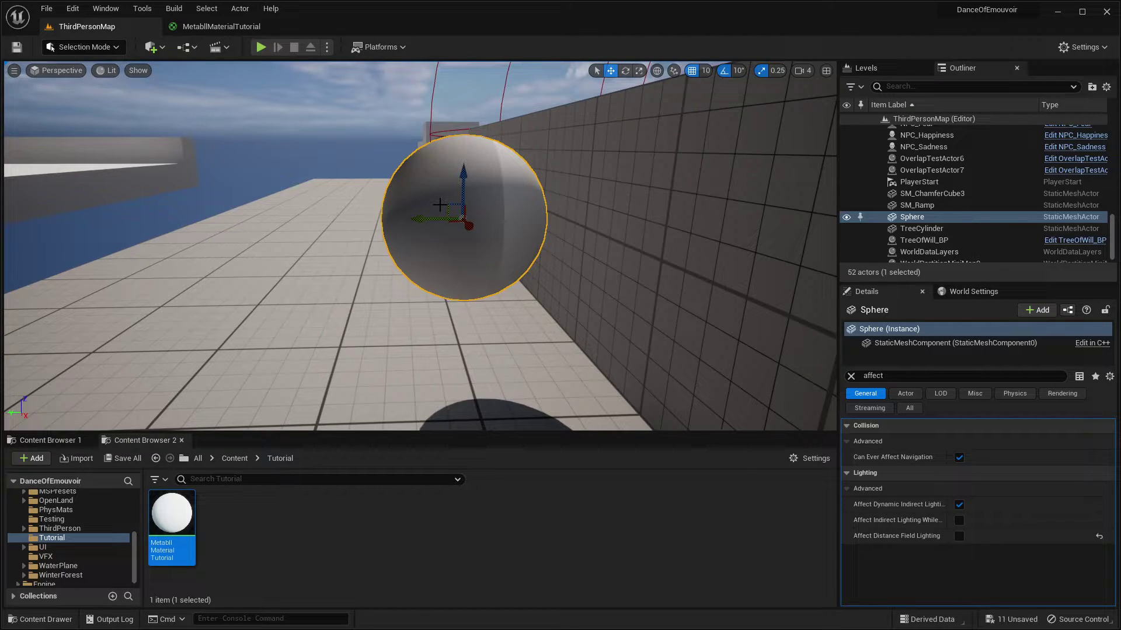
Step: Connect the 1-x output to World Position Offset as well as Base Color, and save the material
left_click(245, 27)
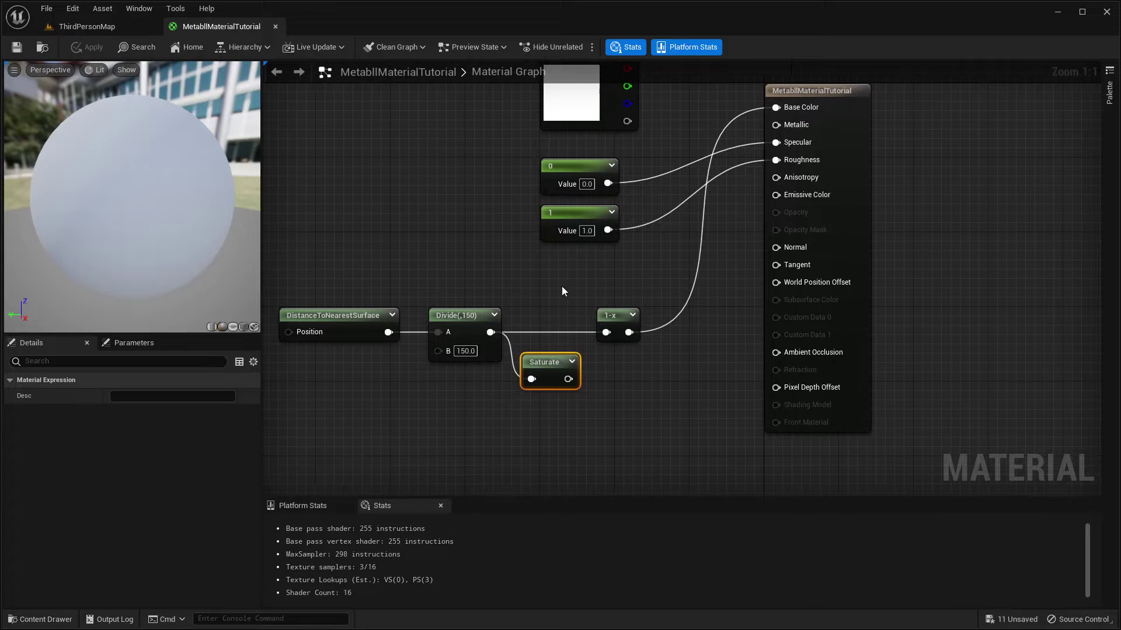
mouse_move(653, 362)
right_mouse_down()
mouse_move(661, 310)
mouse_move(640, 376)
right_mouse_up()
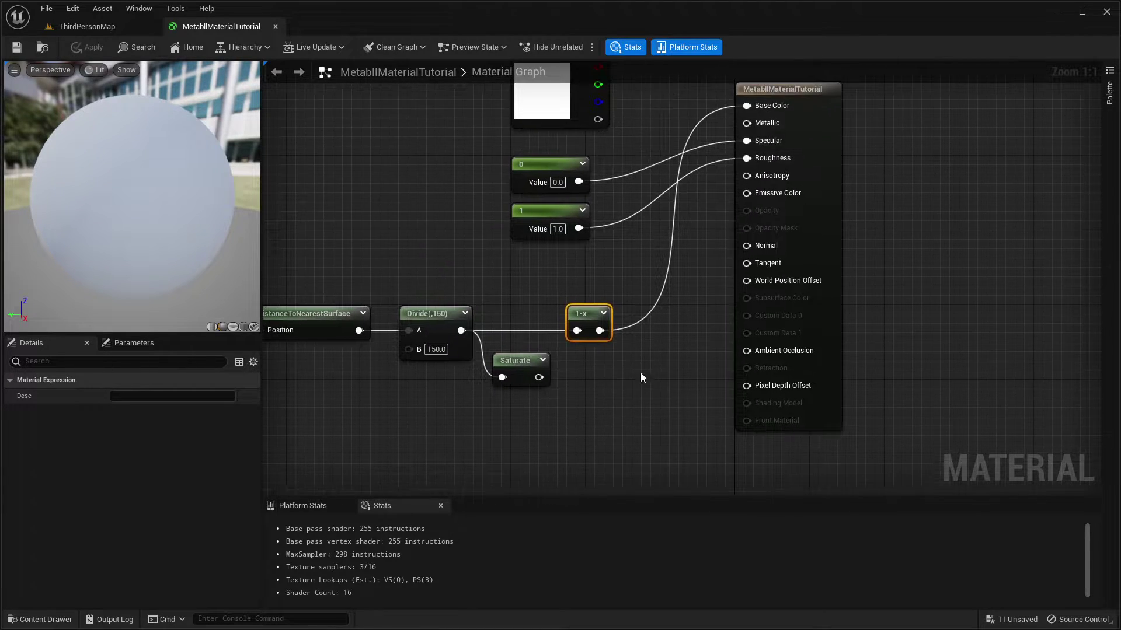
left_click(627, 386)
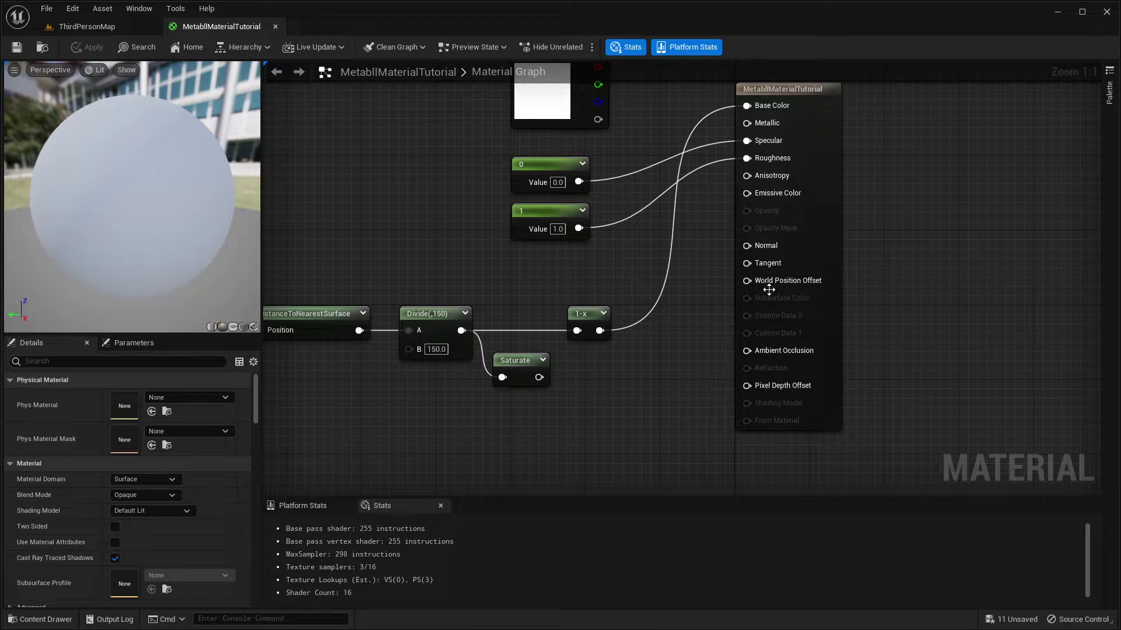
left_click_drag(601, 331, 747, 281)
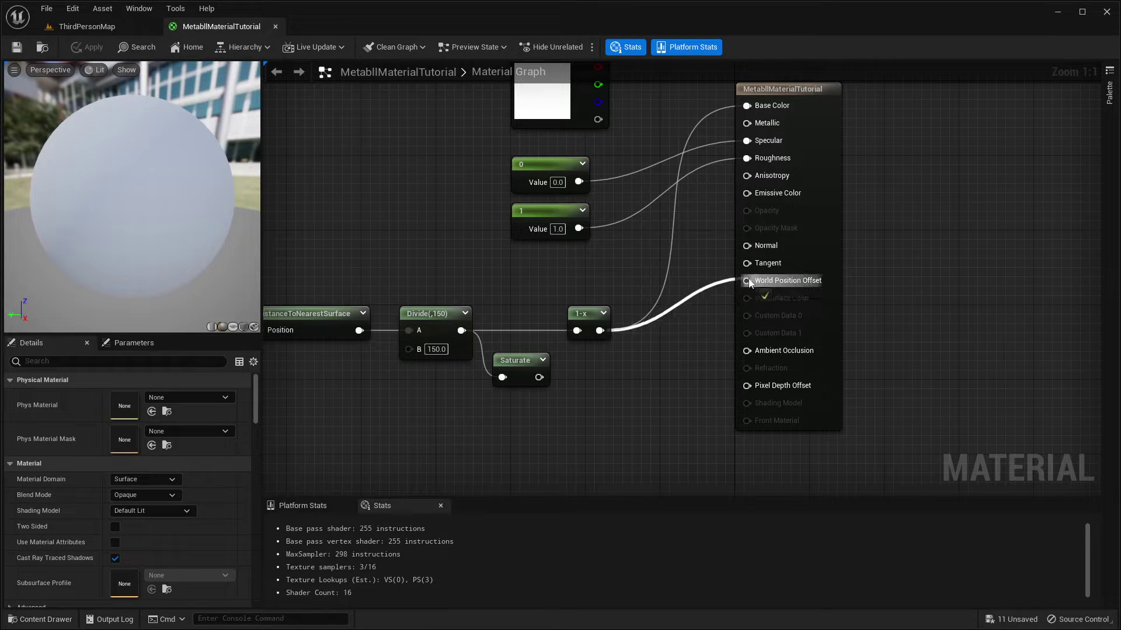
left_click(16, 47)
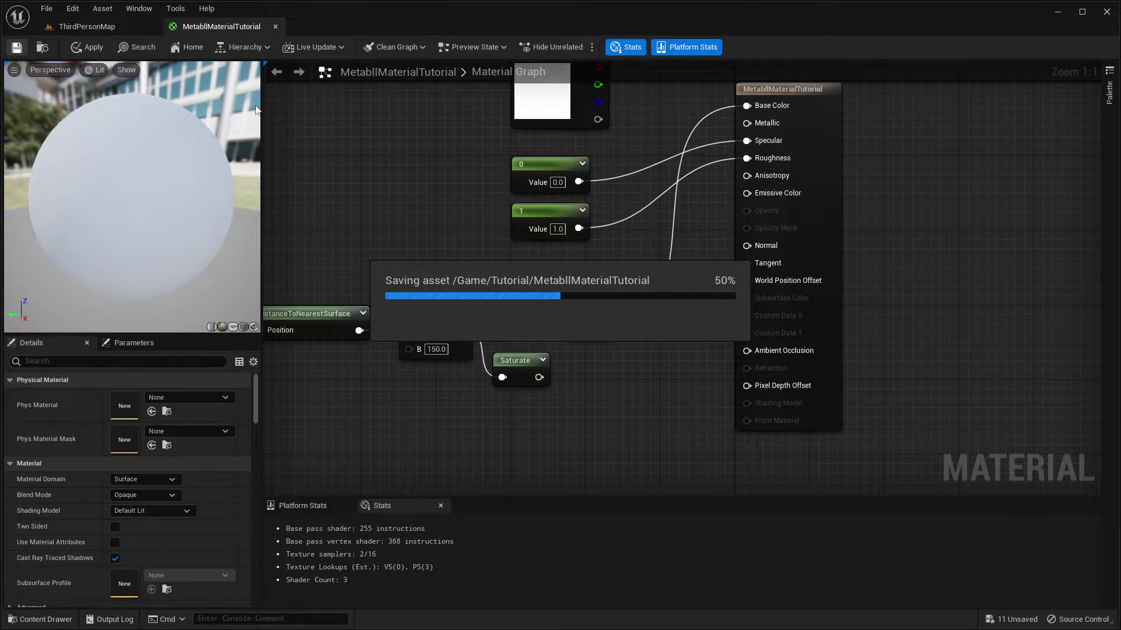
Step: Reposition the sphere beside the wall in ThirdPersonMap and examine how the world position offset affects it
left_click(105, 27)
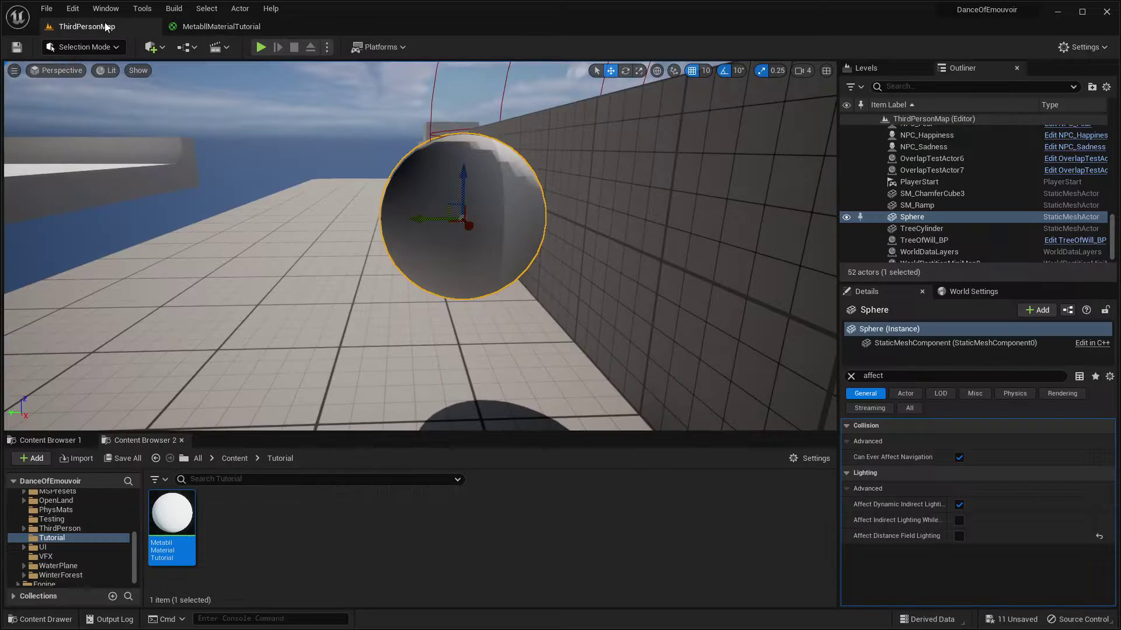
left_click_drag(464, 173, 341, 174)
right_click_drag(342, 174, 422, 189)
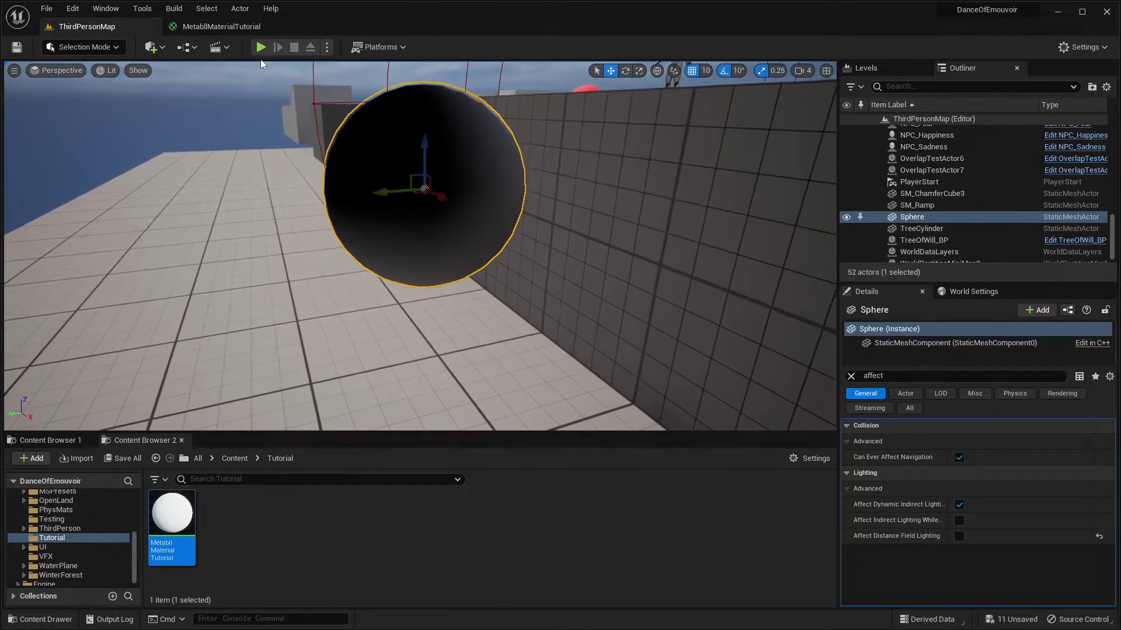
Step: Add a VertexNormalWS node to MetabllMaterialTutorial and place it below the Saturate node
left_click(231, 27)
right_click_drag(462, 307, 519, 189)
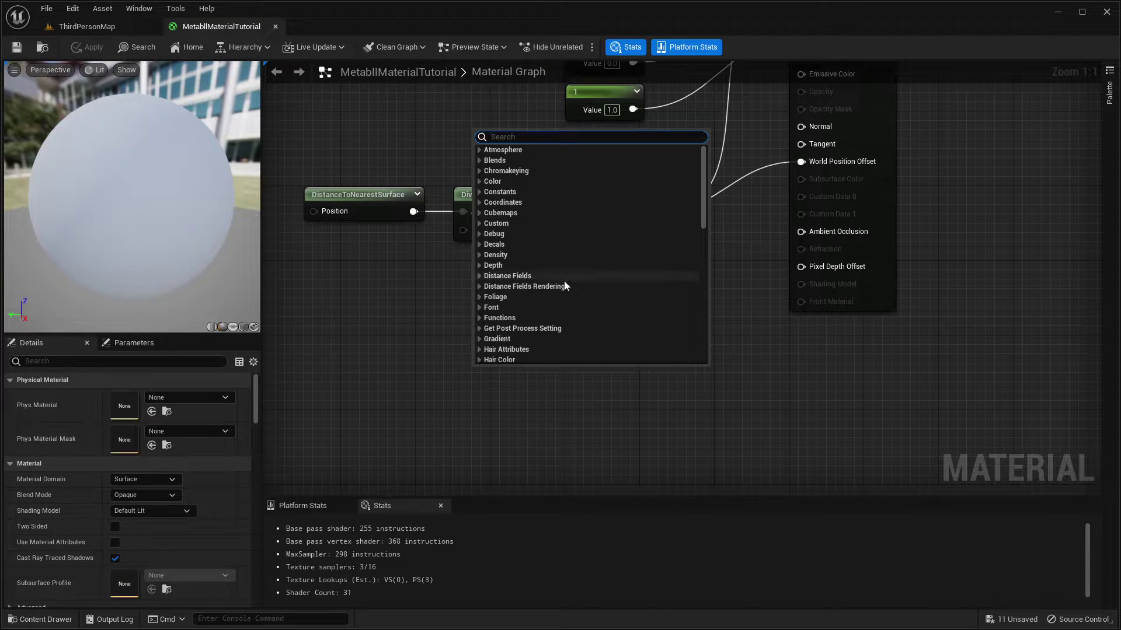
type("vertex")
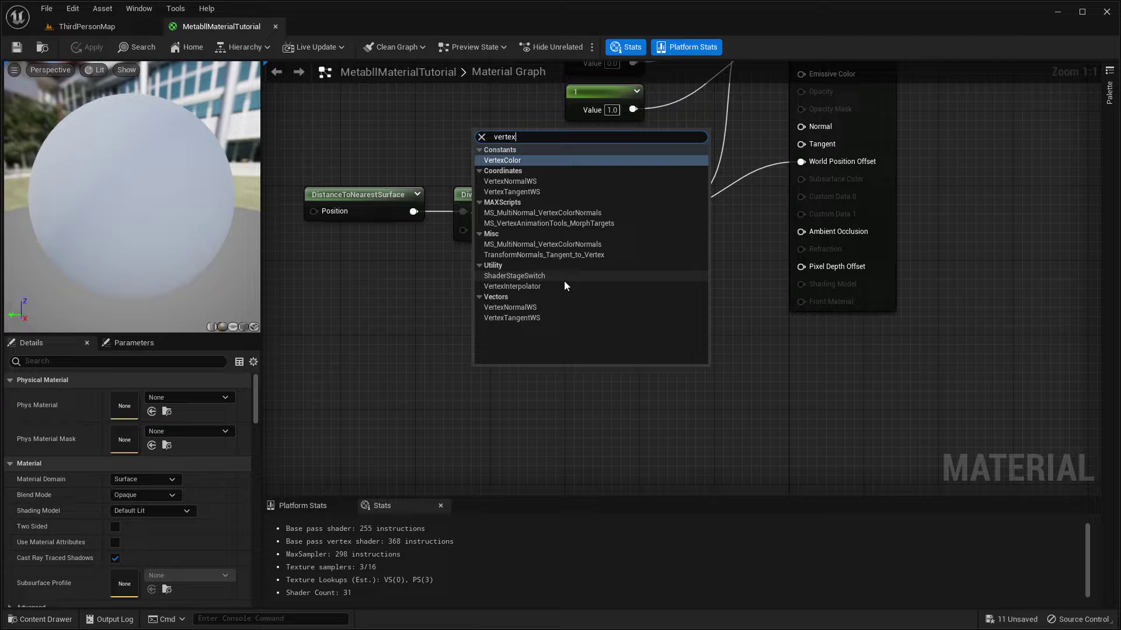
key("Down")
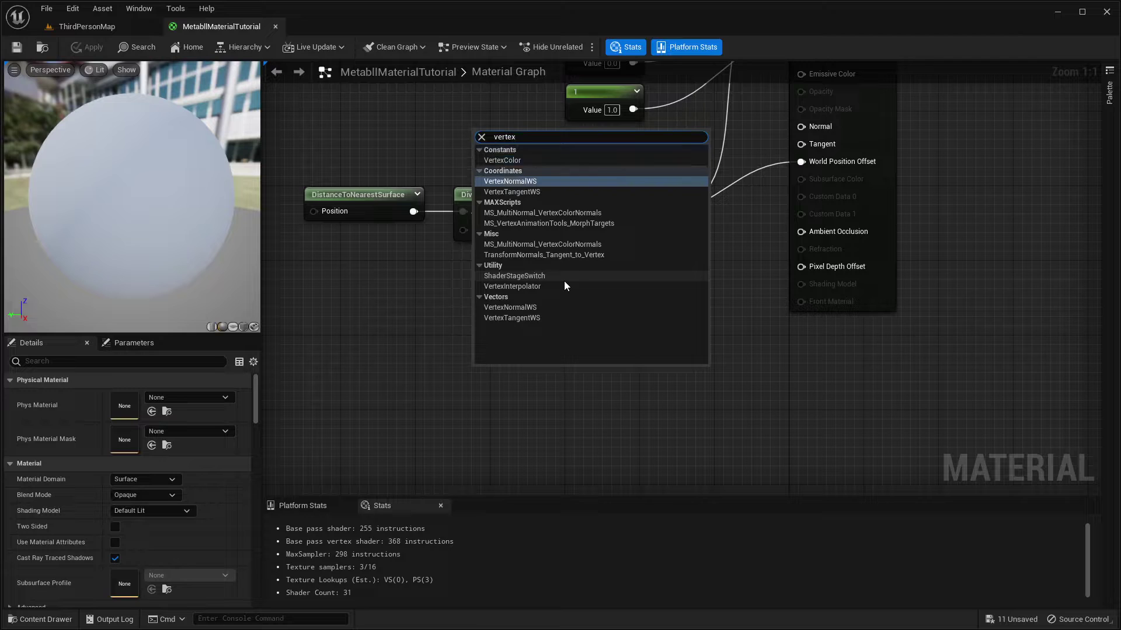
key("Return")
right_click_drag(624, 221, 591, 259)
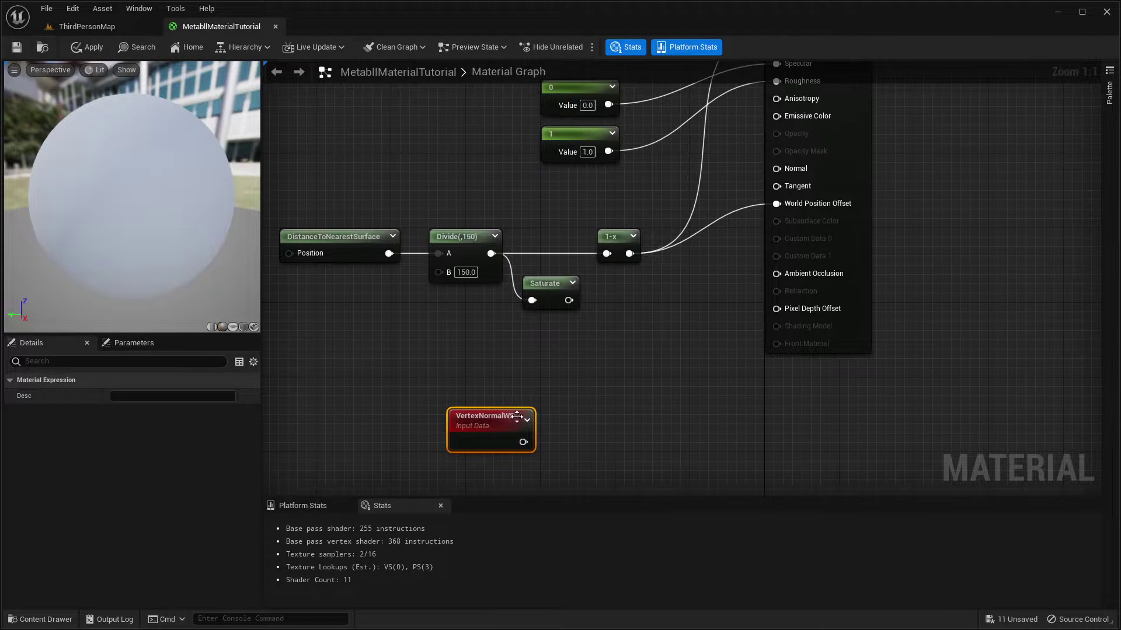
left_click_drag(480, 424, 507, 377)
right_click_drag(507, 377, 516, 350)
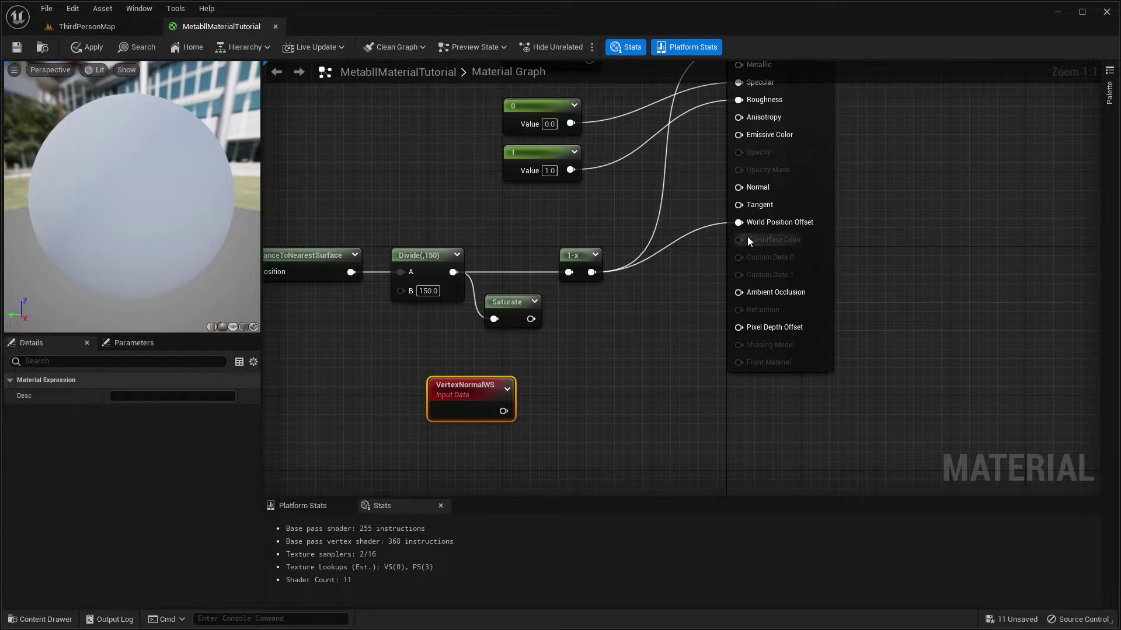
Step: Multiply the 1-x output by VertexNormalWS, connect the product to World Position Offset, and save the material
left_click_drag(615, 259, 650, 380)
type("multiply")
key("Return")
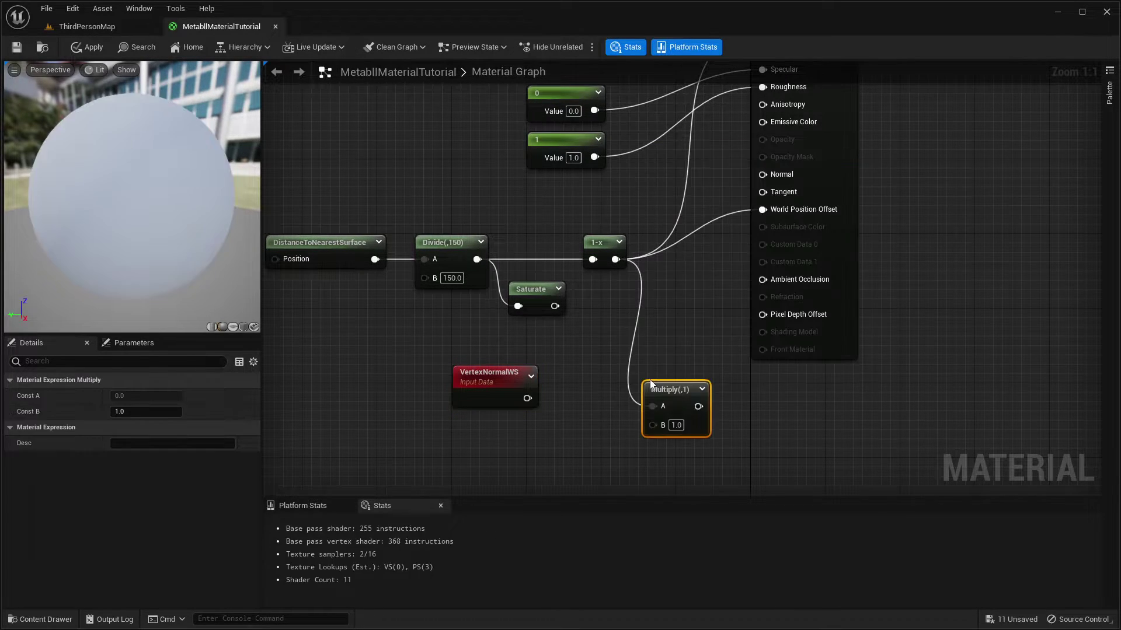
left_click_drag(527, 398, 762, 209)
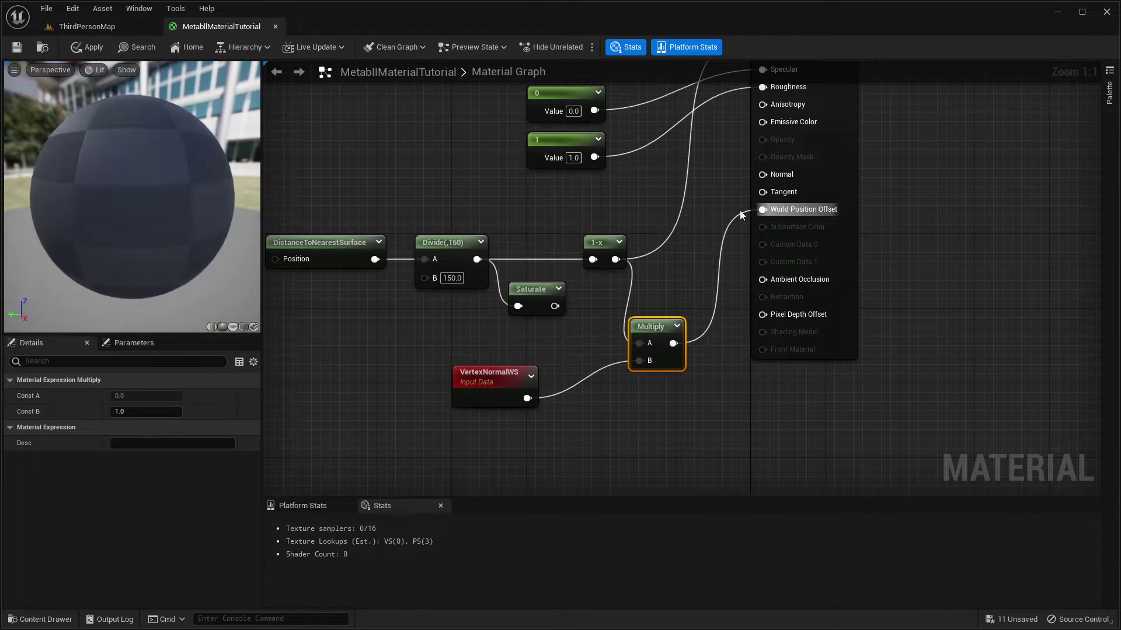
left_click(18, 47)
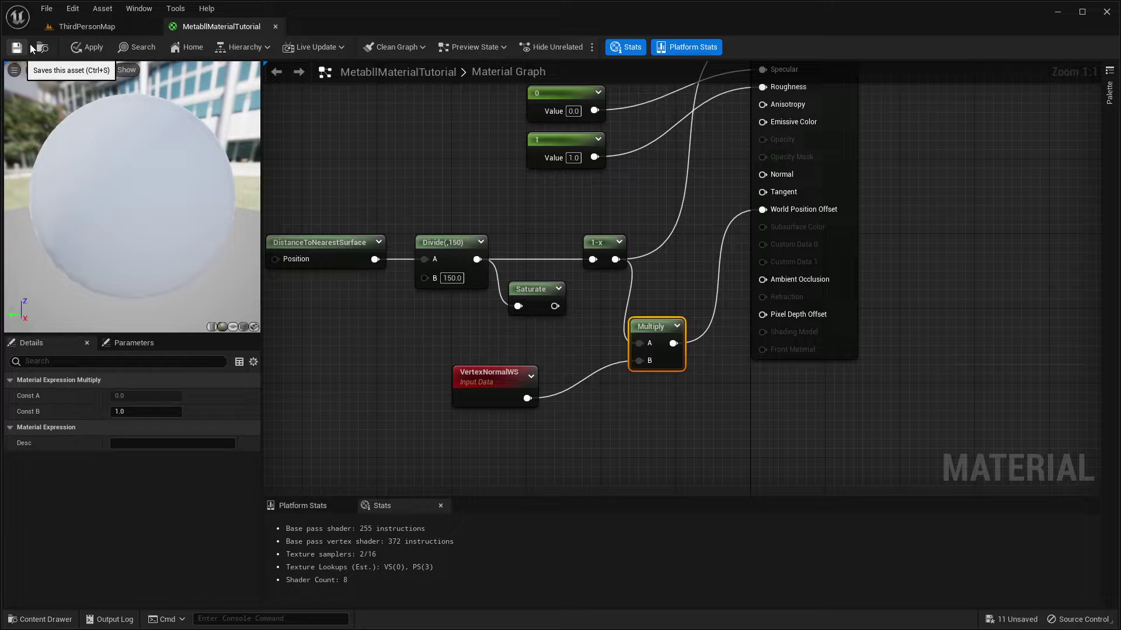
Step: Lower the sphere to the floor in ThirdPersonMap and examine the offset along its vertex normals
left_click(120, 26)
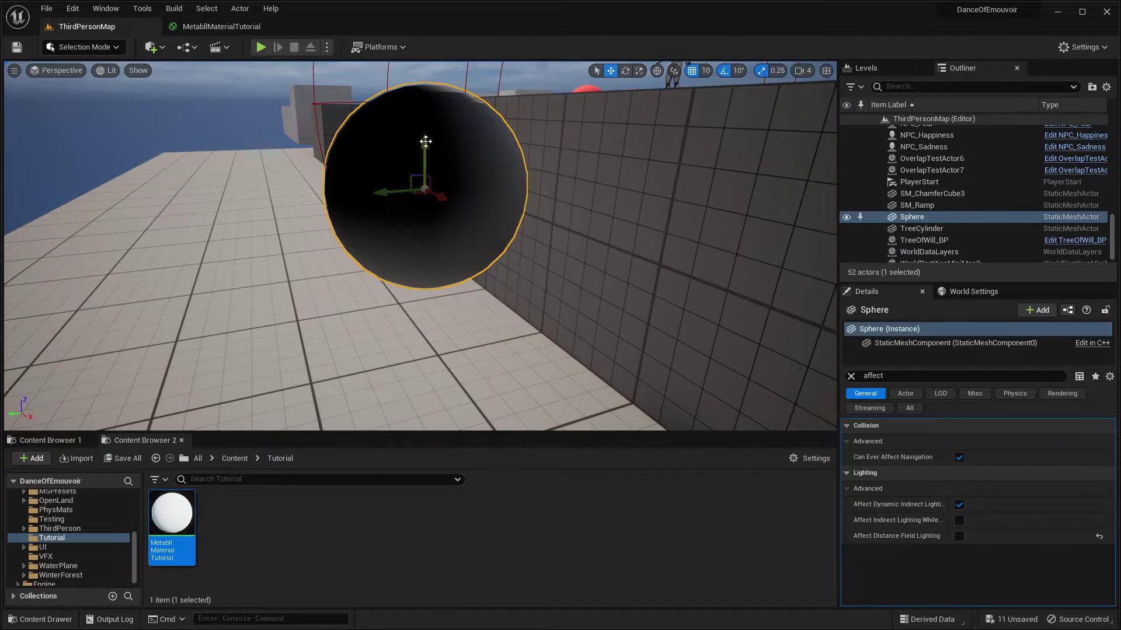
left_click_drag(425, 141, 425, 355)
right_click_drag(456, 367, 408, 373)
Step: Add a Multiply node fed by VertexNormalWS in the material graph and set its B value to 50
left_click(222, 26)
right_click_drag(443, 226, 506, 168)
left_click_drag(596, 340, 650, 391)
type("multiply")
key("Return")
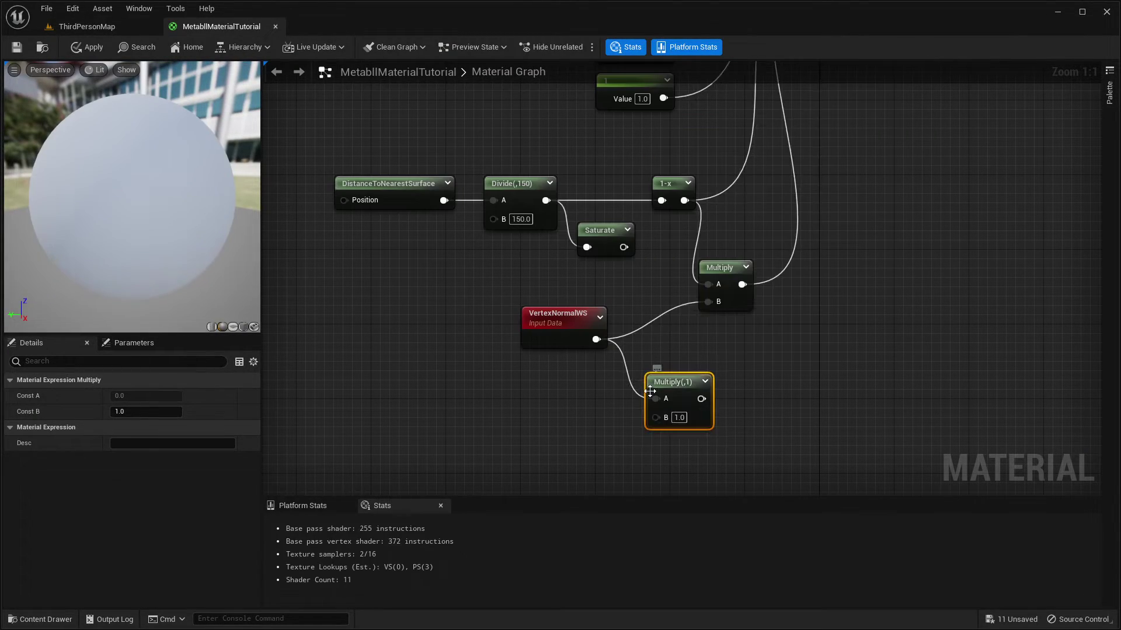
left_click(679, 418)
type("50")
key("Return")
Step: Connect the Multiply by 50 to the other Multiply's B input, tidy both normal nodes, and save the material
left_click_drag(705, 398, 708, 301)
left_click_drag(666, 391, 634, 333)
left_click_drag(583, 308, 655, 353)
left_click_drag(654, 334, 607, 335)
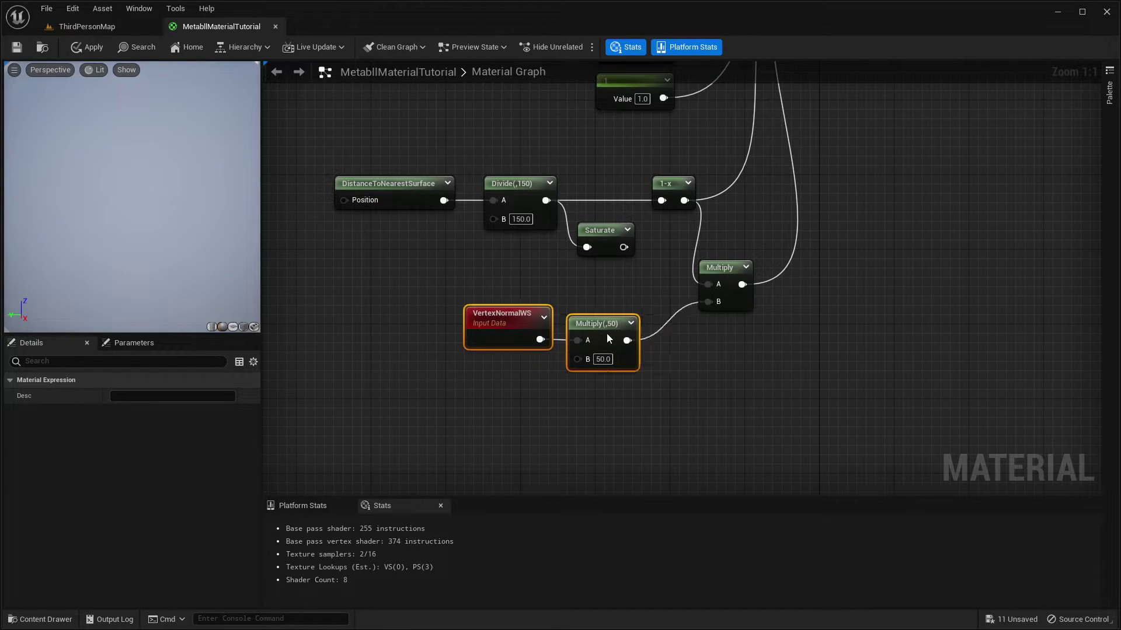
left_click(16, 49)
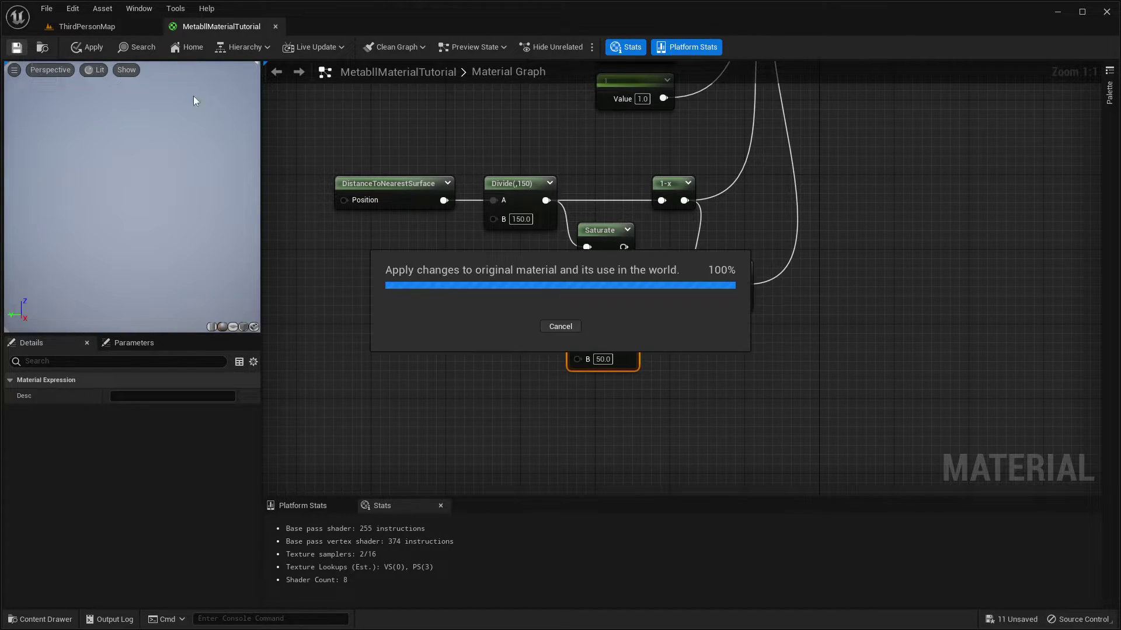
Step: Raise and lower the sphere above the floor in ThirdPersonMap and examine how its size responds to distance
left_click(112, 27)
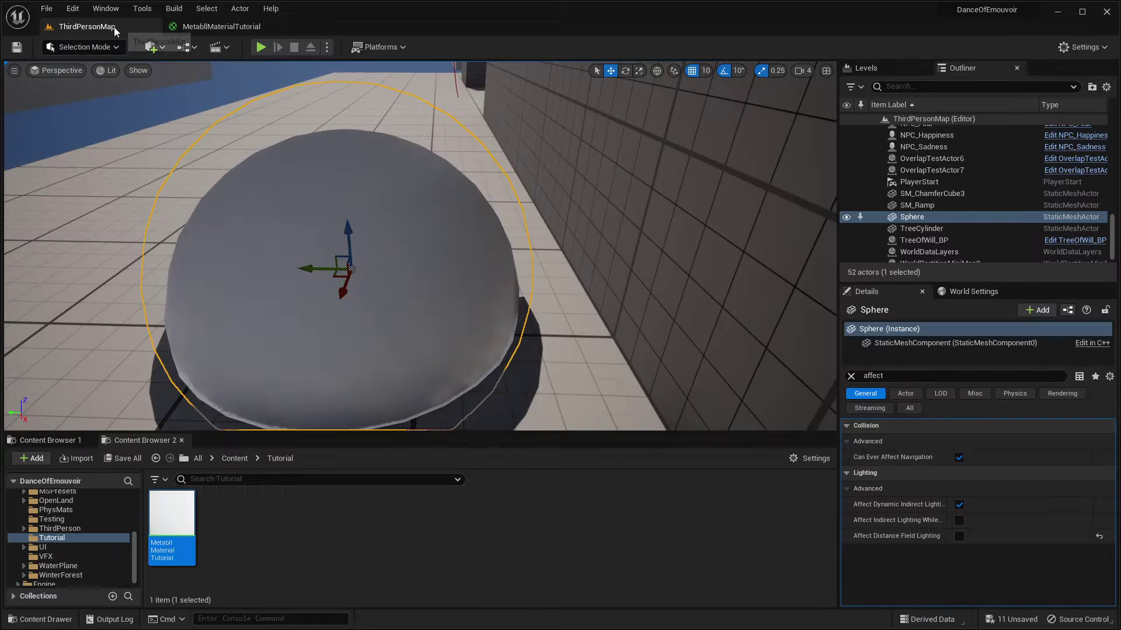
key("s")
mouse_move(402, 195)
right_mouse_down()
mouse_move(403, 175)
mouse_move(379, 195)
mouse_move(403, 195)
right_mouse_up()
key("w")
left_click_drag(428, 219, 446, 65)
key("f")
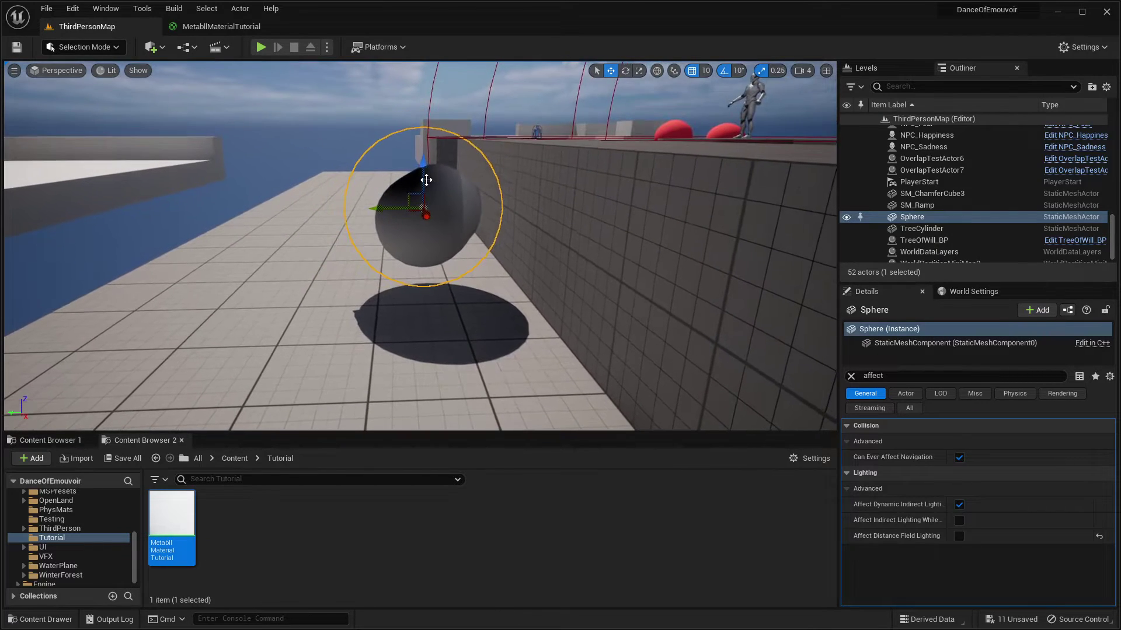
left_click_drag(438, 195, 438, 68)
mouse_move(438, 76)
right_mouse_down()
mouse_move(420, 88)
mouse_move(422, 63)
right_mouse_up()
left_click_drag(415, 171, 415, 295)
right_click_drag(416, 290, 417, 303)
scroll(426, 282, "up", 3)
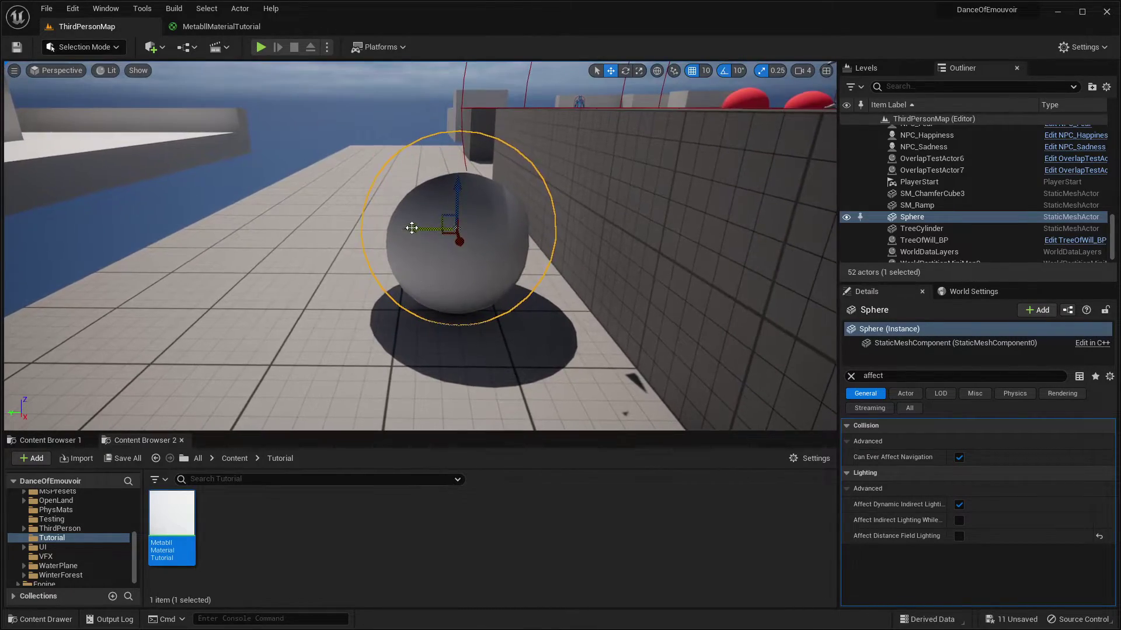
Step: Move the sphere toward and away from the wall and examine how its surface deforms near it
left_click_drag(408, 228, 358, 236)
right_click_drag(357, 236, 499, 221)
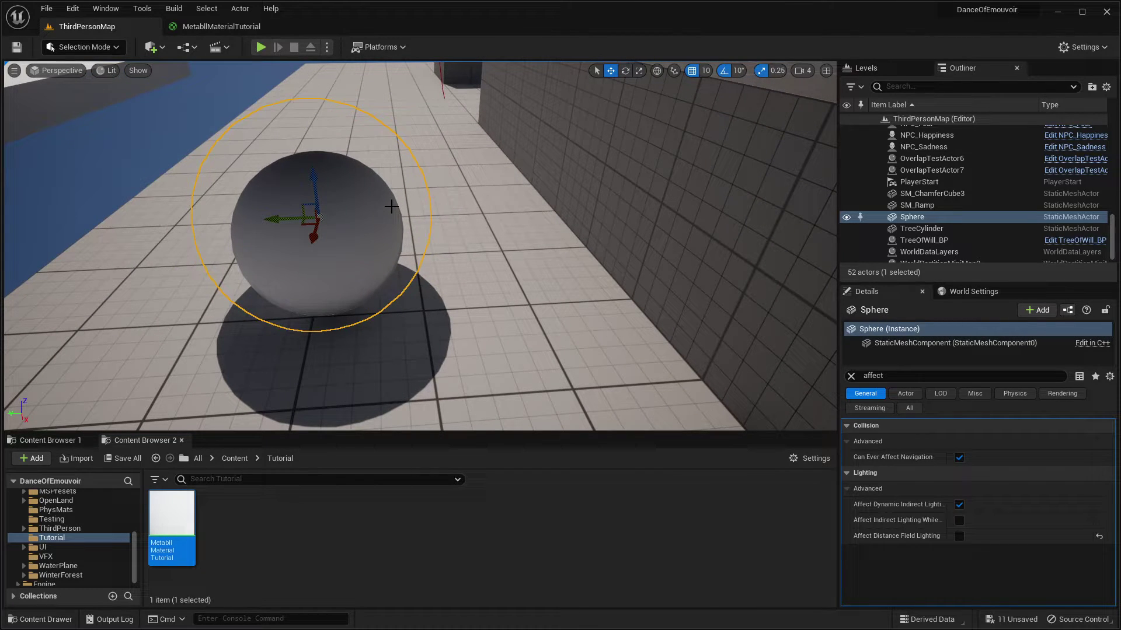
right_click_drag(483, 219, 327, 223)
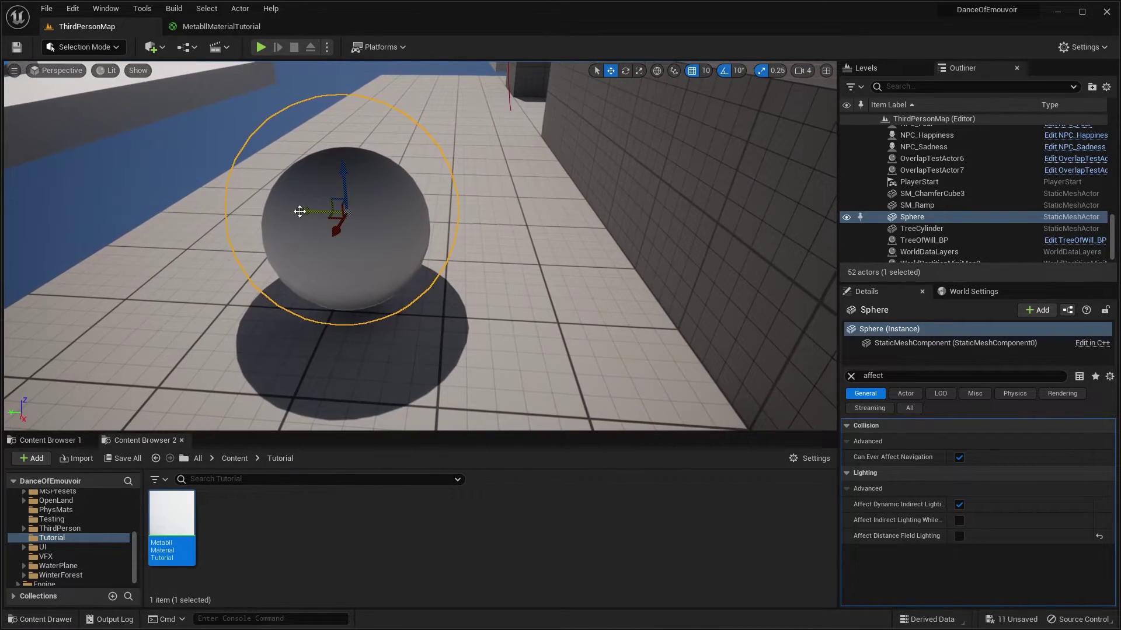
left_click_drag(300, 211, 434, 218)
mouse_move(371, 253)
left_mouse_down()
mouse_move(580, 258)
mouse_move(426, 242)
mouse_move(385, 257)
left_mouse_up()
right_click_drag(385, 257, 392, 256)
left_click_drag(391, 256, 155, 263)
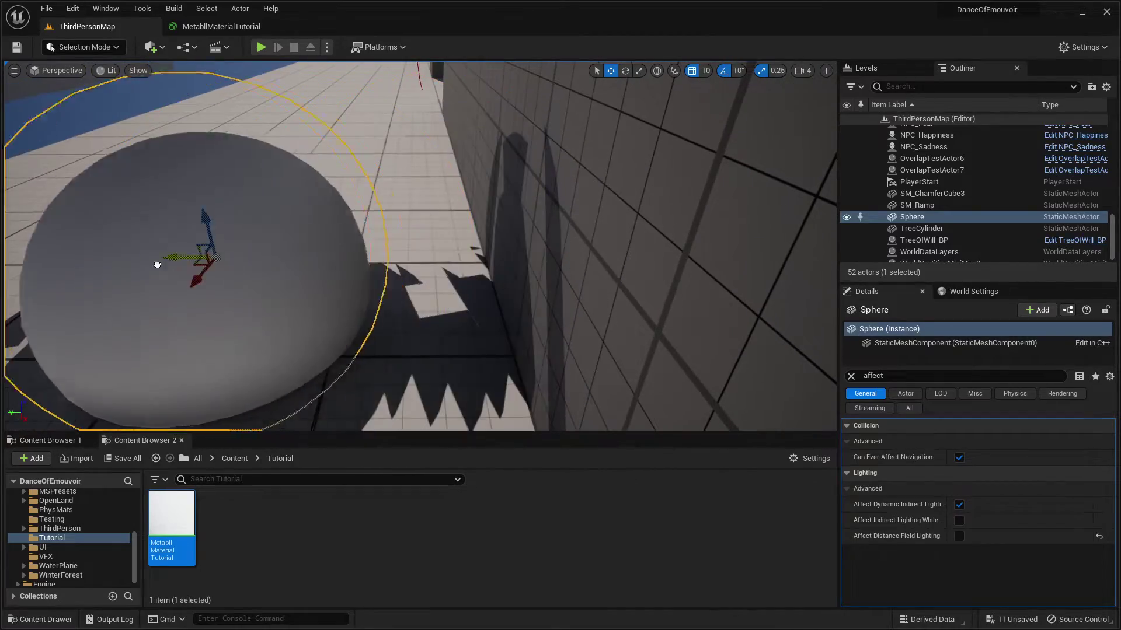
right_click_drag(155, 262, 312, 288)
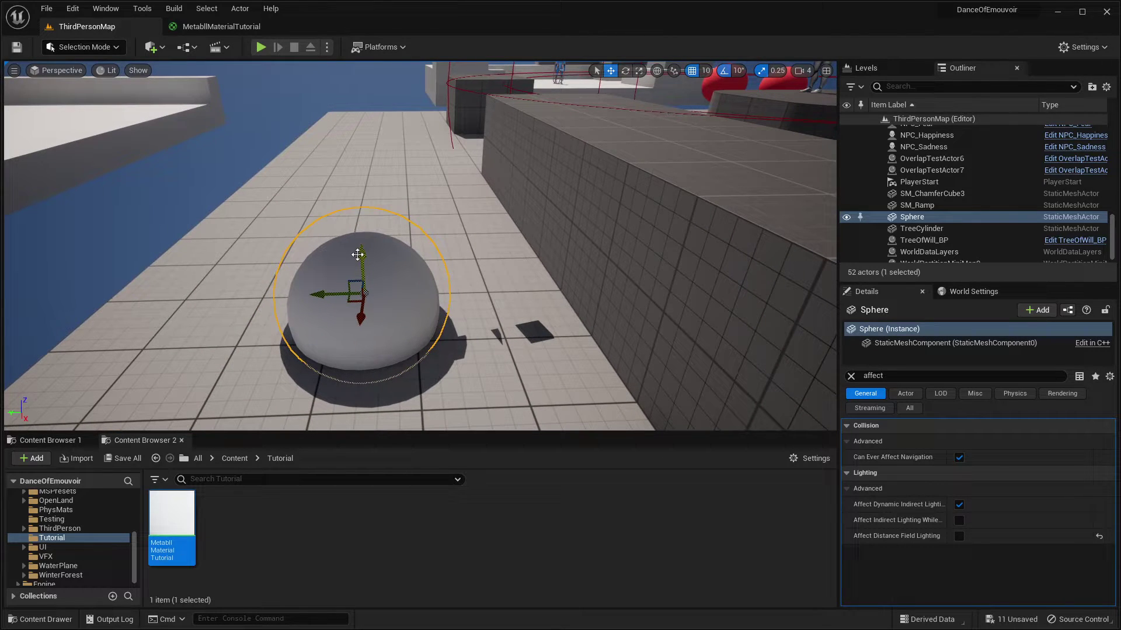
right_click_drag(363, 259, 364, 293)
mouse_move(361, 255)
left_mouse_down("shift")
mouse_move(361, 350)
mouse_move(361, 252)
left_mouse_up("shift")
Step: Reinsert the Saturate node between Divide and 1-x in the material graph, and save the material
left_click(227, 27)
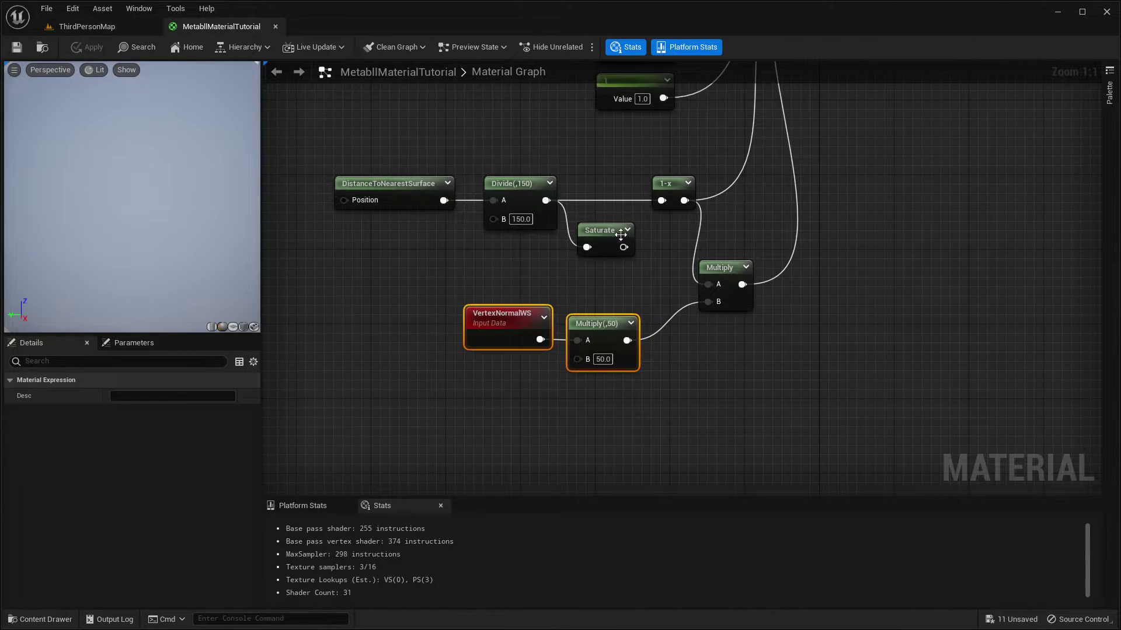
left_click_drag(579, 214, 665, 201)
left_click(597, 211)
key("Home")
left_click(16, 54)
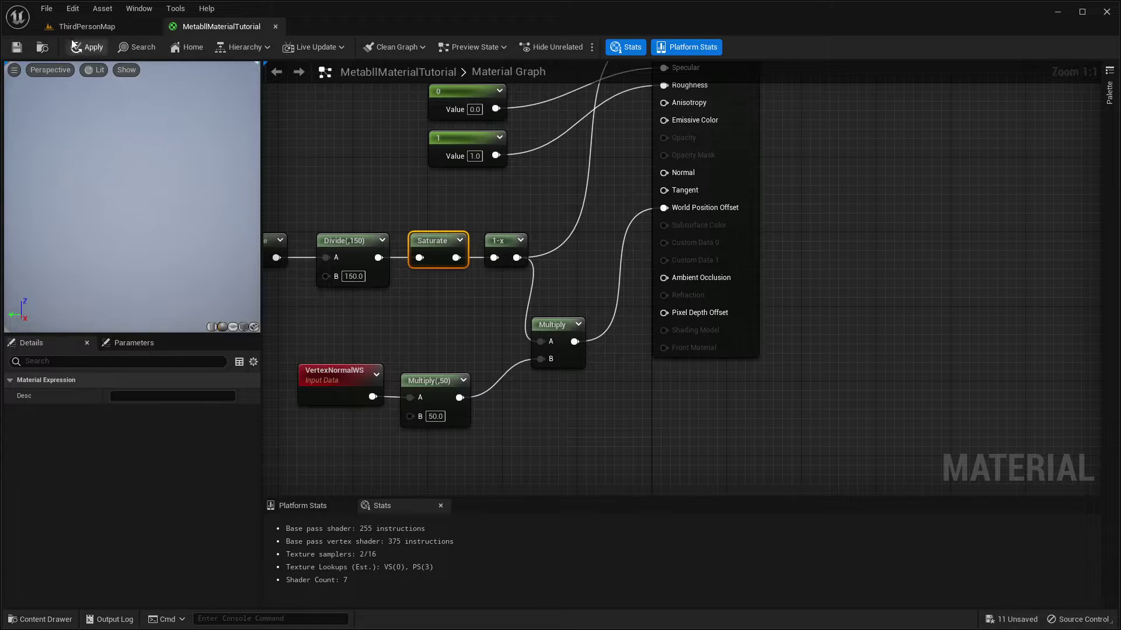
Step: Move the sphere up and down over the floor in ThirdPersonMap and examine its deformation with Saturate applied
left_click(104, 27)
right_click_drag(352, 268, 354, 244)
key("s")
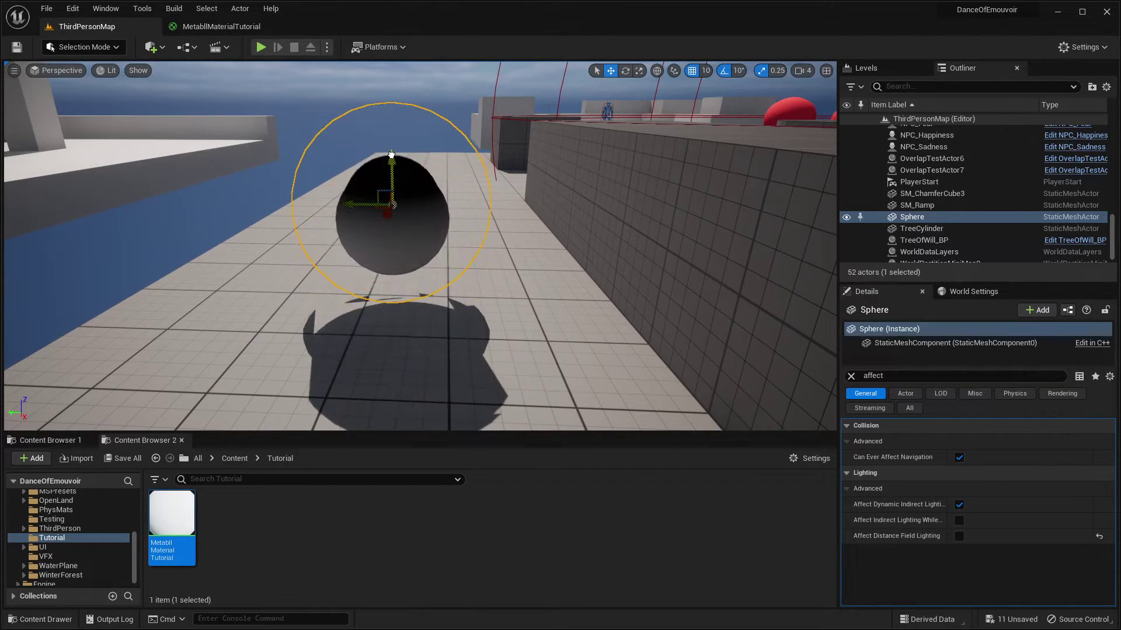
mouse_move(393, 277)
left_mouse_down()
mouse_move(401, 64)
mouse_move(391, 290)
left_mouse_up()
left_click_drag(391, 331, 406, 99)
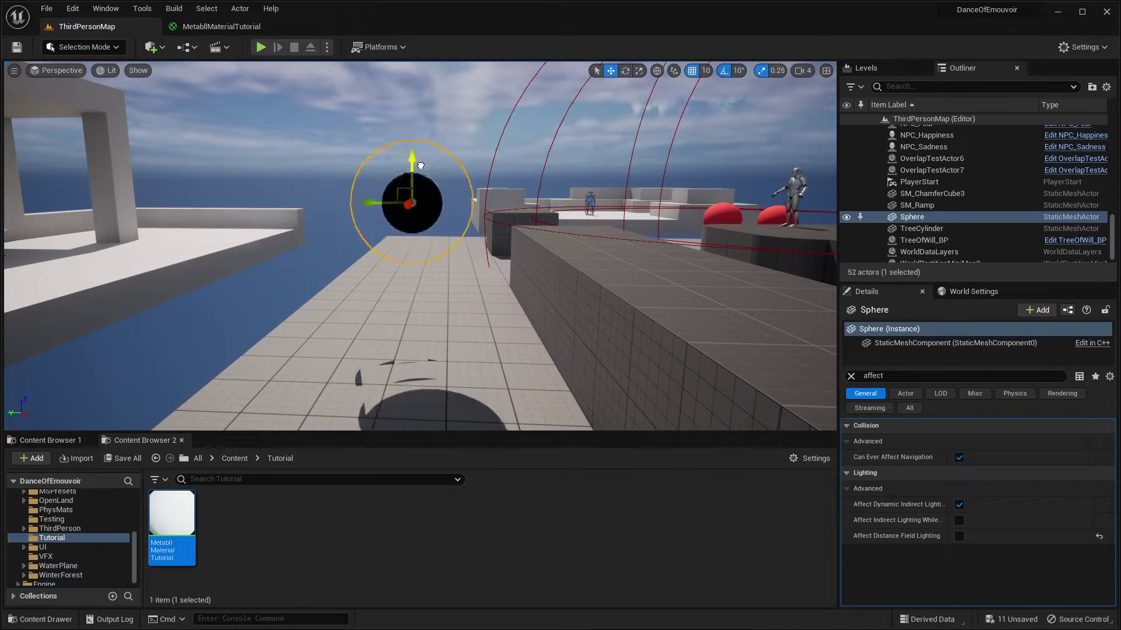
mouse_move(411, 195)
right_mouse_down()
mouse_move(404, 163)
mouse_move(400, 211)
right_mouse_up()
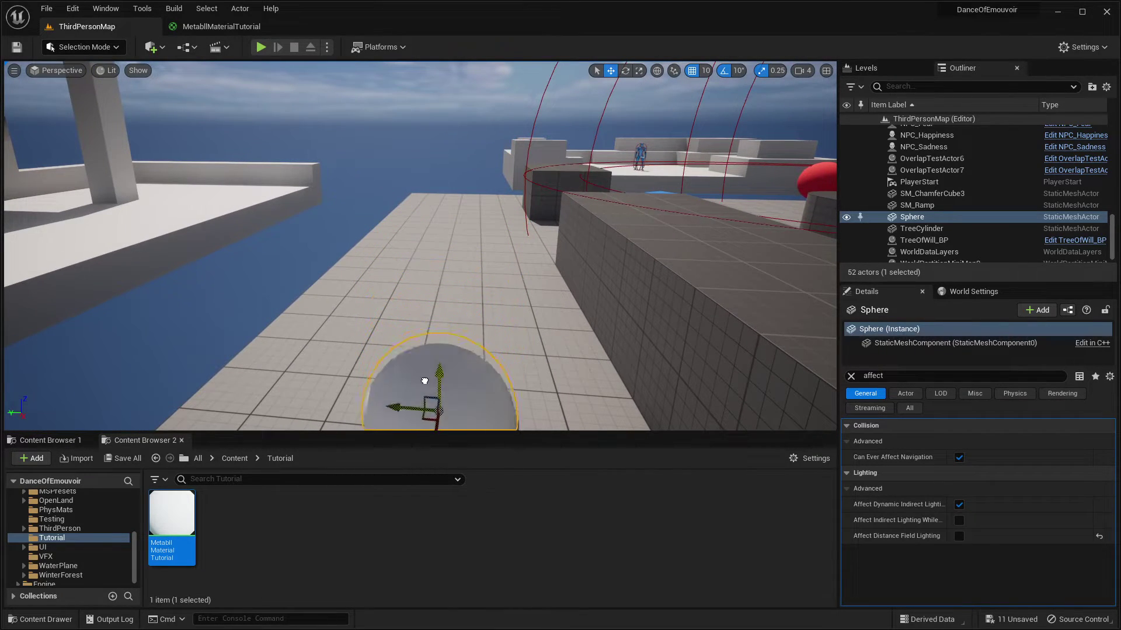
mouse_move(425, 381)
right_mouse_down()
mouse_move(425, 420)
mouse_move(425, 391)
right_mouse_up()
left_click_drag(426, 266, 426, 204, "shift")
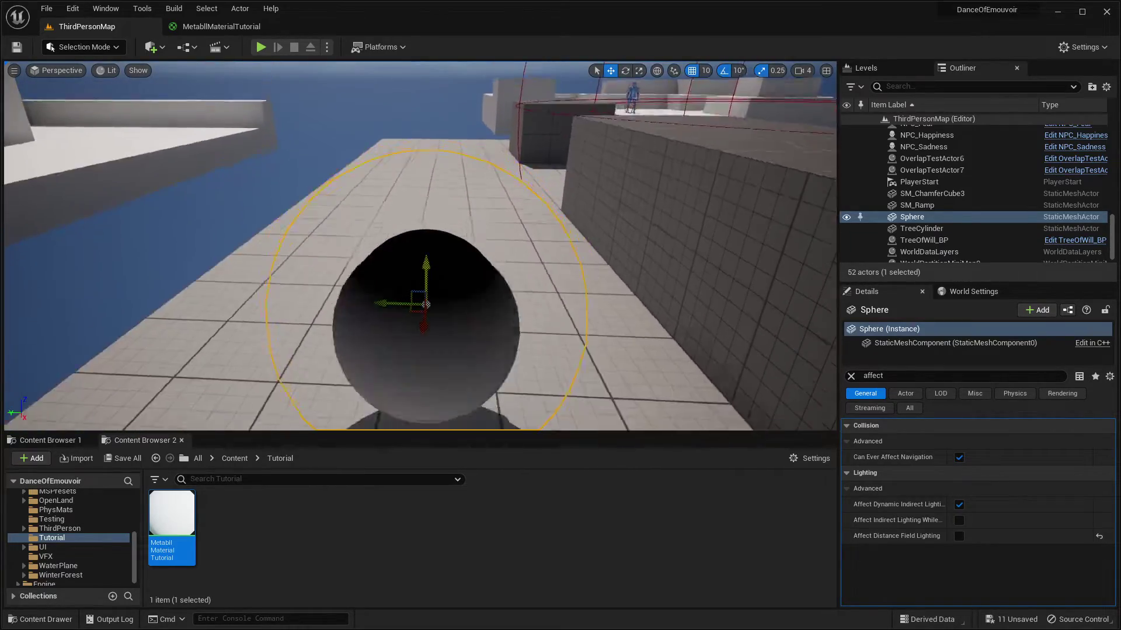
left_click_drag(426, 304, 426, 304, "shift")
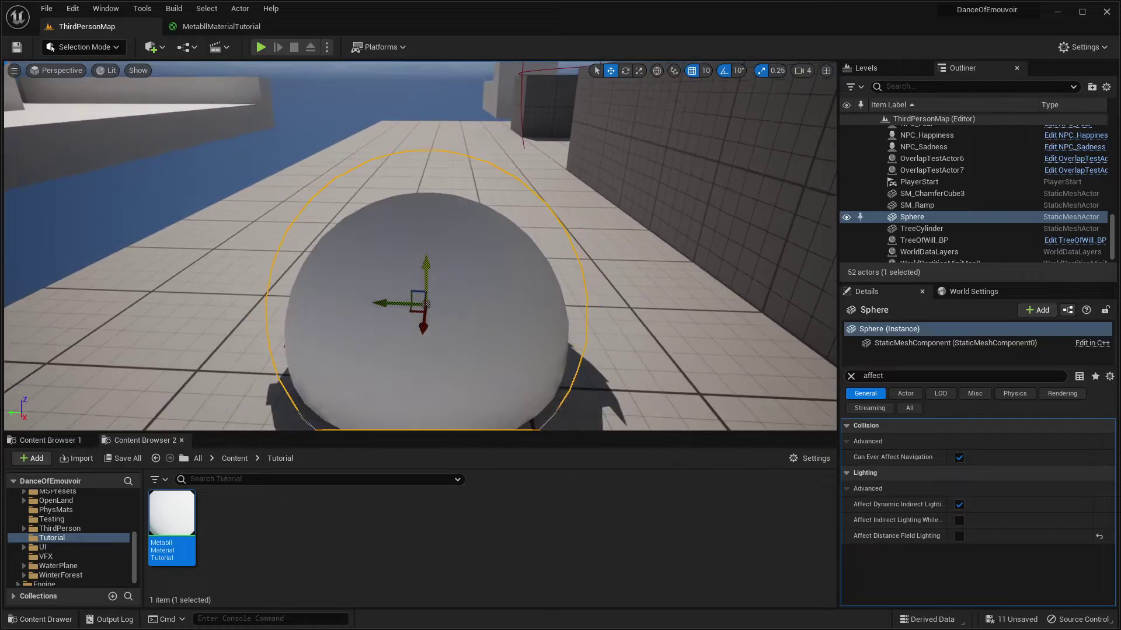
right_click_drag(426, 304, 449, 297)
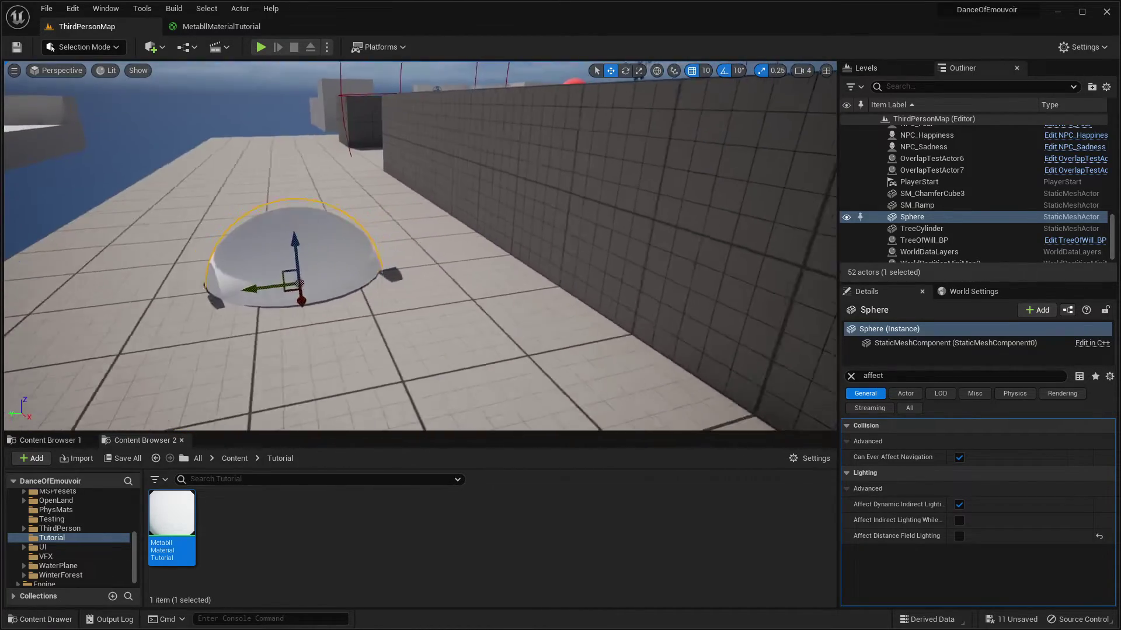
right_click_drag(240, 287, 220, 273)
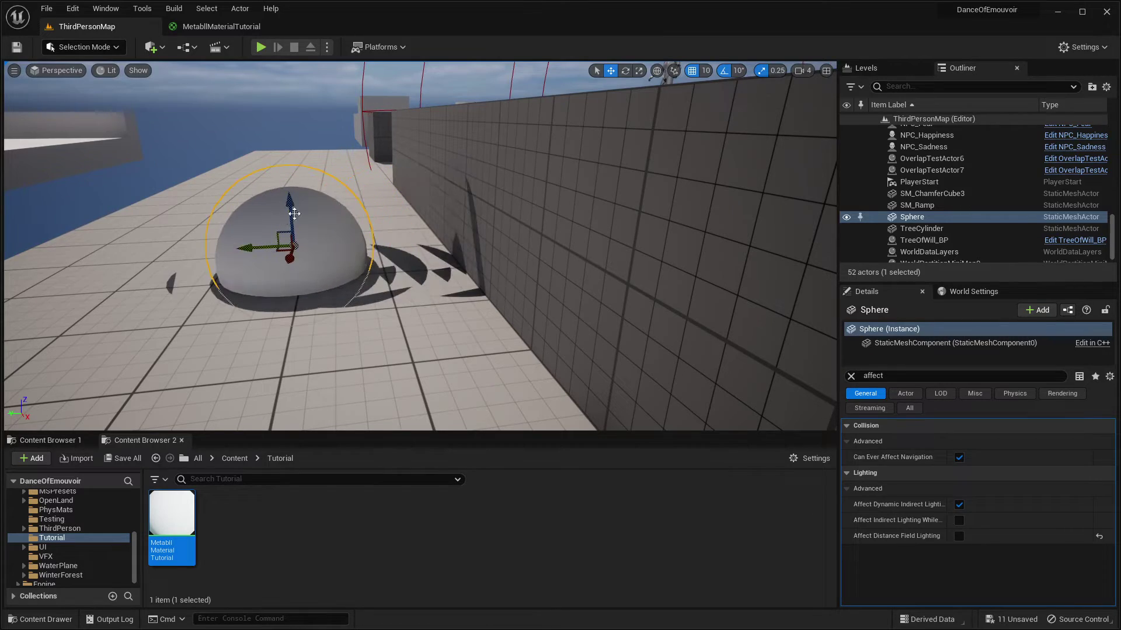
Step: Duplicate the sphere along the X axis and position the copy in the air right beside the original
right_click_drag(309, 134, 522, 257)
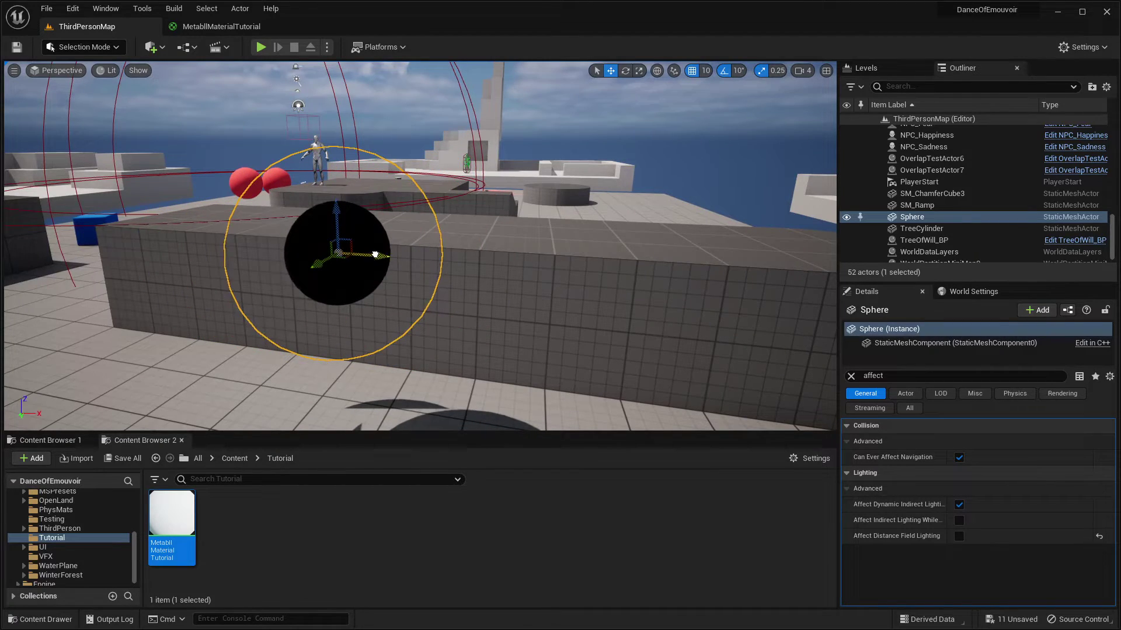
left_click_drag(374, 254, 202, 245, "alt")
right_click_drag(202, 245, 251, 258)
left_click_drag(178, 234, 274, 229)
right_click_drag(274, 229, 234, 234)
left_click_drag(411, 242, 321, 244)
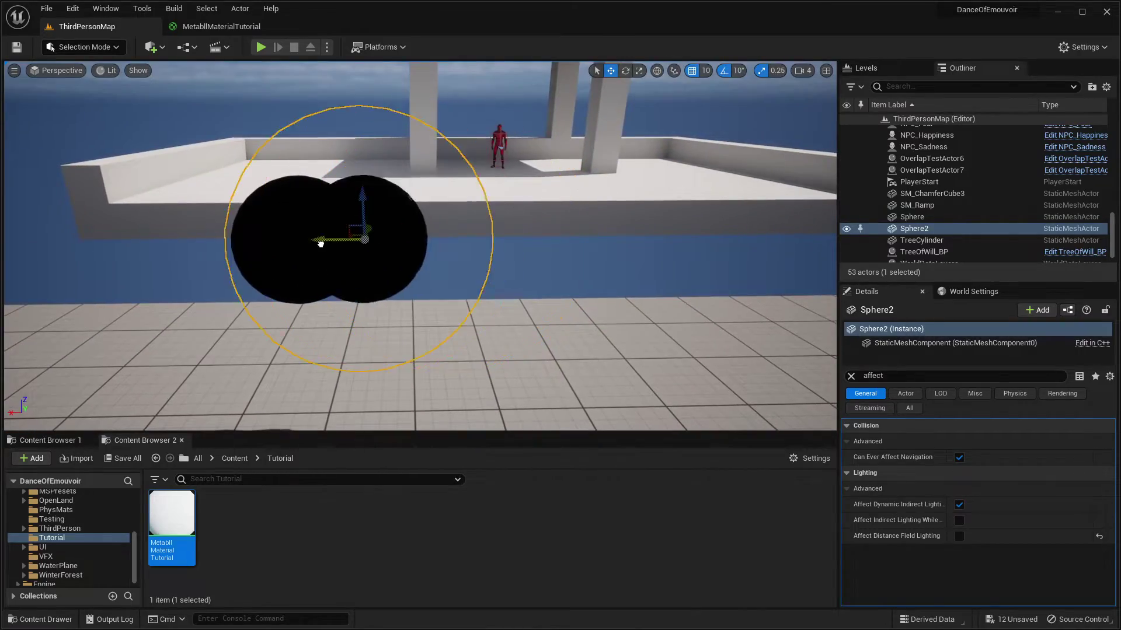
right_click_drag(320, 244, 366, 230)
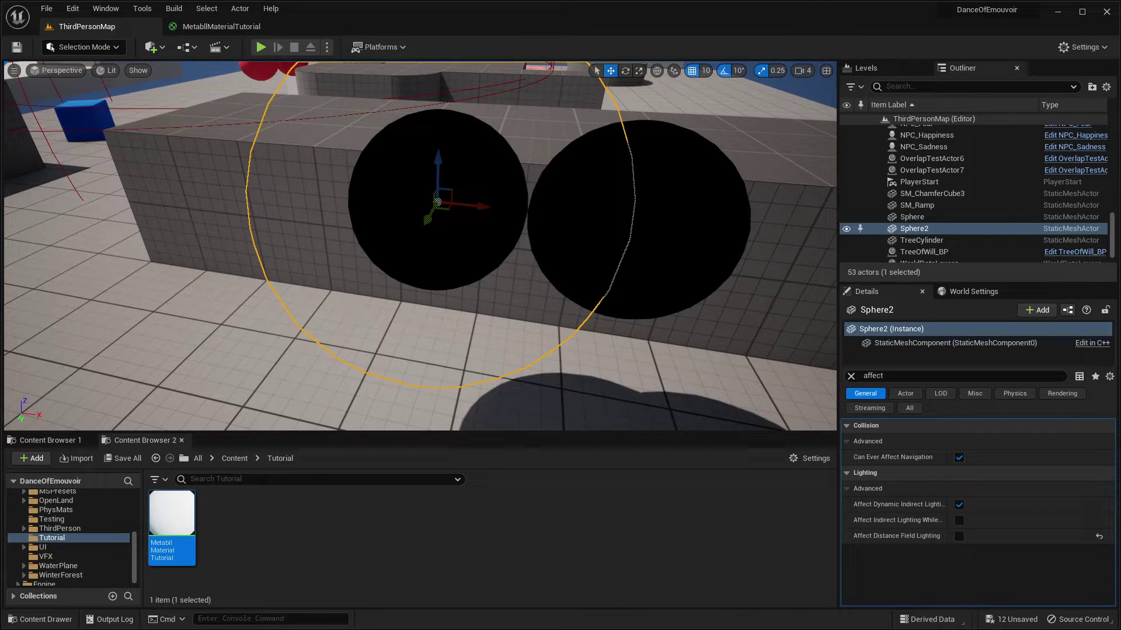
Step: Enable Affect Distance Field Lighting on both Sphere and Sphere2
left_click(737, 417)
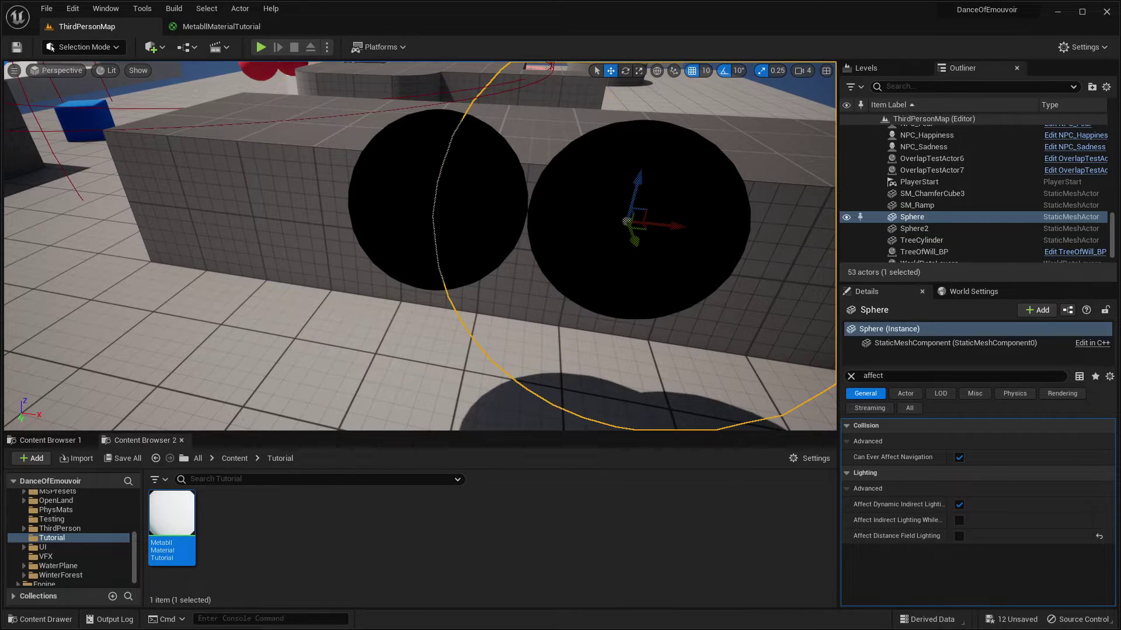
right_click_drag(737, 416, 788, 416)
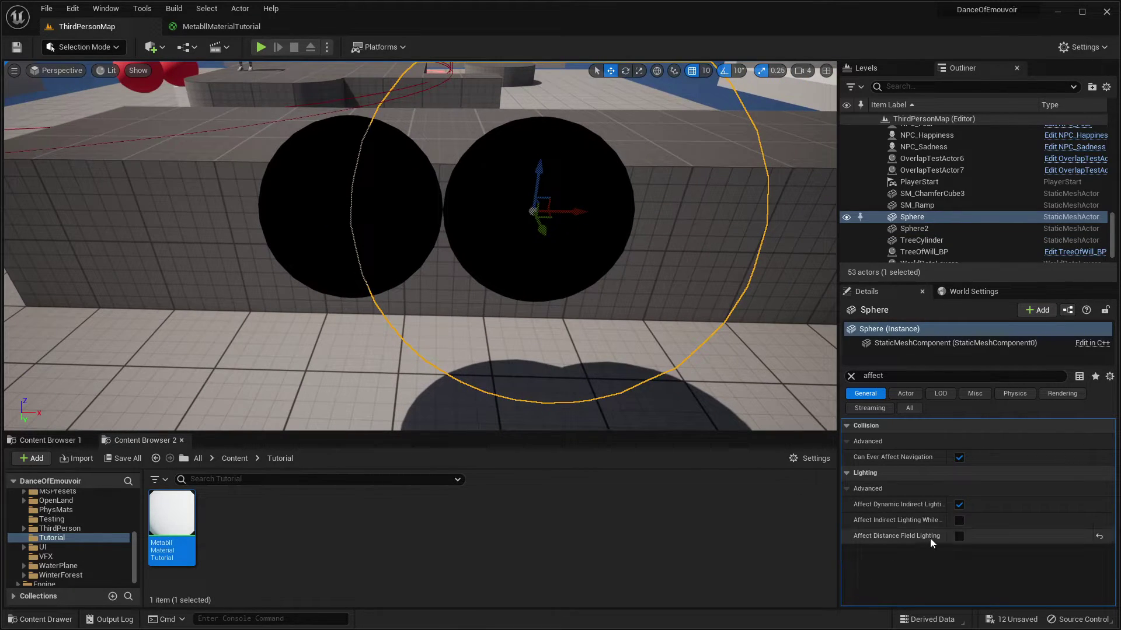
left_click(374, 245, "ctrl")
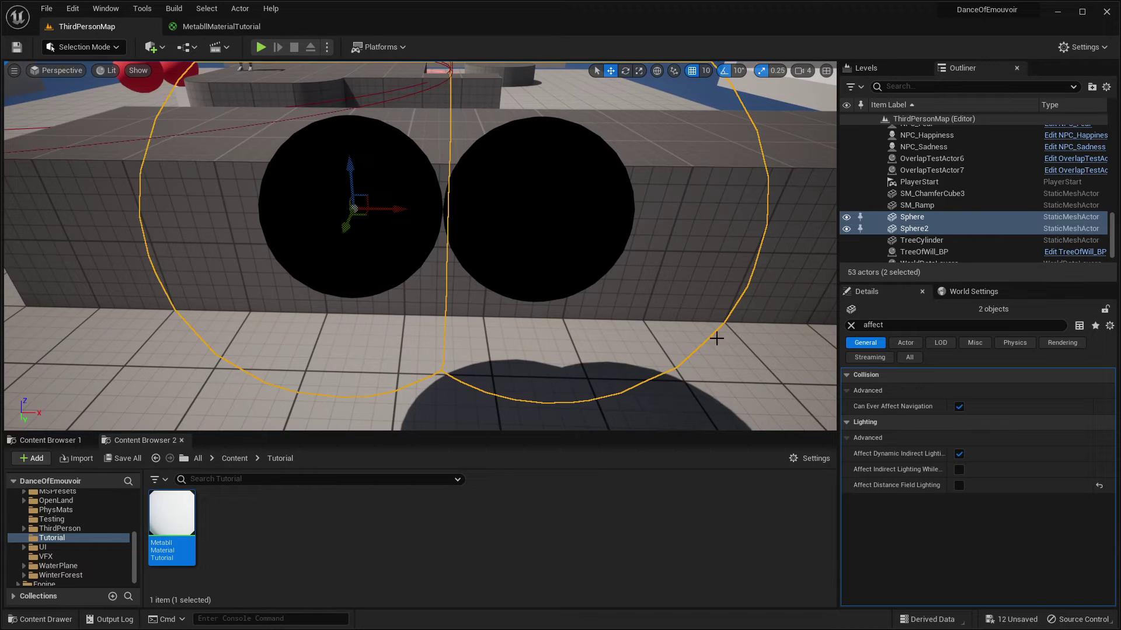
left_click(959, 486)
scroll(400, 229, "down", 10)
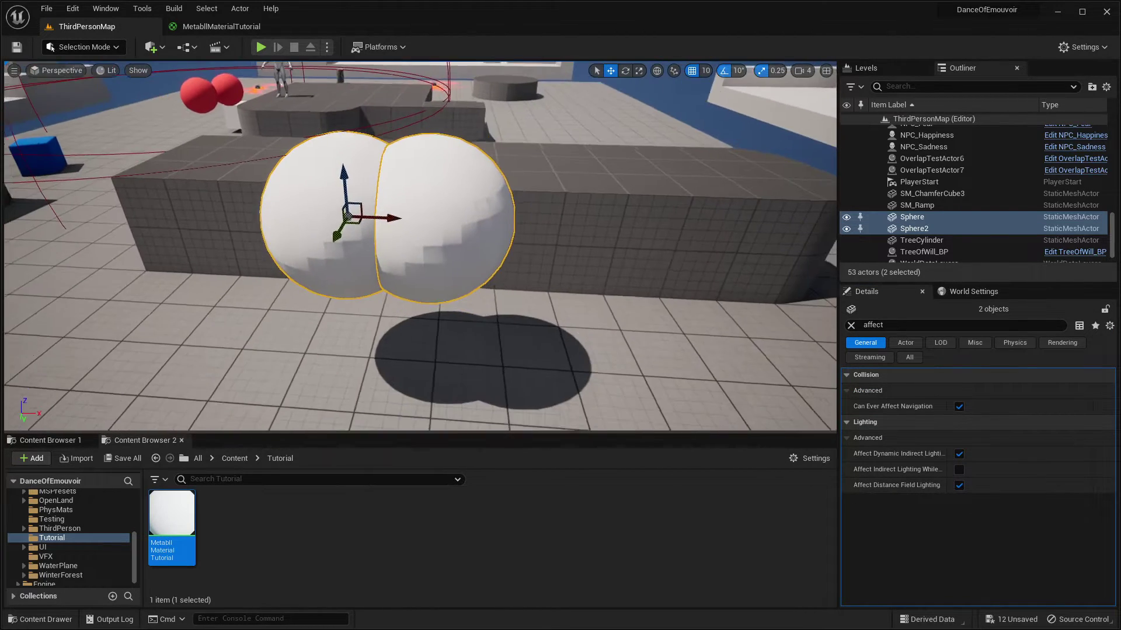
Step: Move Sphere along the X axis away from Sphere2 and examine the surfaces of both spheres up close
left_click_drag(401, 229, 567, 243)
left_click(431, 250)
scroll(338, 230, "up", 5)
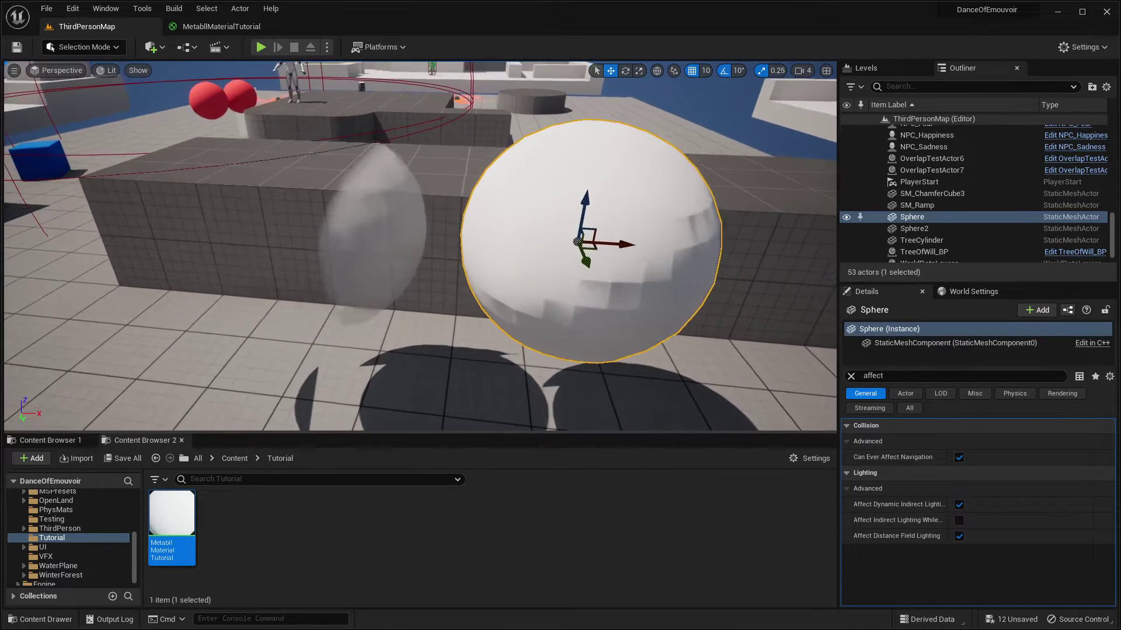
mouse_move(643, 238)
left_mouse_down()
mouse_move(615, 238)
mouse_move(661, 238)
mouse_move(624, 238)
left_mouse_up()
right_click_drag(625, 238, 338, 233)
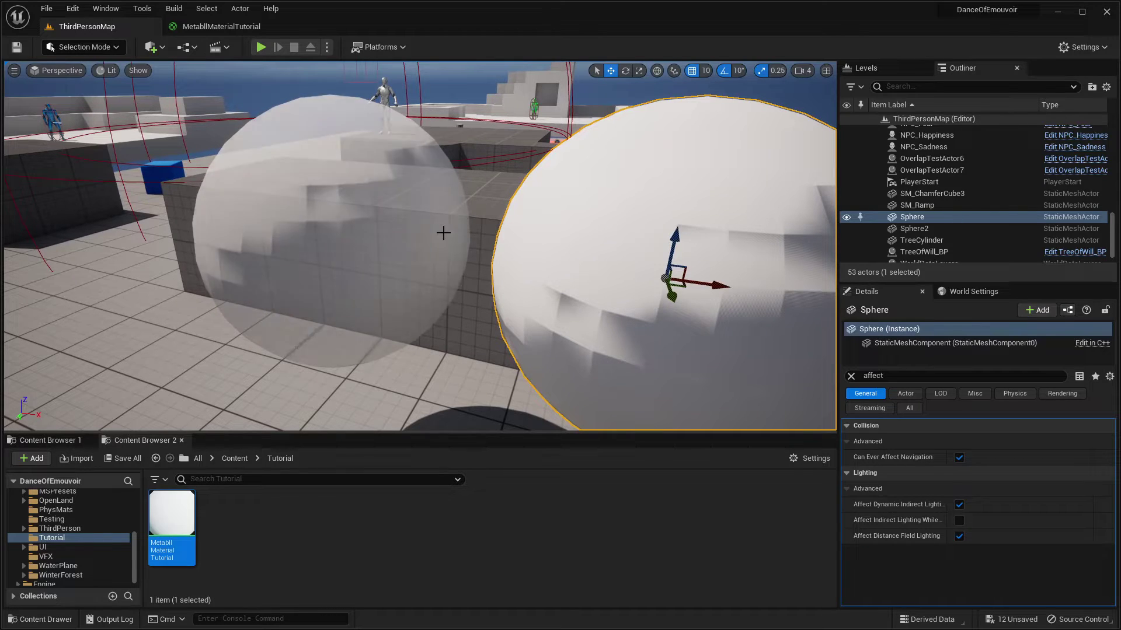
Step: In the MetabllMaterialTutorial graph, move the VertexNormalWS and Multiply(,50) nodes away from the final Multiply to make room
left_click(213, 27)
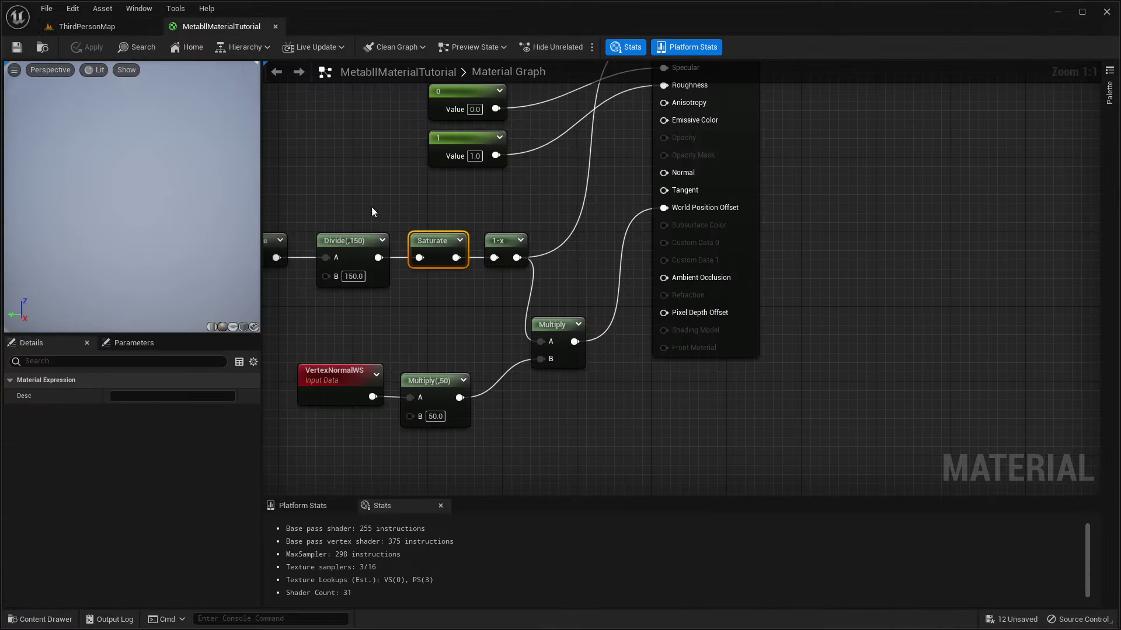
right_click_drag(459, 299, 590, 320)
left_click_drag(590, 318, 834, 404)
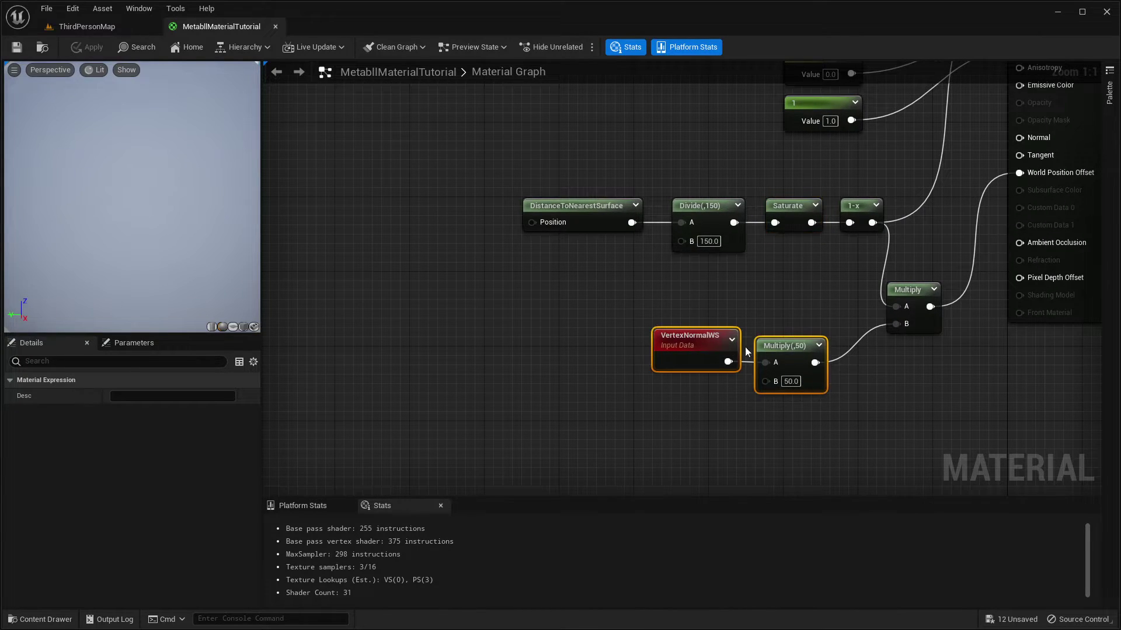
left_click_drag(782, 346, 510, 343)
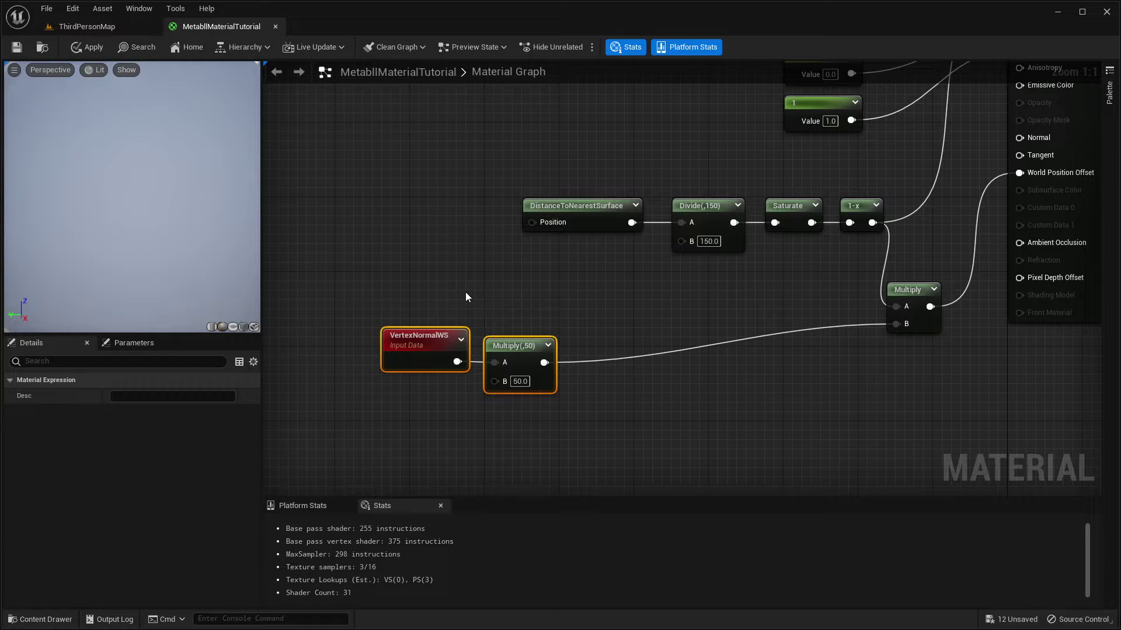
right_click_drag(452, 283, 579, 372)
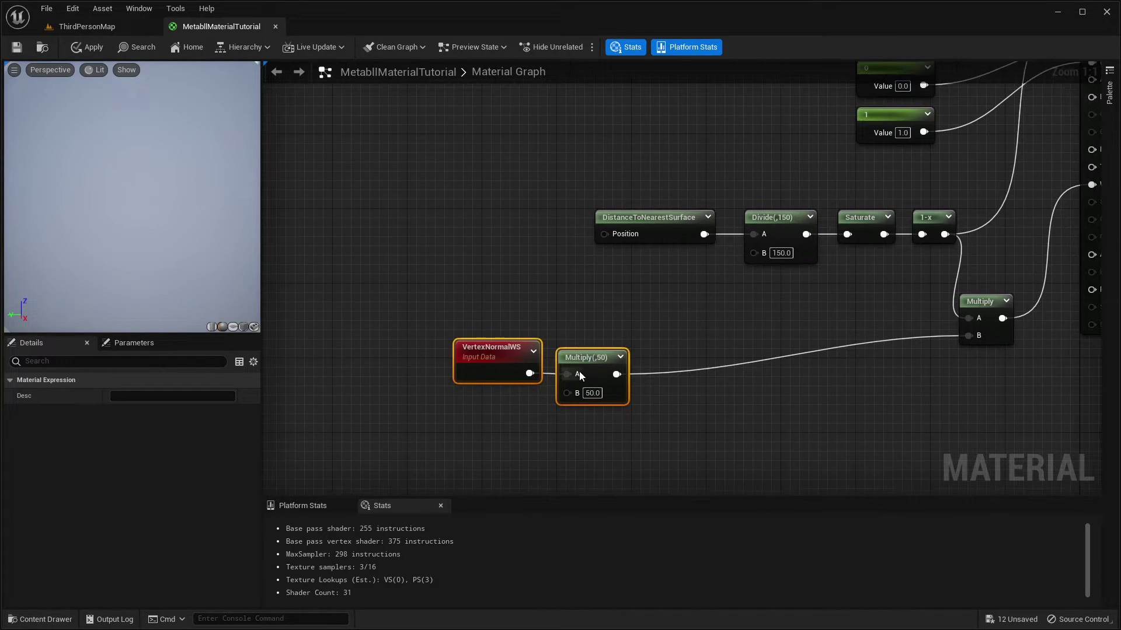
mouse_move(585, 364)
left_mouse_down()
mouse_move(620, 360)
mouse_move(586, 362)
left_mouse_up()
left_click_drag(467, 305, 571, 374)
left_click_drag(565, 365, 509, 363)
right_click_drag(509, 366, 555, 375)
Step: Add an Absolute World Position node above VertexNormalWS in the material graph
right_click(466, 280)
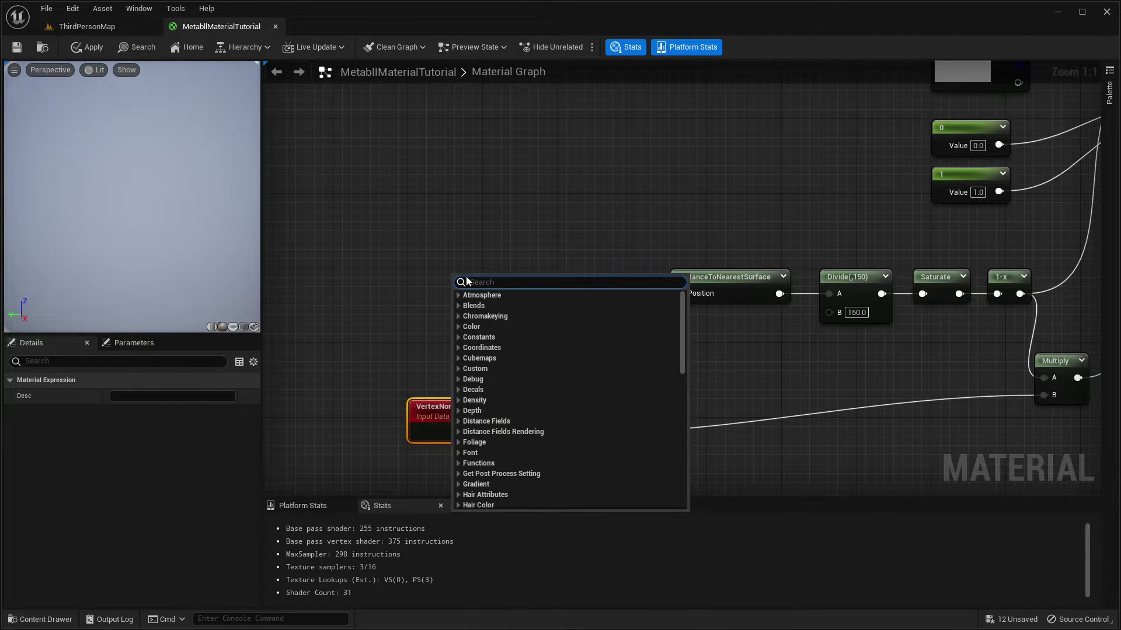
type("ambo")
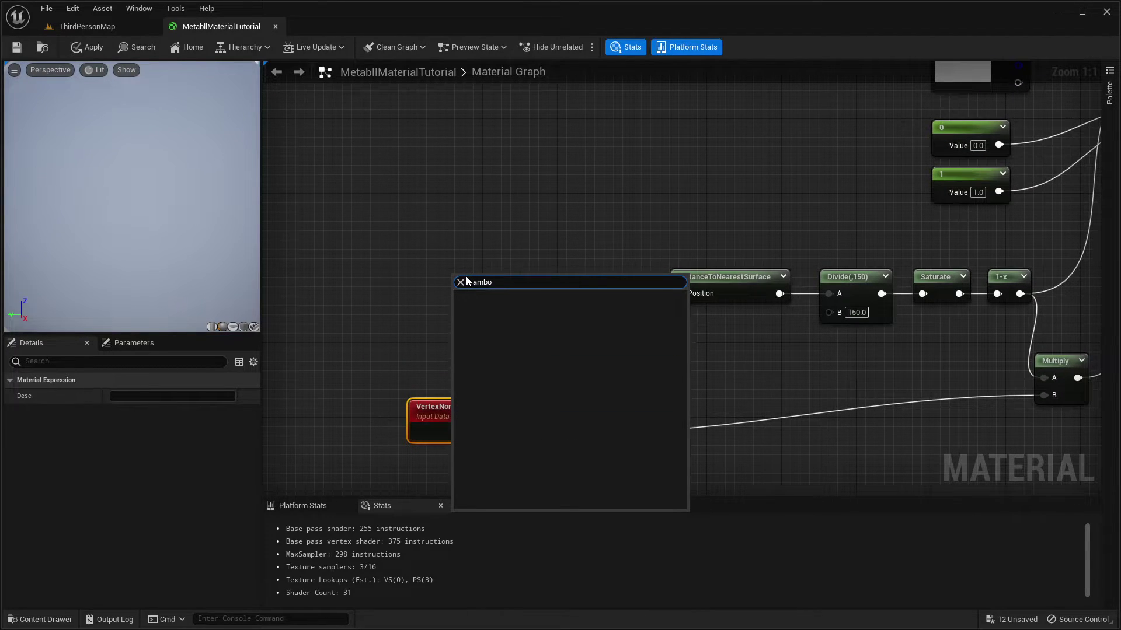
type("bsolu")
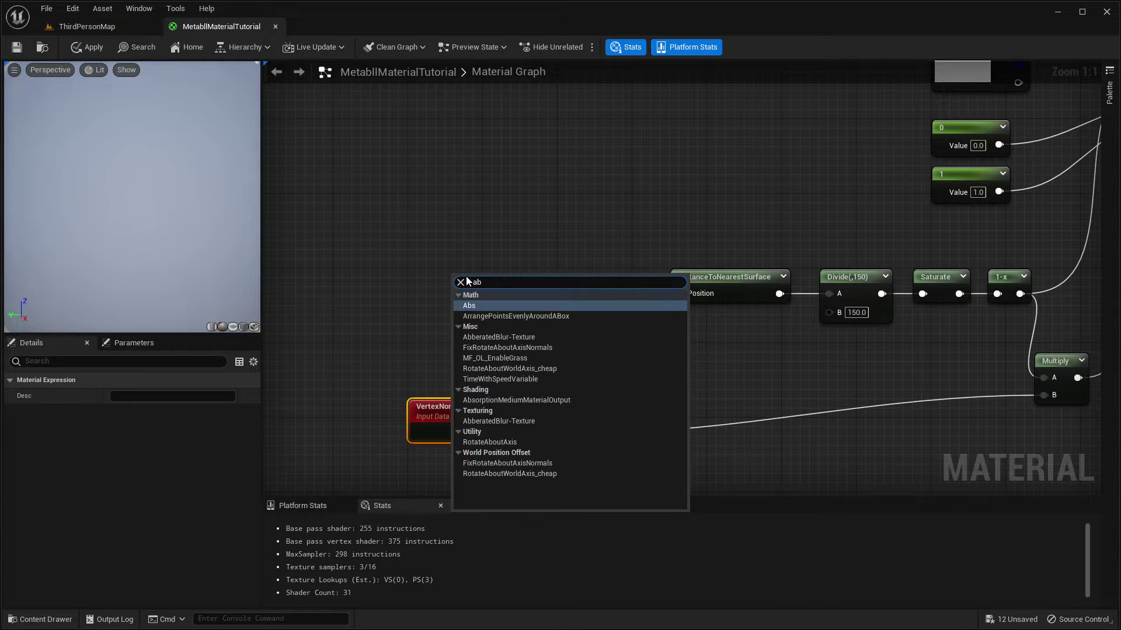
key("BackSpace")
key("BackSpace")
key("BackSpace")
key("BackSpace")
key("BackSpace")
key("BackSpace")
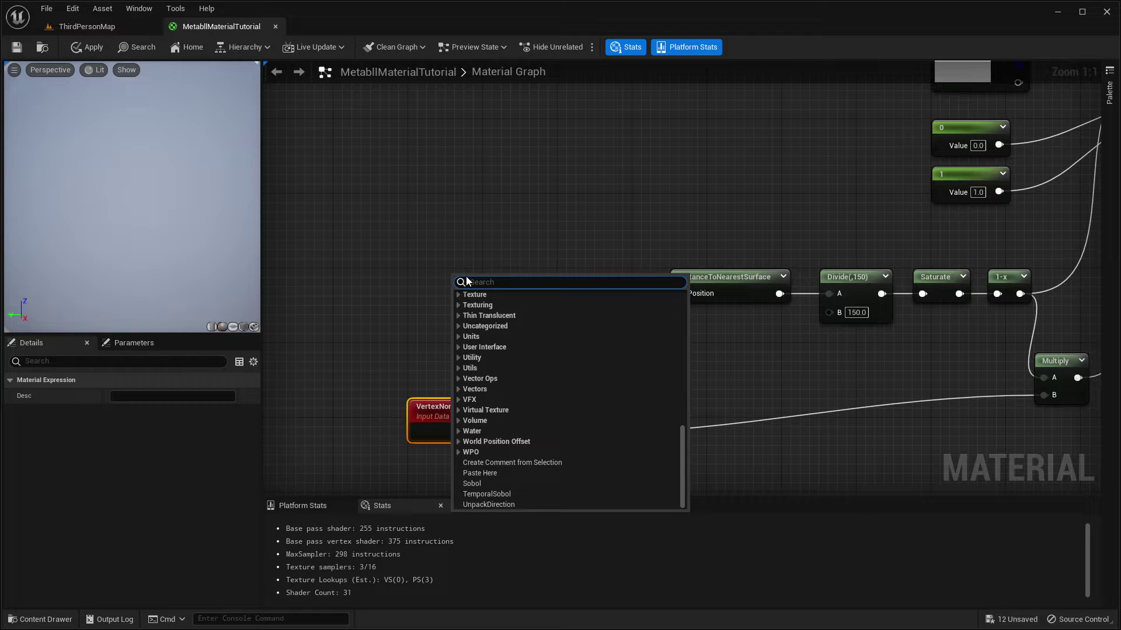
type("world")
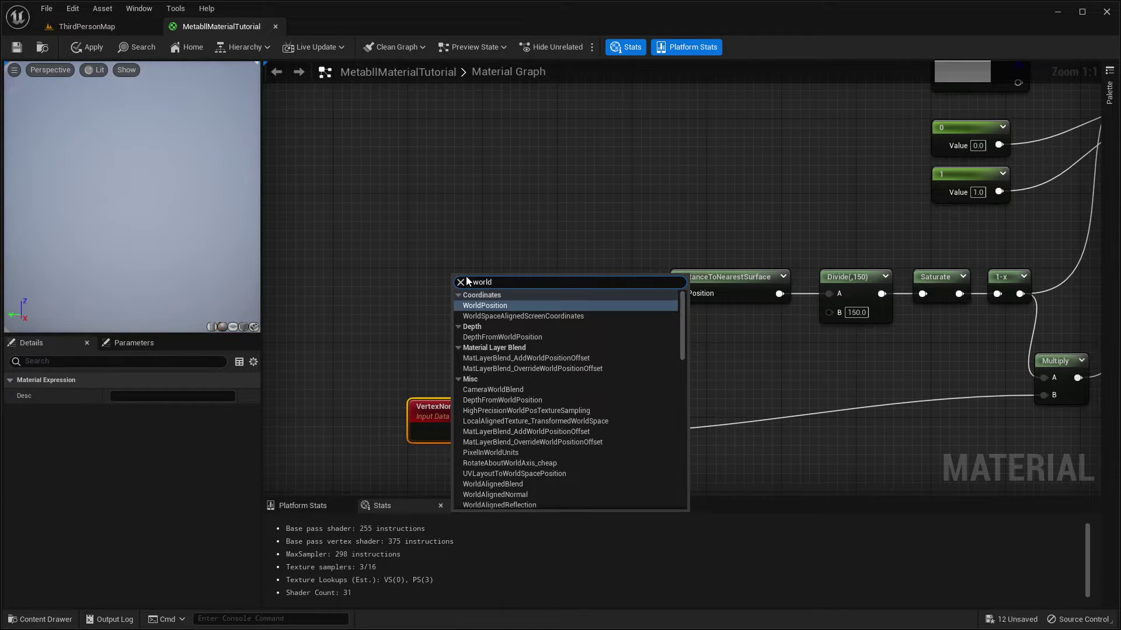
key("Return")
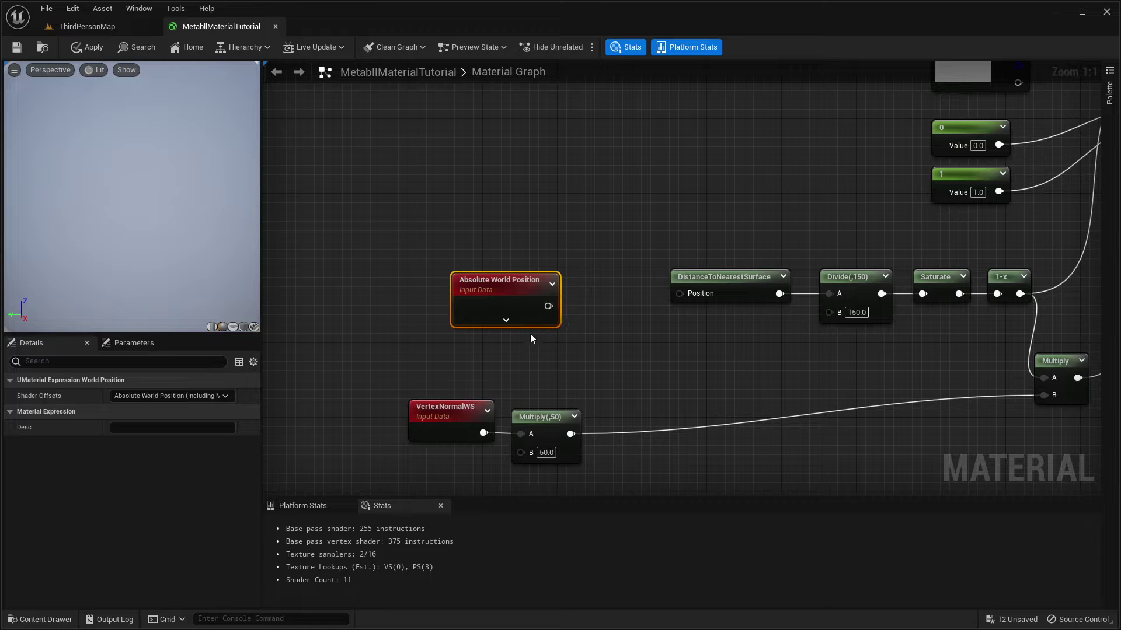
Step: Add Absolute World Position and the Multiply(,50) output in an Add node, and feed the sum into DistanceToNearestSurface's Position
right_click_drag(488, 372, 500, 313)
left_click_drag(551, 236, 646, 296)
type("add")
key("Return")
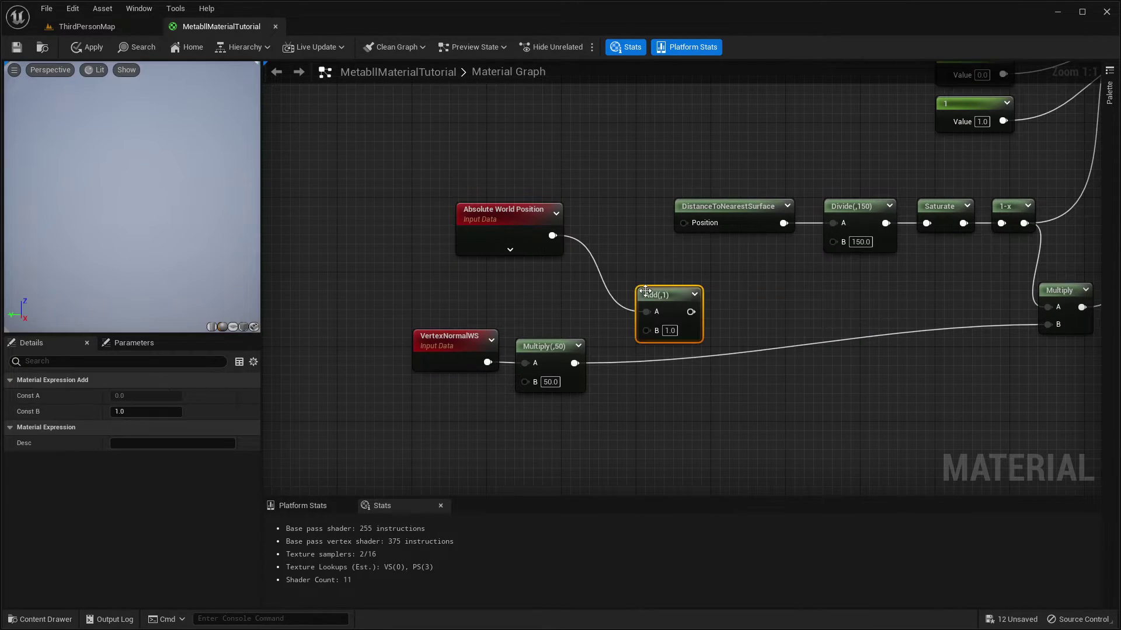
left_click_drag(665, 309, 621, 279)
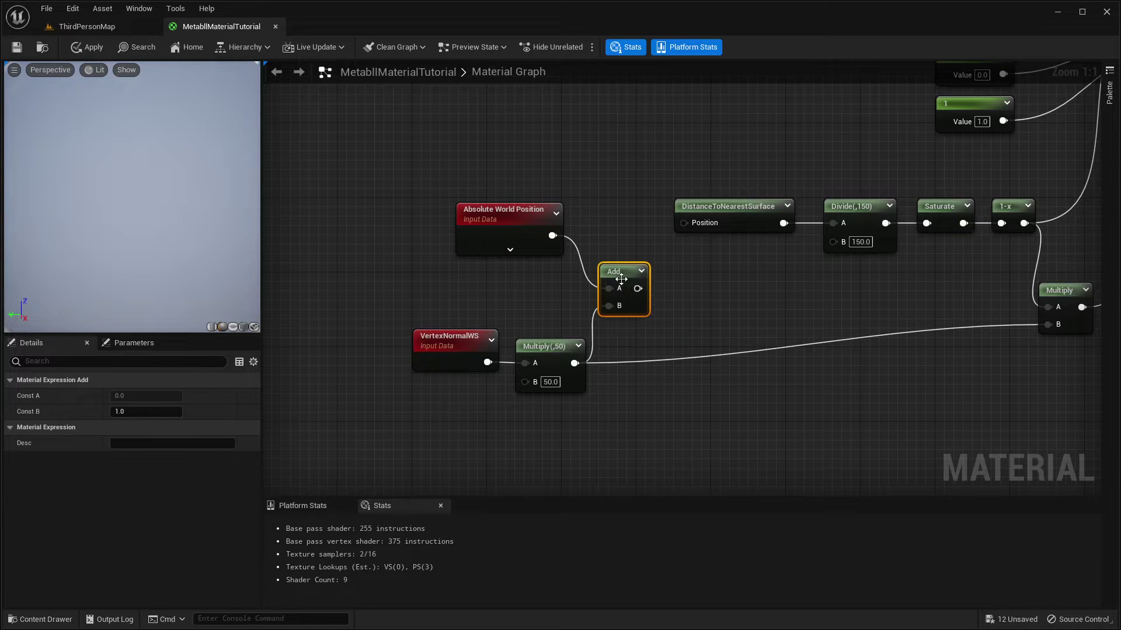
left_click_drag(689, 224, 684, 223)
left_click_drag(496, 222, 653, 369)
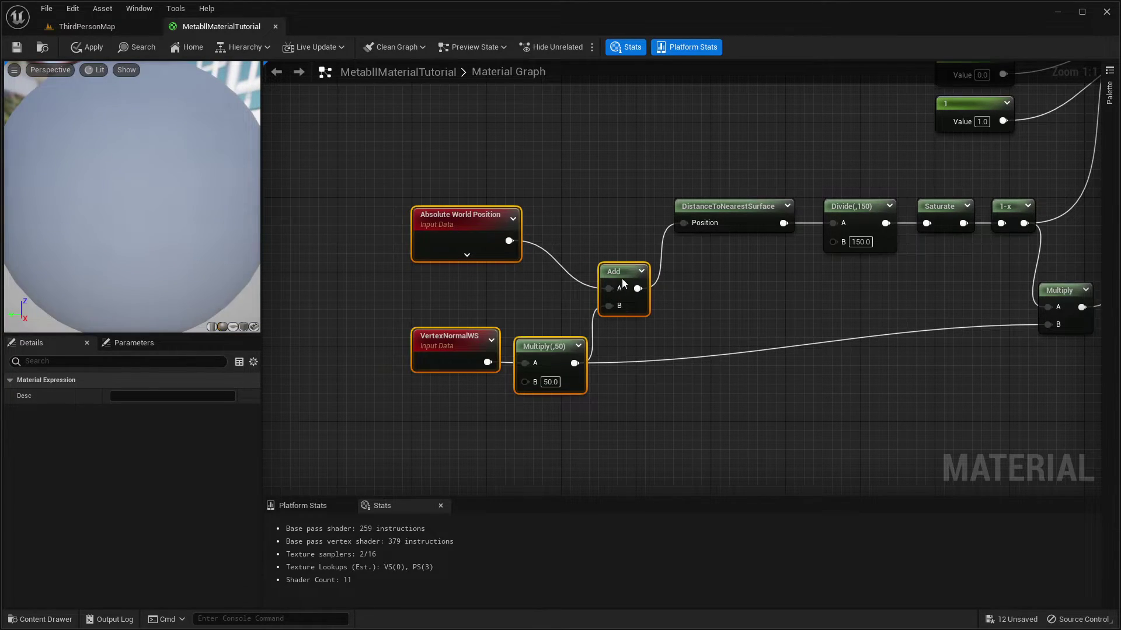
Step: Align the final Multiply node with the vertex normal connection and save the material
right_click_drag(719, 181, 506, 223)
right_click_drag(575, 343, 700, 320)
left_click(800, 342)
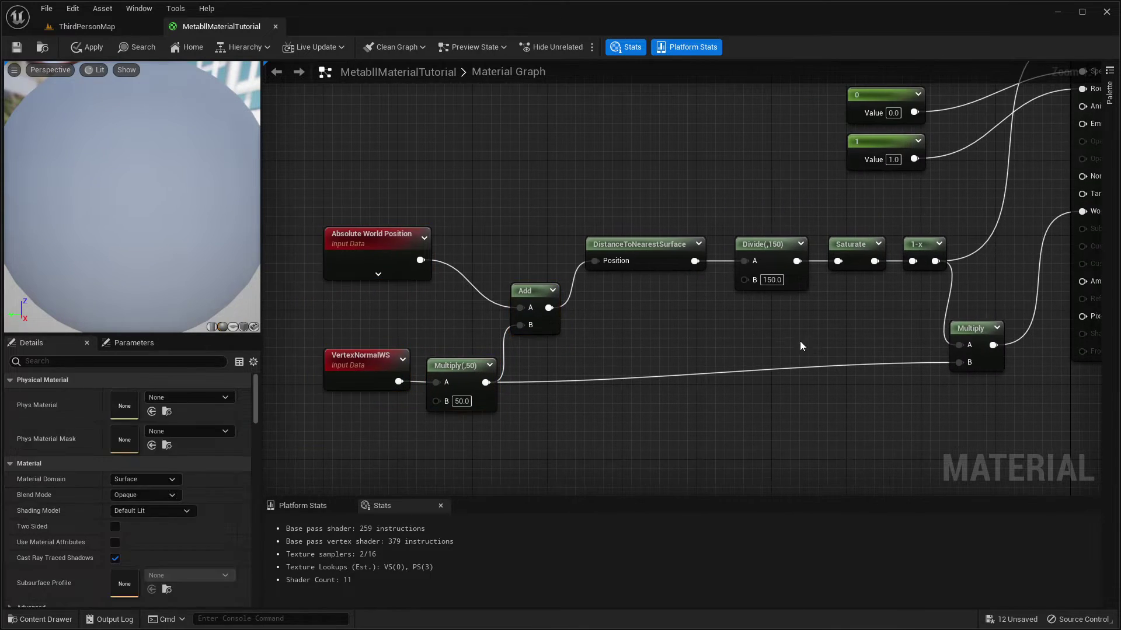
left_click_drag(984, 336, 985, 354)
right_click_drag(923, 355, 817, 373)
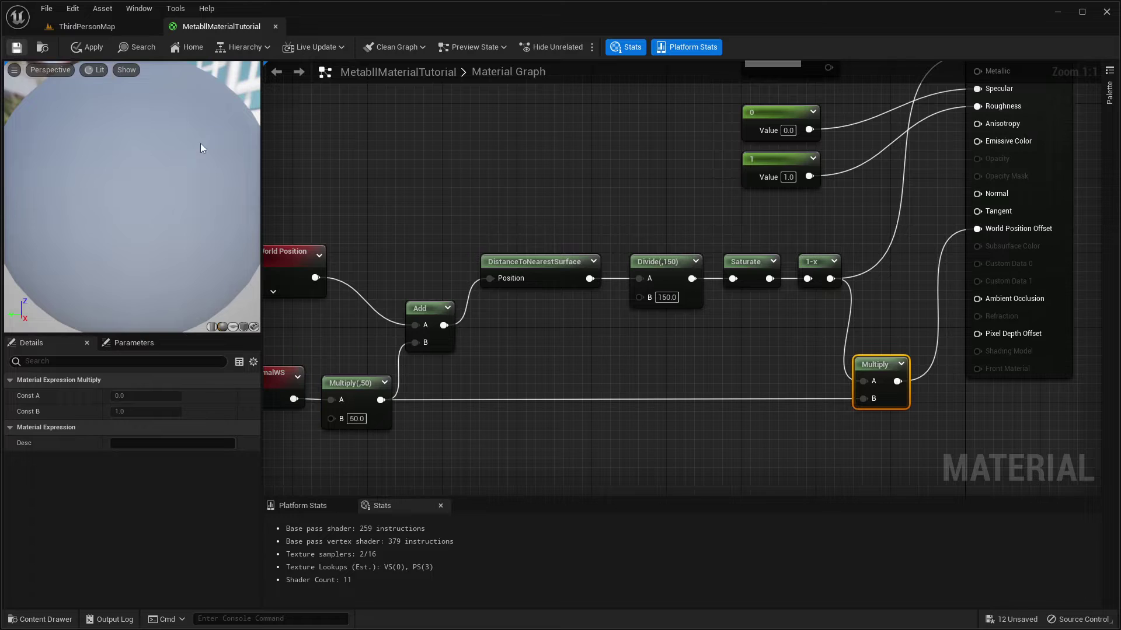
key("ctrl+s")
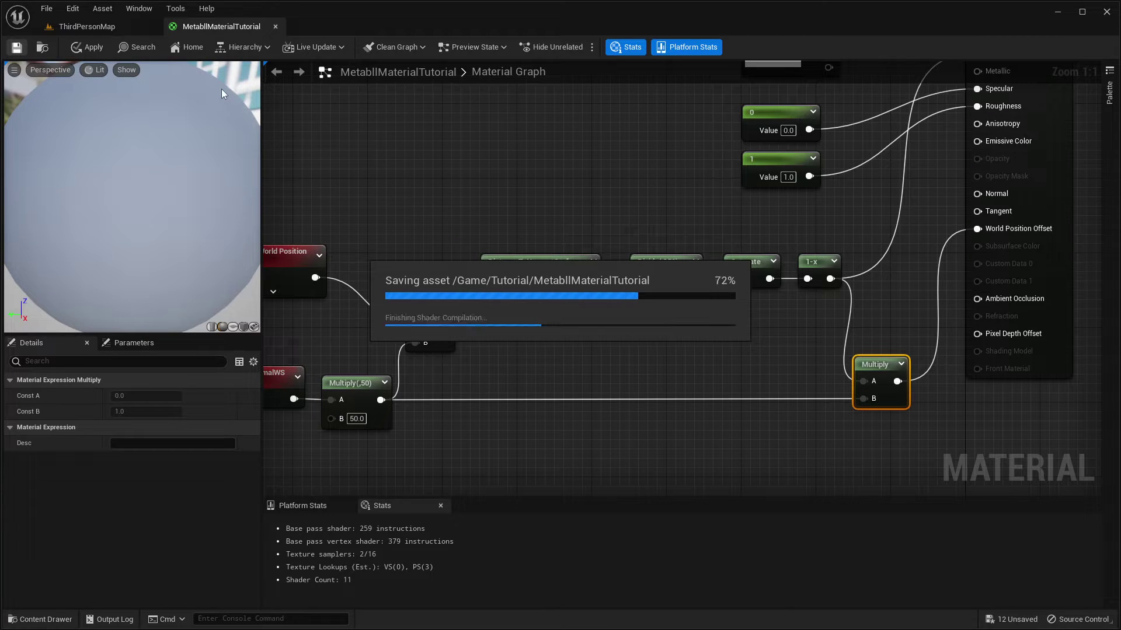
Step: Move Sphere slightly in ThirdPersonMap and examine both spheres from several angles with the world position offset input applied
left_click(78, 26)
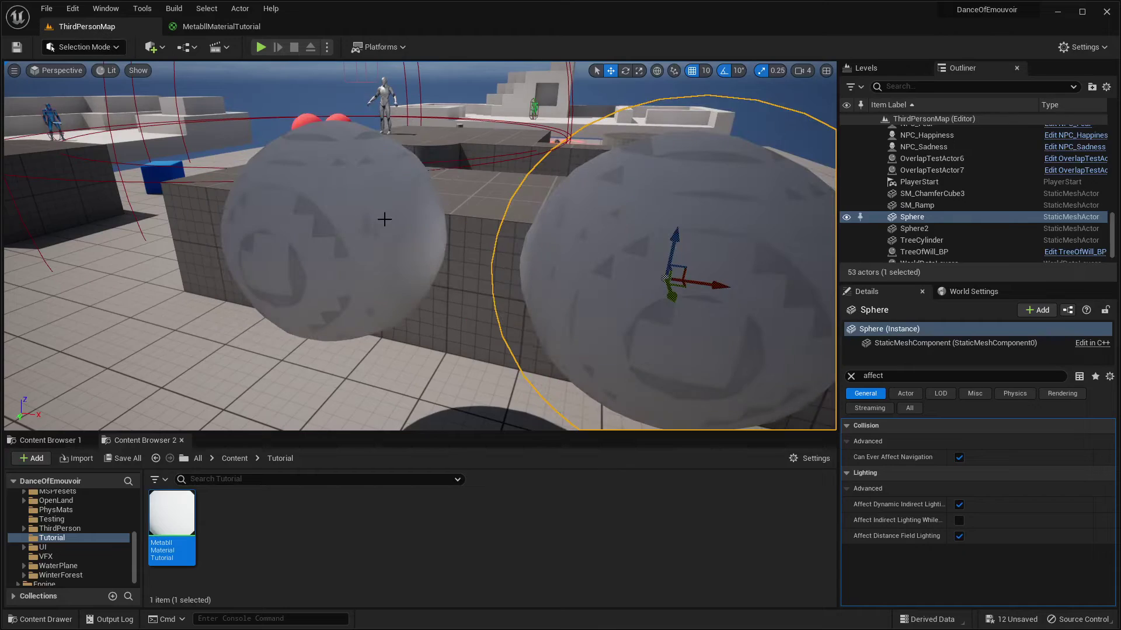
key("f")
left_click_drag(543, 239, 574, 220)
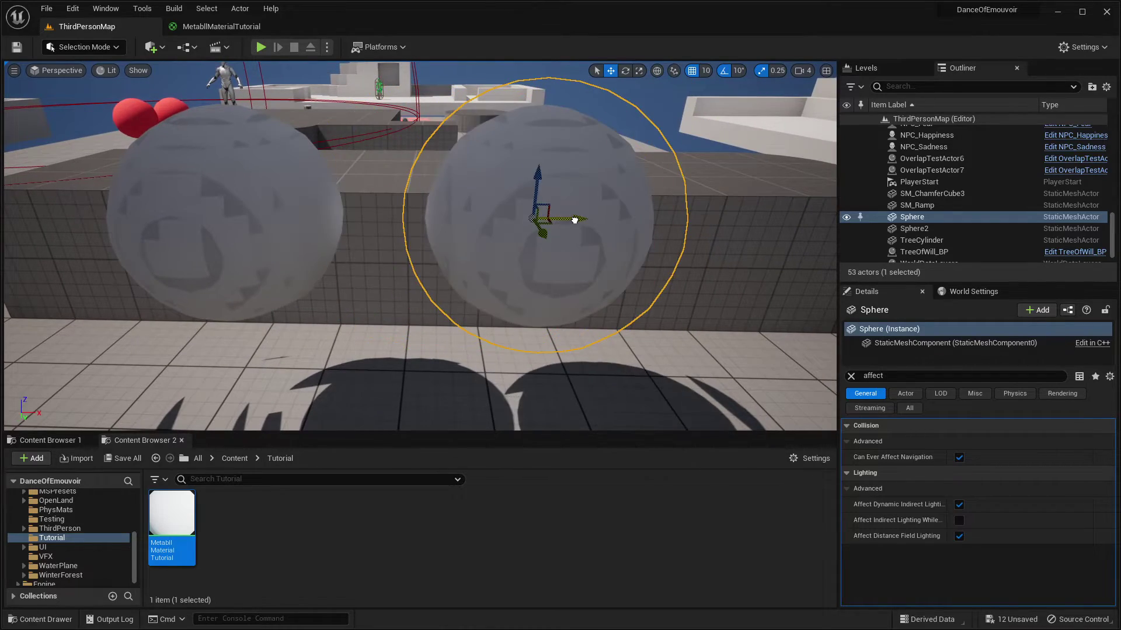
right_click_drag(739, 251, 607, 242)
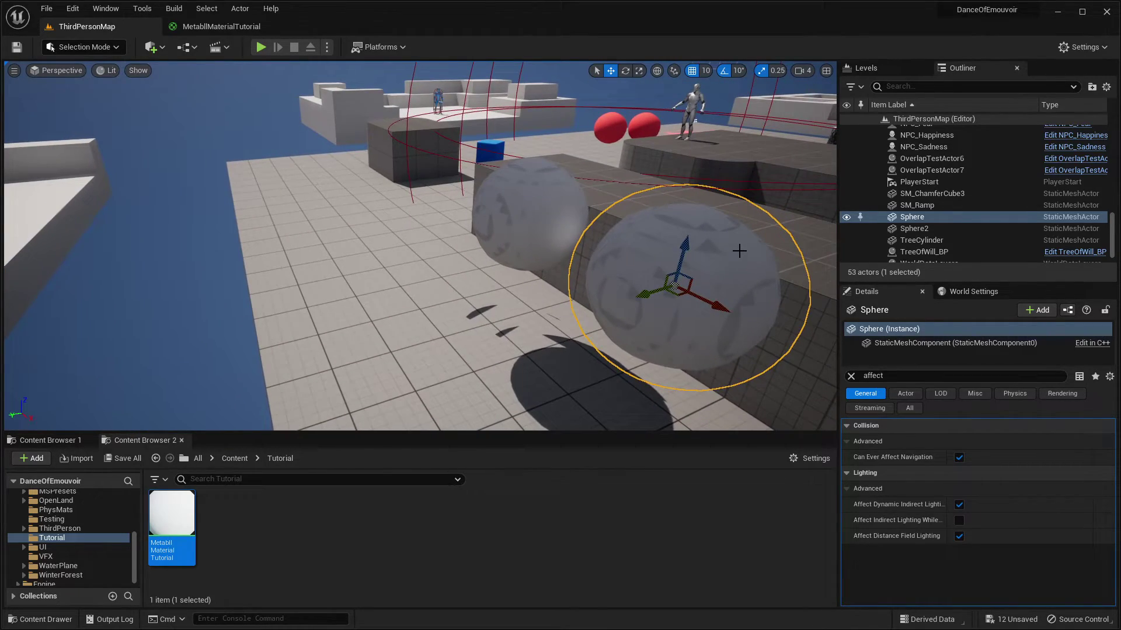
right_click_drag(695, 247, 779, 248)
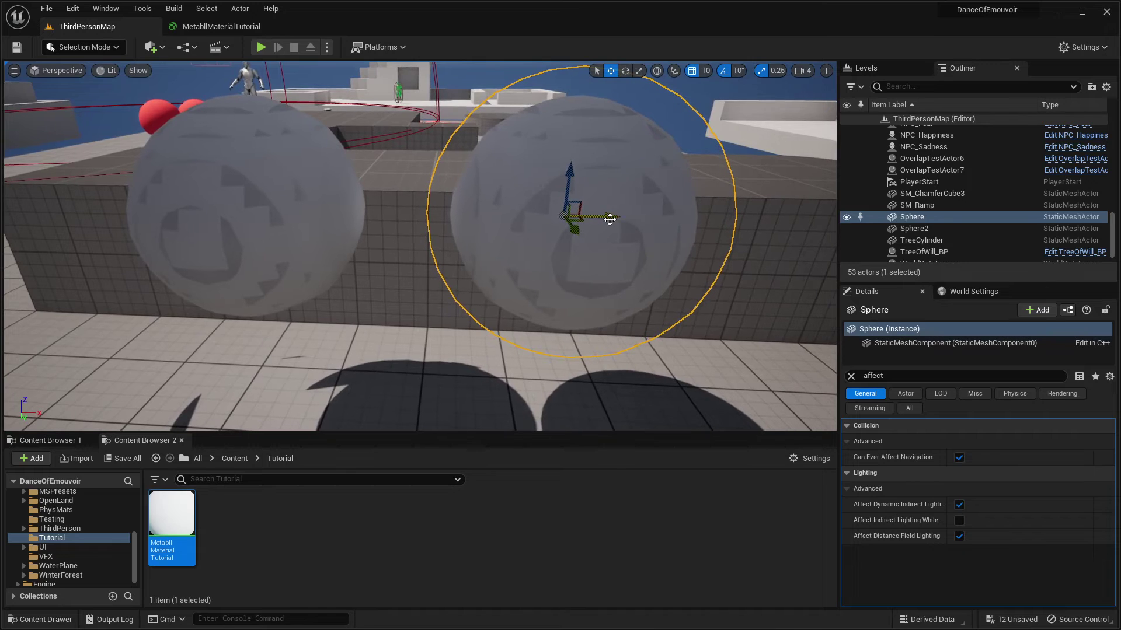
left_click_drag(610, 218, 604, 193)
right_click_drag(604, 193, 561, 157)
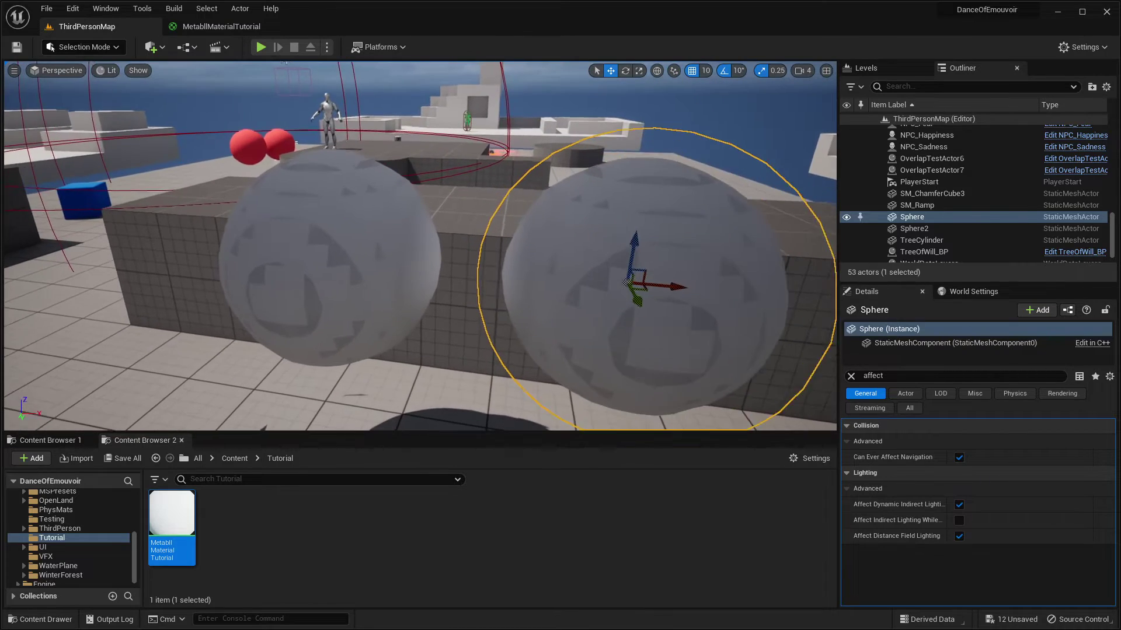
Step: Connect the Color parameter to Base Color in place of the 1-x output, and save the material
left_click(213, 26)
right_click_drag(736, 133, 654, 229)
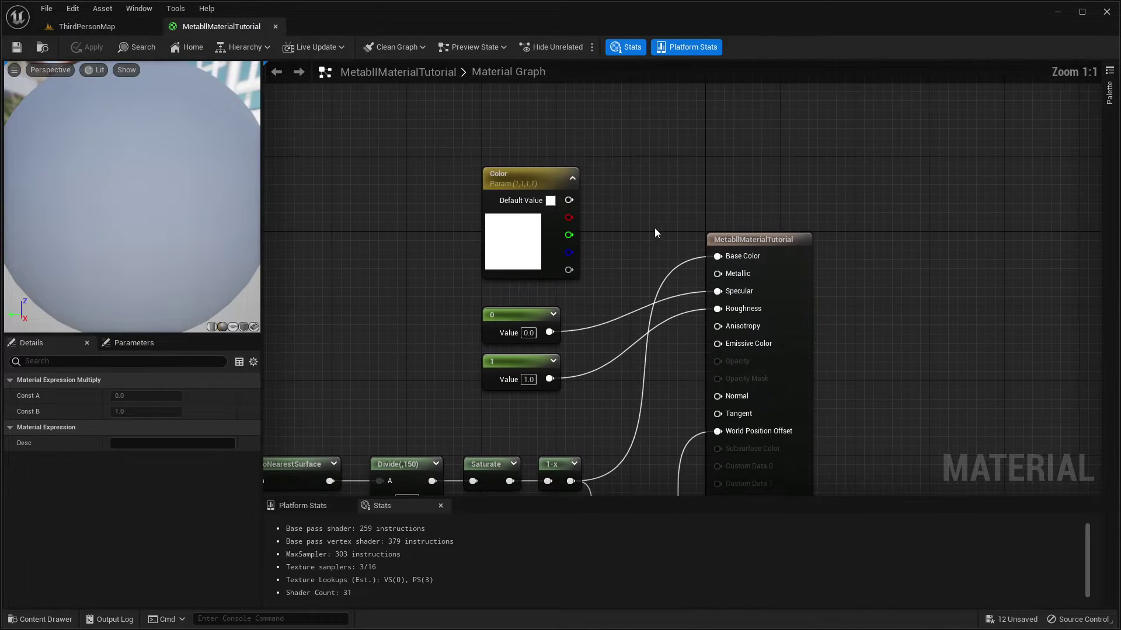
left_click_drag(566, 200, 717, 256)
right_click_drag(595, 222, 613, 200)
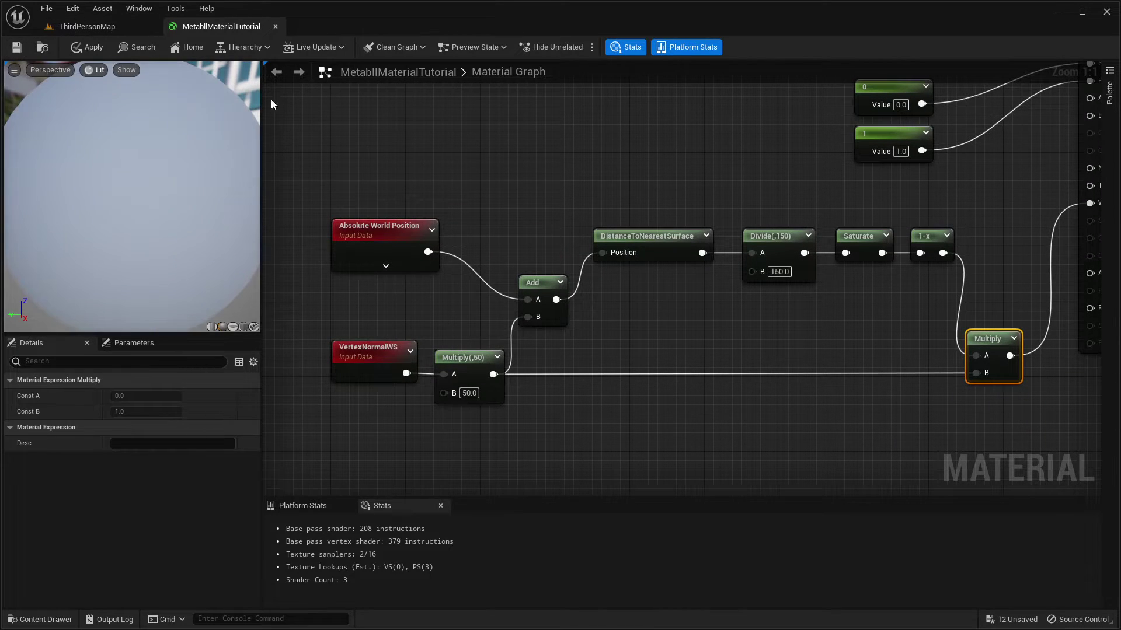
right_click_drag(864, 117, 572, 246)
left_click_drag(718, 124, 619, 171)
right_click_drag(572, 380, 694, 233)
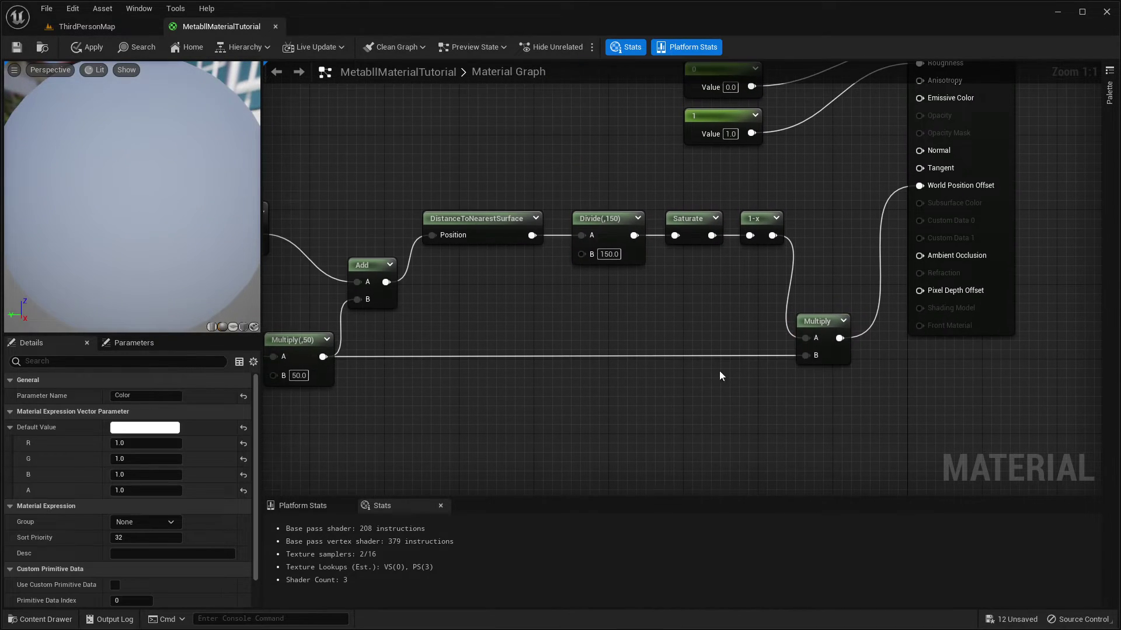
left_click(810, 336)
right_click_drag(845, 354, 772, 404)
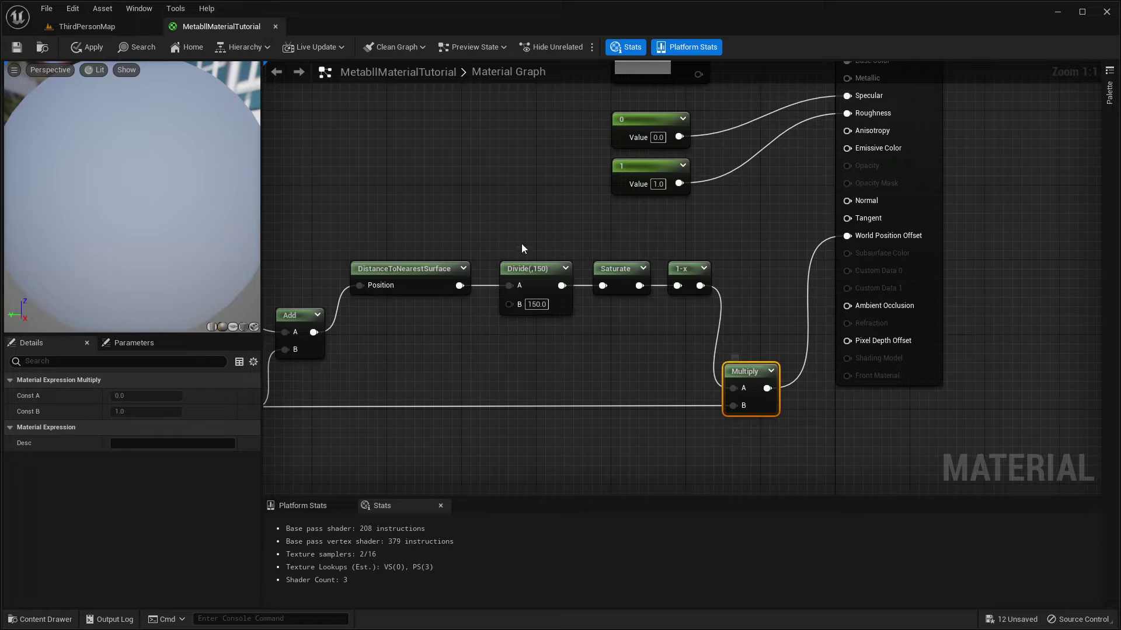
right_click_drag(305, 171, 526, 140)
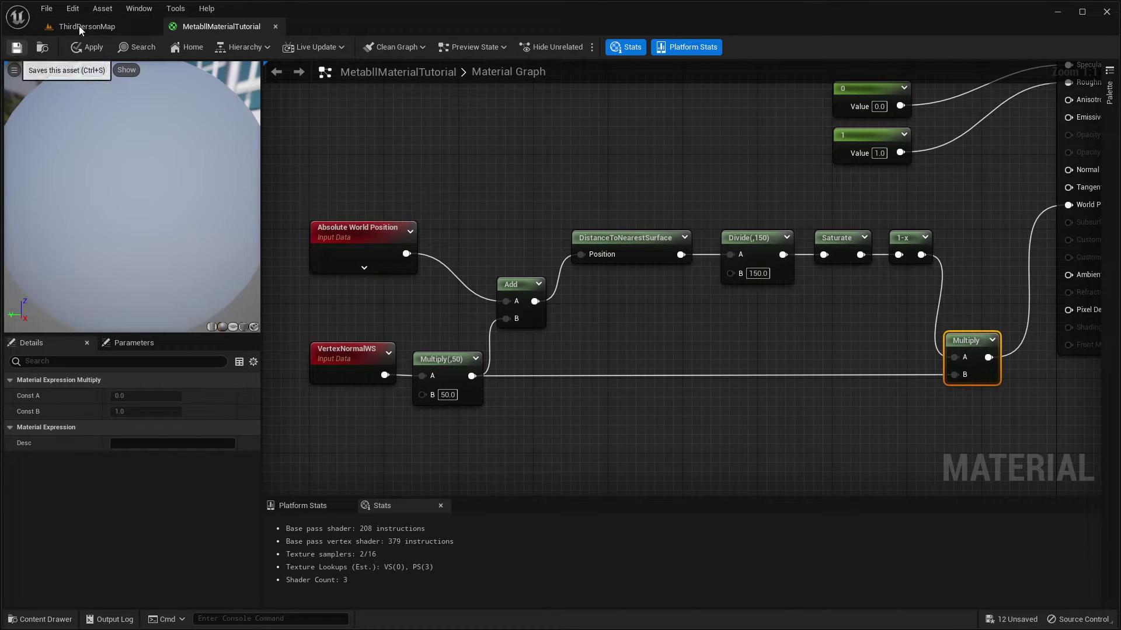
key("ctrl+s")
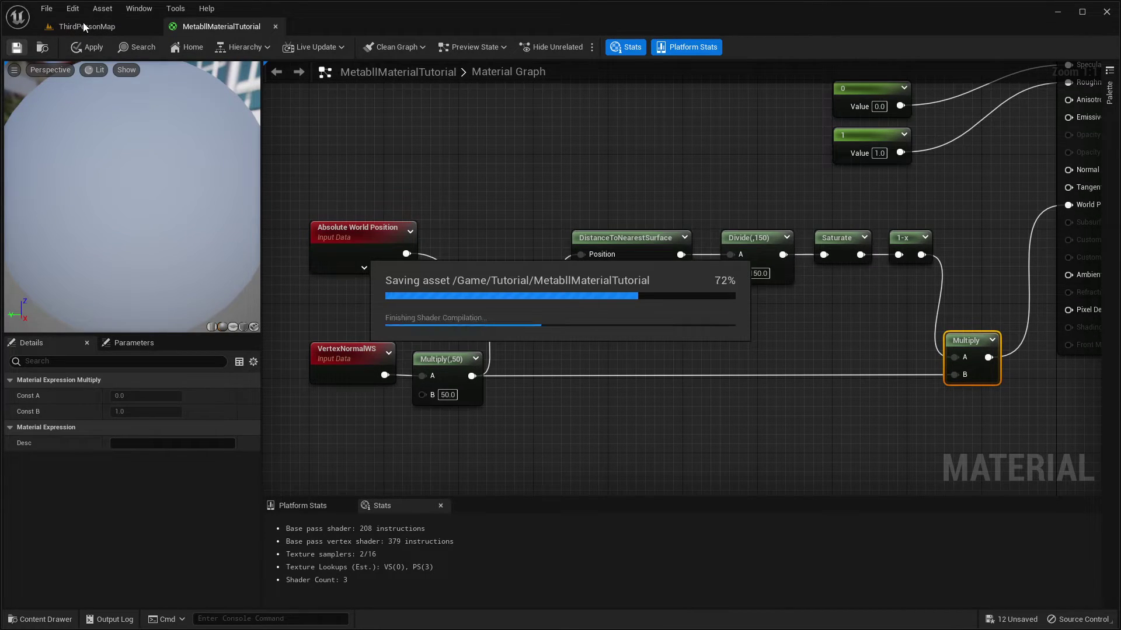
Step: Move Sphere in ThirdPersonMap along the X axis against Sphere2 and examine how the two shapes blend
left_click(83, 24)
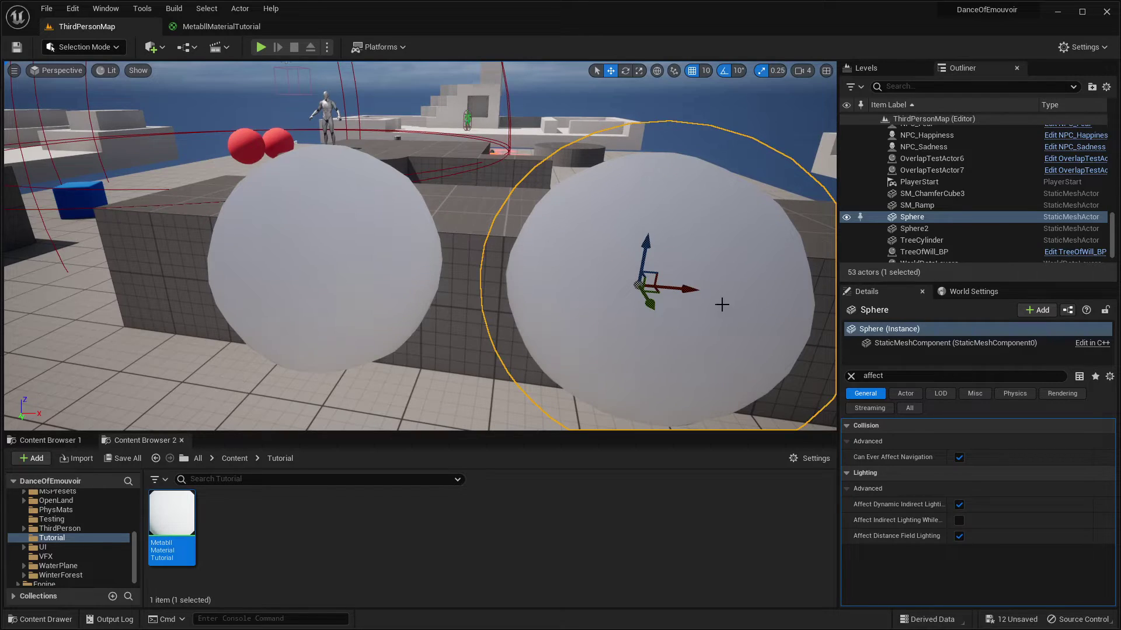
scroll(687, 291, "down", 6)
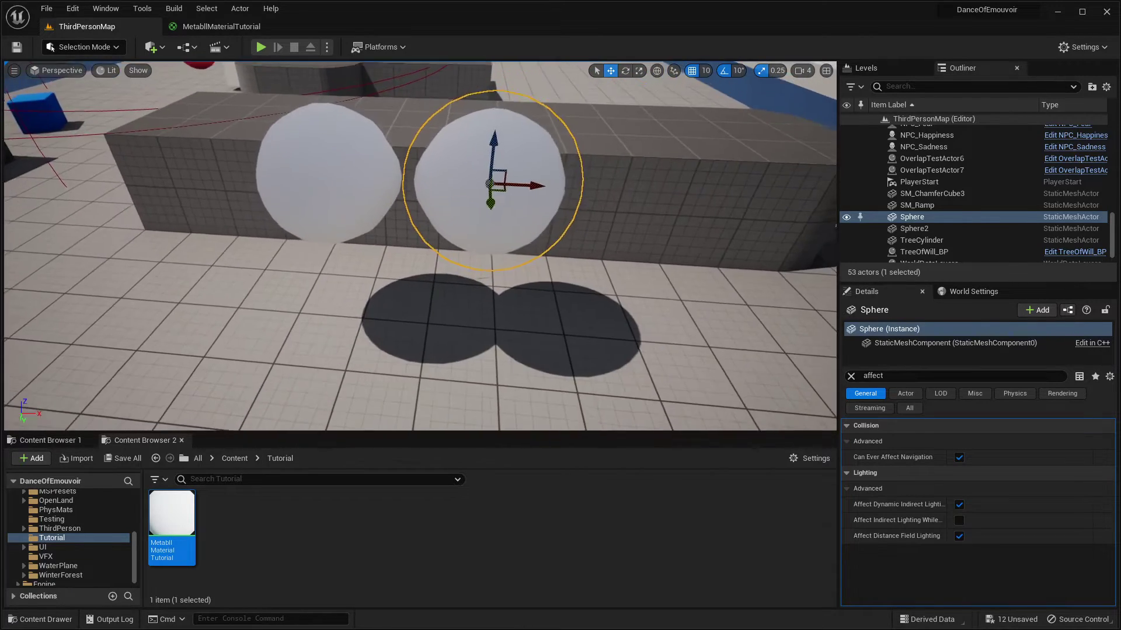
left_click_drag(607, 271, 526, 270)
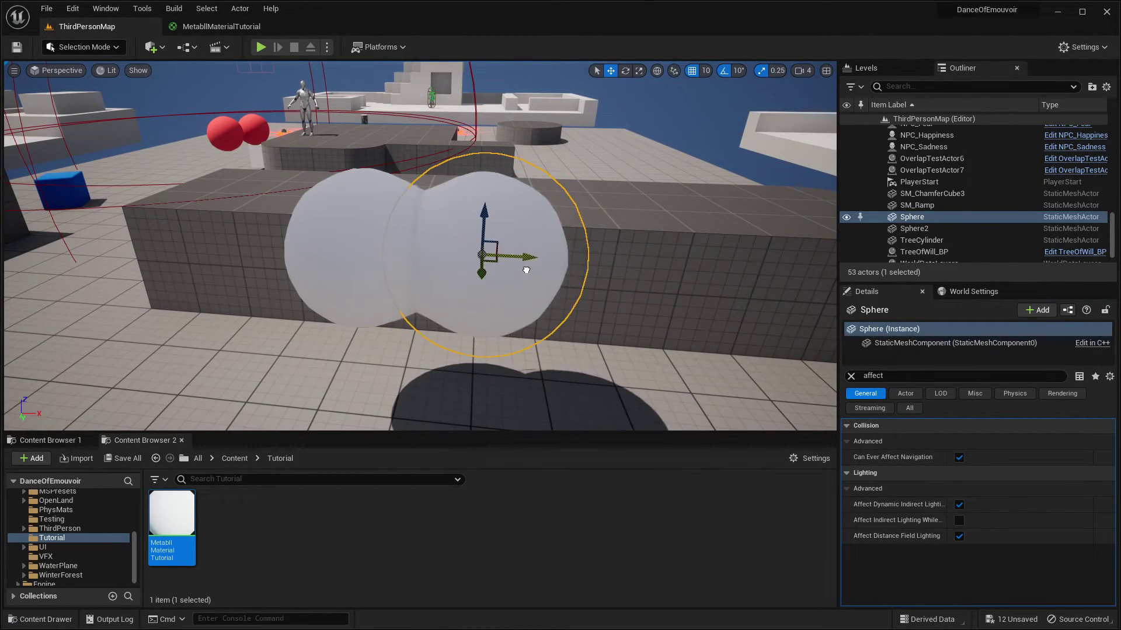
left_click_drag(487, 215, 487, 257, "shift")
Step: Move Sphere along Y to the edge of the dark block, adjust its height, and examine its deformation from several angles
right_click_drag(487, 257, 327, 260)
right_click_drag(344, 183, 325, 183)
left_click_drag(311, 226, 549, 227)
left_click_drag(591, 185, 603, 121)
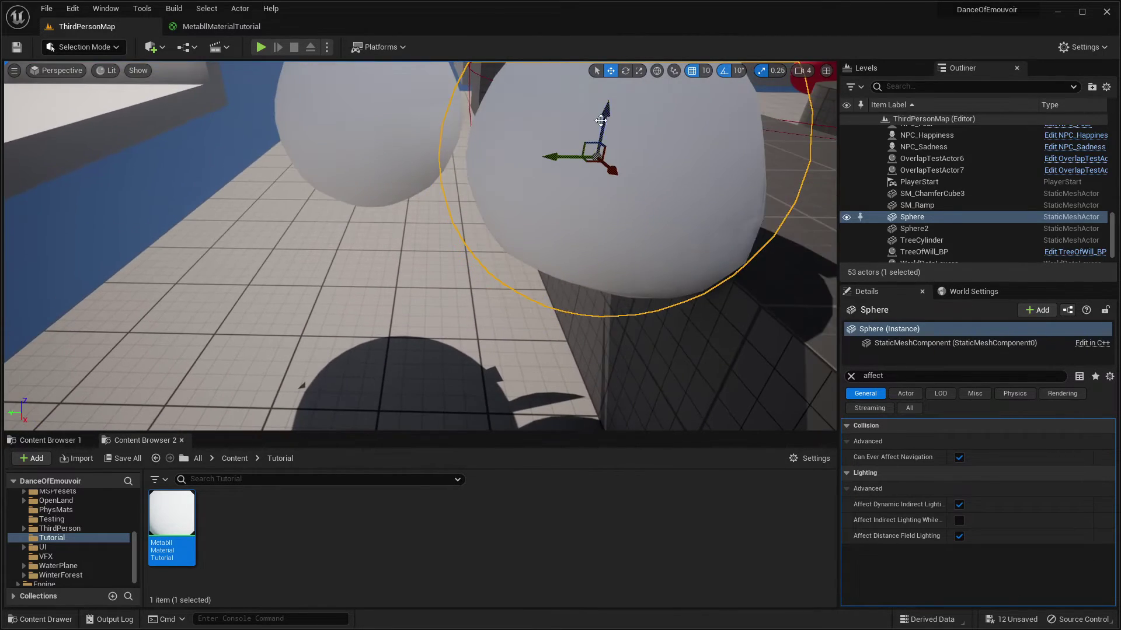
right_click_drag(603, 122, 525, 257)
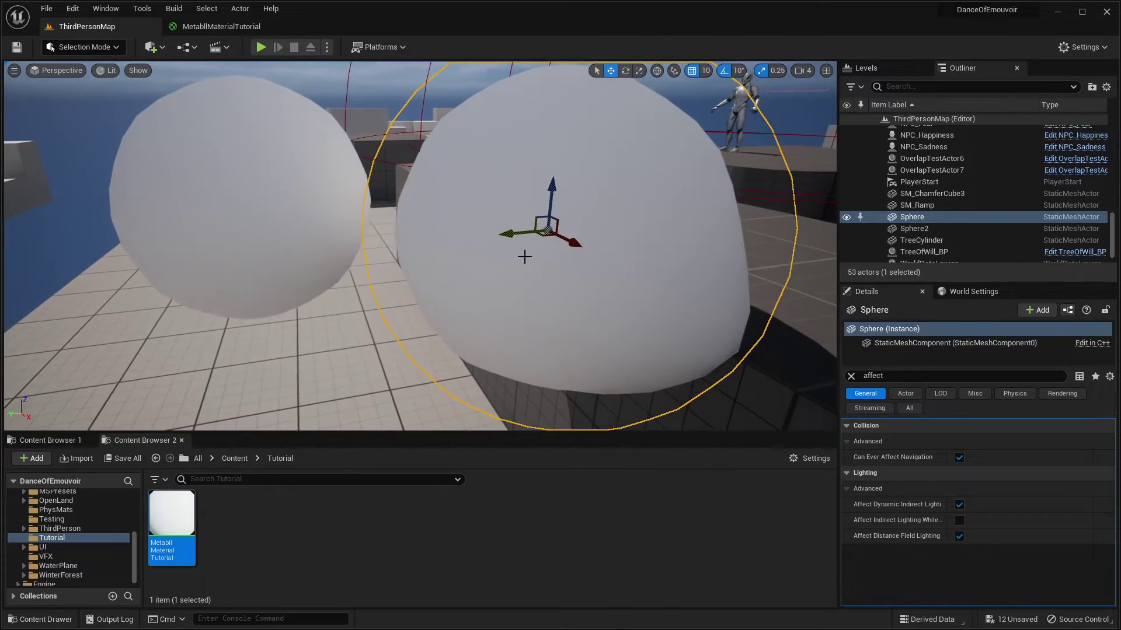
right_click_drag(256, 305, 394, 291)
right_click_drag(556, 247, 619, 263)
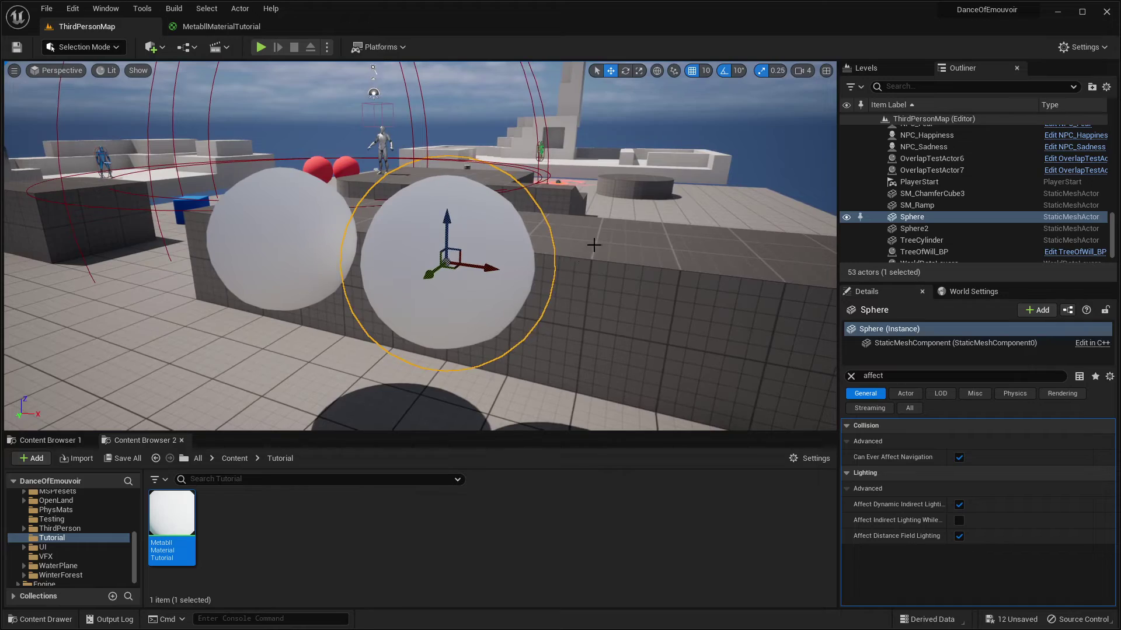
Step: Examine the facing sides of the two spheres in ThirdPersonMap up close and from several angles
right_click_drag(416, 210, 490, 212)
key("w")
key("a")
right_click_drag(387, 261, 481, 312)
key("s")
key("w")
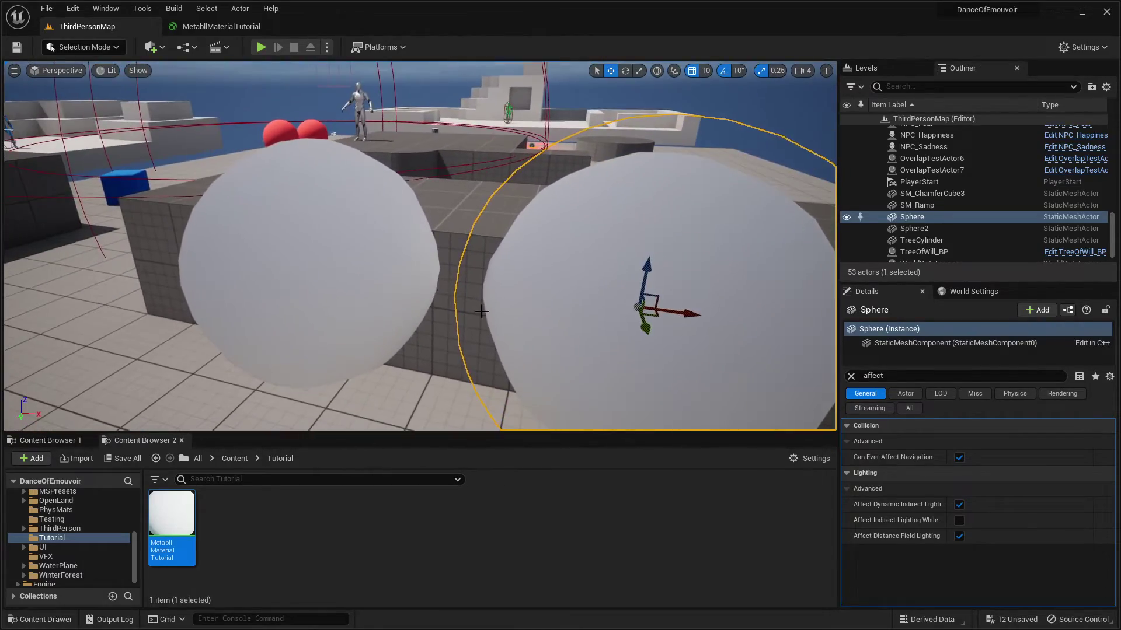
key("s")
right_click_drag(669, 298, 500, 269)
key("w")
key("s")
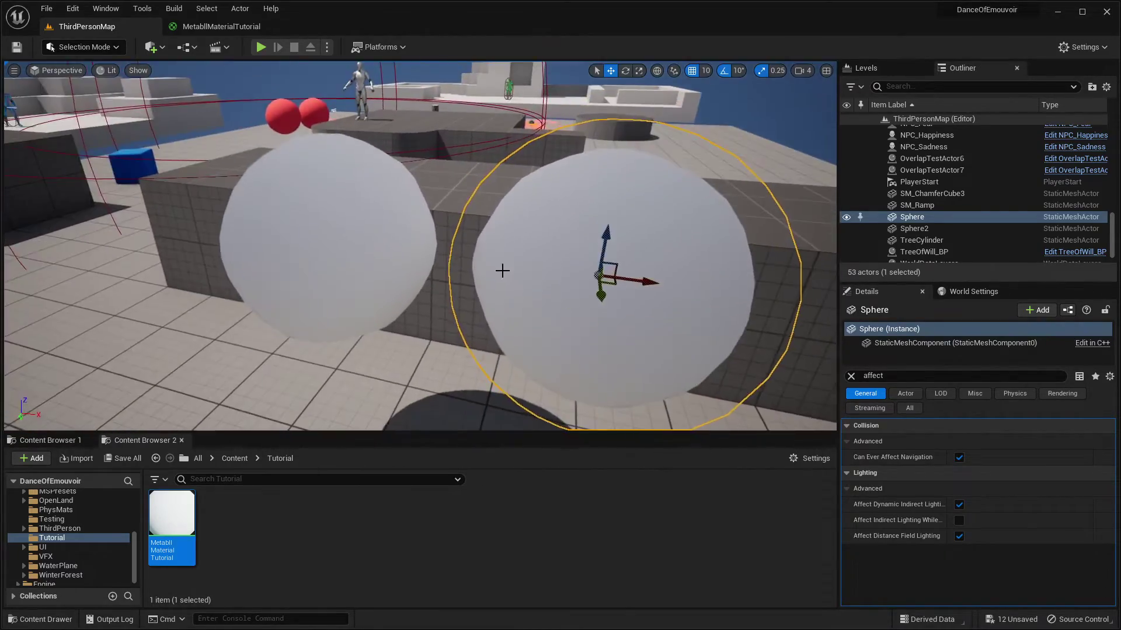
Step: Set the B value of the Multiply node fed by VertexNormalWS to 20 in MetabllMaterialTutorial and save the material
left_click(208, 29)
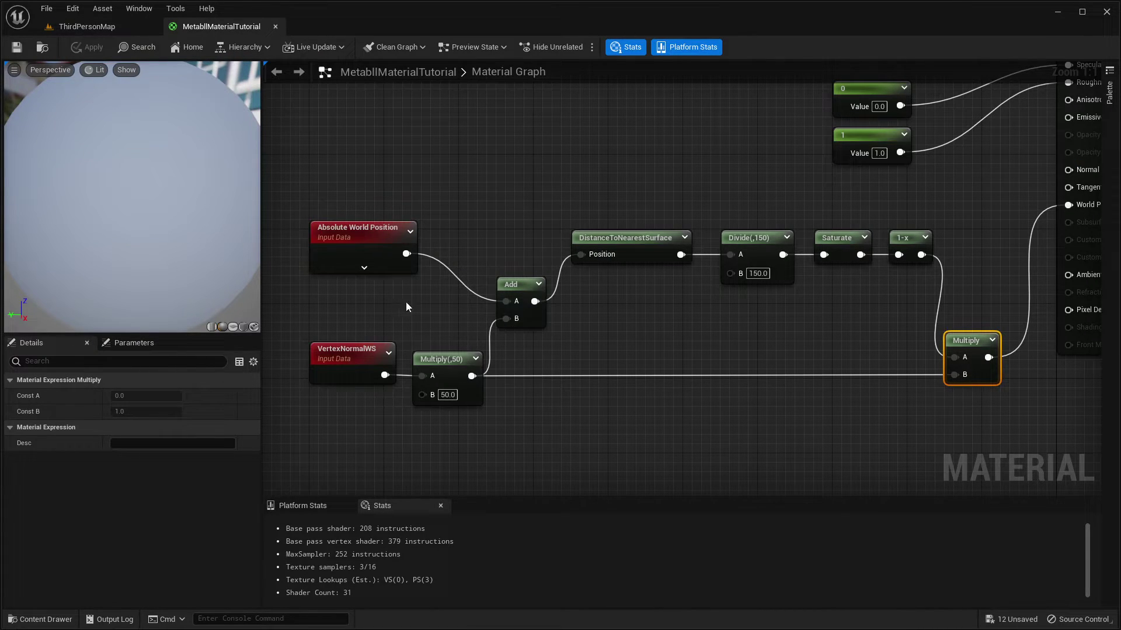
left_click(757, 274)
left_click(572, 358)
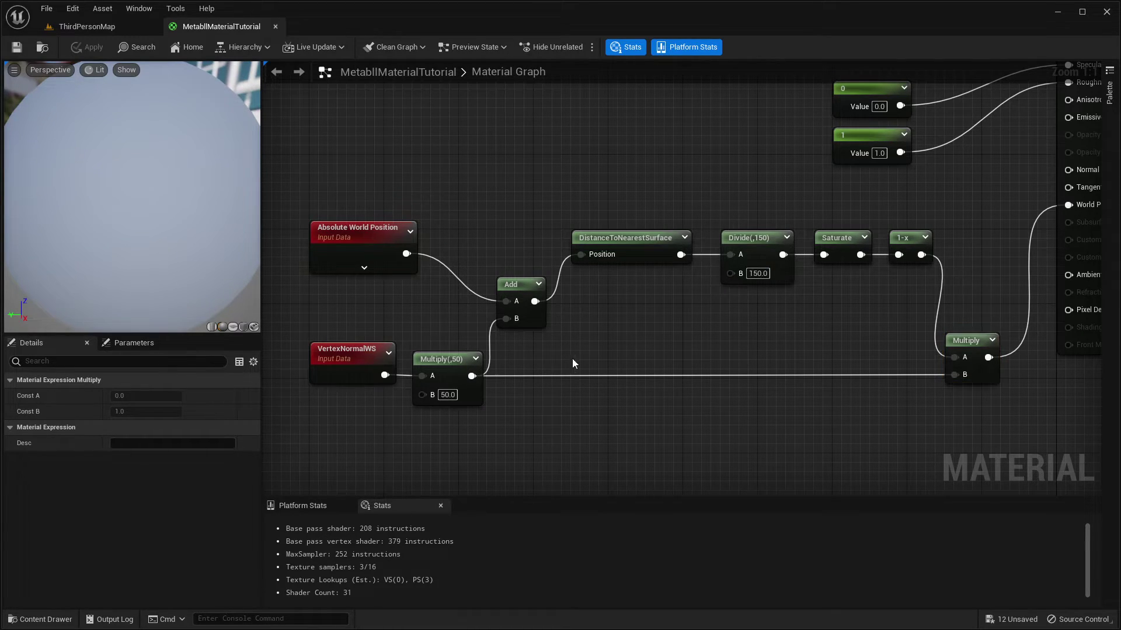
left_click(76, 27)
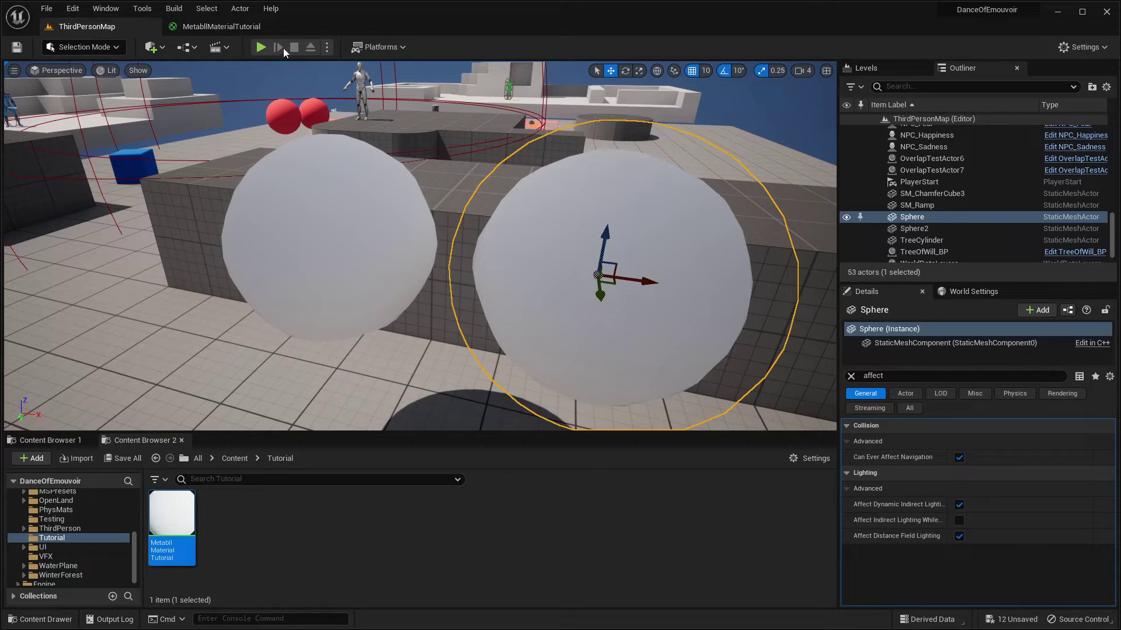
left_click(219, 26)
left_click(447, 395)
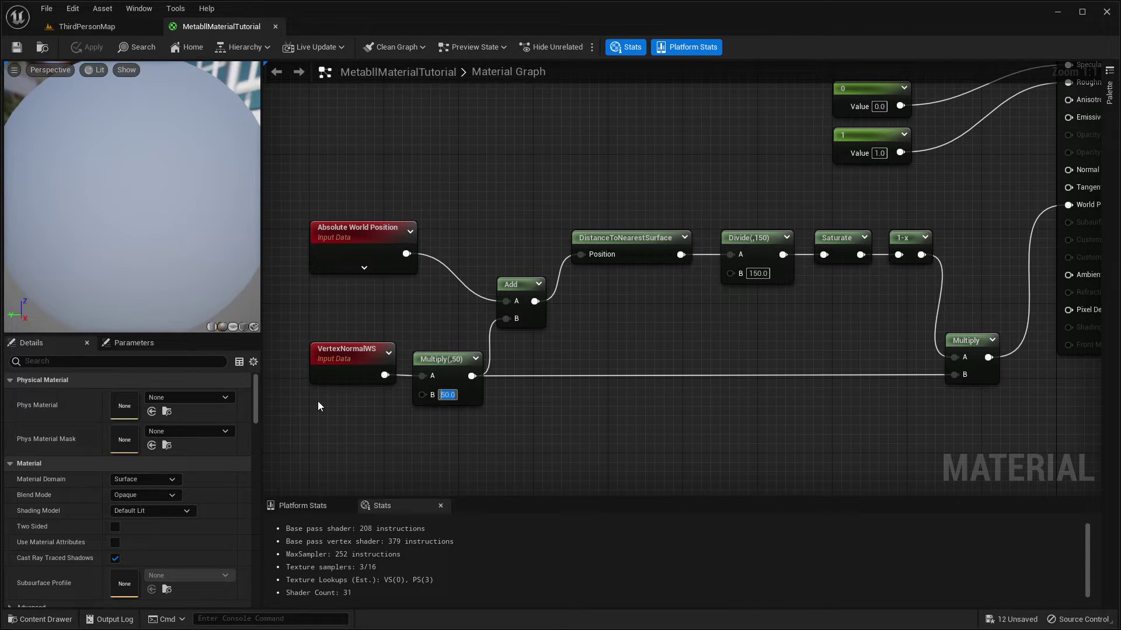
type("20")
key("Return")
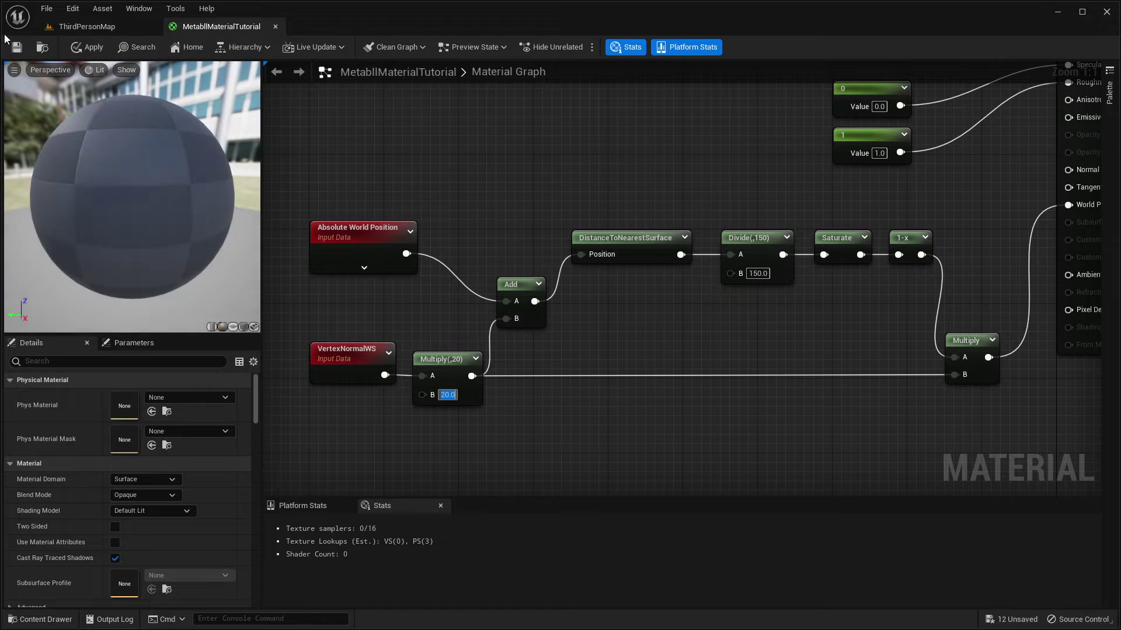
left_click(14, 47)
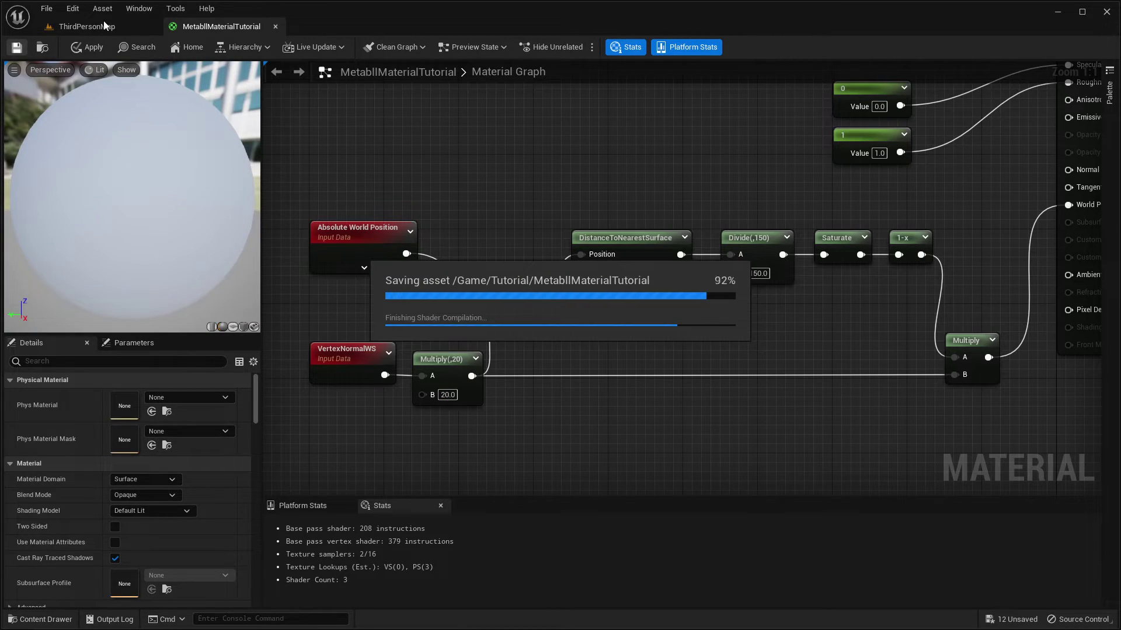
Step: Move Sphere along X towards Sphere2 in ThirdPersonMap, shift it slightly back, and examine how the two shapes meet
left_click(103, 22)
key("f")
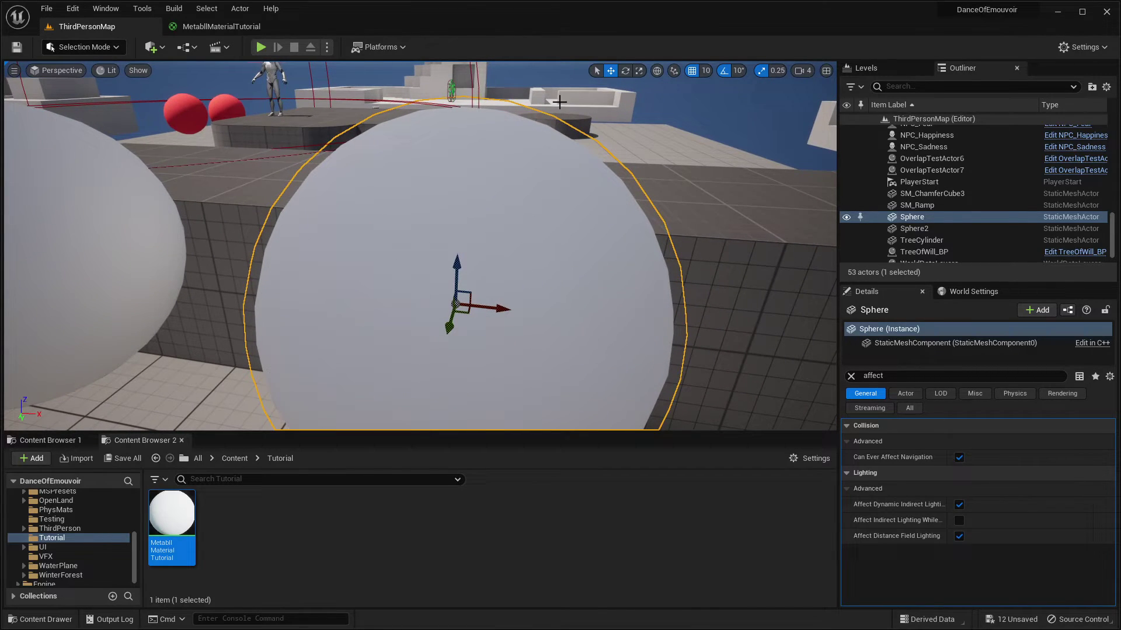
right_click_drag(332, 195, 291, 233)
key("s")
left_click_drag(639, 229, 504, 229)
mouse_move(505, 229)
right_mouse_down()
mouse_move(505, 204)
mouse_move(482, 209)
mouse_move(493, 213)
mouse_move(476, 222)
mouse_move(484, 230)
right_mouse_up()
key("w")
key("s")
key("w")
key("s")
left_click_drag(617, 256, 655, 247)
key("s")
right_click_drag(660, 248, 660, 248)
Step: Set the B value of the Multiply node fed by VertexNormalWS to 60 and save the material
left_click(222, 27)
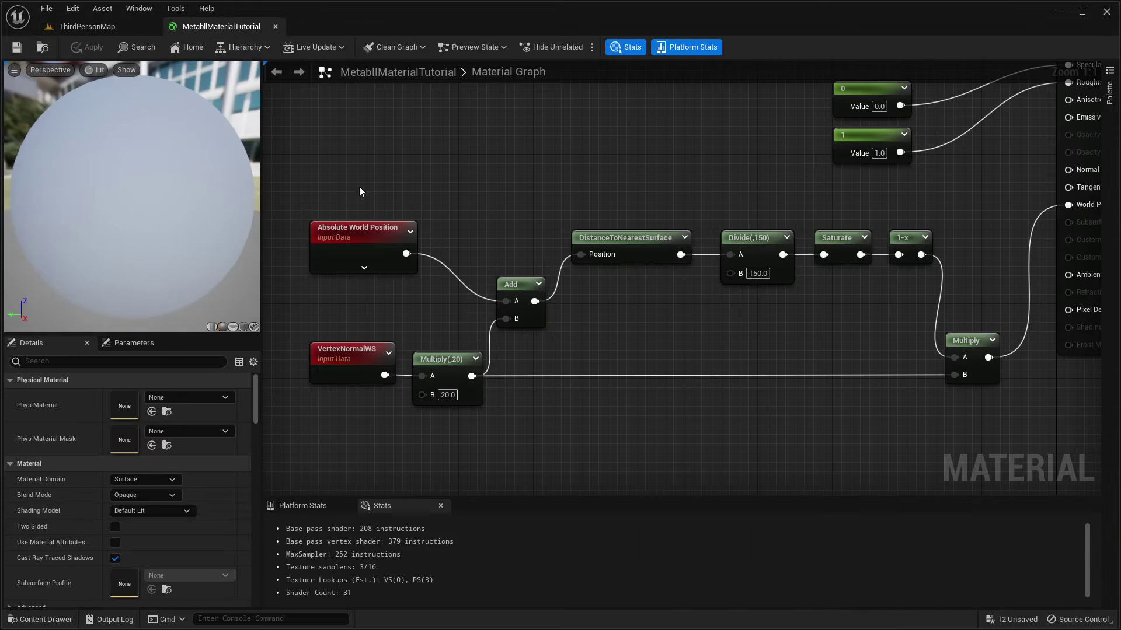
type("60")
key("Return")
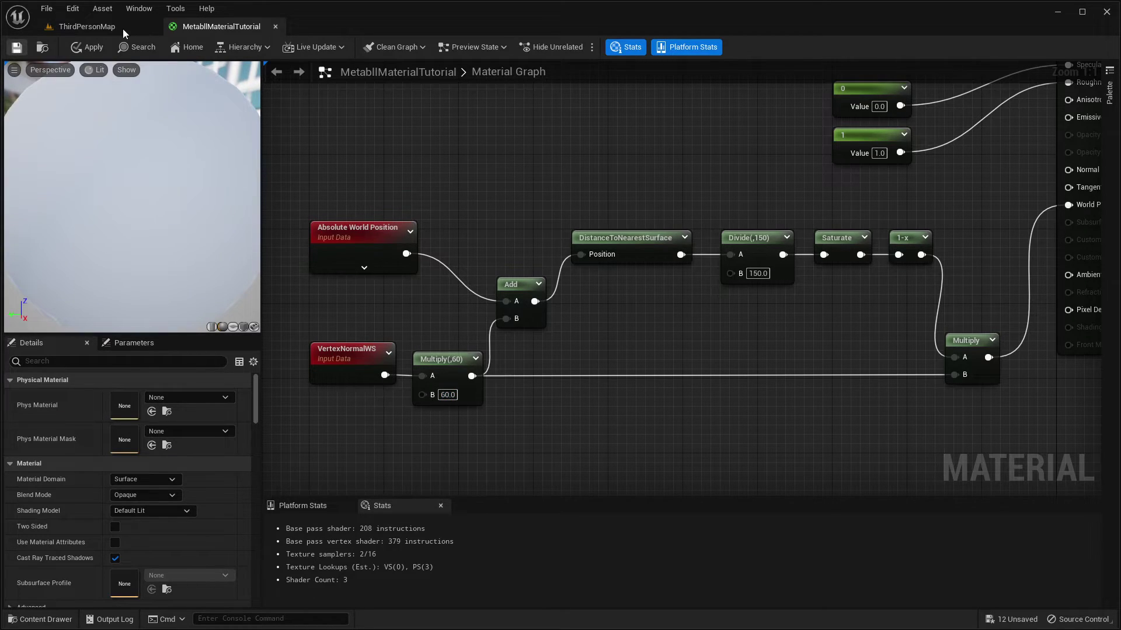
key("ctrl+s")
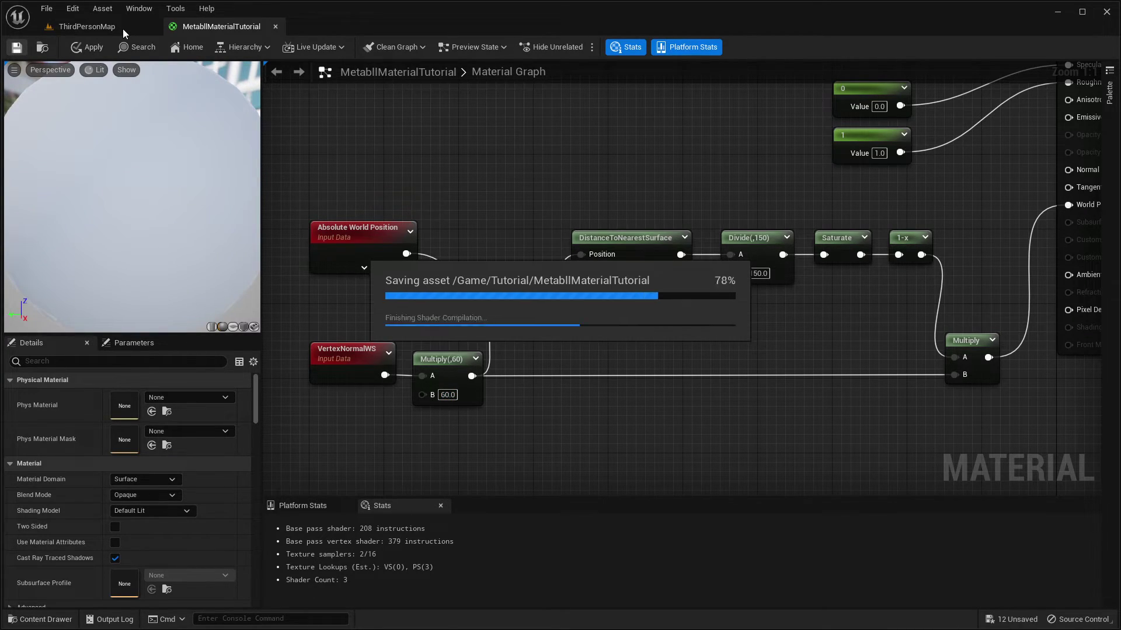
Step: Pull Sphere away from Sphere2 along X in ThirdPersonMap and view the gap between them
left_click(123, 29)
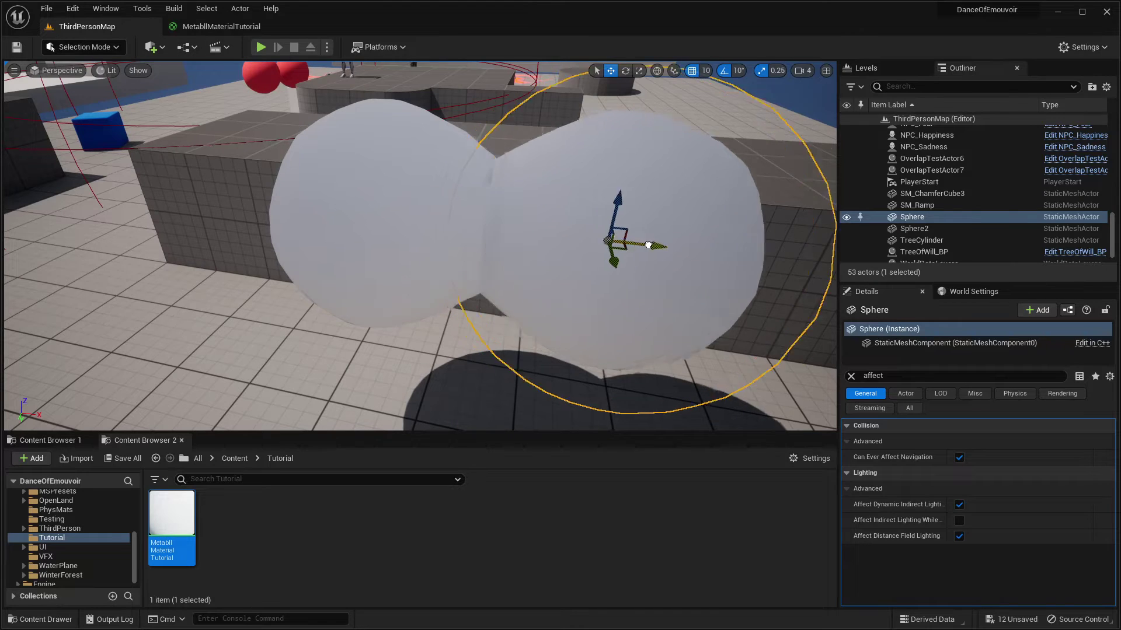
left_click_drag(648, 245, 717, 225)
right_click_drag(716, 225, 718, 201)
Step: Set the Divide node's B value to 60 in MetabllMaterialTutorial and save the material
left_click(222, 26)
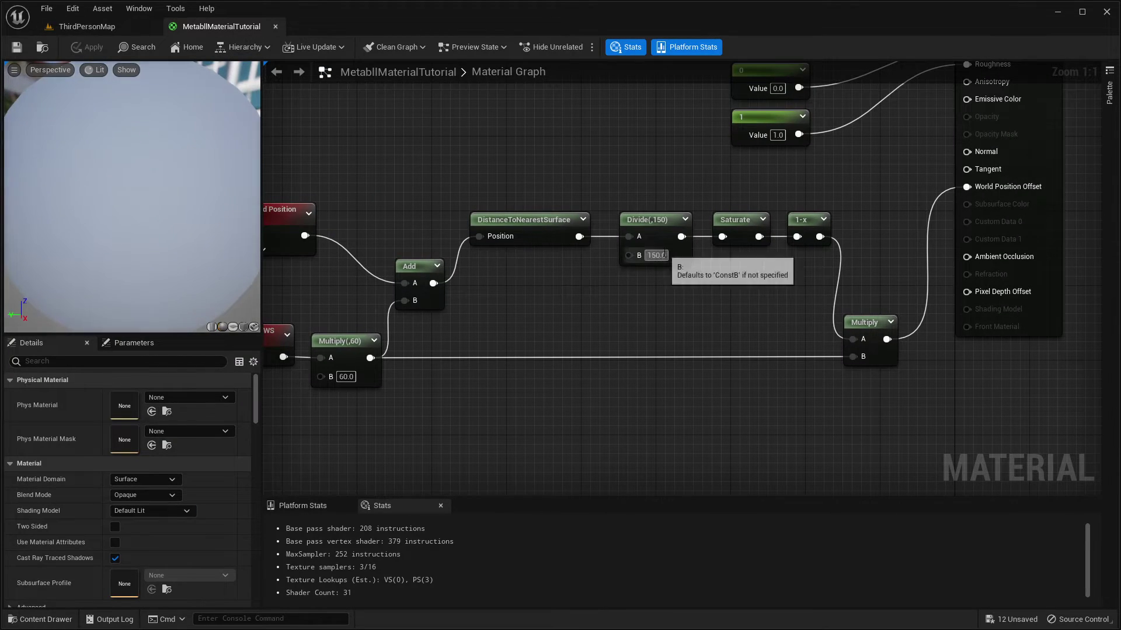
left_click(656, 255)
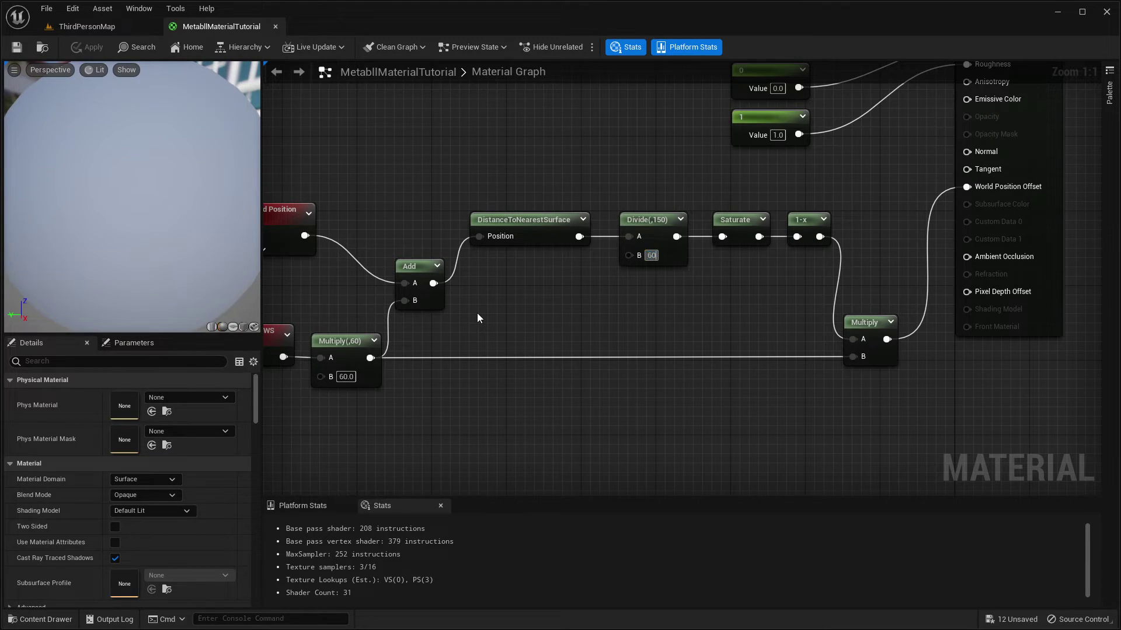
key("Return")
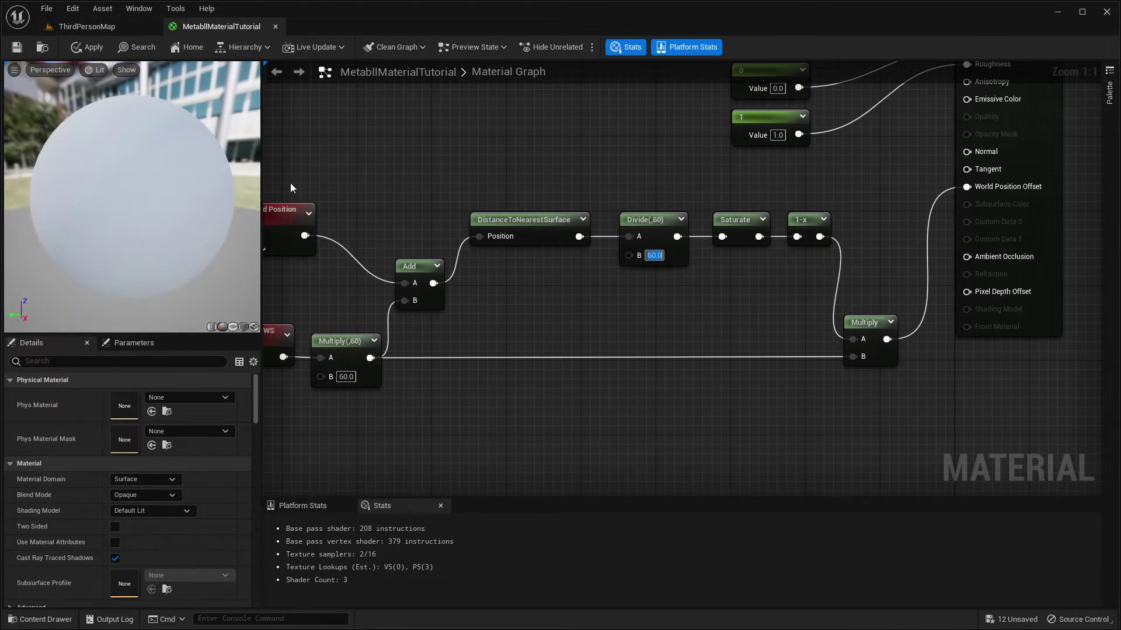
key("ctrl+s")
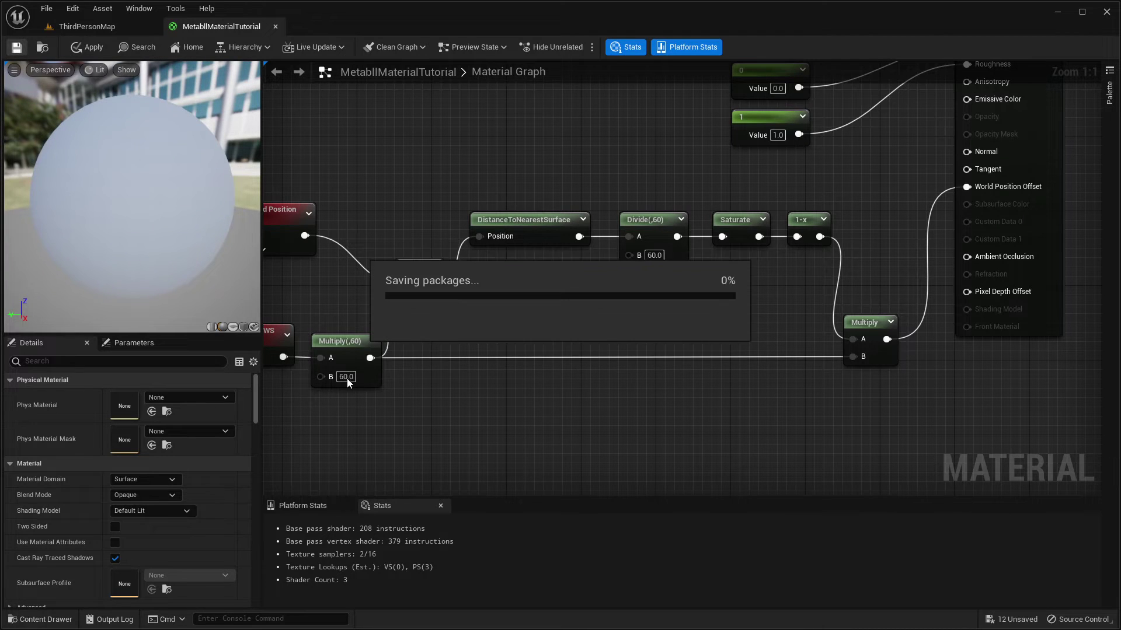
Step: Move Sphere along X against Sphere2 in ThirdPersonMap to test the blend with the smaller divisor
left_click(110, 26)
scroll(680, 249, "down", 3)
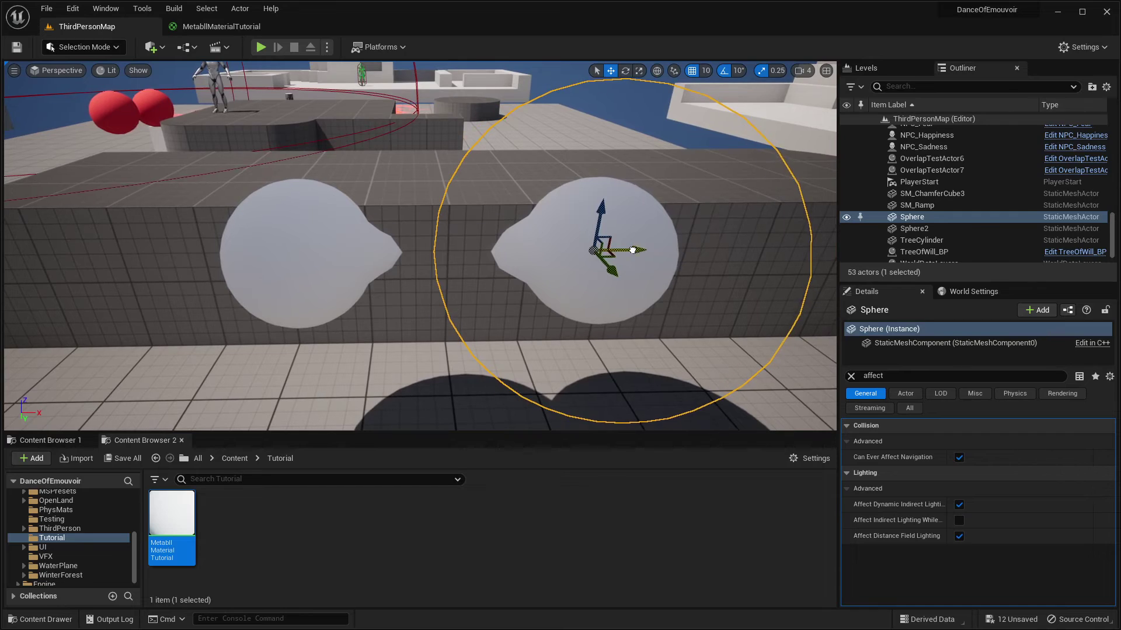
left_click_drag(642, 252, 543, 252)
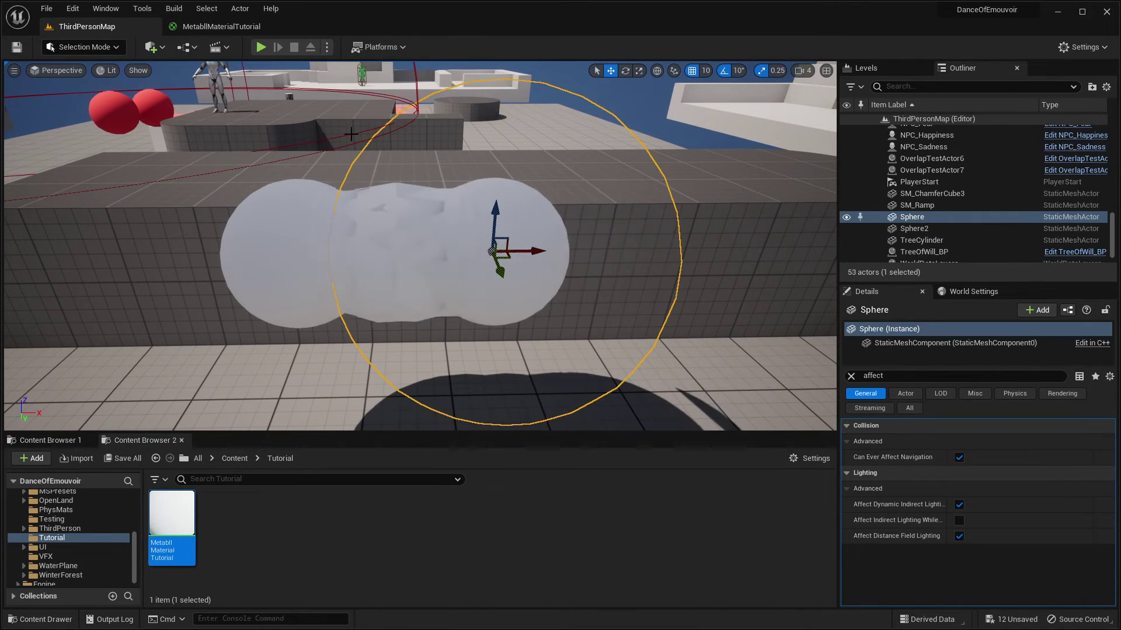
Step: Set the Divide node's B value to 120 in MetabllMaterialTutorial and save the material
left_click(231, 27)
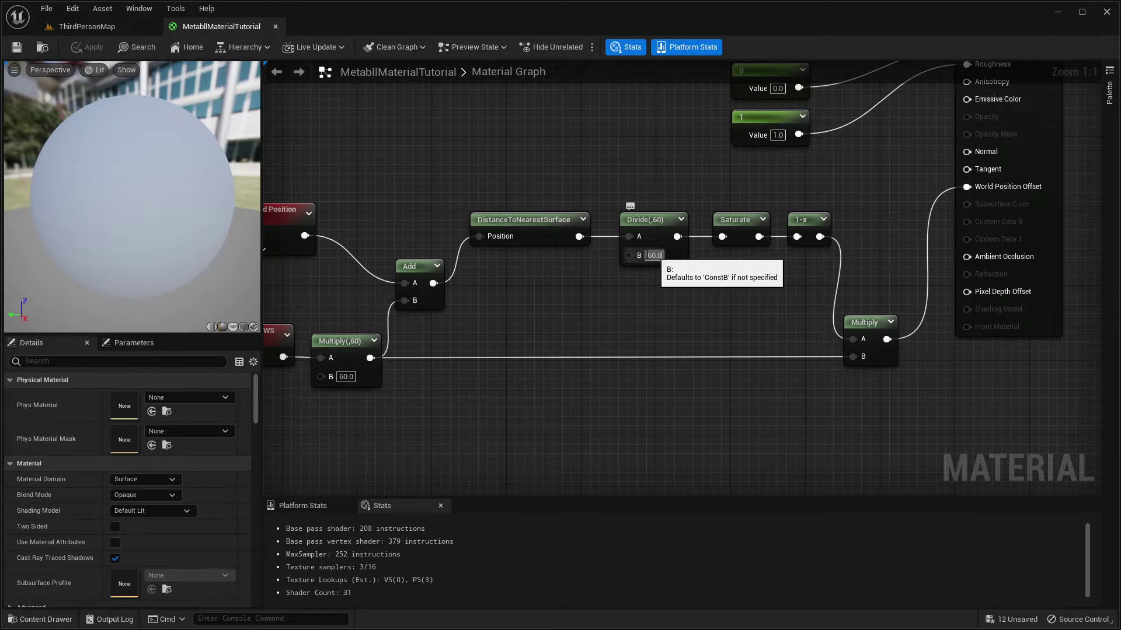
left_click(654, 255)
type("120")
key("Return")
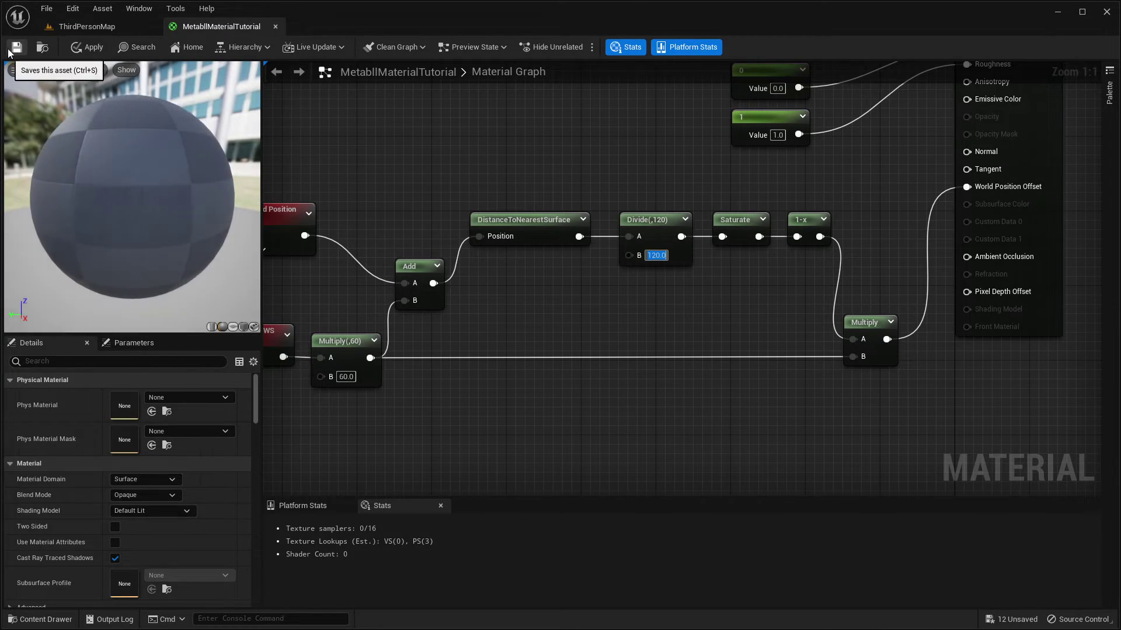
key("ctrl+s")
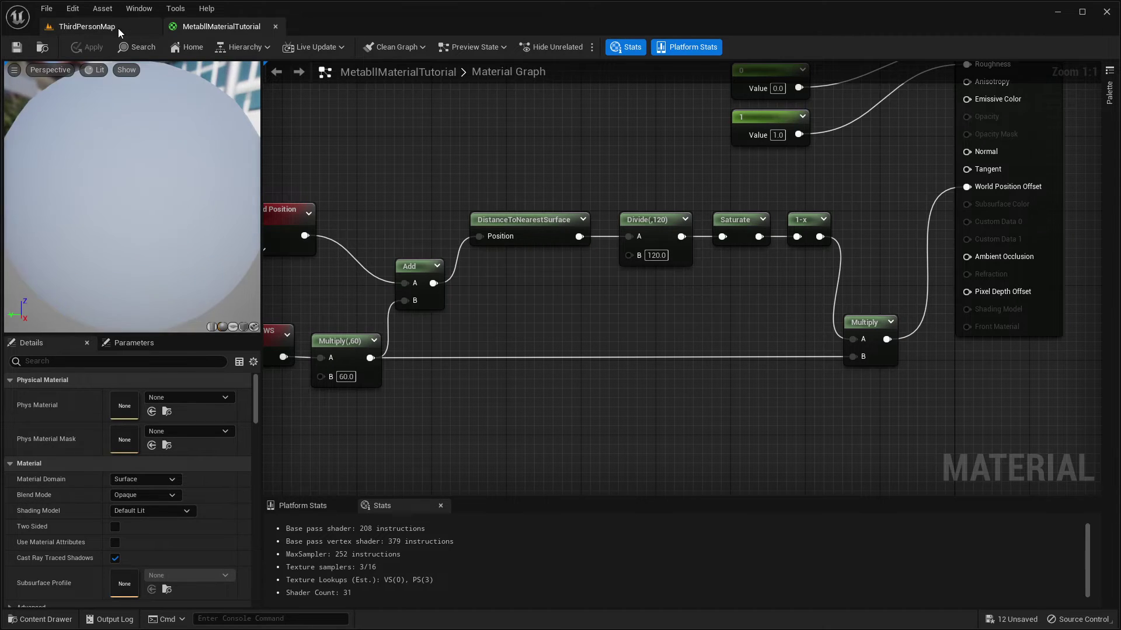
Step: Shift Sphere along X beside Sphere2, adjust its height, and examine the blend from the front and back
left_click(118, 28)
mouse_move(594, 258)
left_mouse_down()
mouse_move(718, 268)
mouse_move(275, 251)
mouse_move(587, 260)
left_mouse_up()
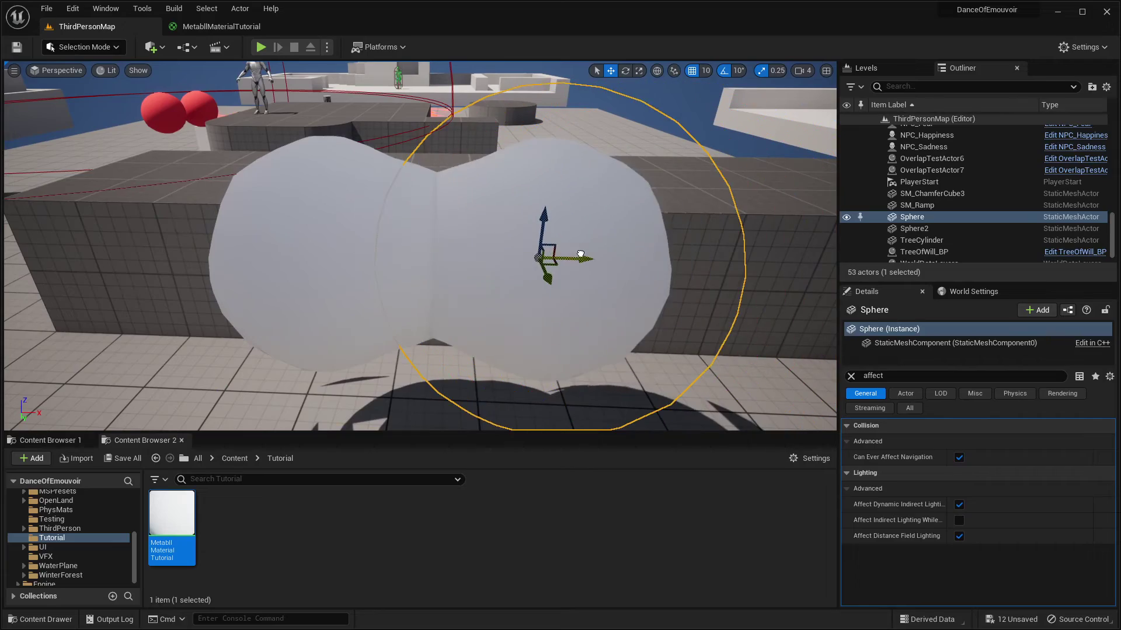
right_click_drag(587, 260, 518, 243)
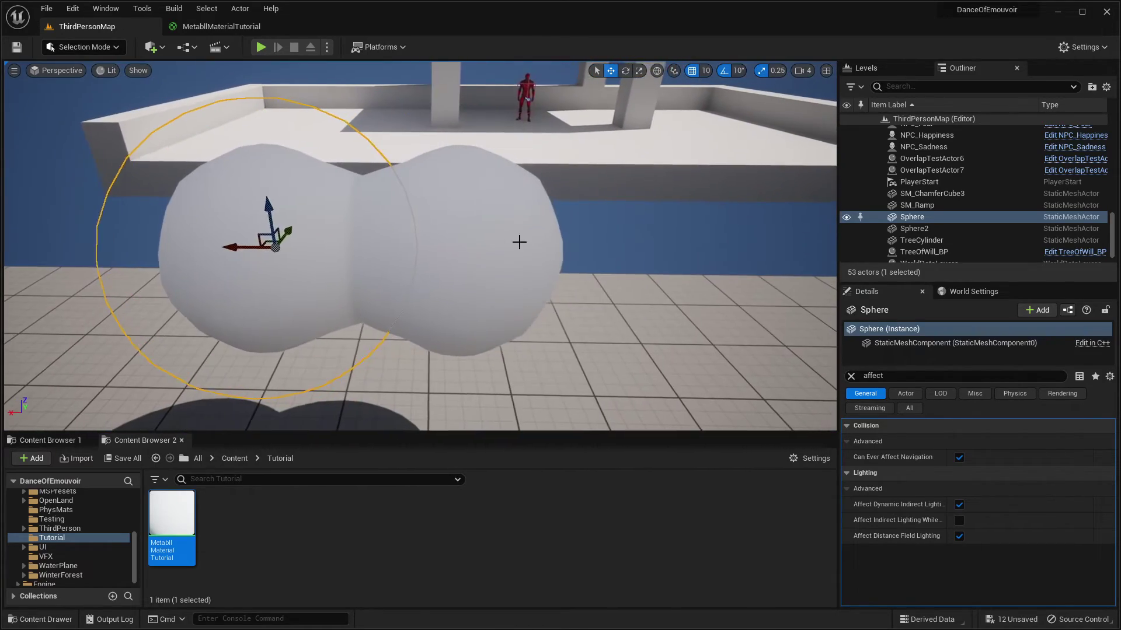
left_click_drag(219, 242, 165, 244)
right_click_drag(166, 244, 200, 245)
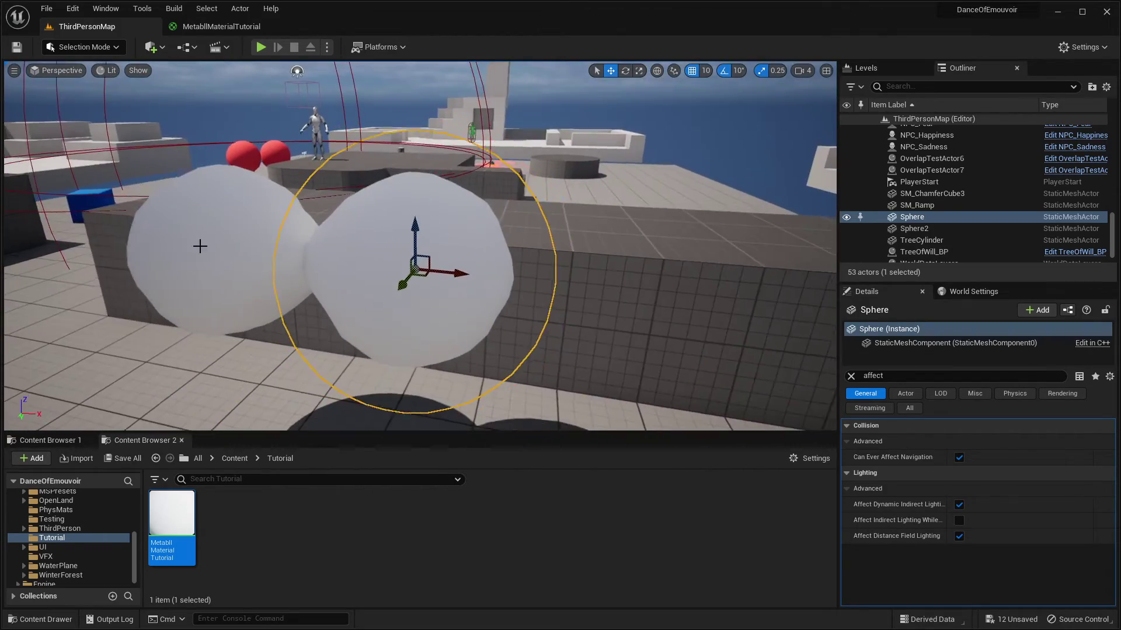
mouse_move(395, 233)
left_mouse_down()
mouse_move(391, 356)
mouse_move(401, 222)
left_mouse_up()
right_click_drag(400, 223, 452, 228)
left_click_drag(488, 229, 485, 253)
Step: Examine the MetabllMaterialTutorial node chain from Absolute World Position and VertexNormalWS to World Position Offset
left_click(222, 27)
right_click_drag(586, 223, 638, 240)
scroll(595, 244, "down", 2)
scroll(638, 327, "up", 2)
scroll(618, 306, "down", 2)
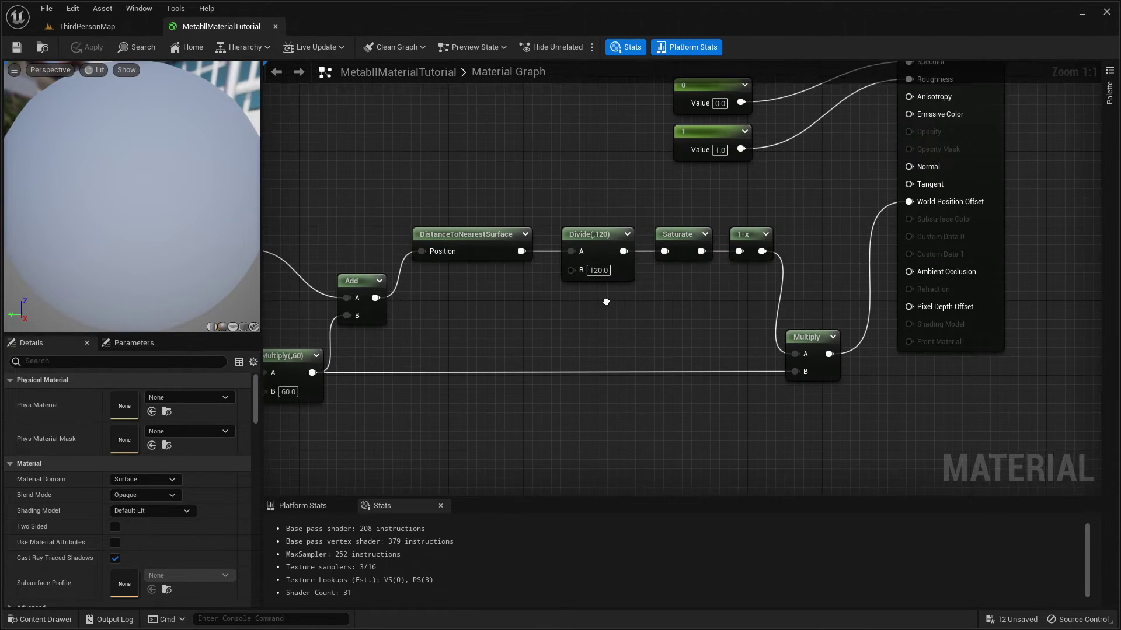
scroll(740, 308, "up", 2)
right_click_drag(739, 315, 630, 356)
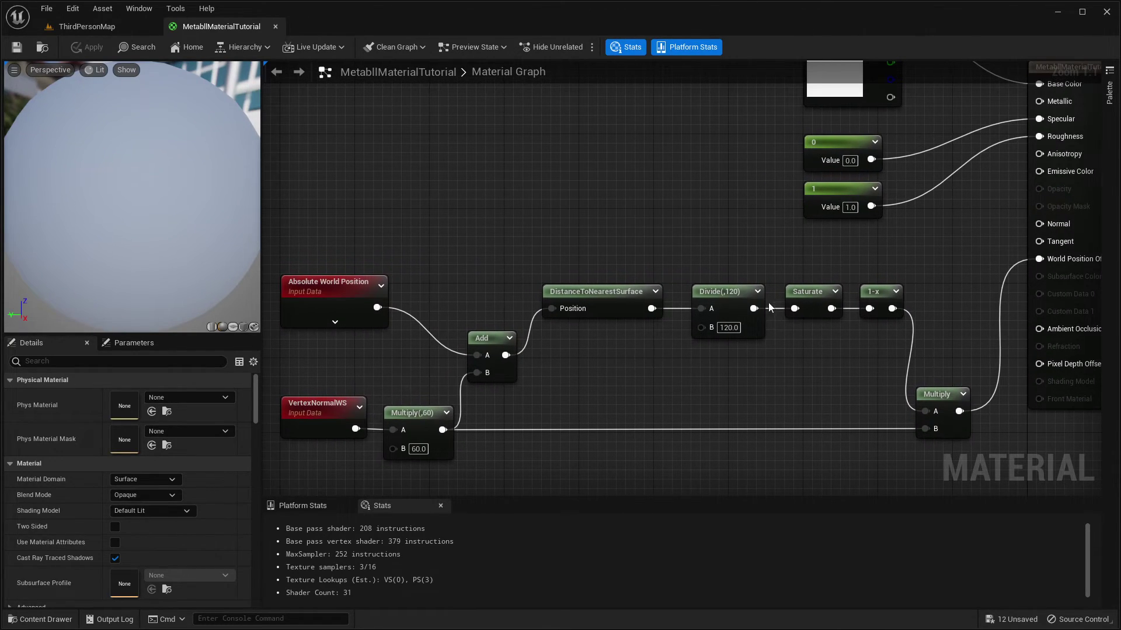
right_click_drag(769, 308, 684, 333)
scroll(559, 296, "down", 2)
right_click_drag(534, 300, 676, 238)
scroll(570, 298, "up", 2)
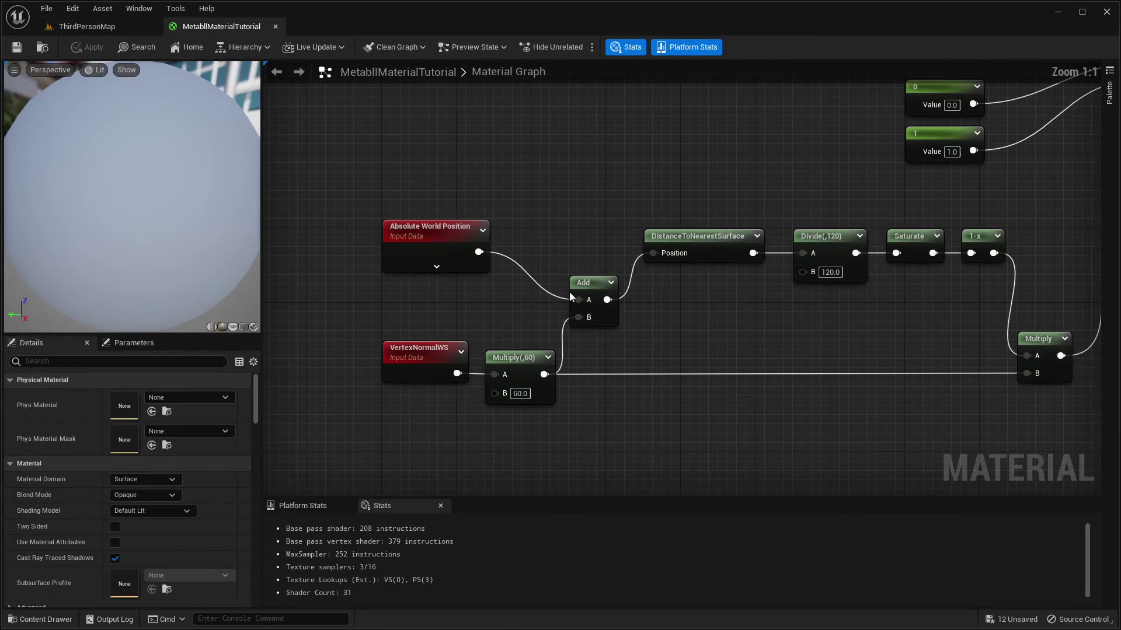
Step: Move Sphere along X well away from Sphere2 in ThirdPersonMap
left_click(98, 28)
right_click_drag(461, 193, 443, 228)
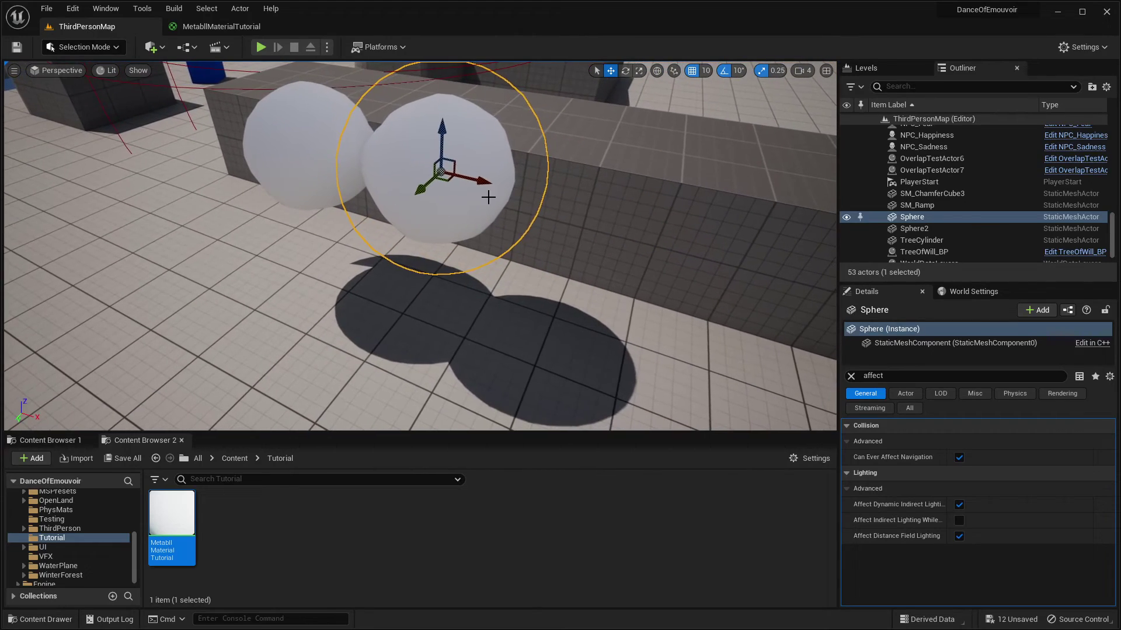
left_click_drag(480, 184, 630, 241)
right_click_drag(631, 241, 695, 226)
Step: Select Sphere2 together with Sphere, filter their details for the shadow settings, and turn off Cast Shadow
left_click(220, 211, "ctrl")
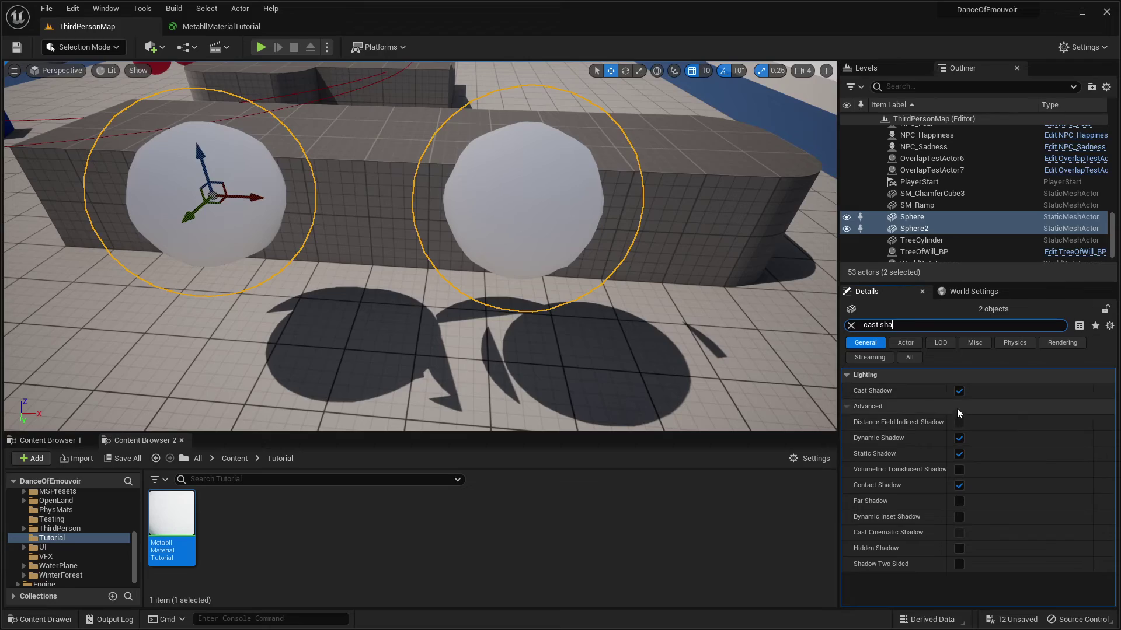
left_click(959, 392)
right_click_drag(580, 275, 479, 250)
Step: Select both spheres and move them together along Y away from the dark block
left_click(581, 237)
right_click_drag(582, 237, 496, 193)
left_click(368, 164, "ctrl")
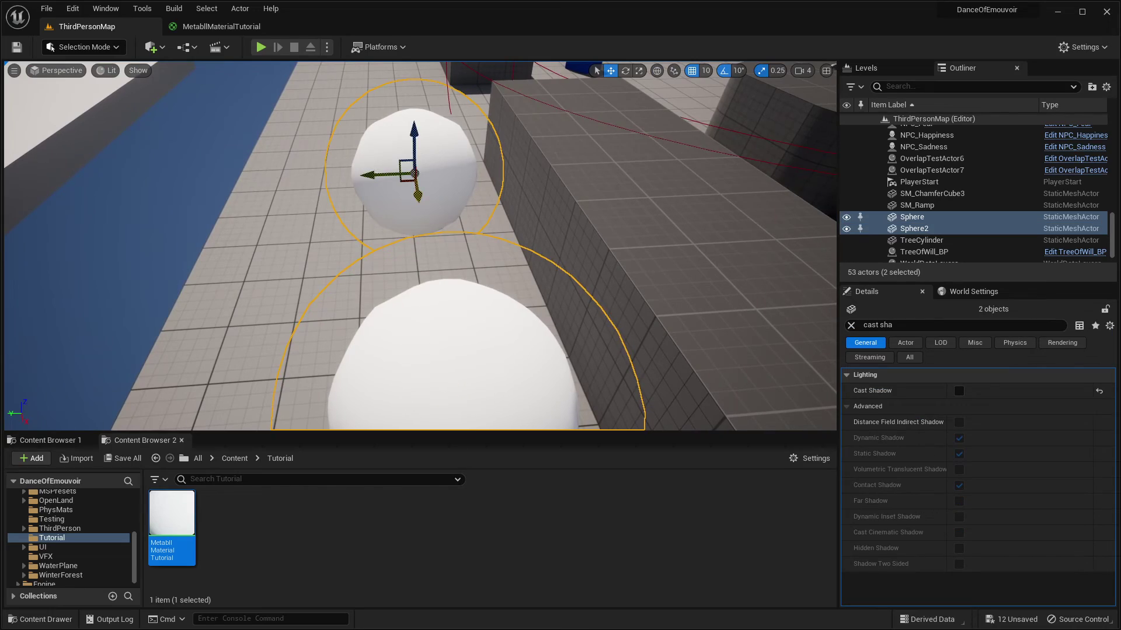
left_click_drag(418, 196, 409, 169)
right_click_drag(107, 180, 64, 178)
left_click_drag(431, 152, 392, 155)
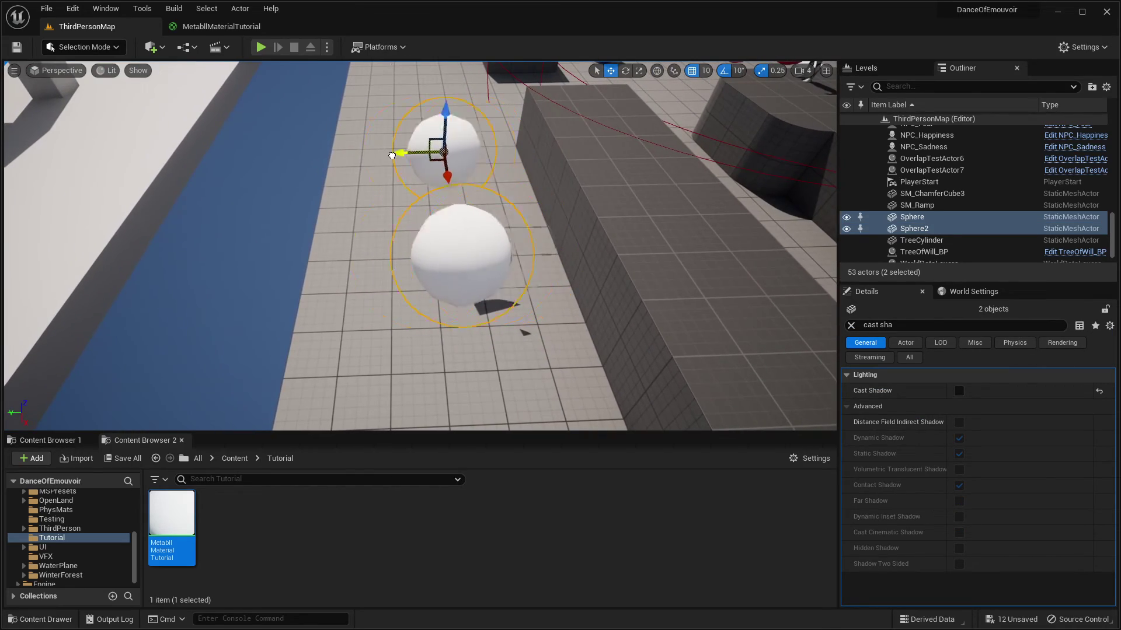
right_click_drag(391, 156, 404, 185)
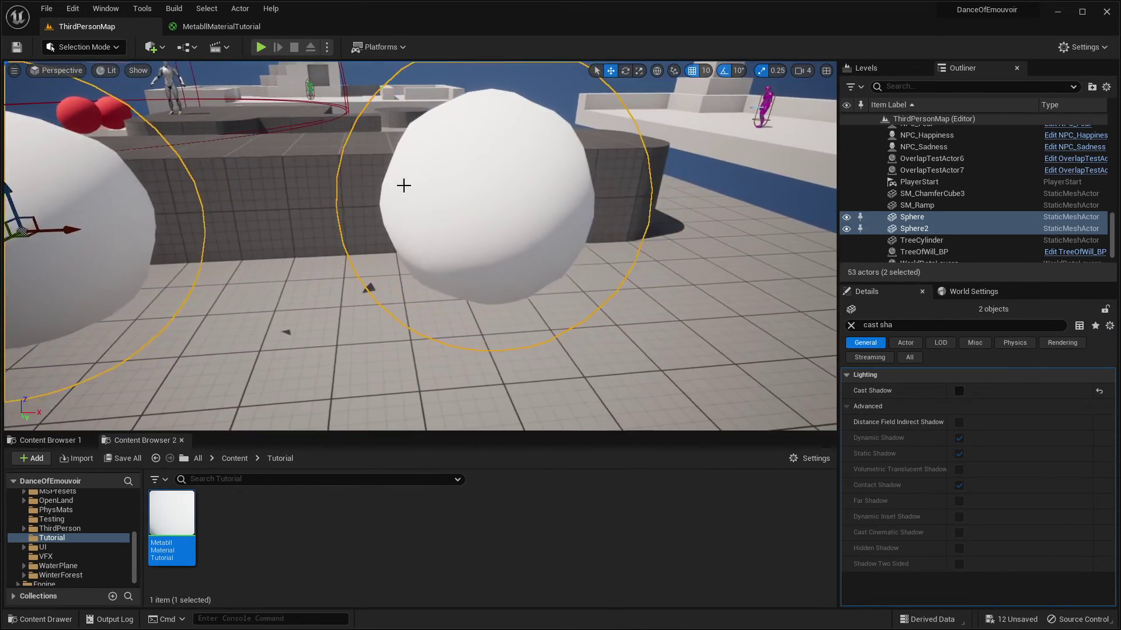
Step: Move Sphere alone along X against Sphere2 and examine the blended, shadowless shapes from both sides
left_click(409, 188)
right_click_drag(570, 240, 546, 242)
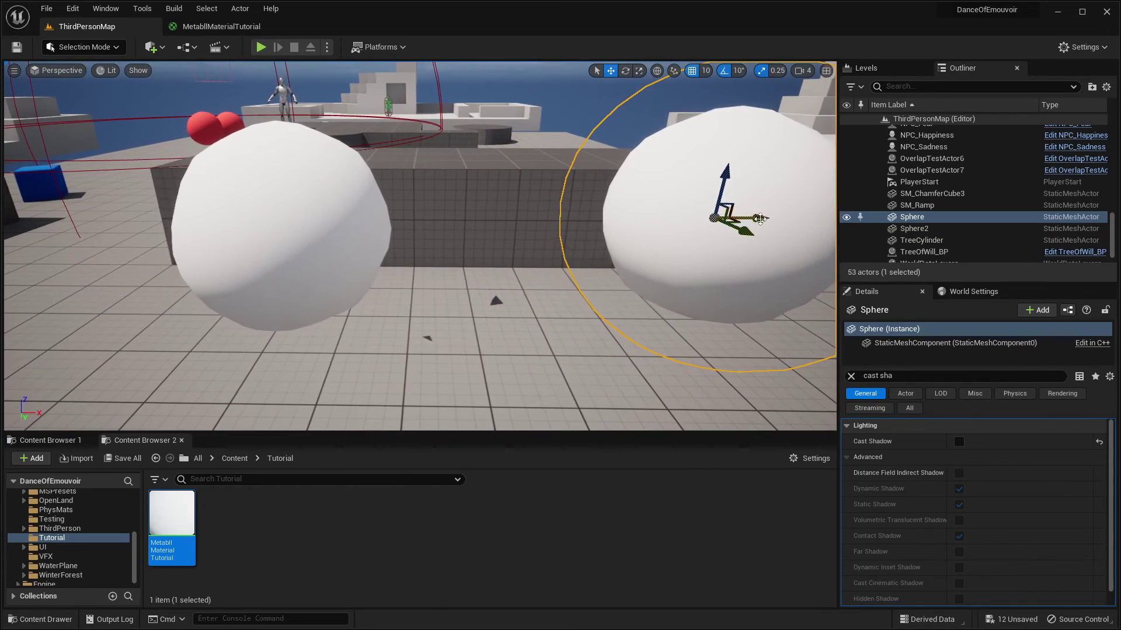
left_click_drag(759, 218, 573, 215)
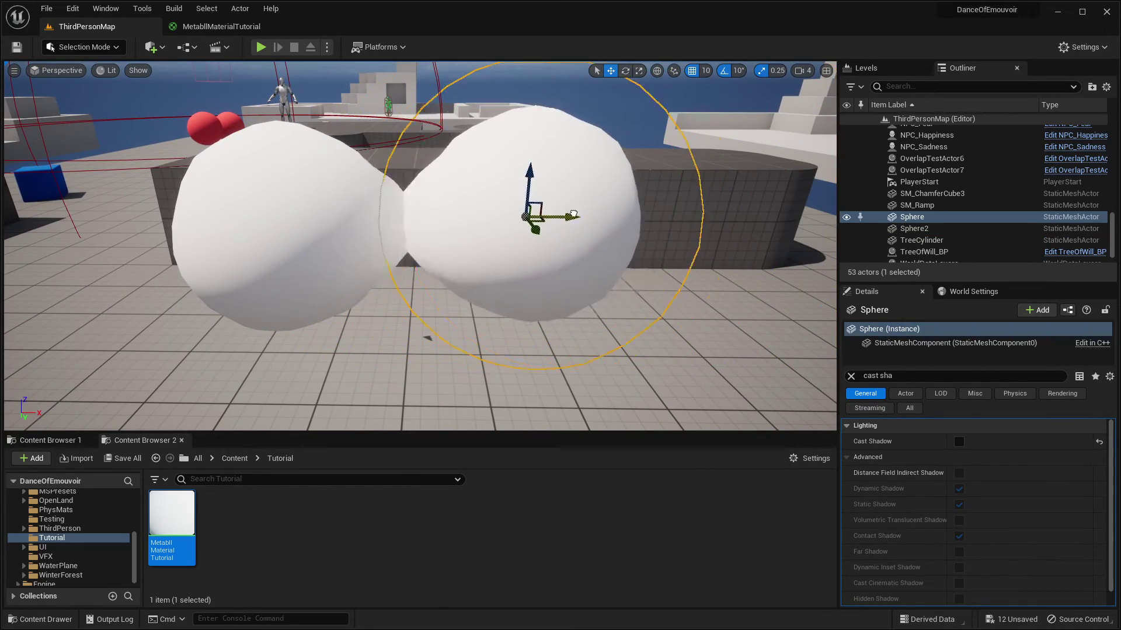
key("d")
right_click_drag(484, 248, 443, 248)
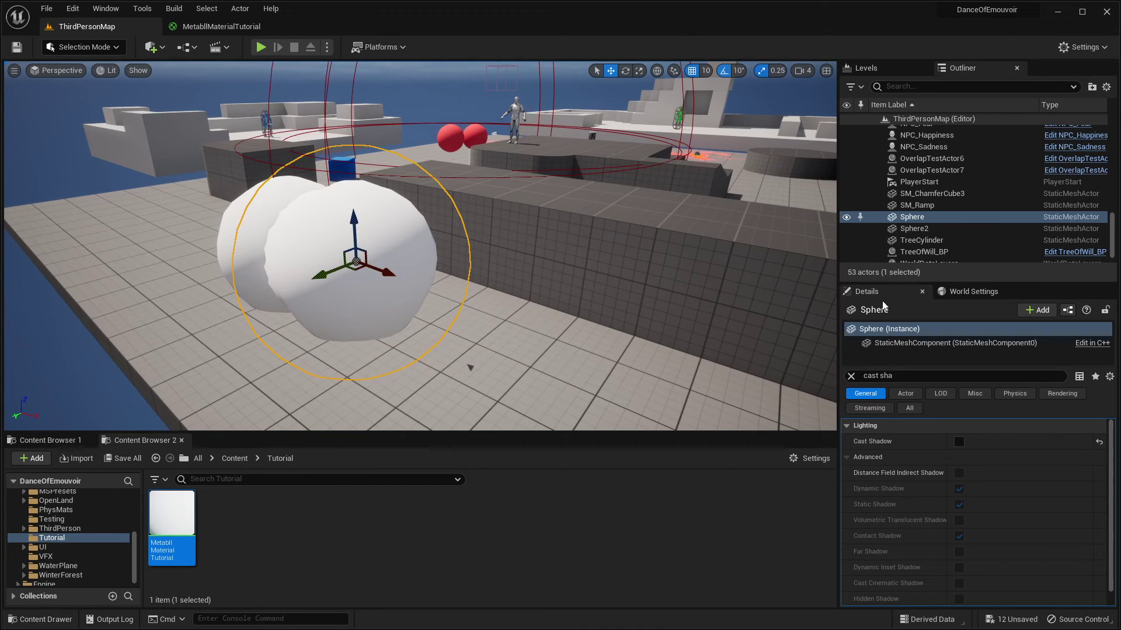
key("d")
right_click_drag(825, 224, 635, 195)
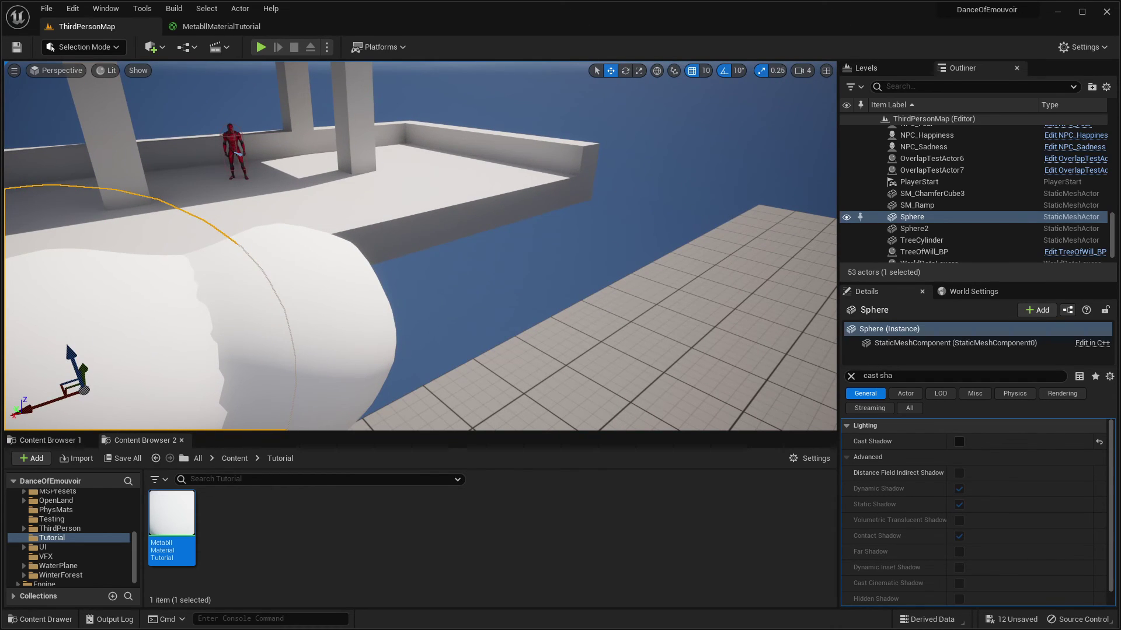
key("w")
right_click_drag(635, 195, 580, 227)
key("s")
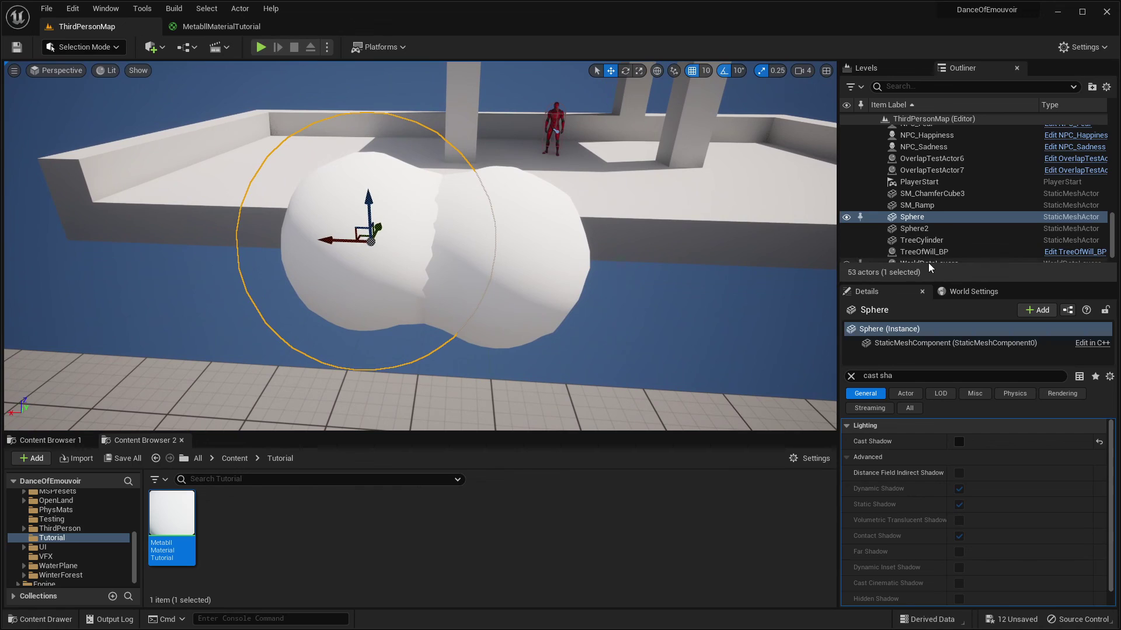